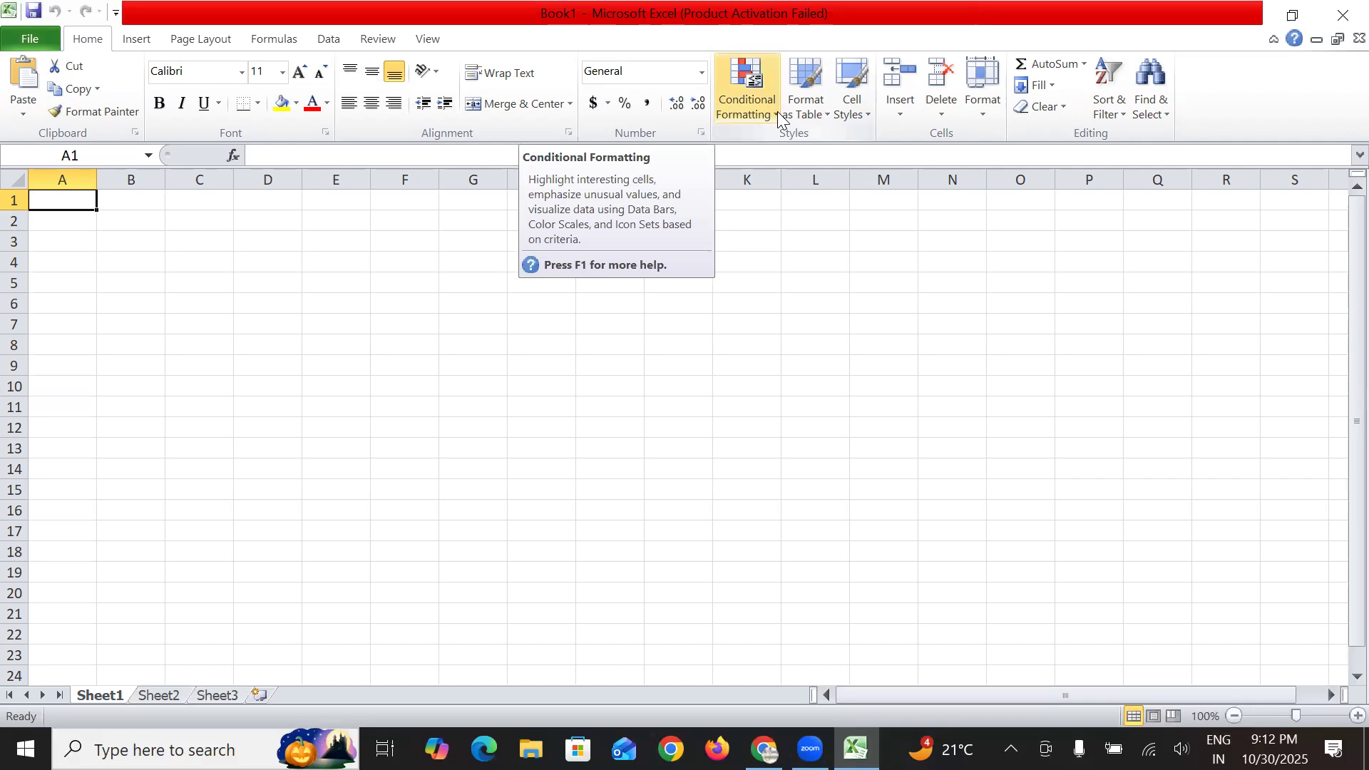
drag(391, 204, 403, 534)
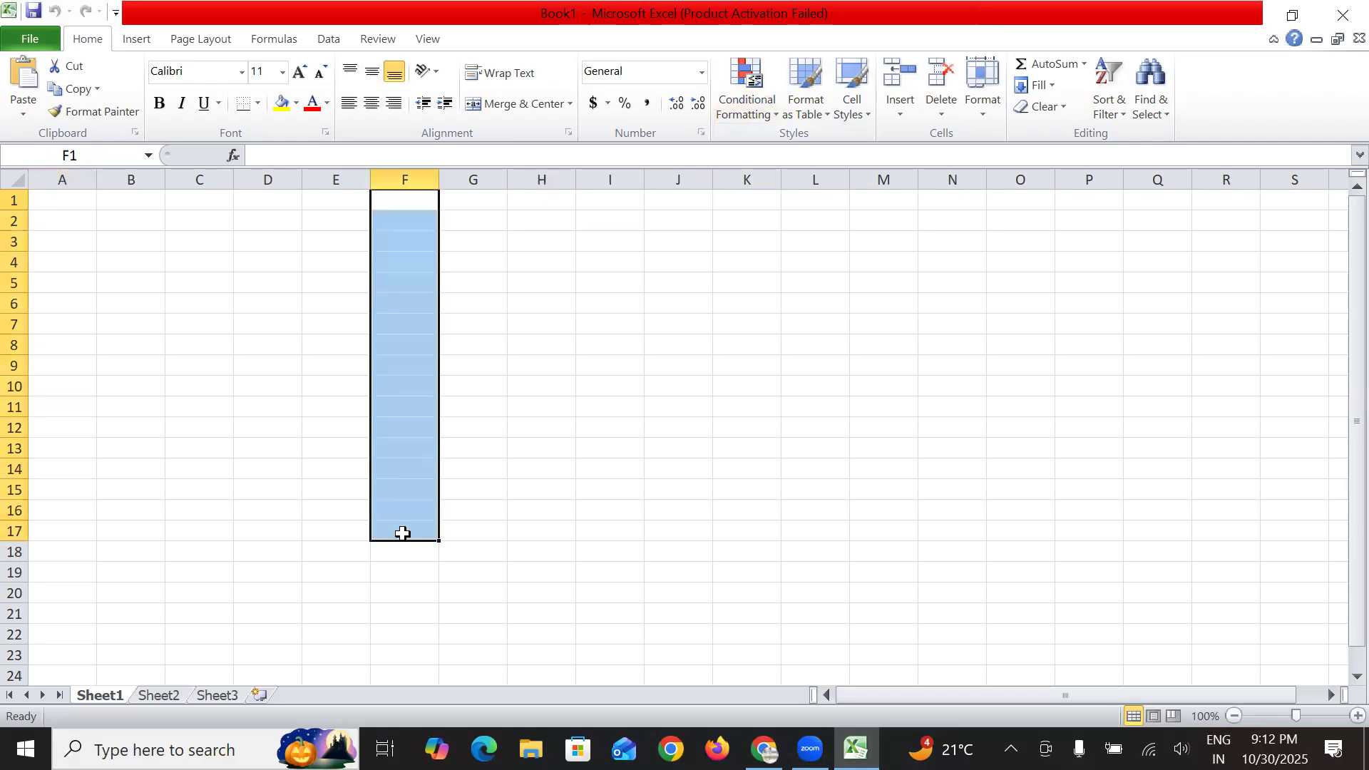
click(565, 406)
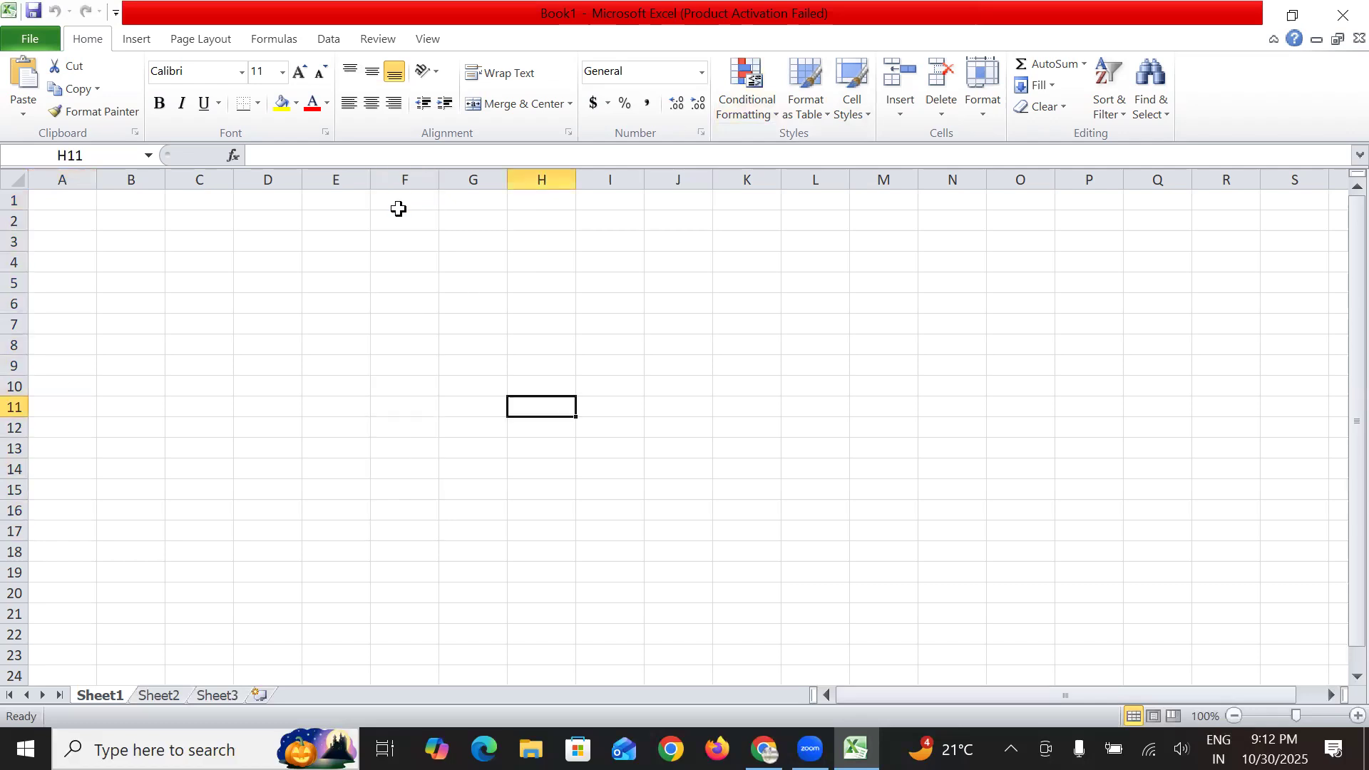
click(398, 205)
click(396, 219)
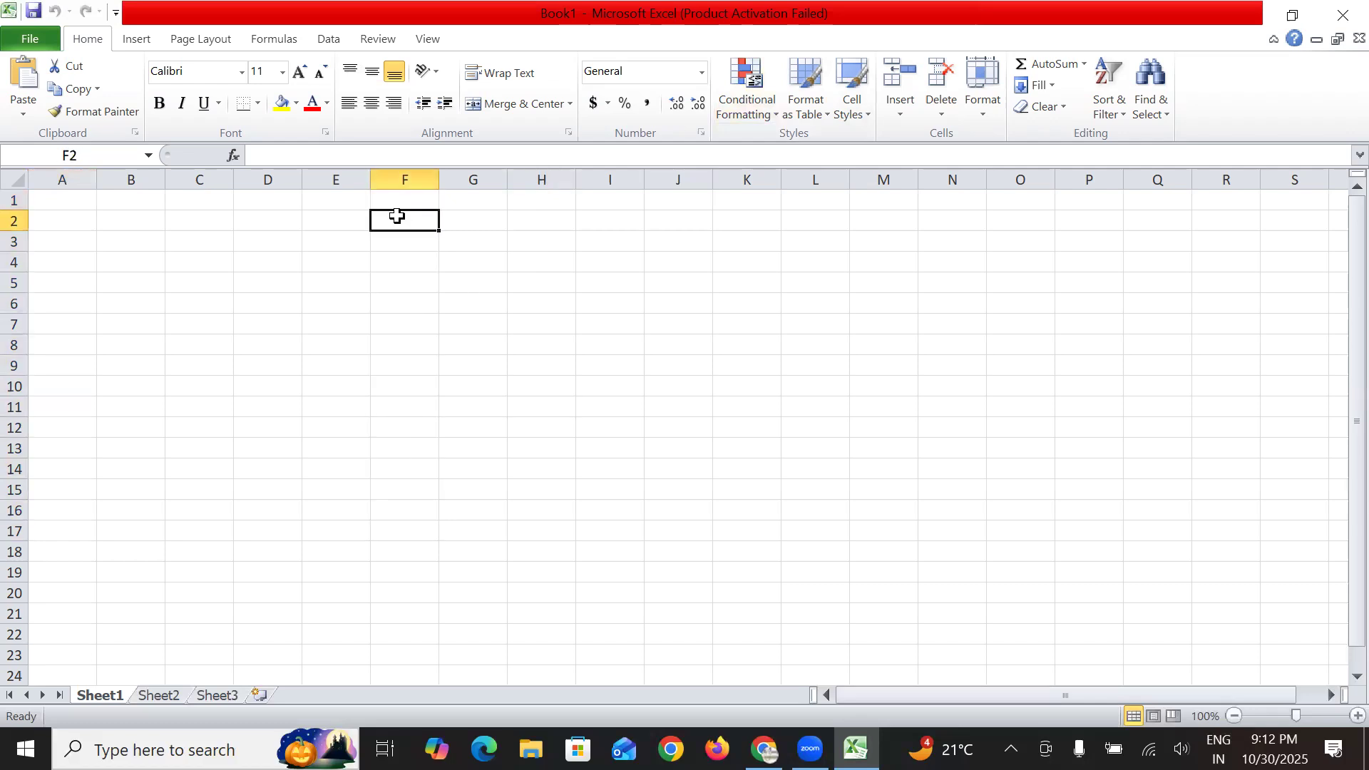
Enter the column heading "mrp" in cell F1.
click(398, 201)
text(m)
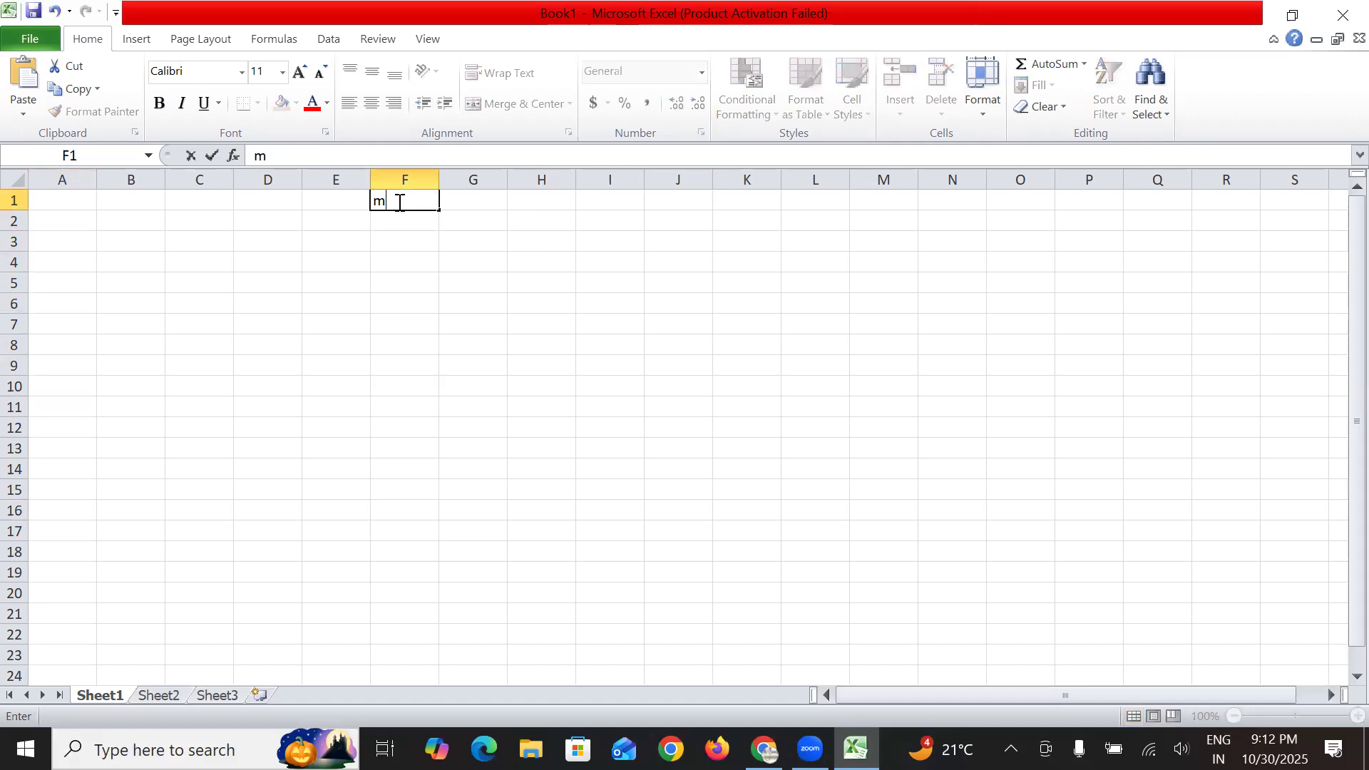
text(rp)
drag(51, 201, 72, 492)
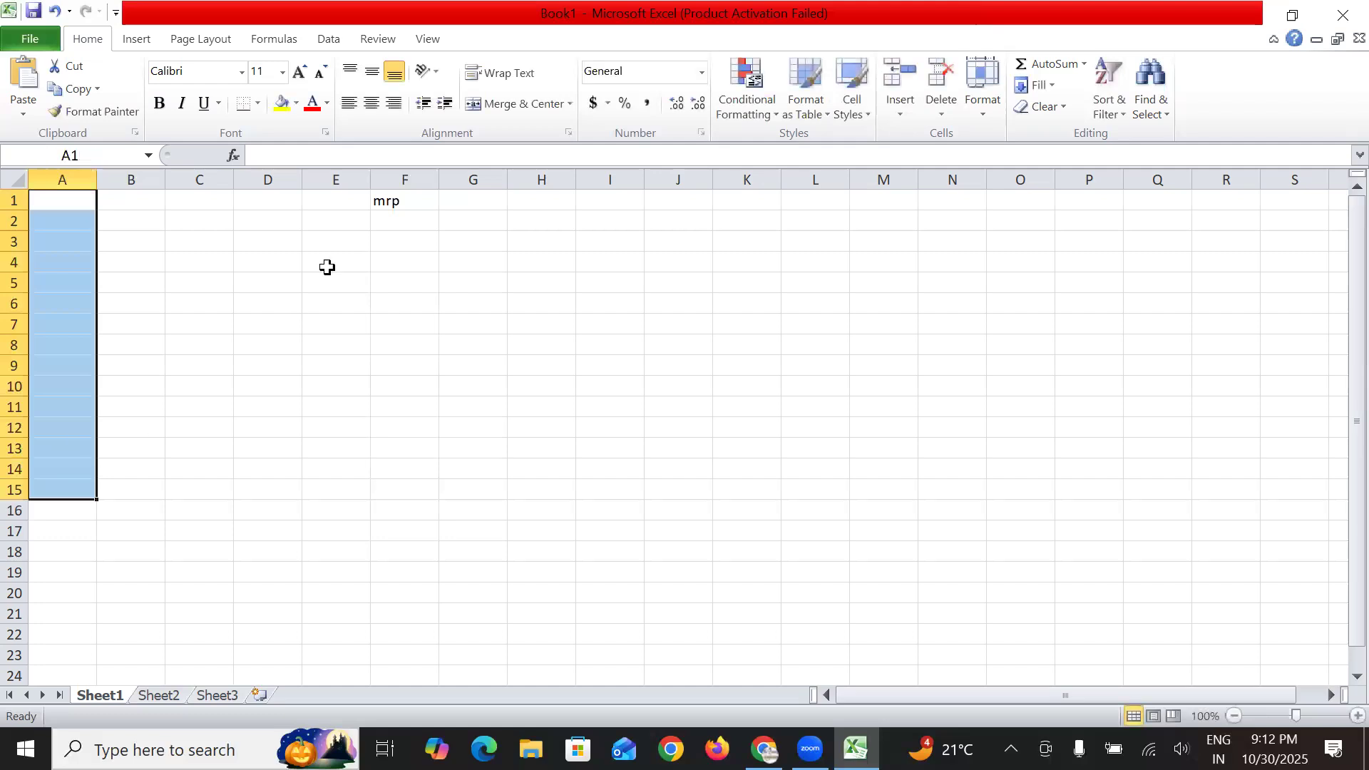
drag(400, 222, 410, 534)
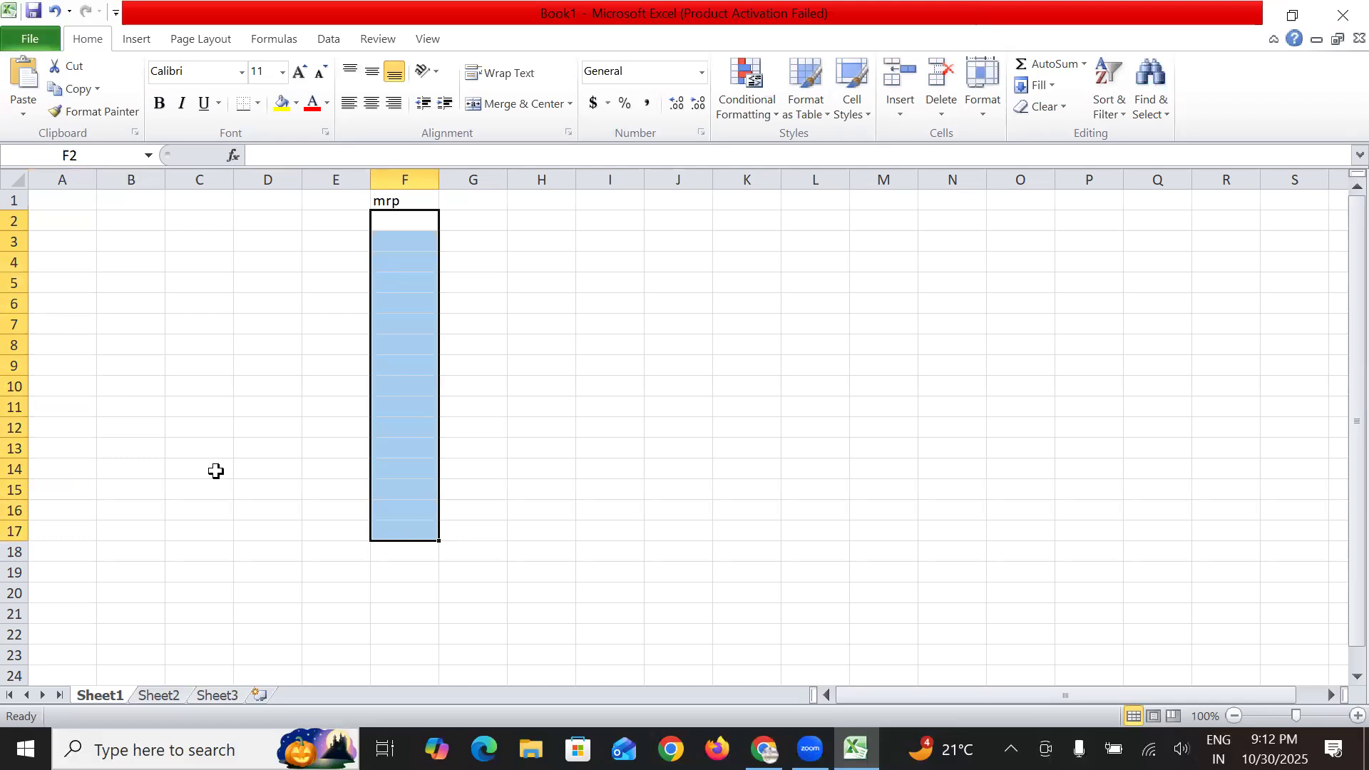
Enter the values 999, 299 and 266 below the mrp heading in cells F2 to F4.
double_click(416, 223)
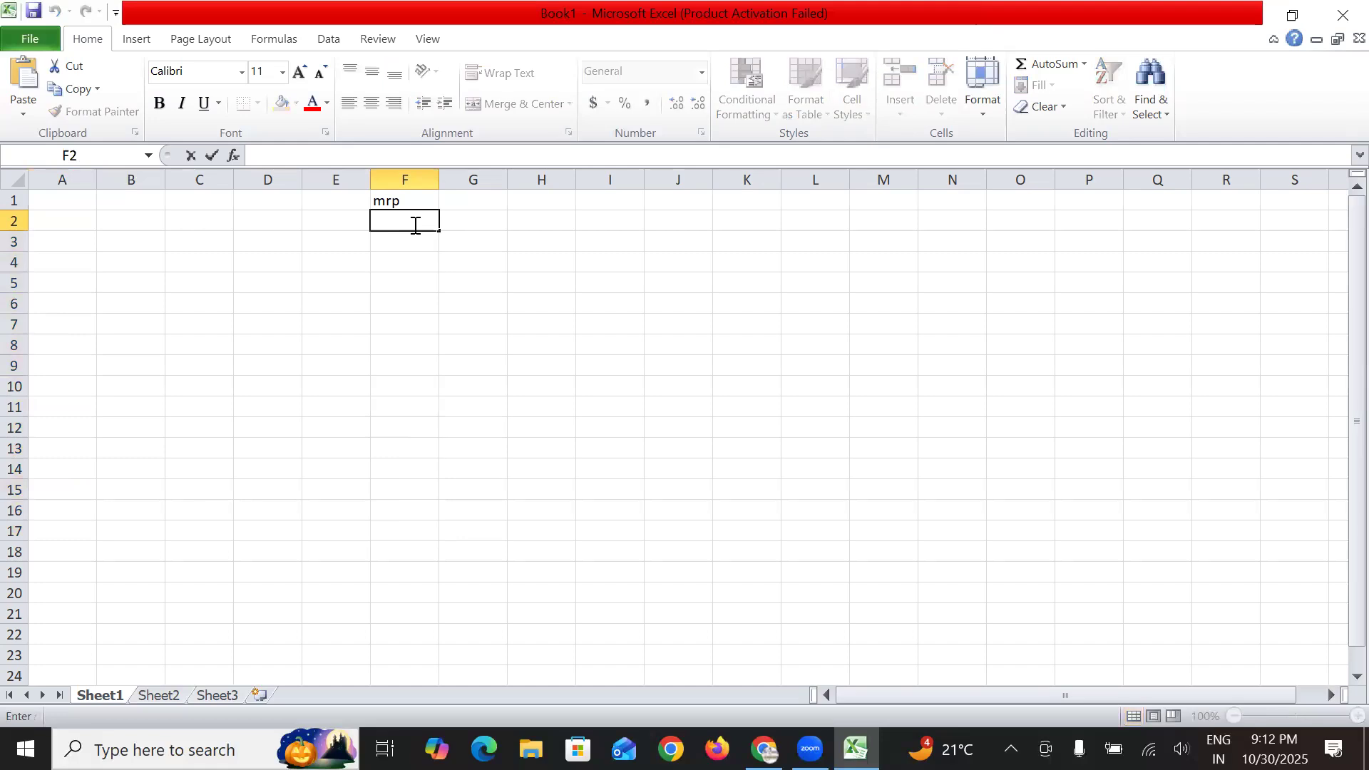
text(999)
key(Return)
text(299)
key(Return)
double_click(401, 260)
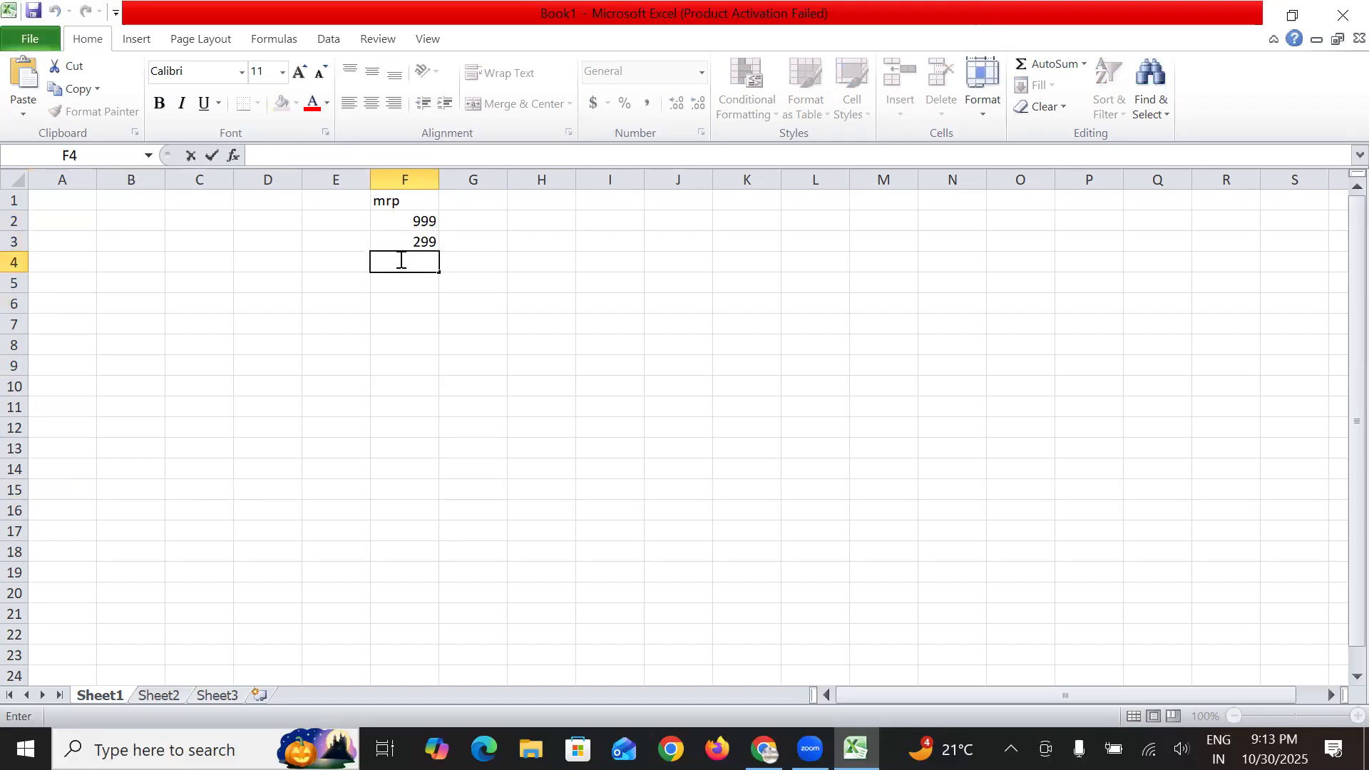
text(266)
click(419, 366)
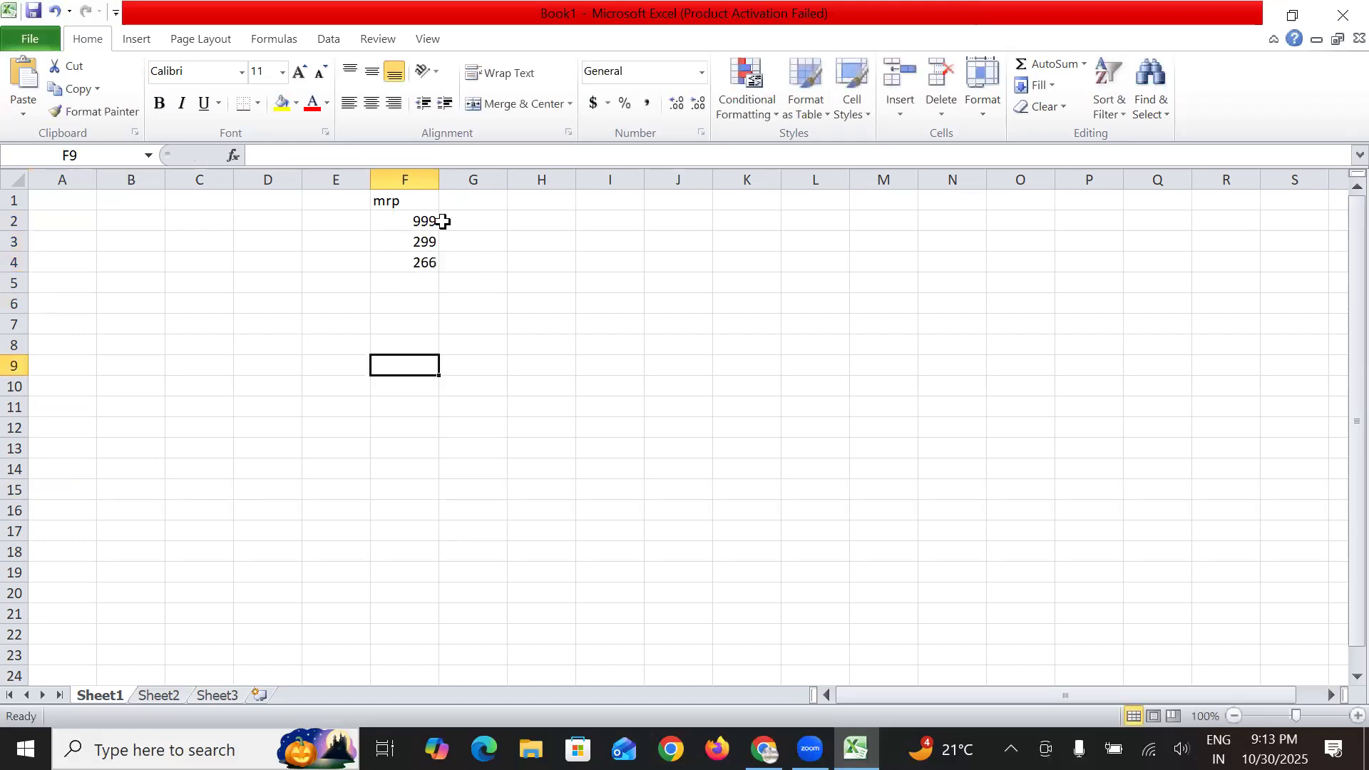
Start a Greater Than conditional formatting rule for the mrp values in F2:F4.
drag(427, 222, 434, 274)
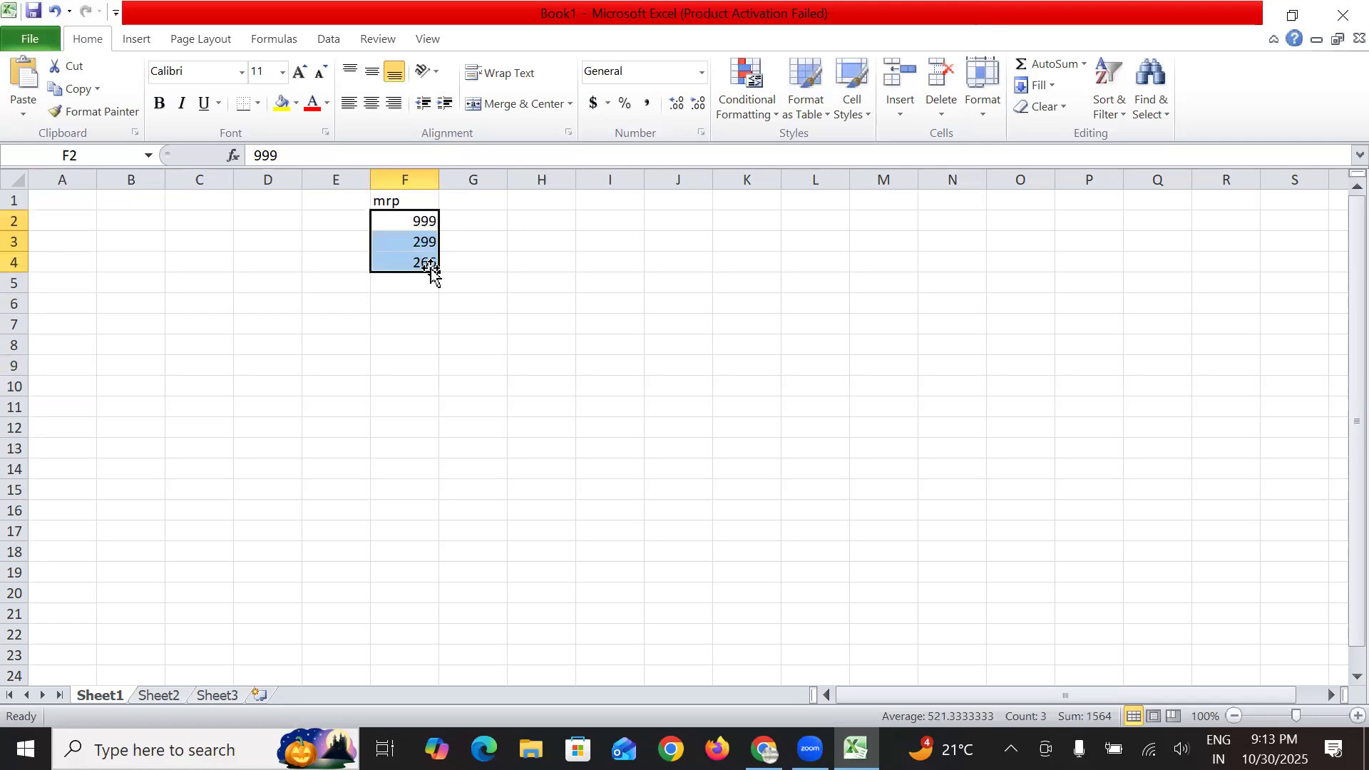
click(777, 117)
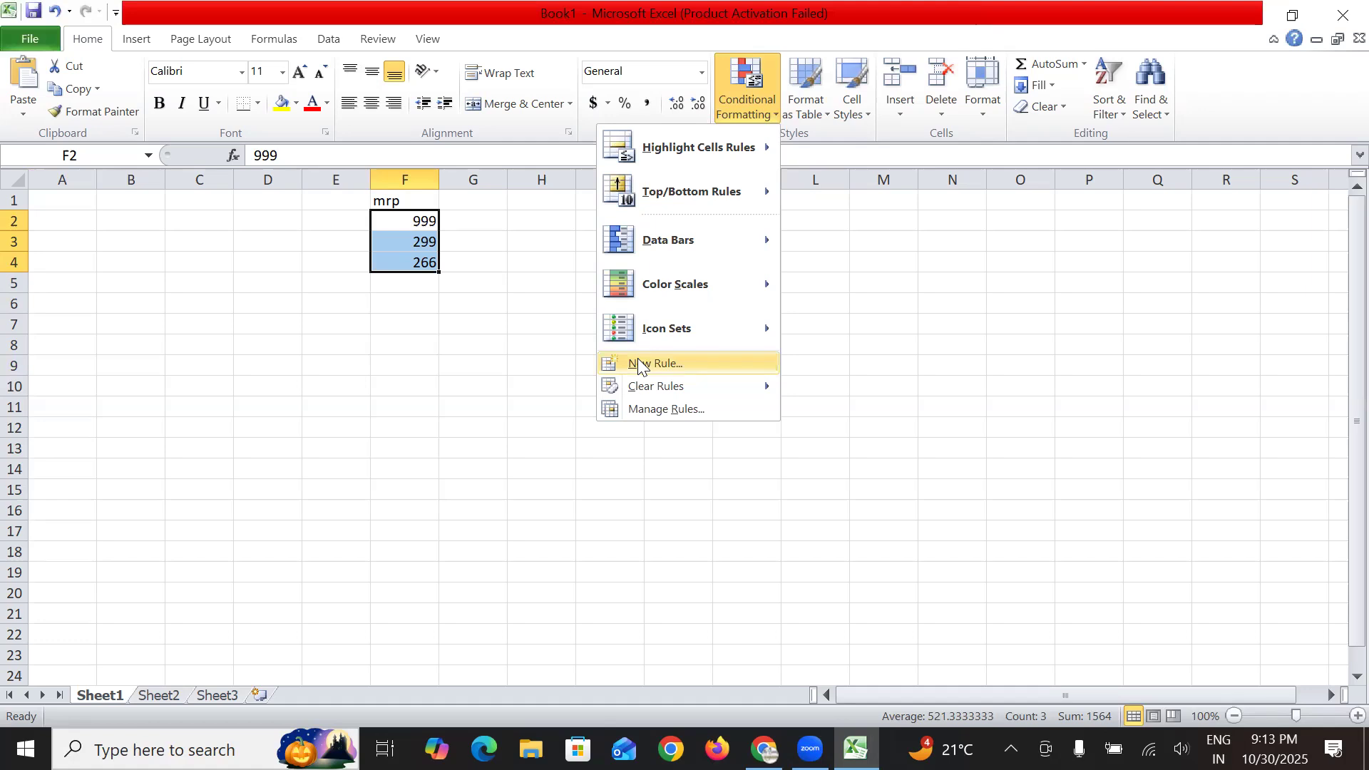
mouse_move(762, 150)
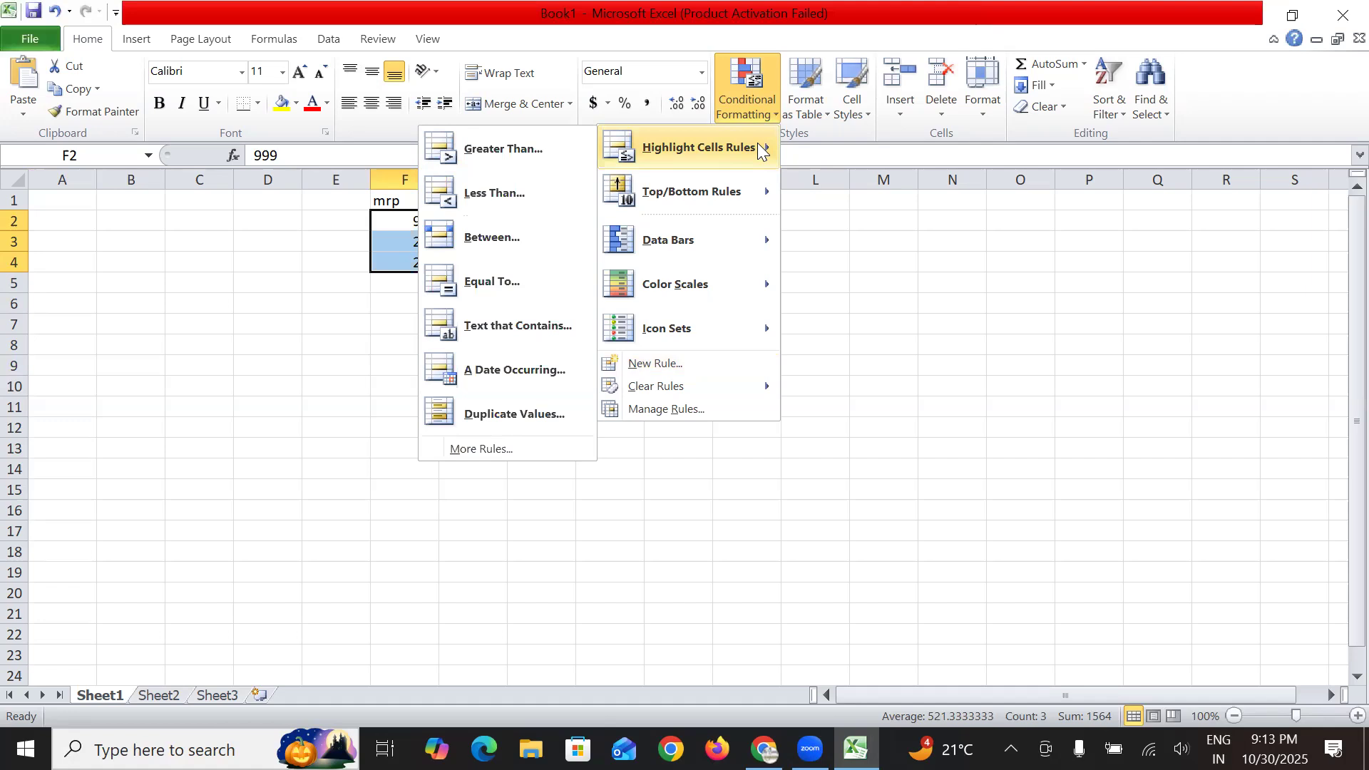
click(528, 163)
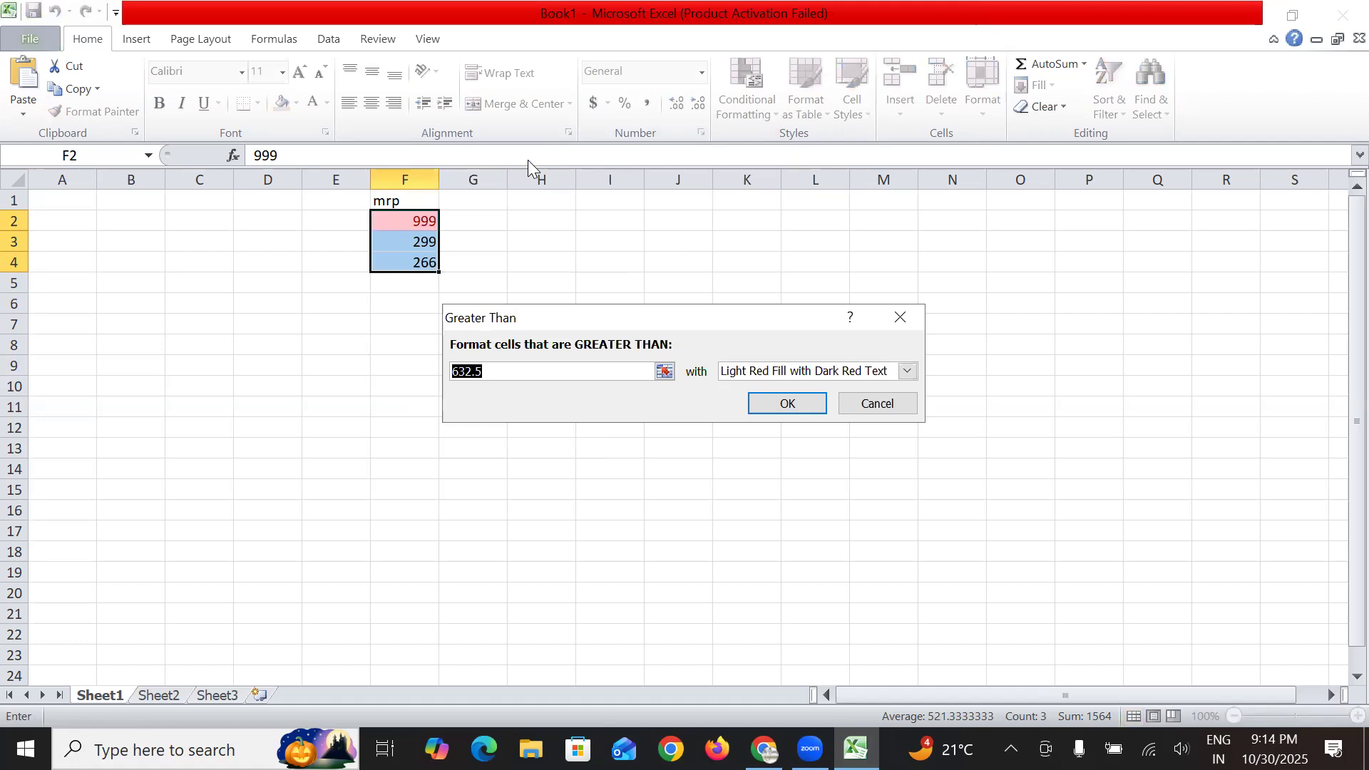
Set the Greater Than rule's comparison value to 1000.
click(532, 375)
key(BackSpace)
key(BackSpace)
key(BackSpace)
key(BackSpace)
key(BackSpace)
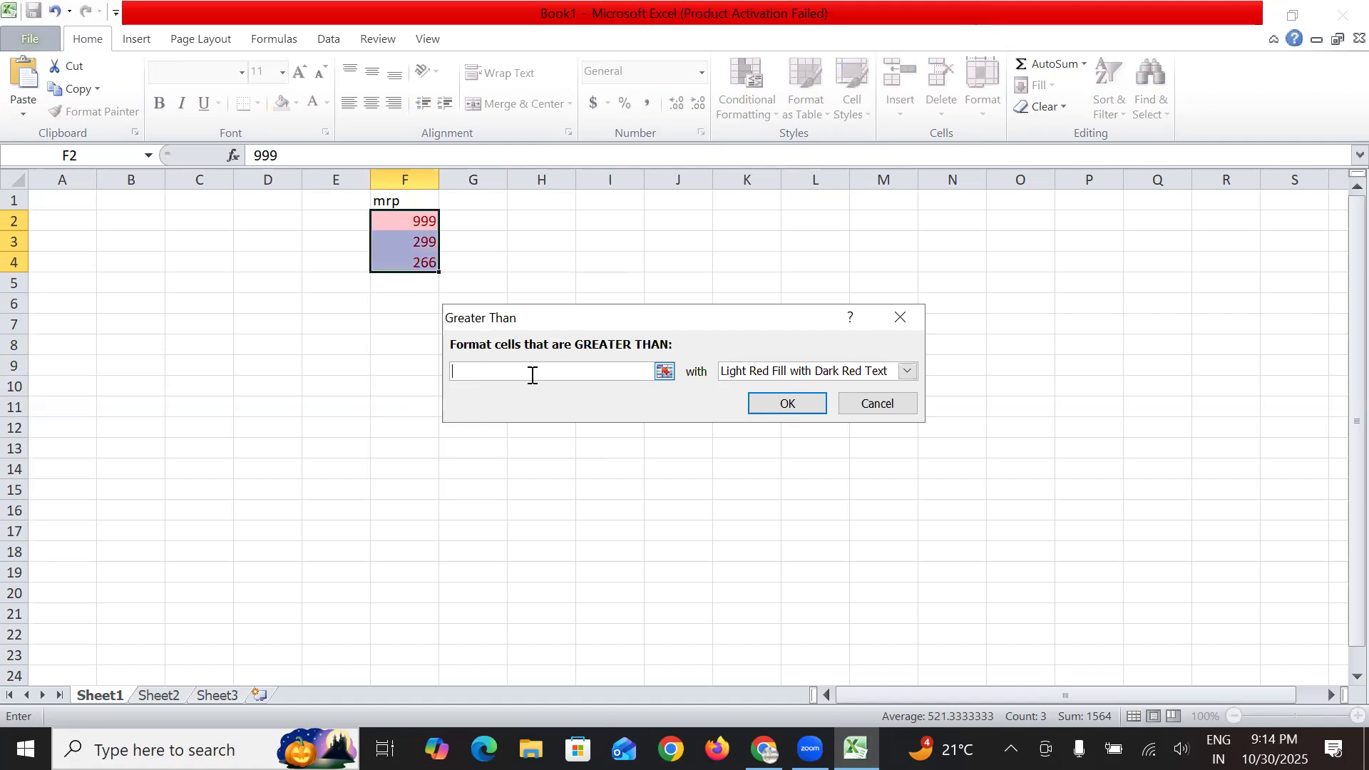
text(1000)
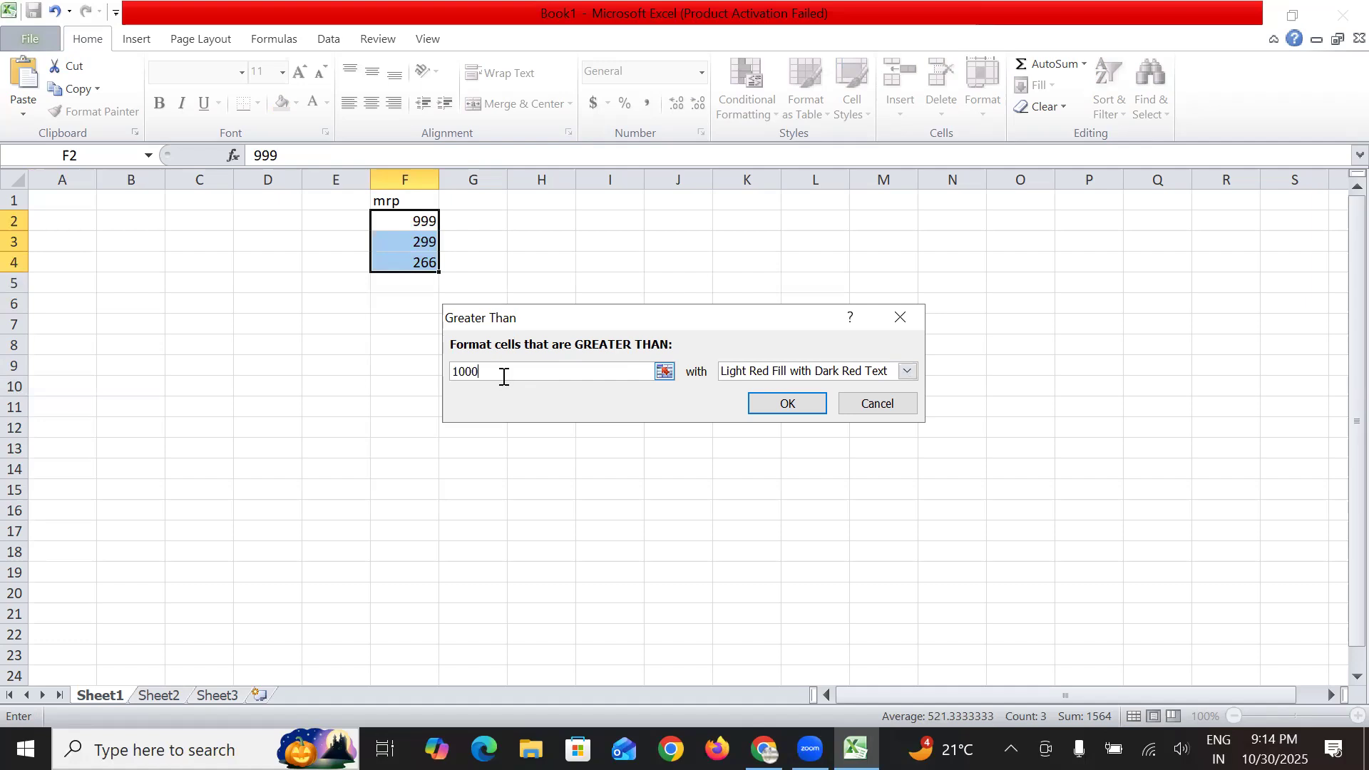
Change the Greater Than rule's comparison value to 99.
key(BackSpace)
key(BackSpace)
key(BackSpace)
key(BackSpace)
text(99)
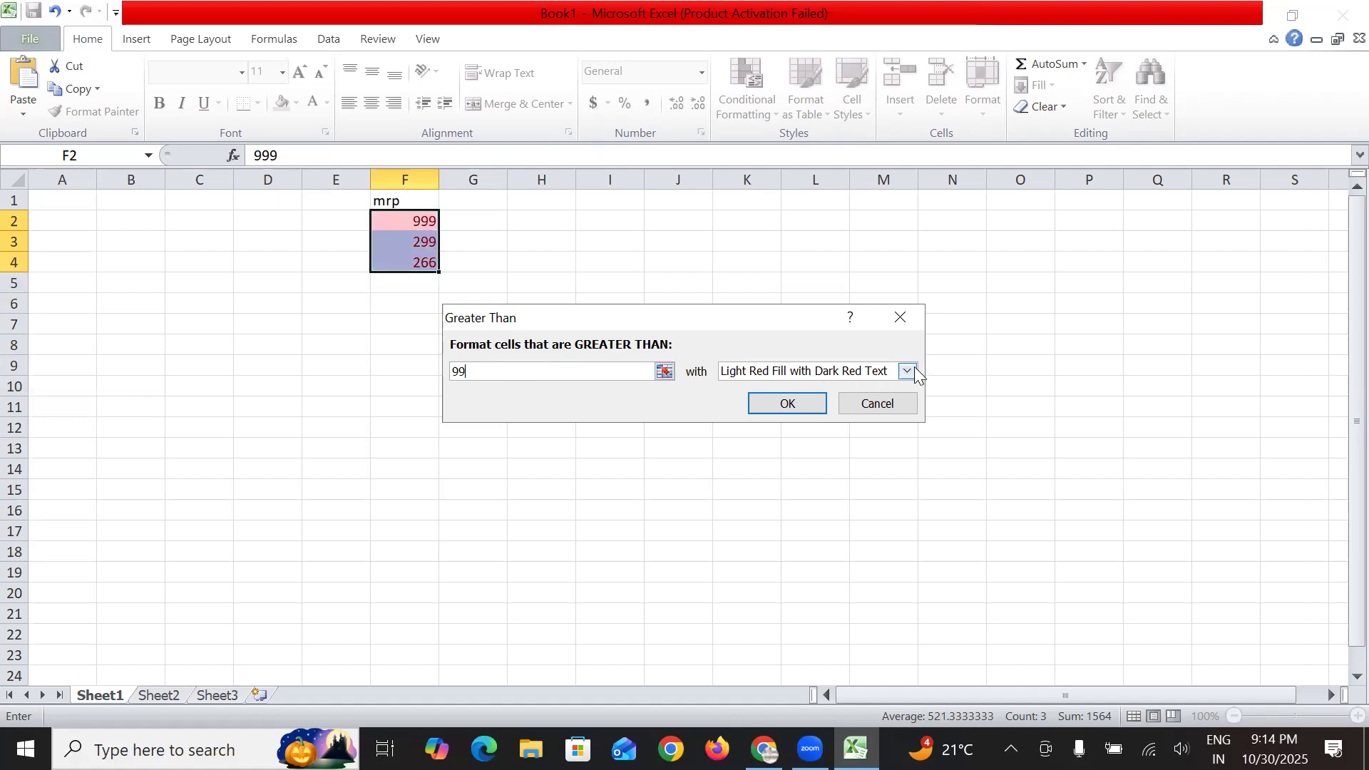
Choose Green Fill with Dark Green Text for the Greater Than rule and apply it.
click(909, 371)
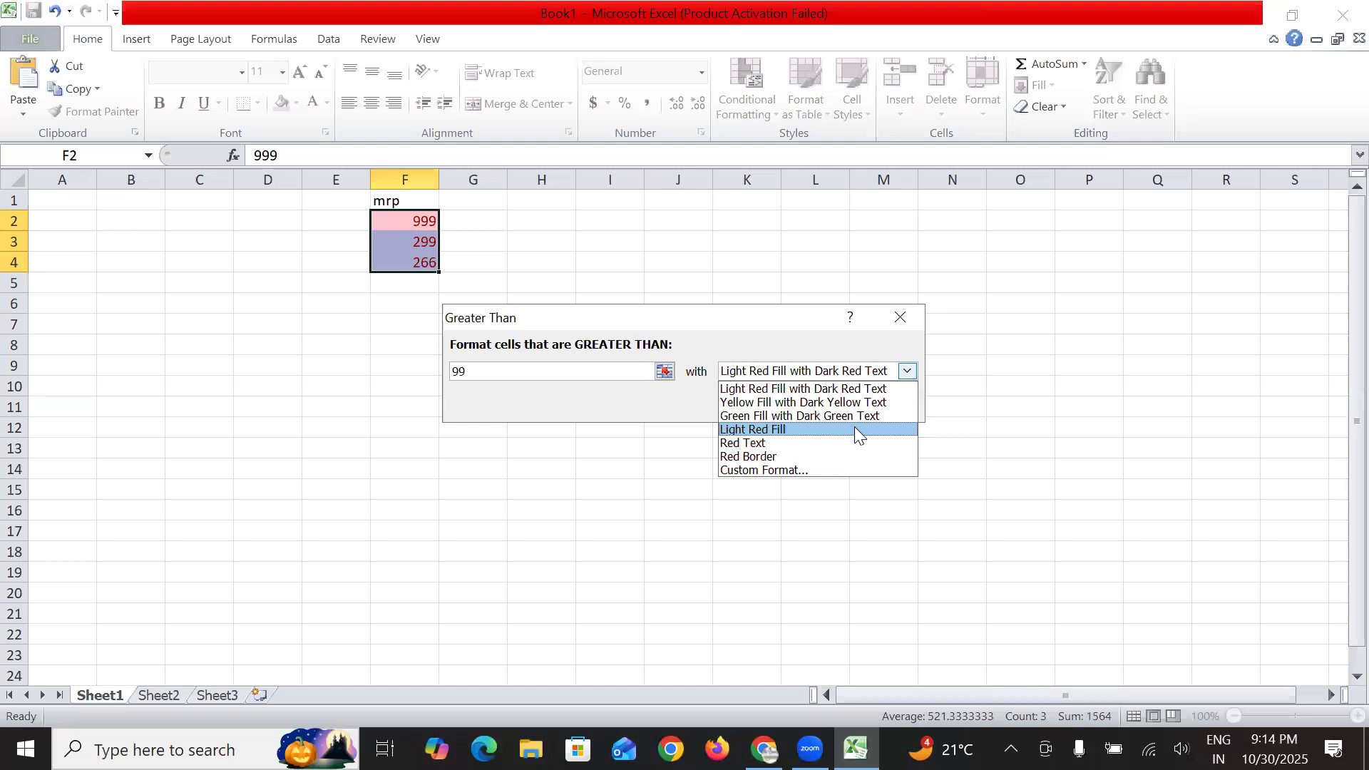
click(855, 428)
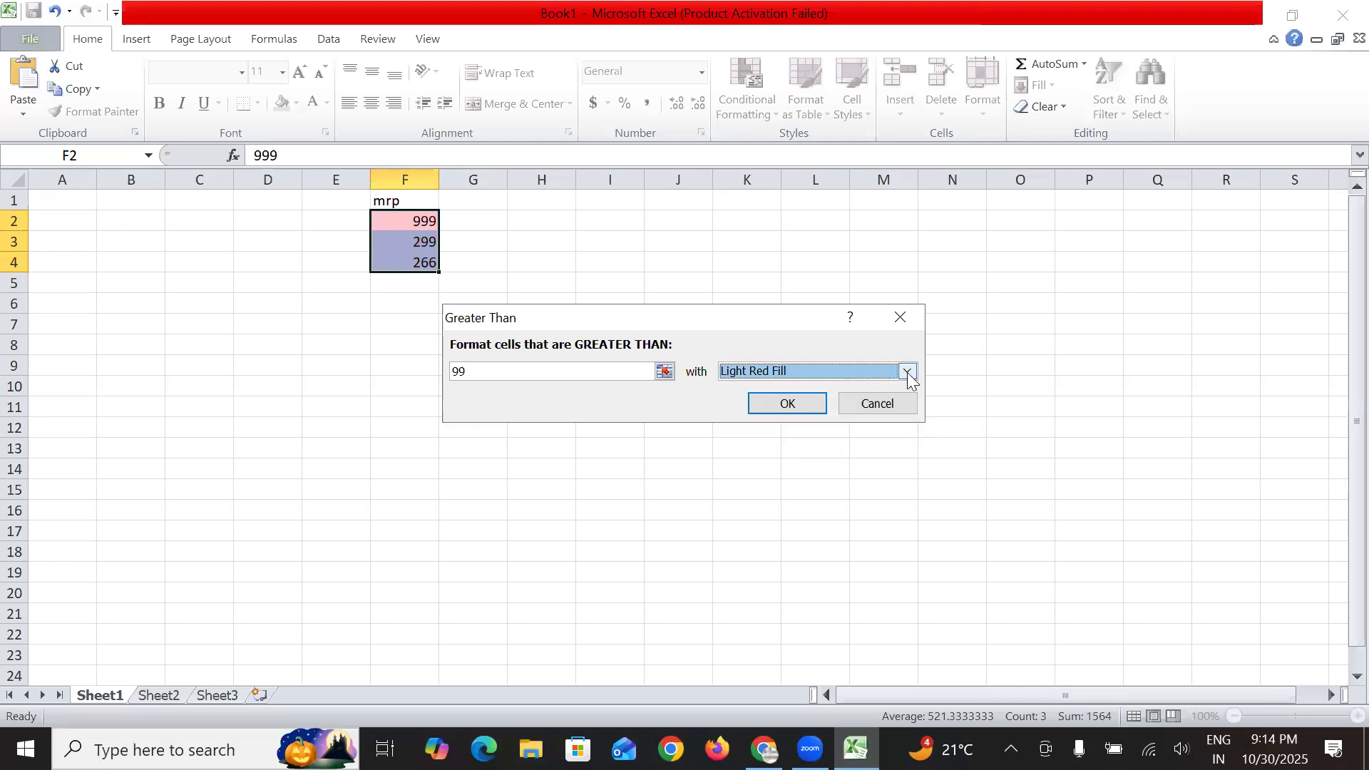
click(908, 372)
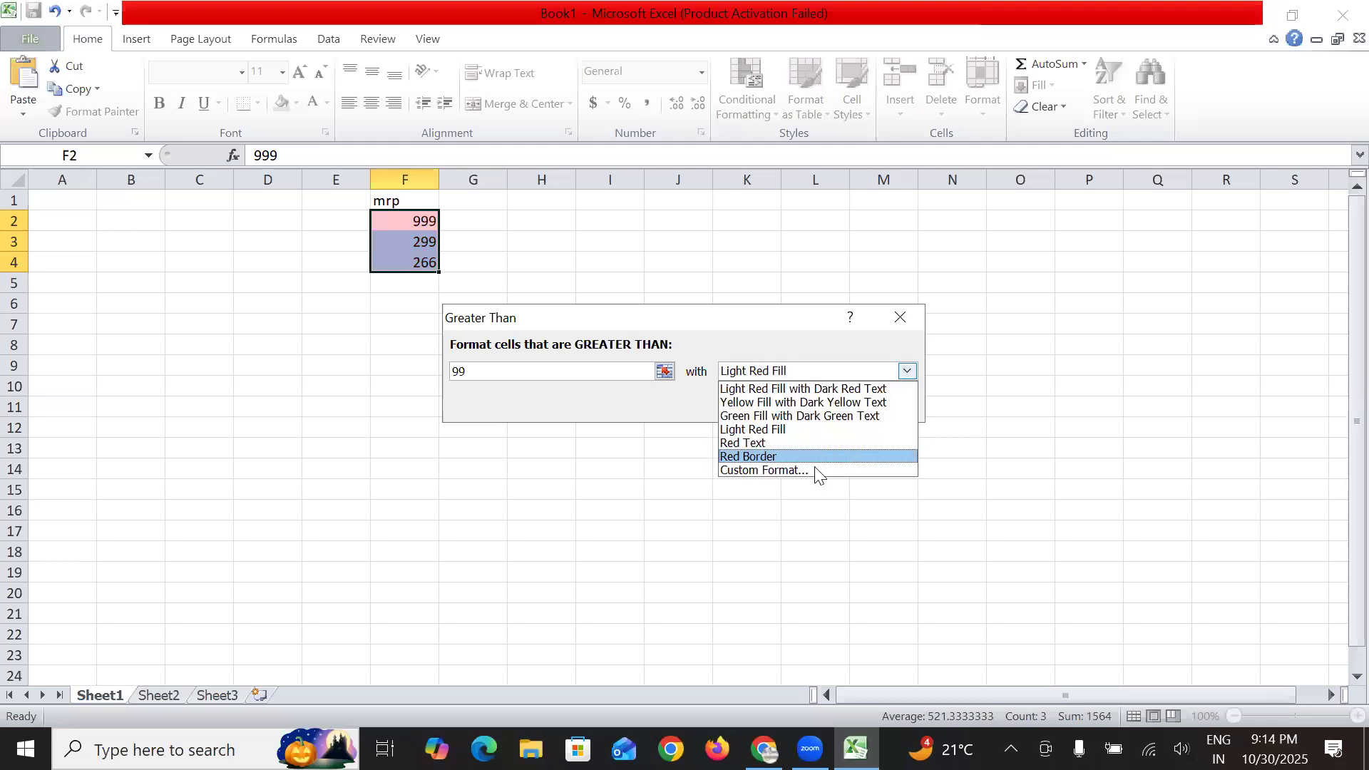
click(819, 421)
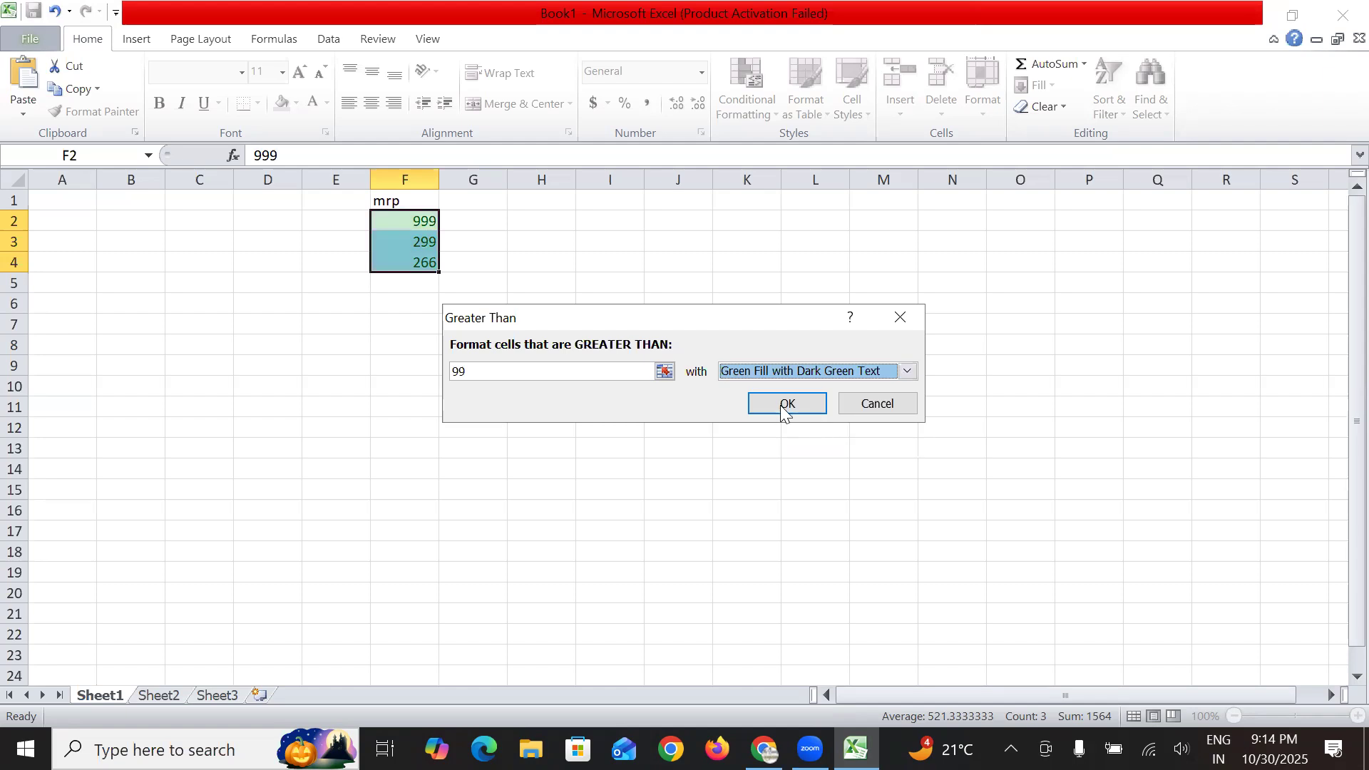
key(Return)
click(489, 467)
Enter 50 in cell F5 below the existing mrp values.
click(428, 290)
text(50)
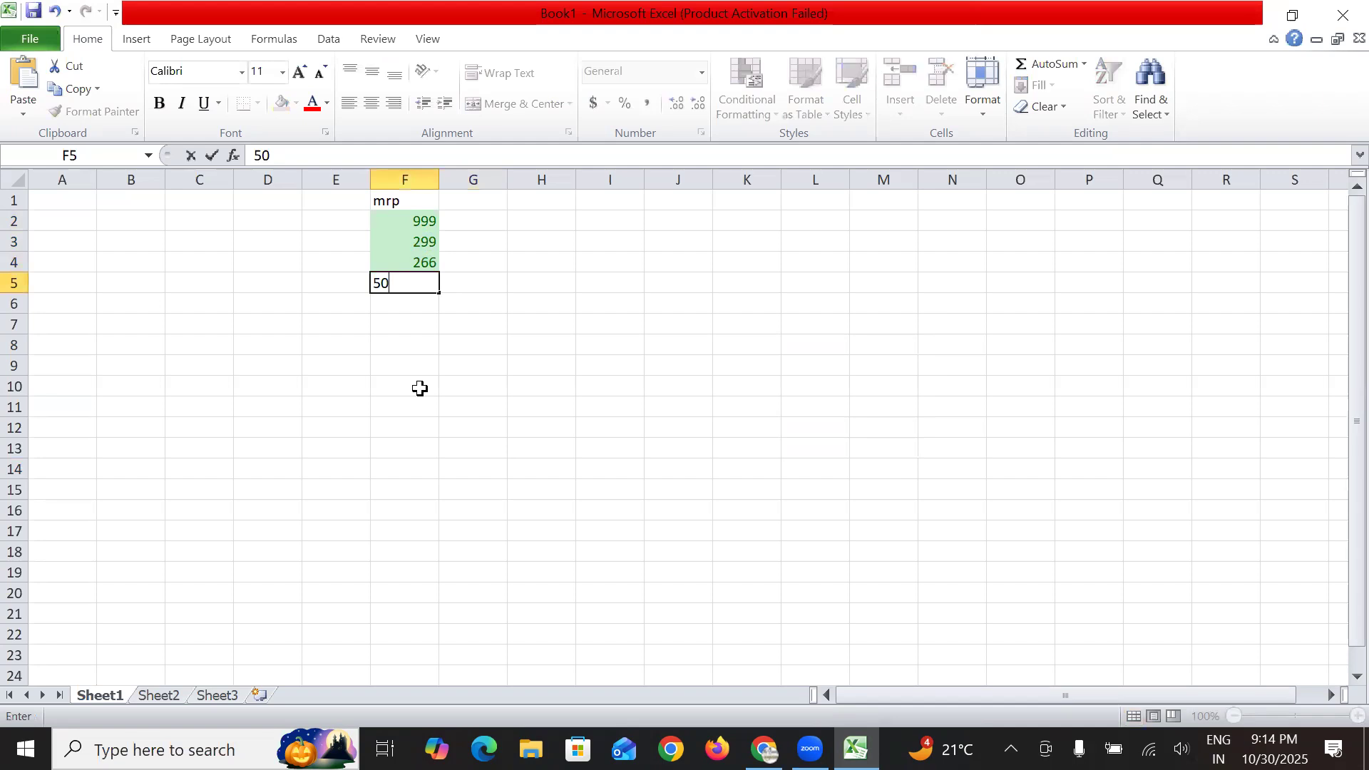
click(419, 388)
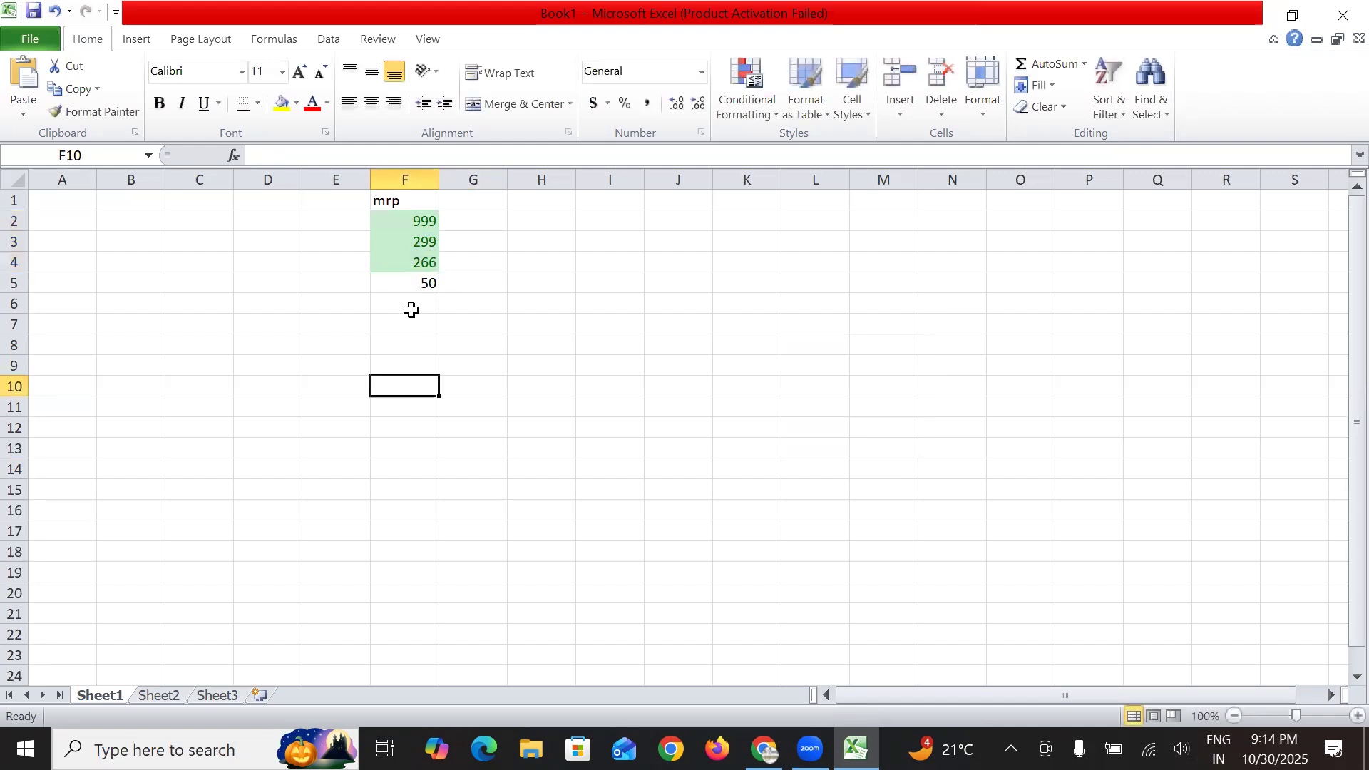
click(406, 284)
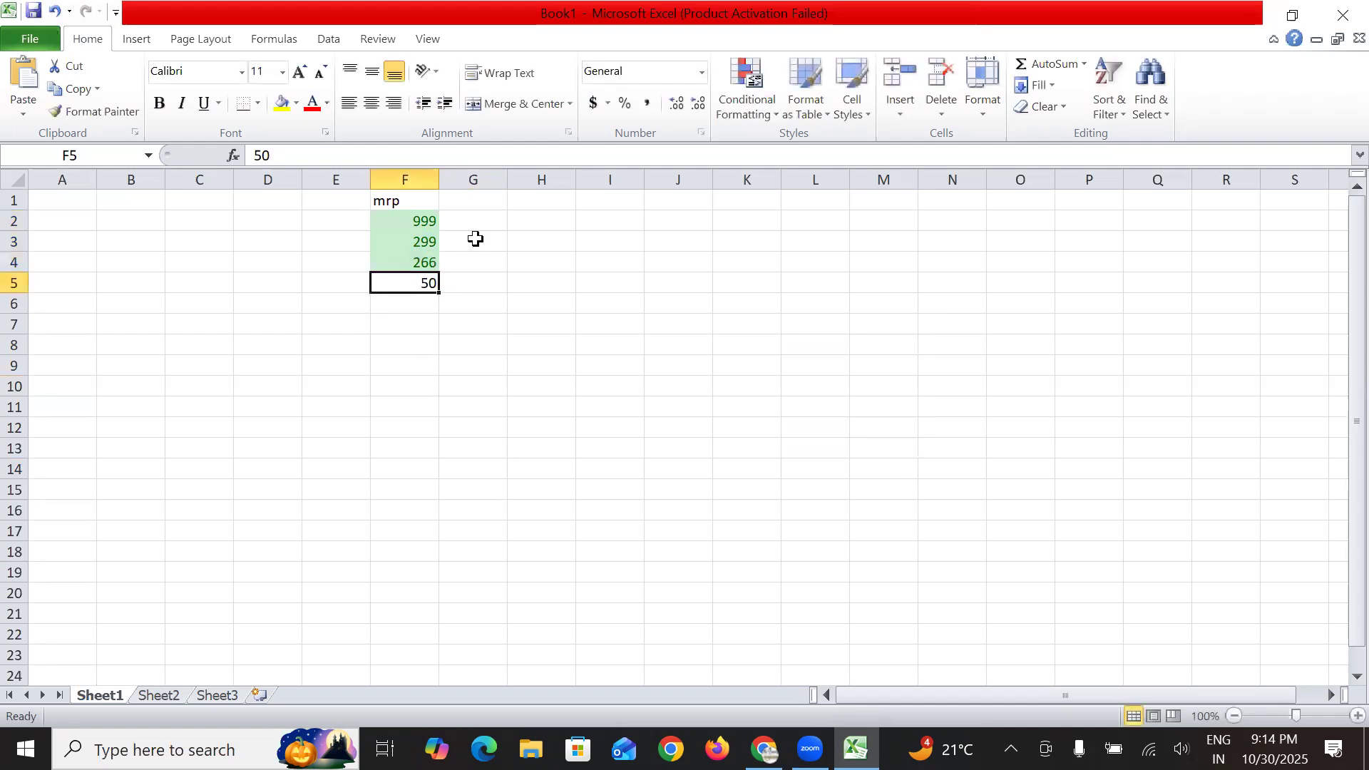
click(774, 120)
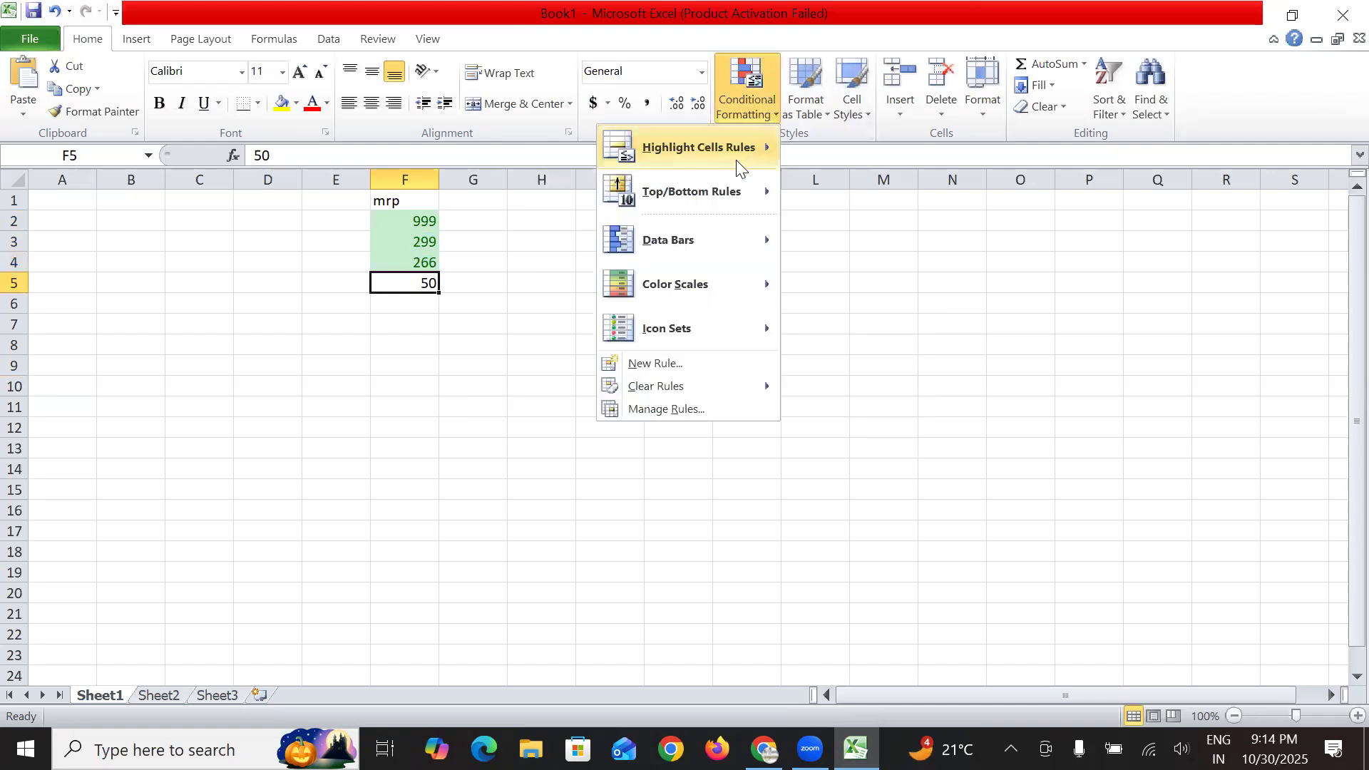
mouse_move(742, 154)
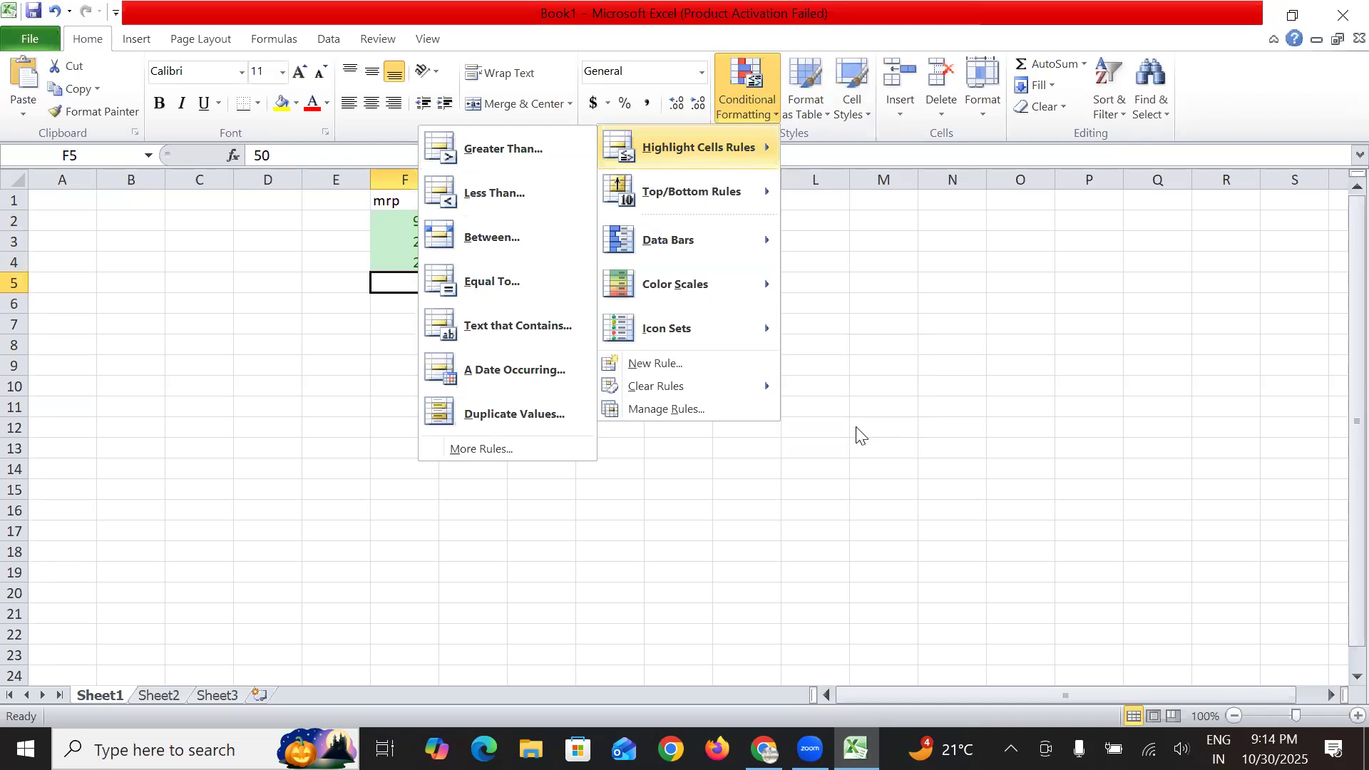
click(266, 304)
click(400, 360)
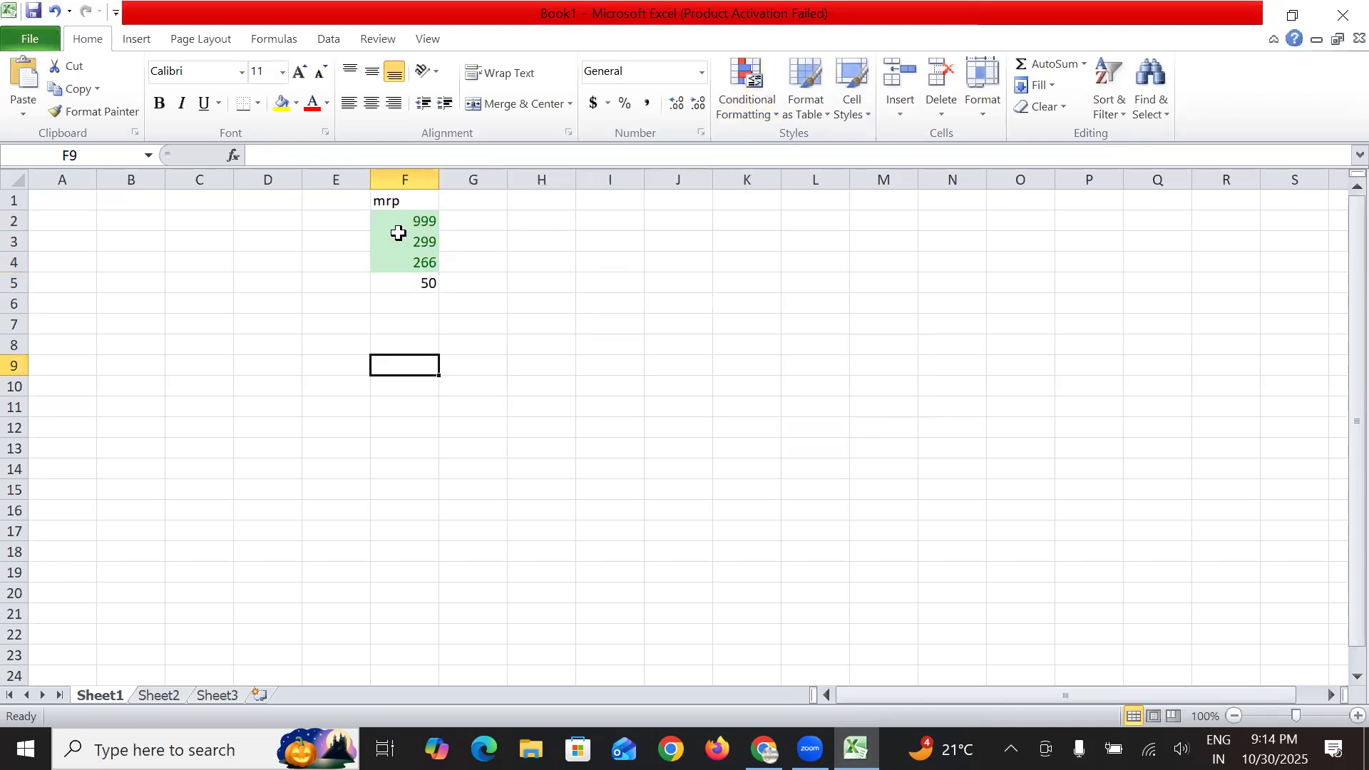
Start a Less Than highlighting rule for F2:F20 with a comparison value of 50.
drag(403, 221, 396, 599)
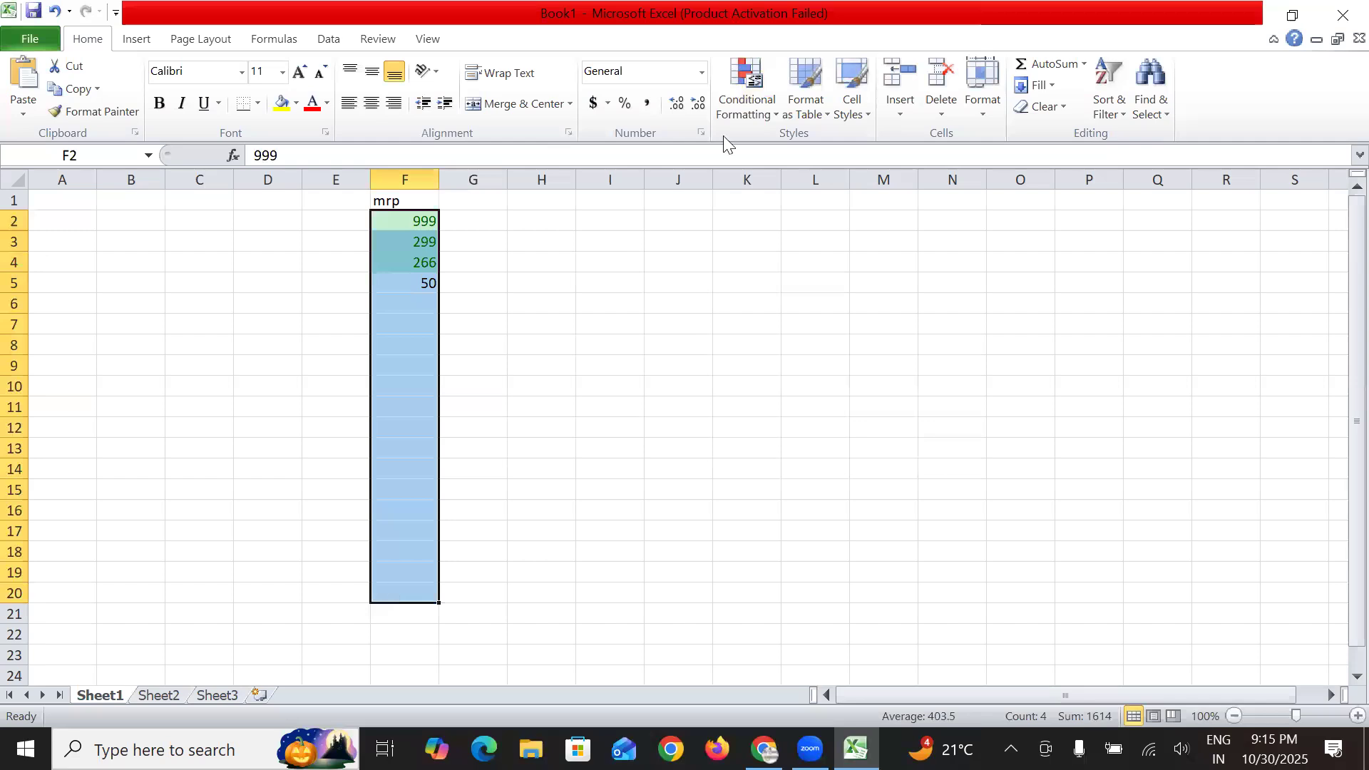
click(778, 117)
mouse_move(766, 145)
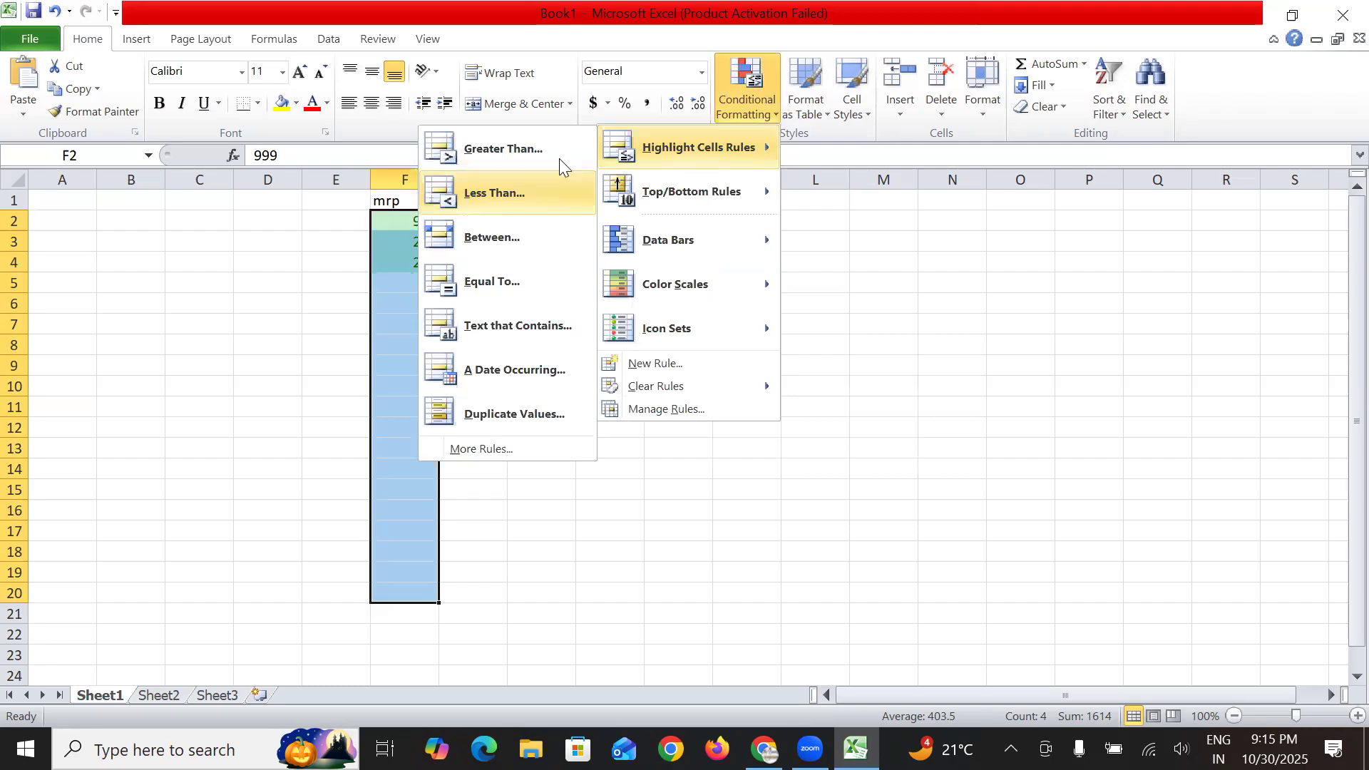
click(549, 187)
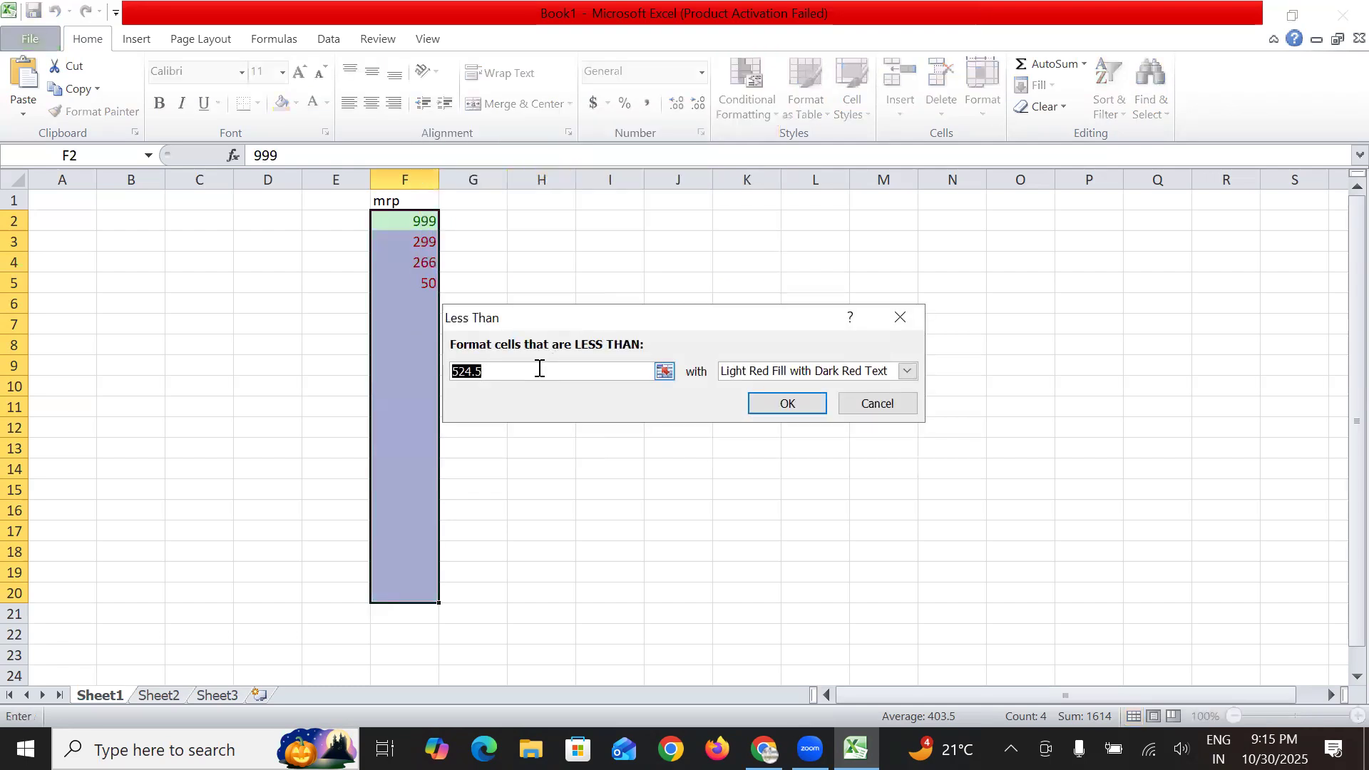
key(BackSpace)
text(50)
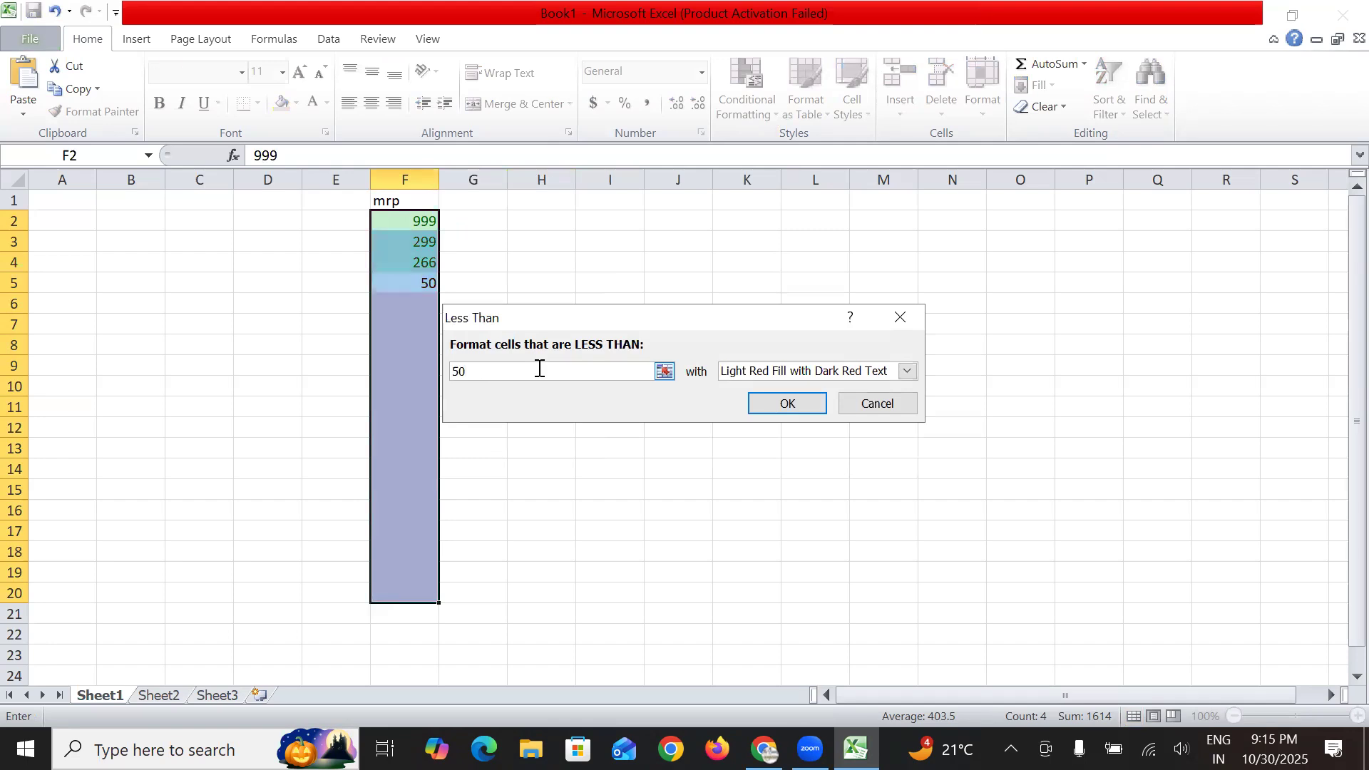
Choose Yellow Fill with Dark Yellow Text for the Less Than rule and apply it.
click(907, 371)
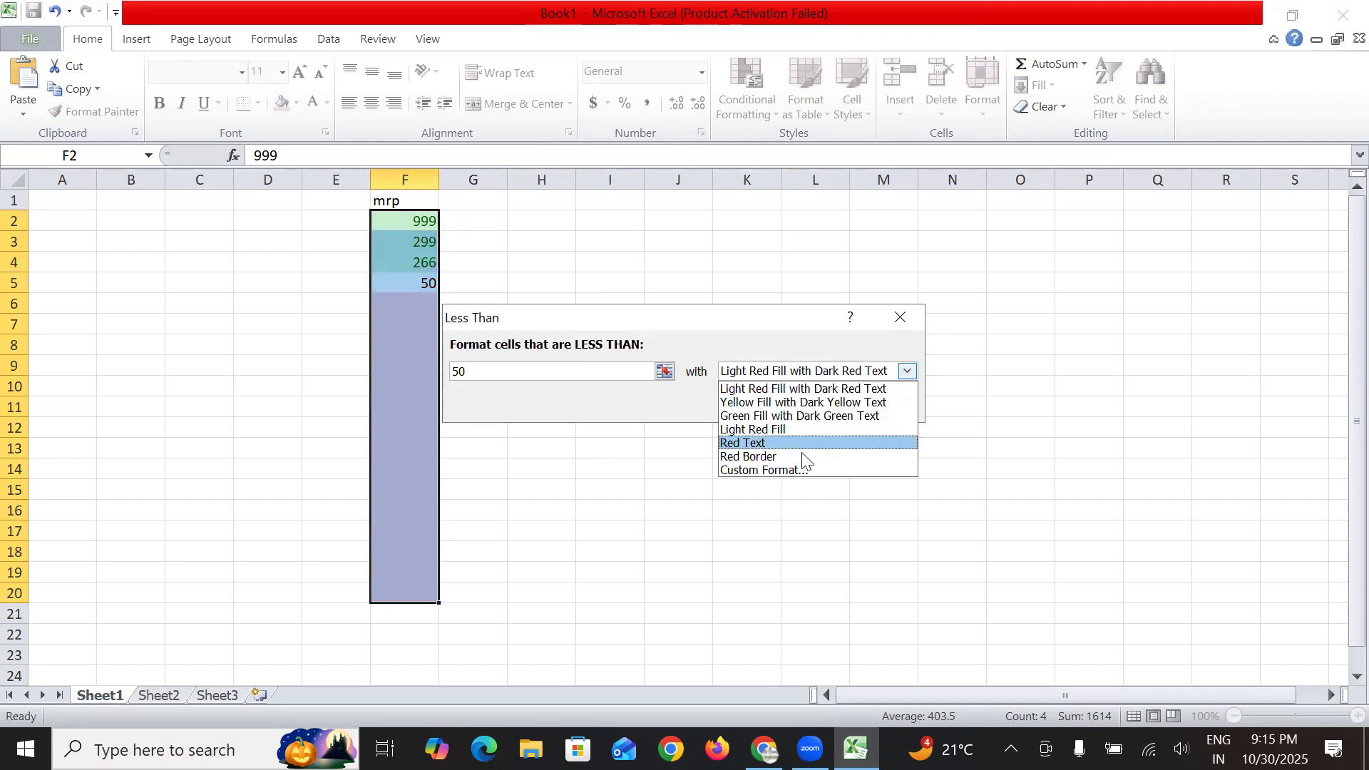
click(797, 403)
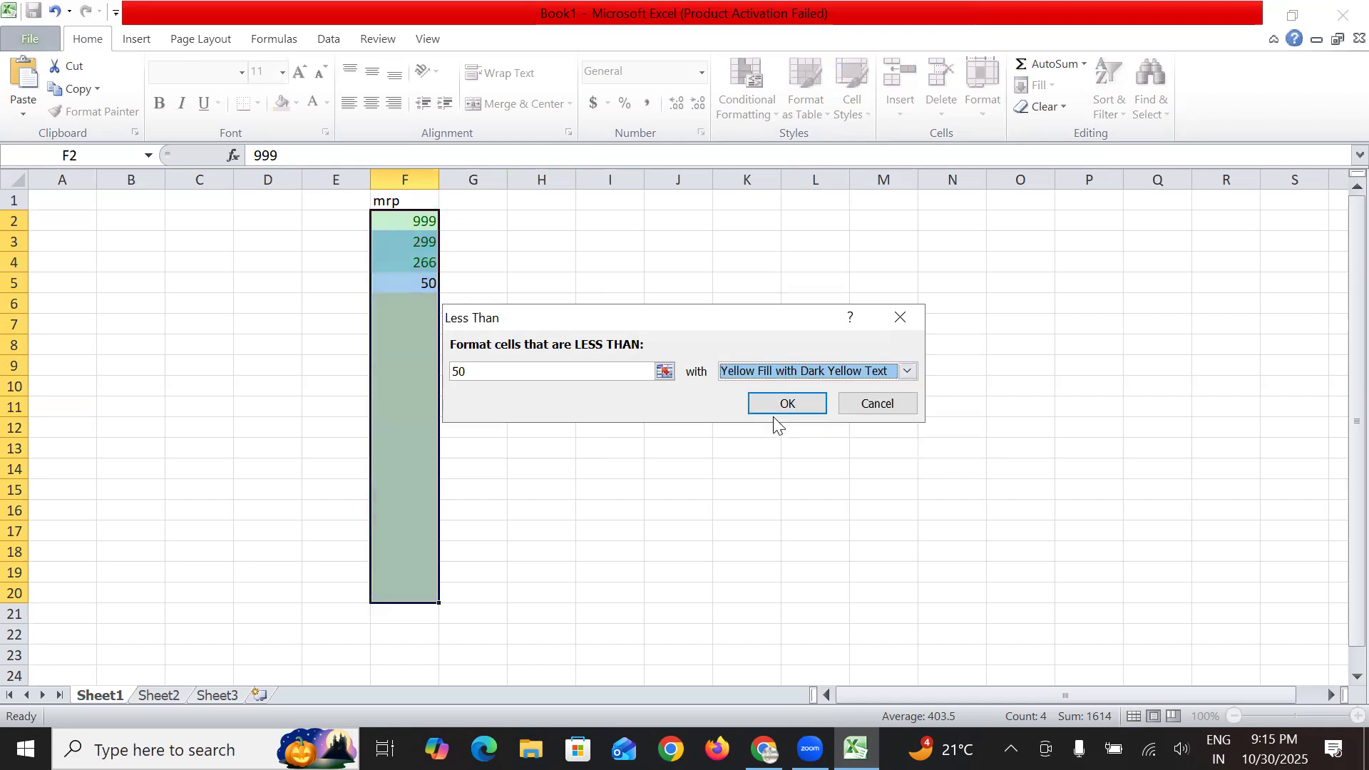
click(771, 418)
click(686, 427)
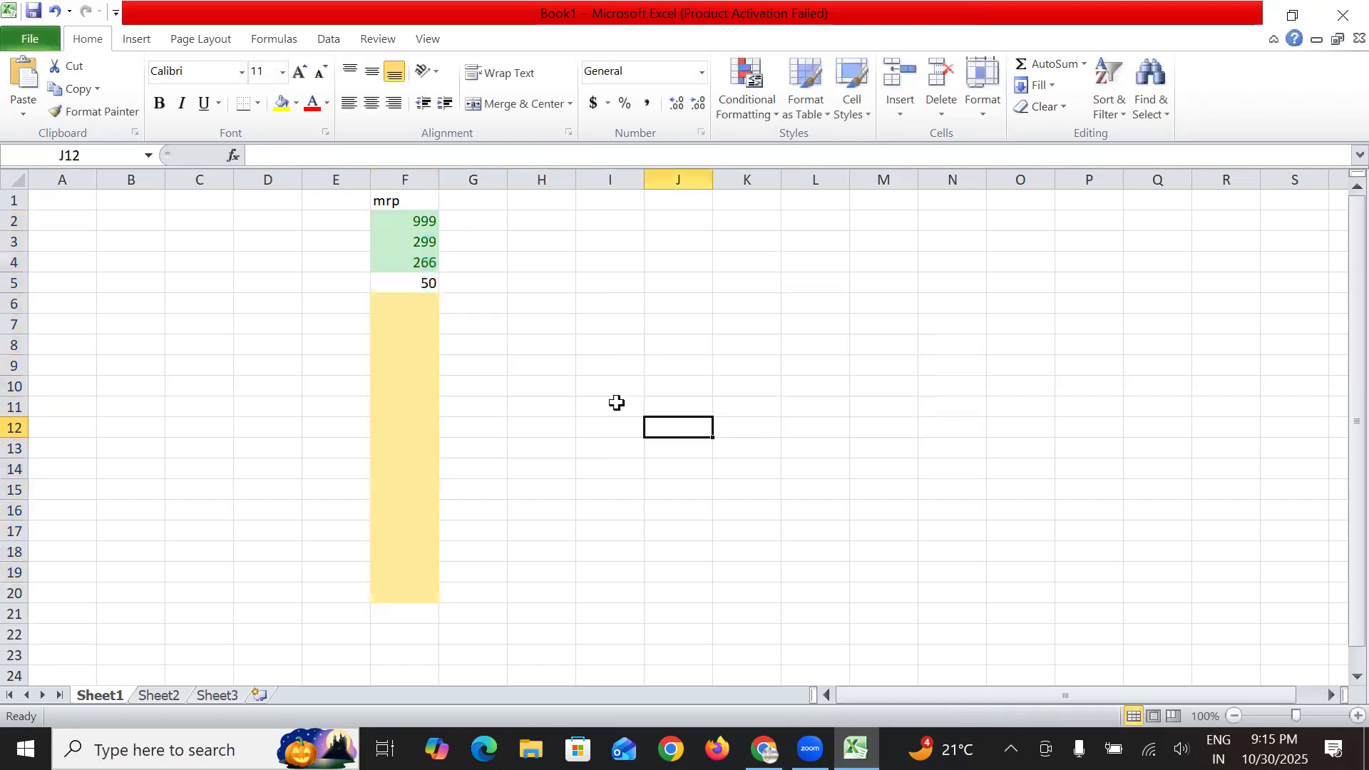
Enter 64 in cell F6 below the existing mrp values.
click(421, 311)
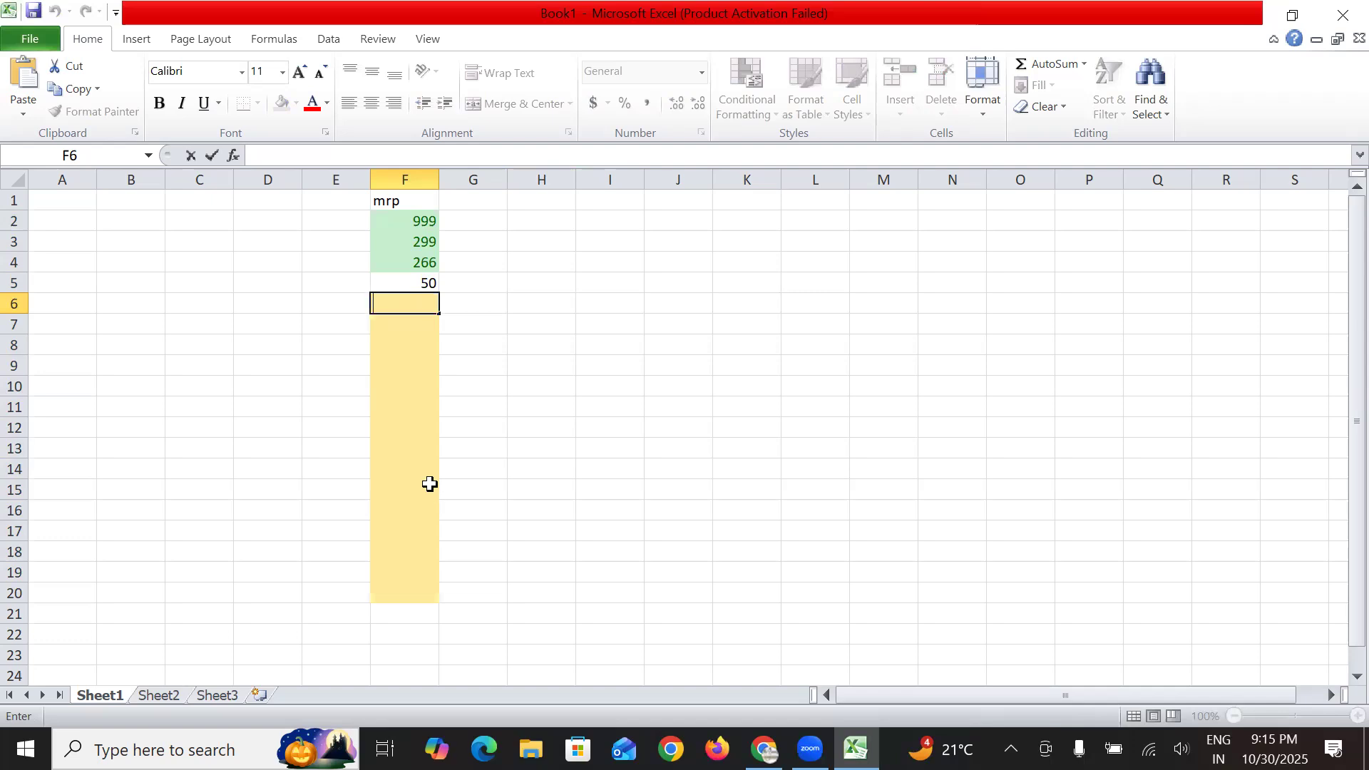
text(64)
key(Return)
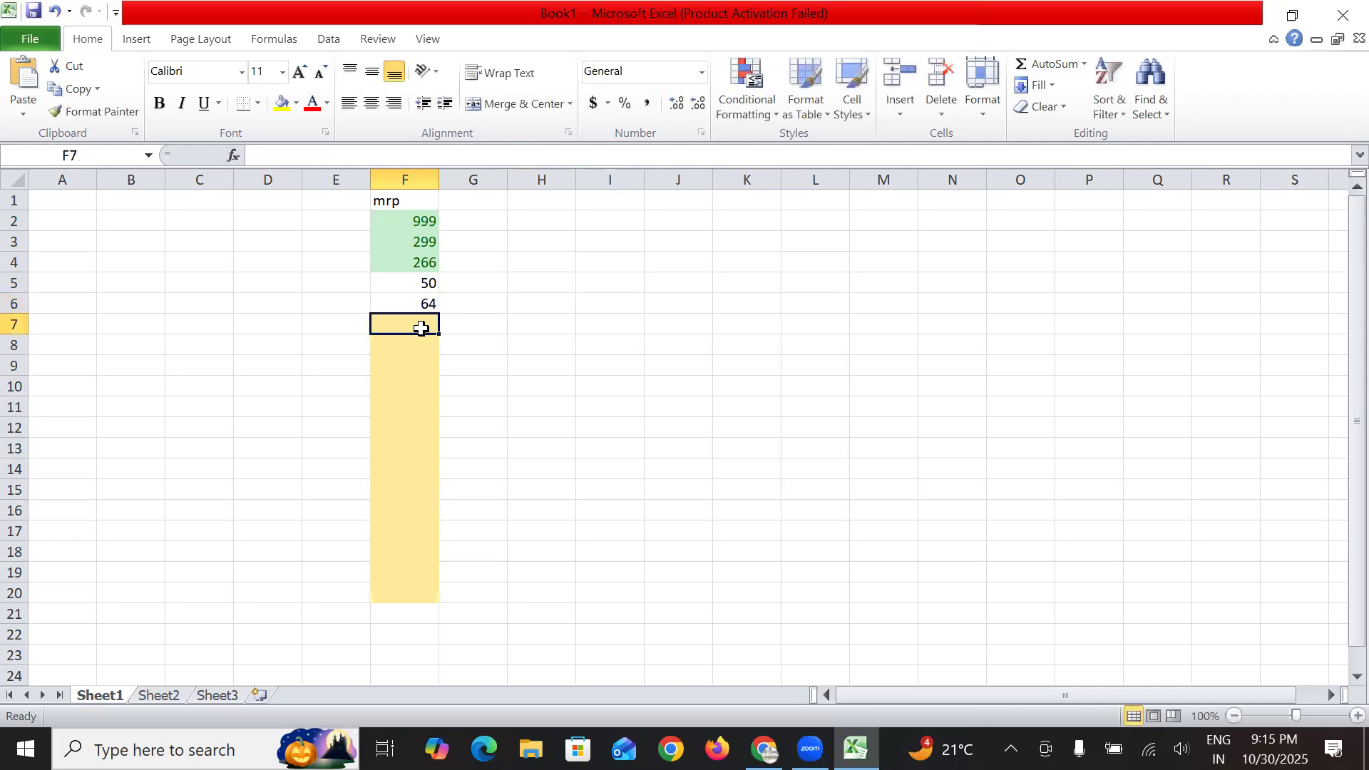
Enter 49 in cell F7 below the existing mrp values.
text(49)
key(Return)
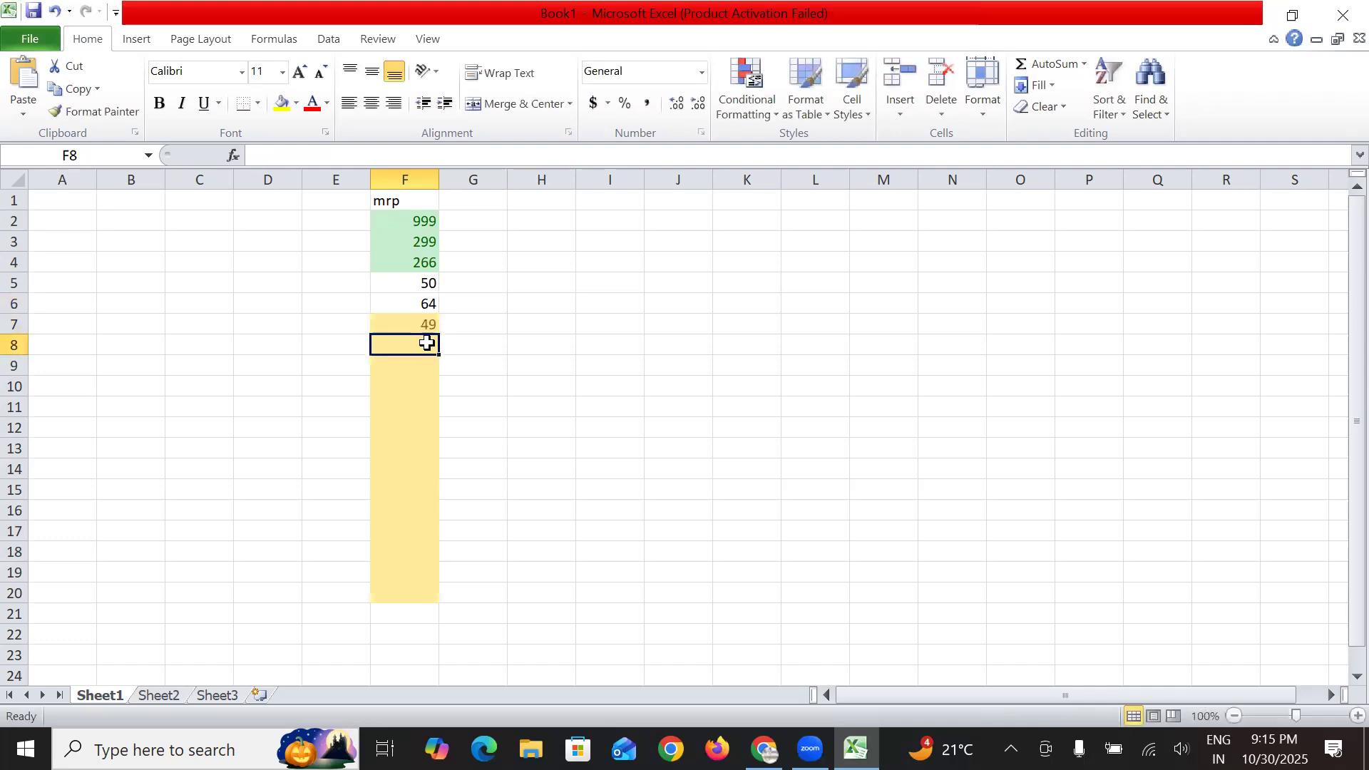
click(459, 321)
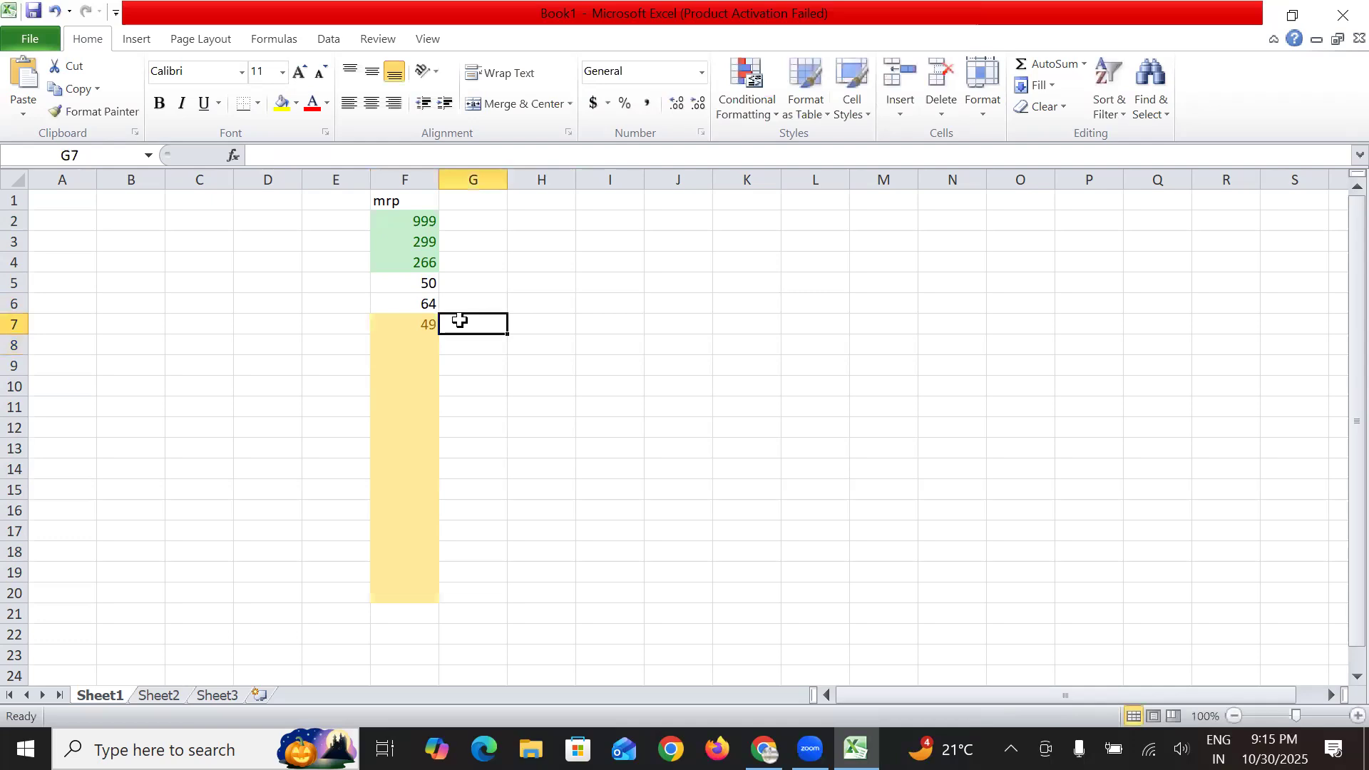
Examine the conditional formatting options: Highlight Cells Rules, the Top 10 Items rule settings, Data Bars, Color Scales and Icon Sets.
click(773, 115)
mouse_move(753, 157)
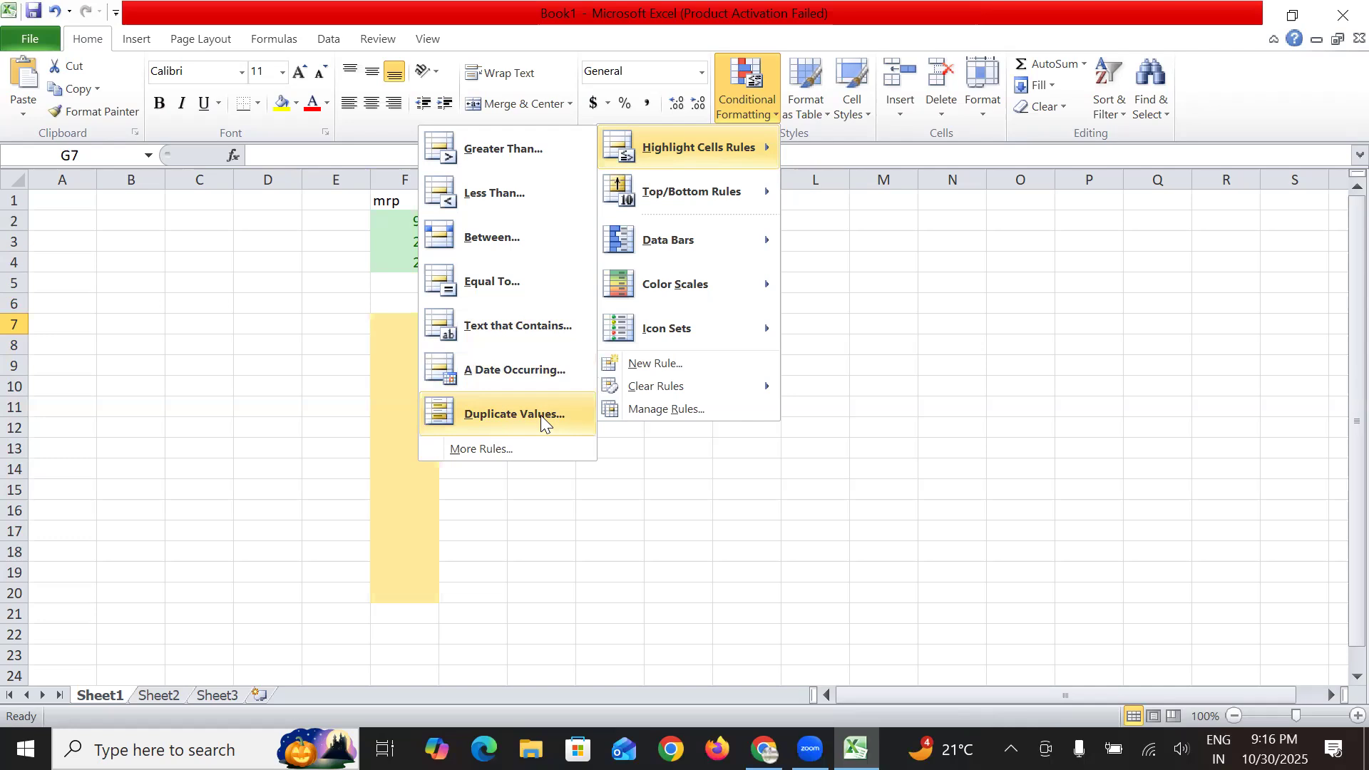
mouse_move(760, 193)
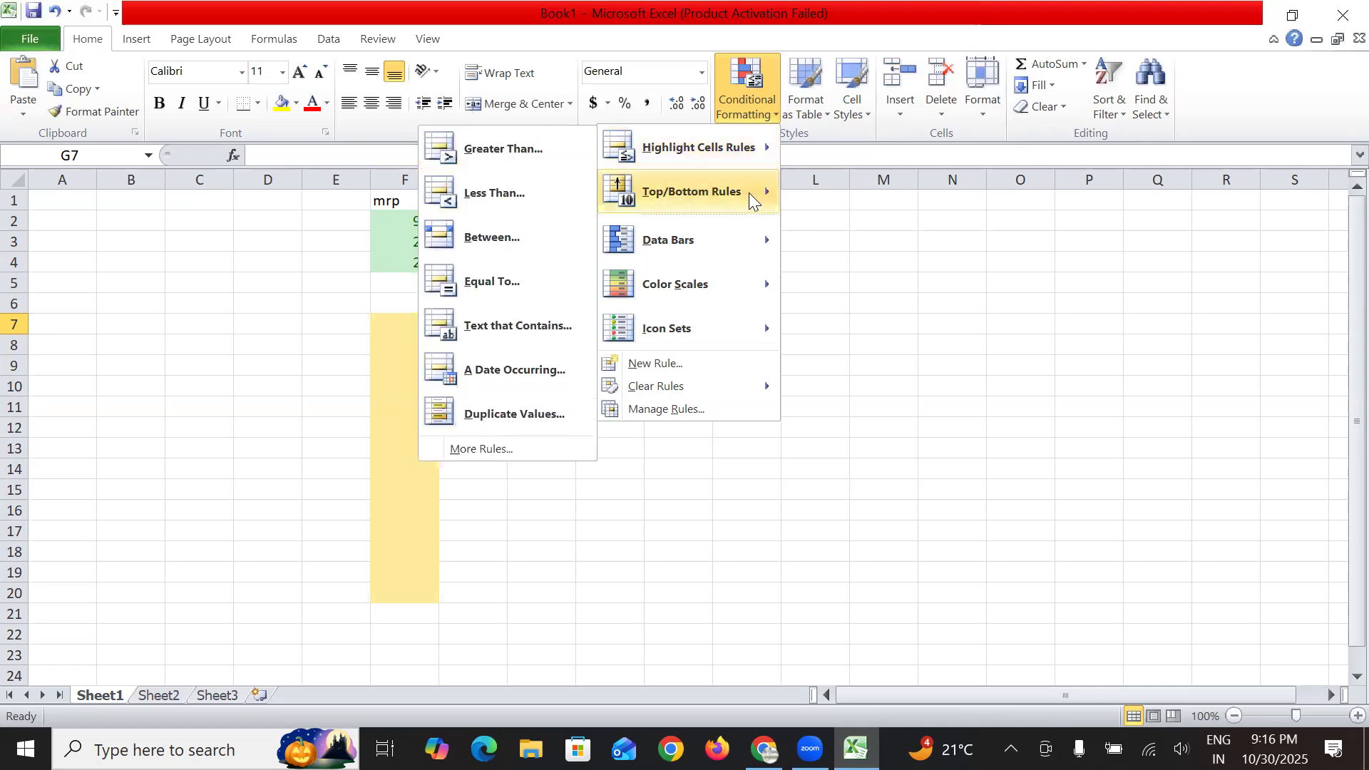
click(513, 198)
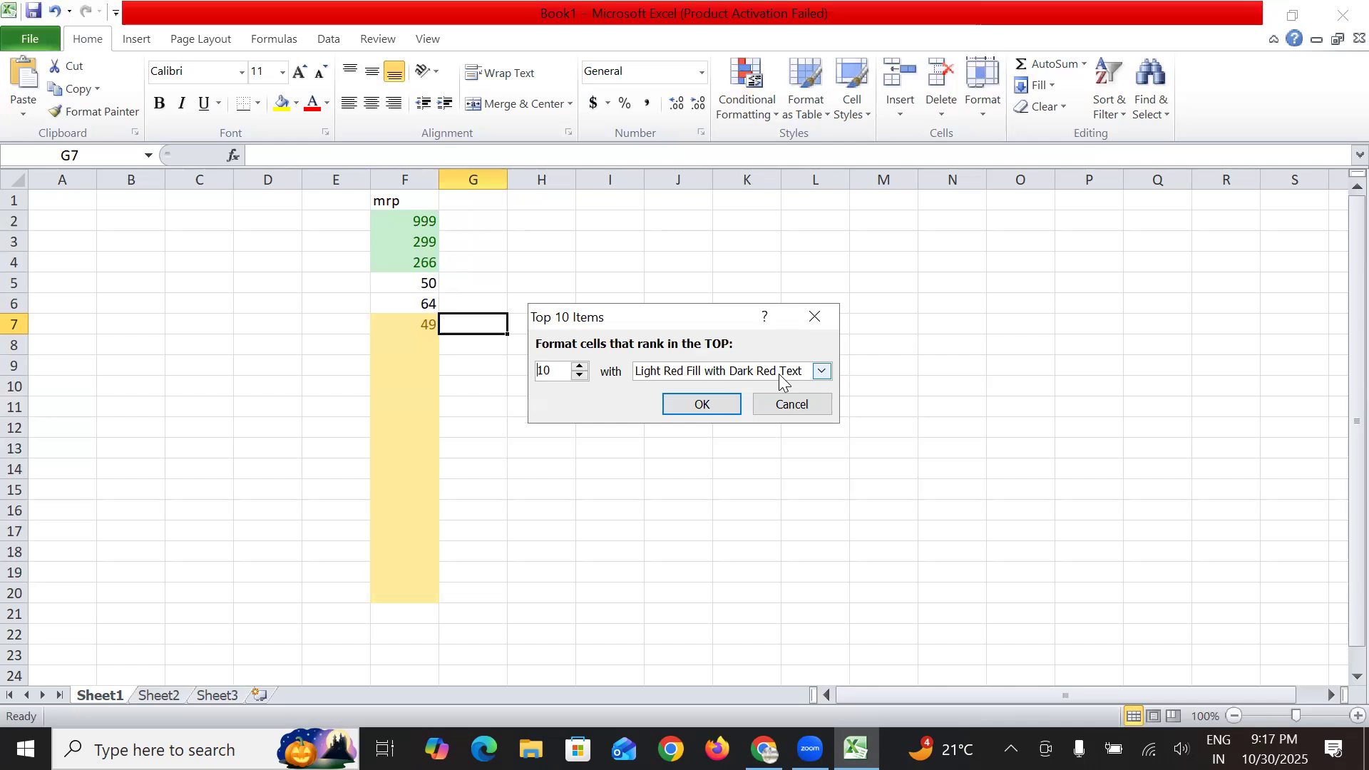
click(790, 404)
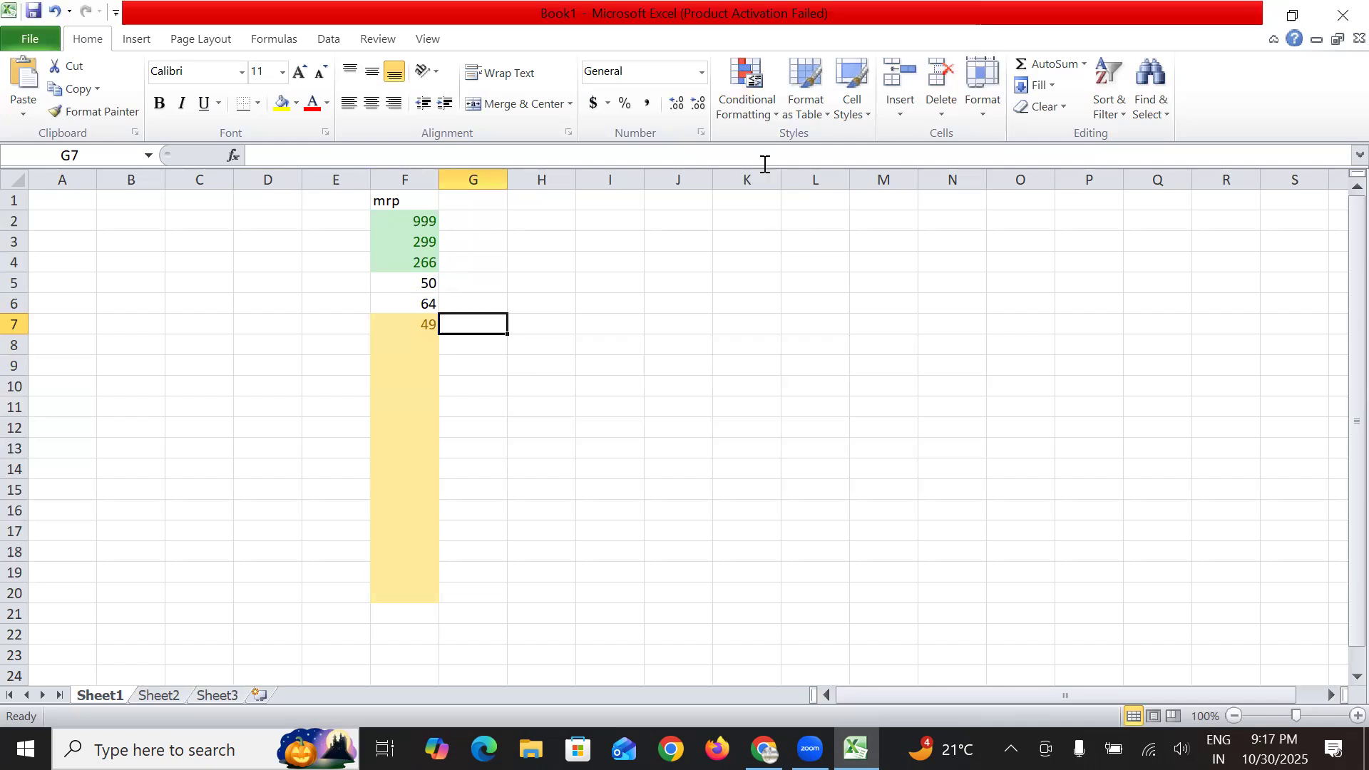
click(773, 117)
mouse_move(731, 214)
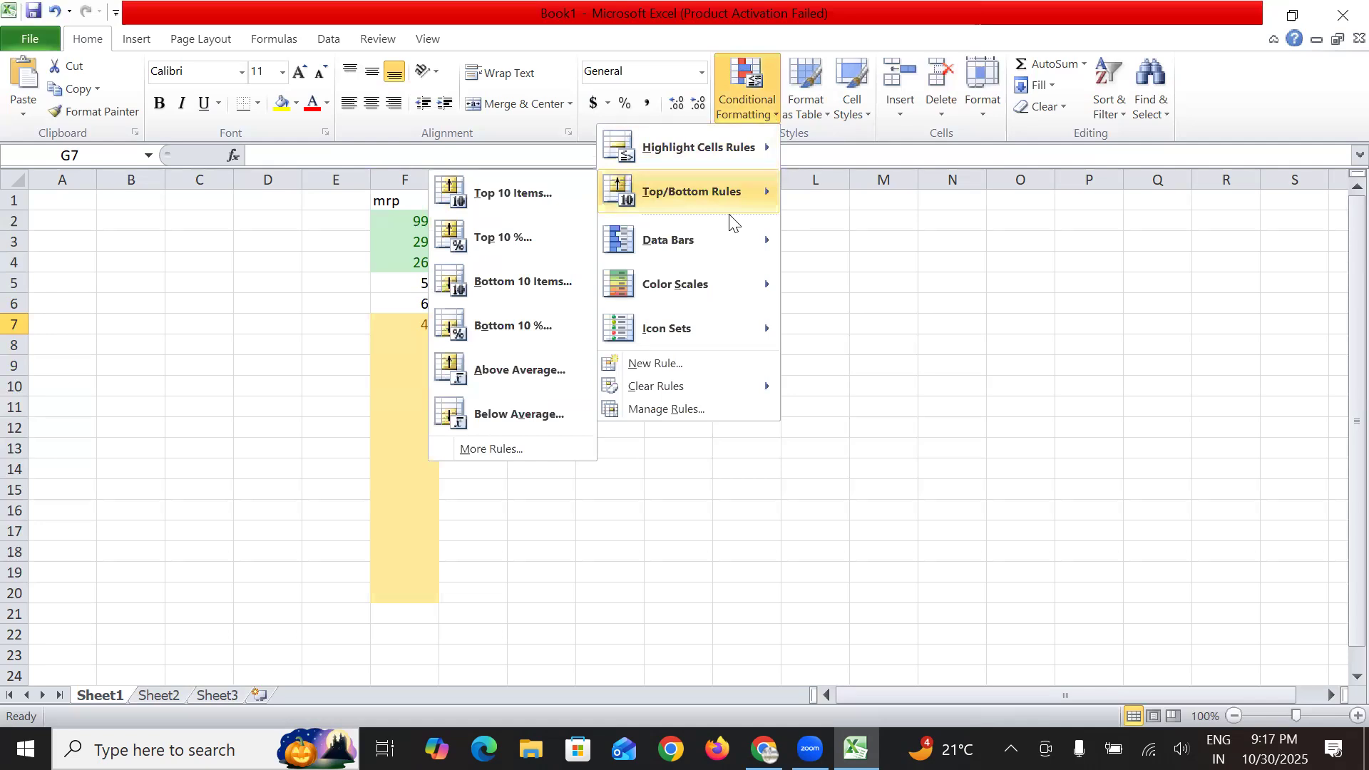
mouse_move(735, 239)
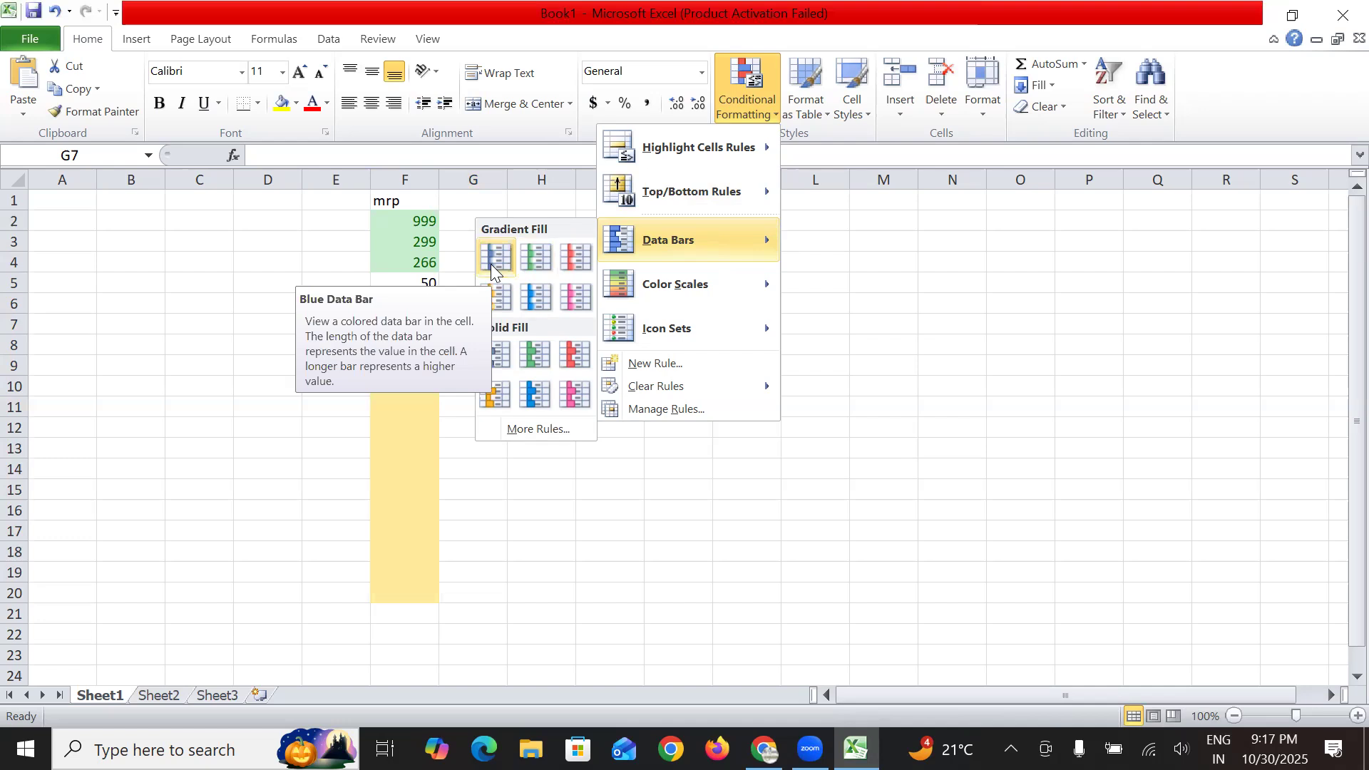
mouse_move(748, 289)
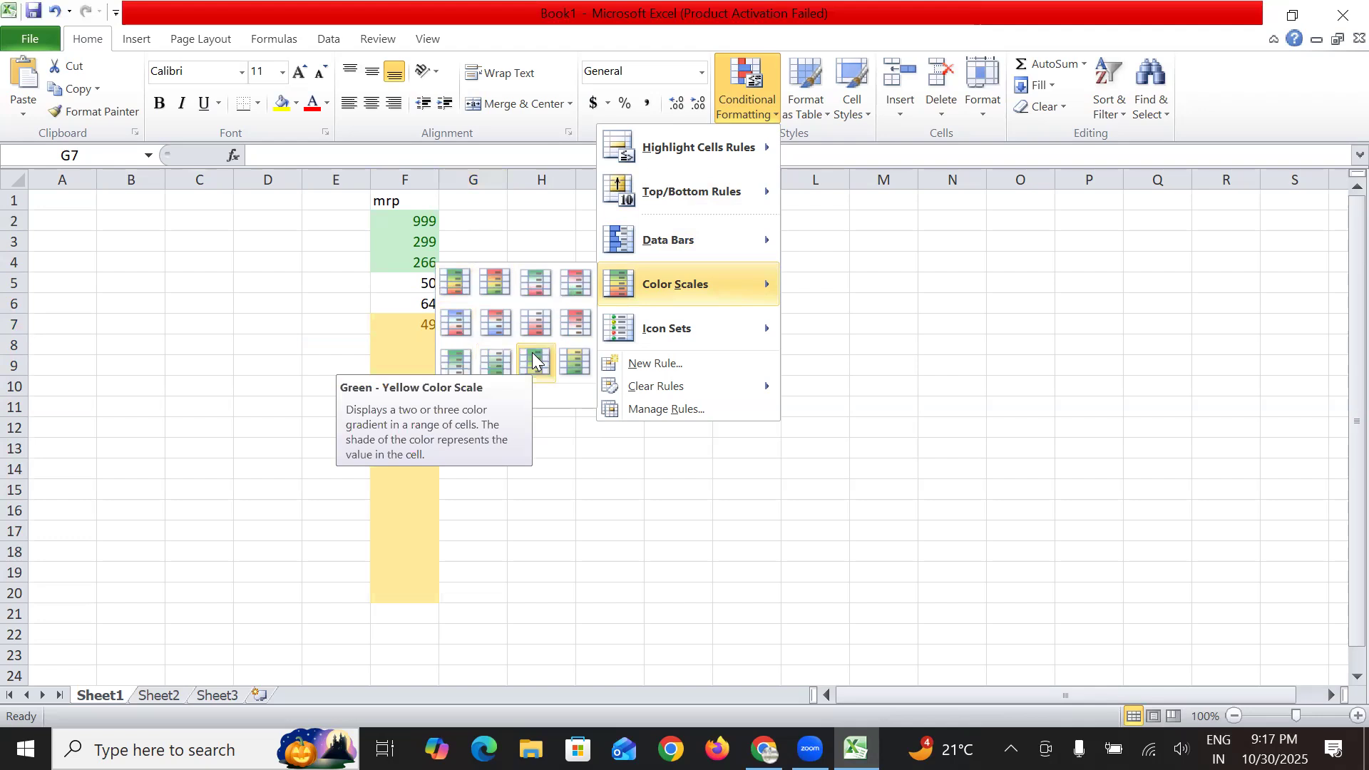
mouse_move(719, 331)
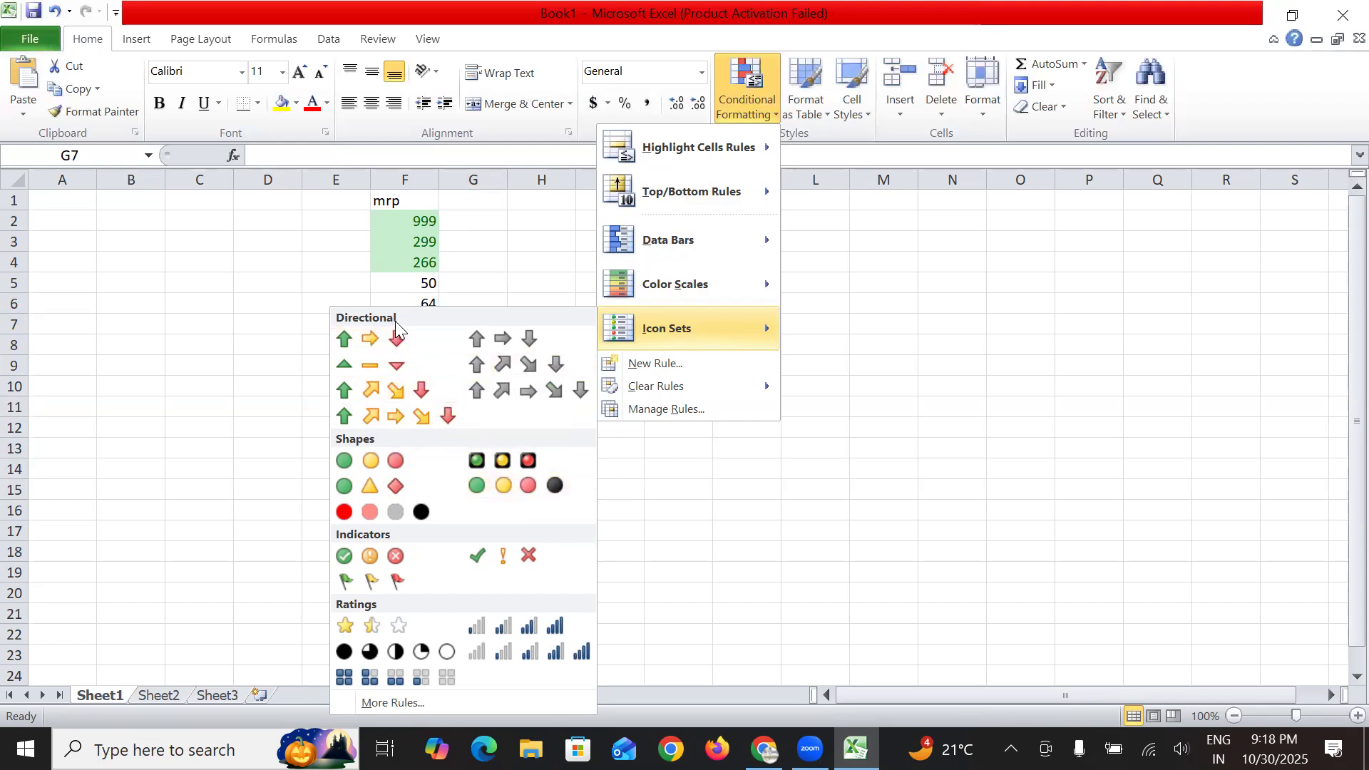
Start a new formula-based formatting rule for cell G7 and set its font style to Regular.
click(646, 365)
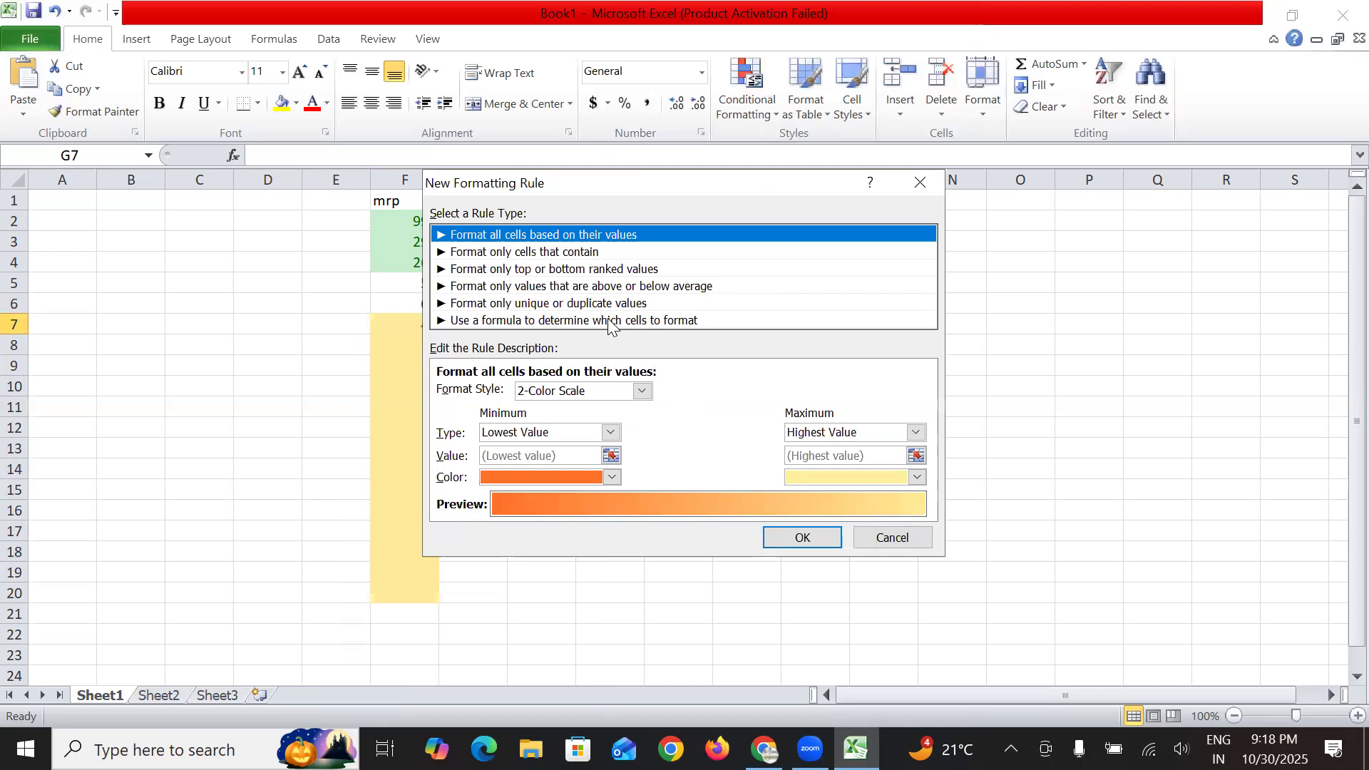
click(607, 321)
click(472, 393)
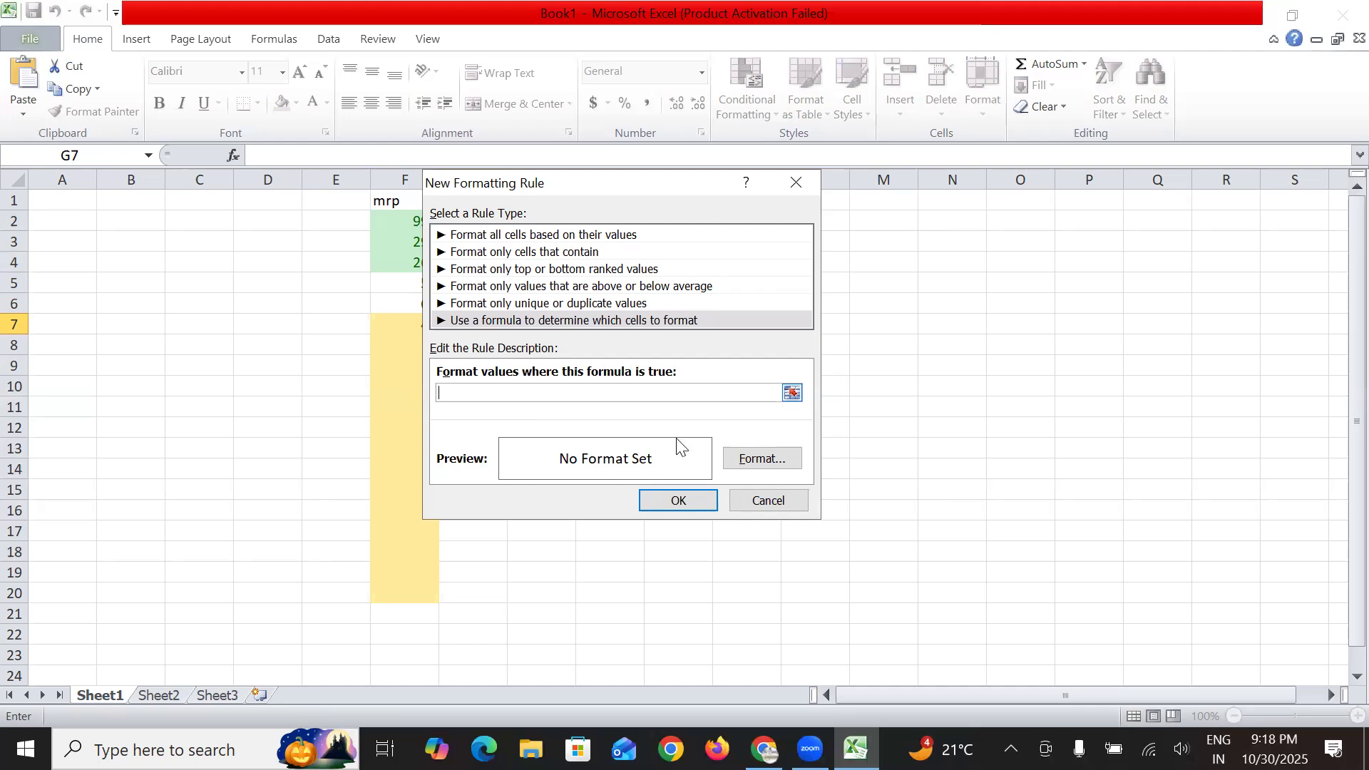
click(749, 459)
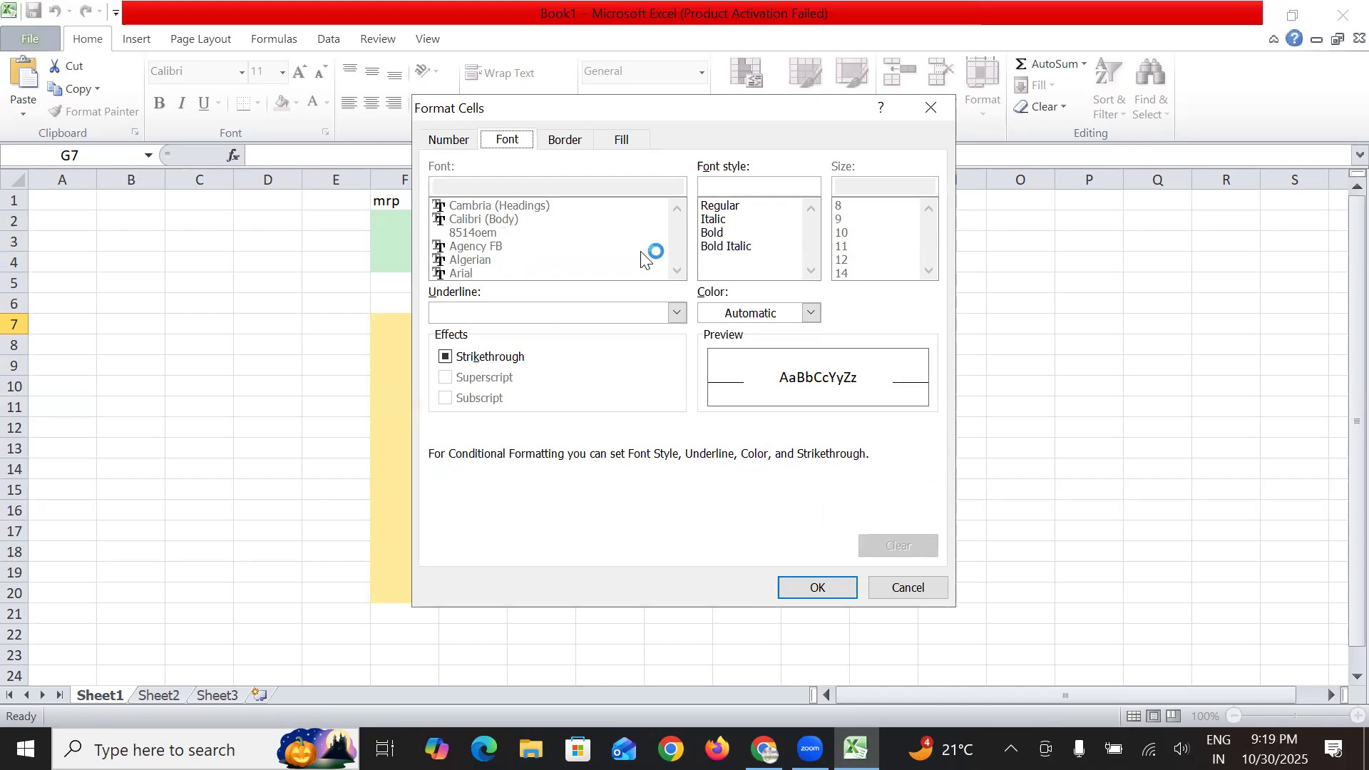
click(676, 313)
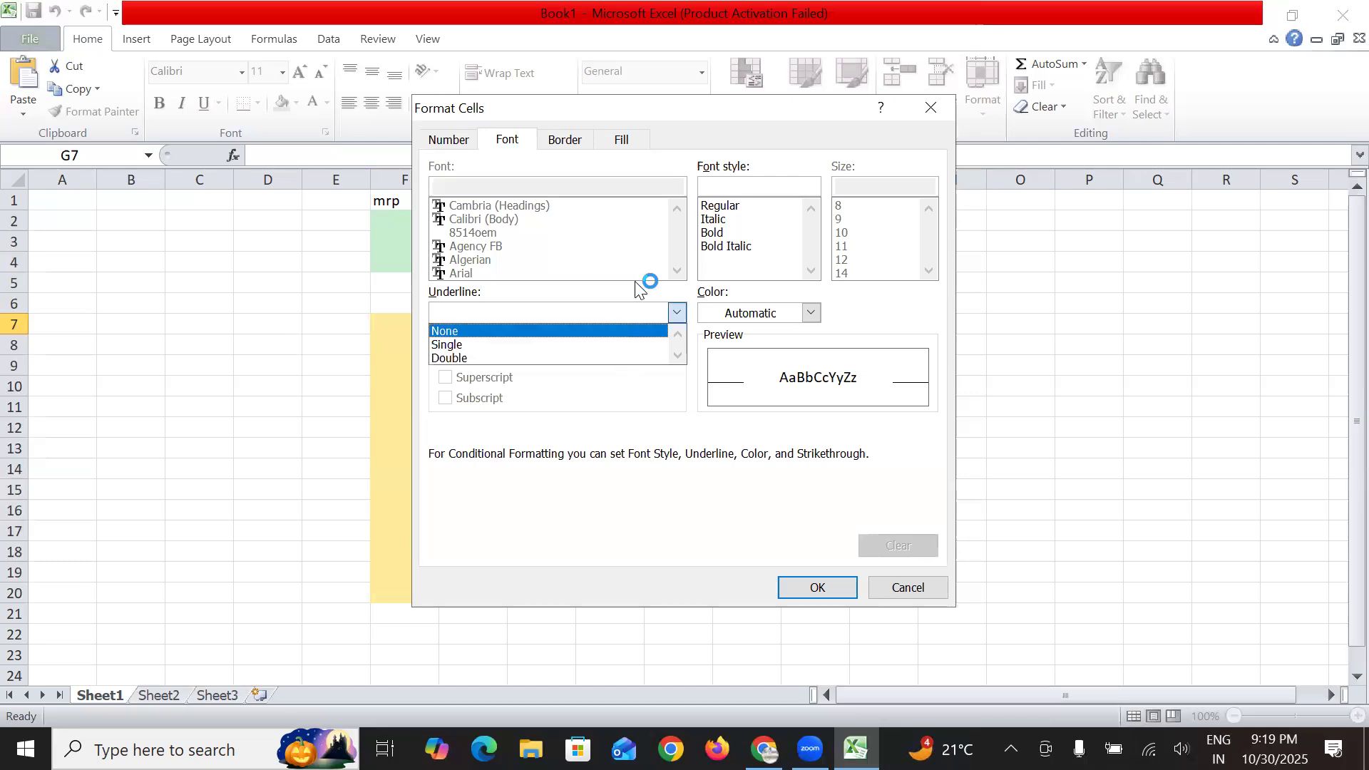
click(678, 272)
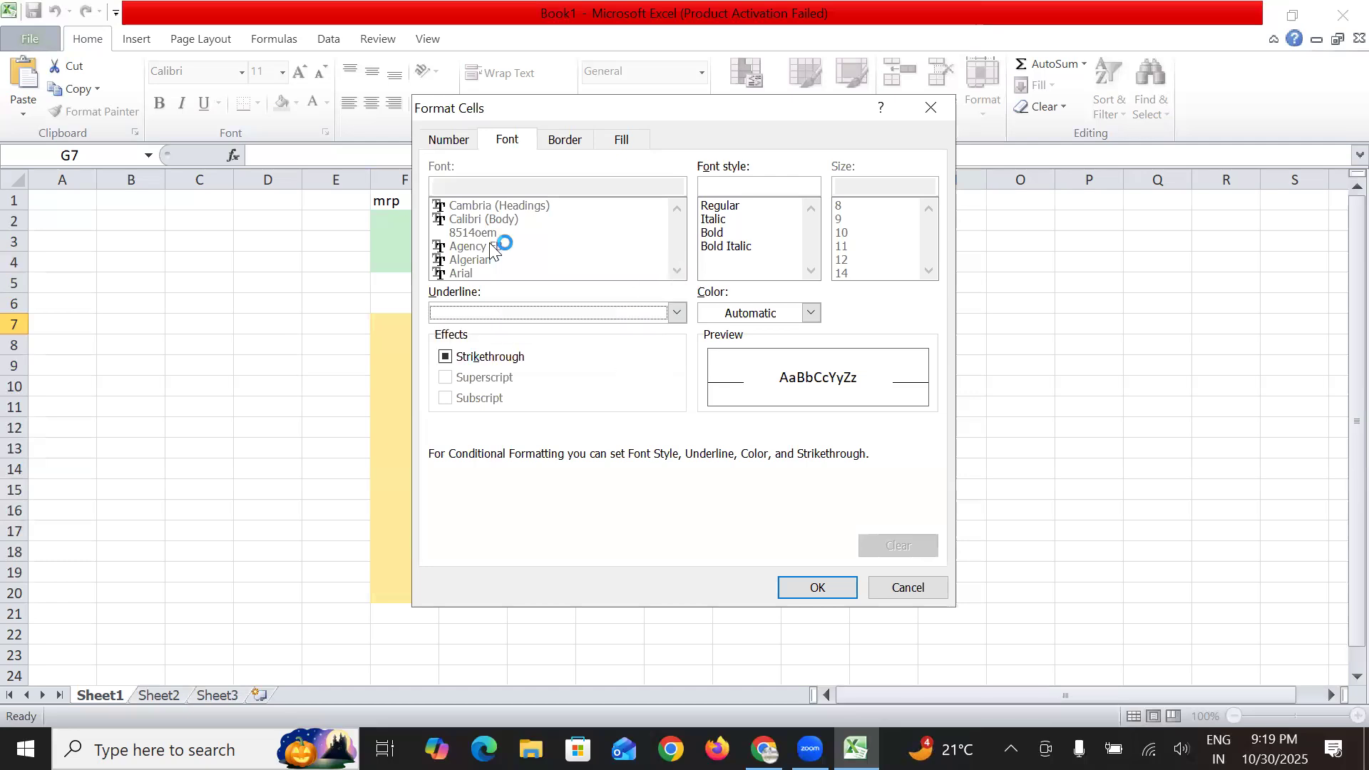
click(746, 205)
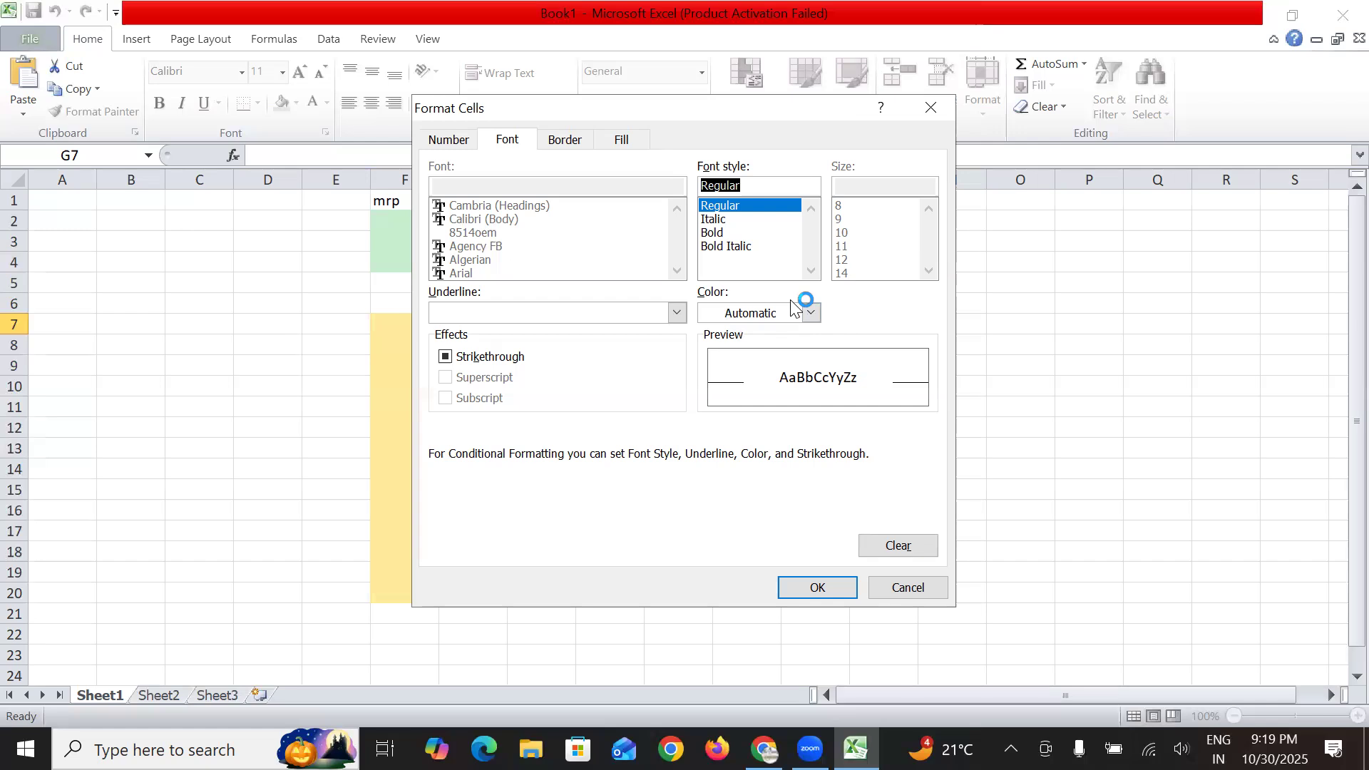
Add an outline border to the new rule's cell format.
click(548, 140)
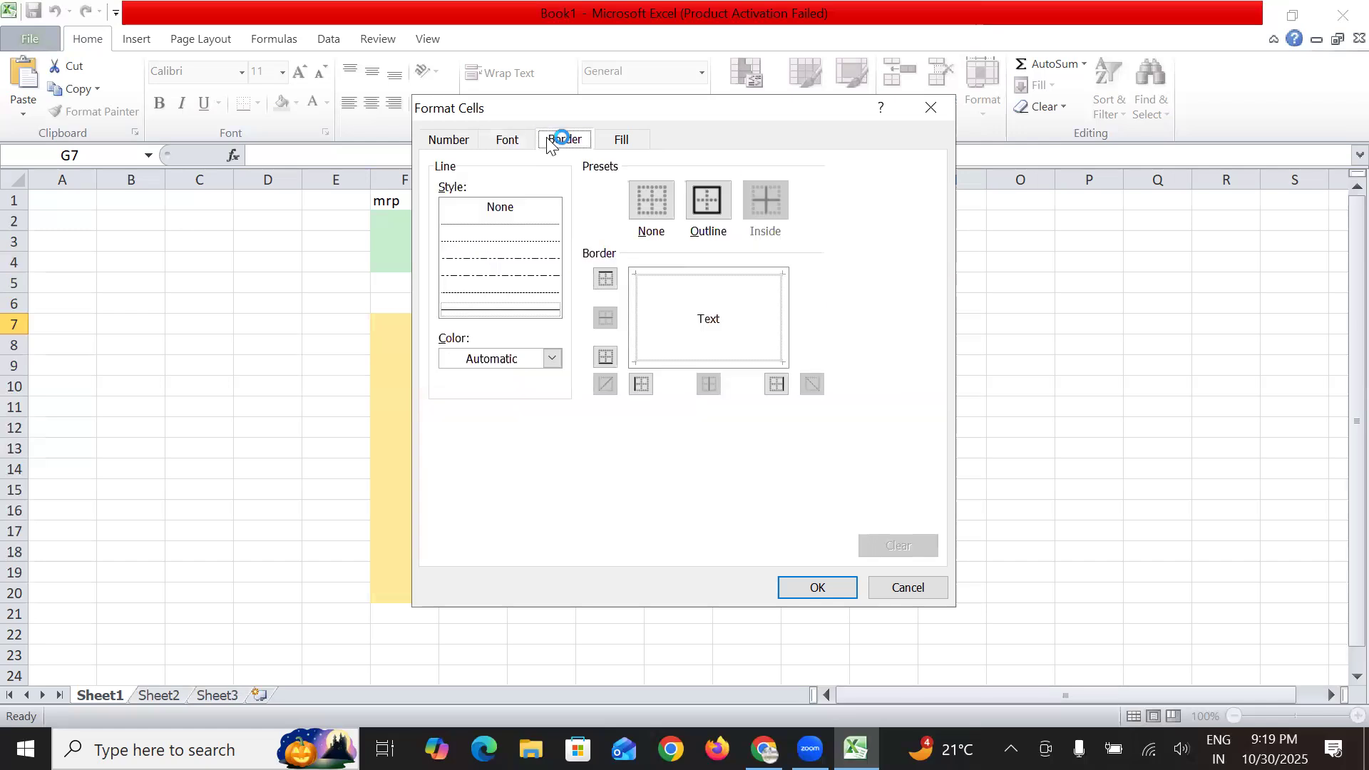
click(711, 201)
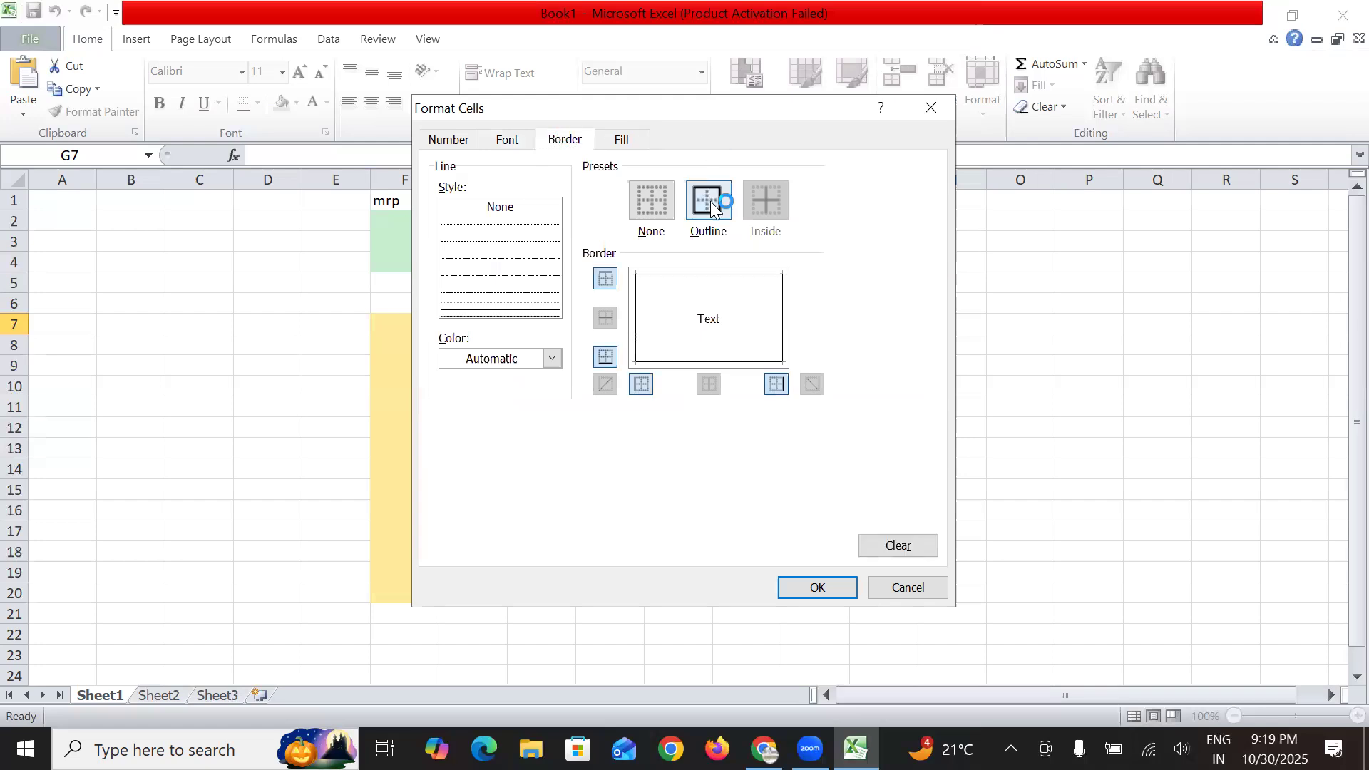
click(791, 586)
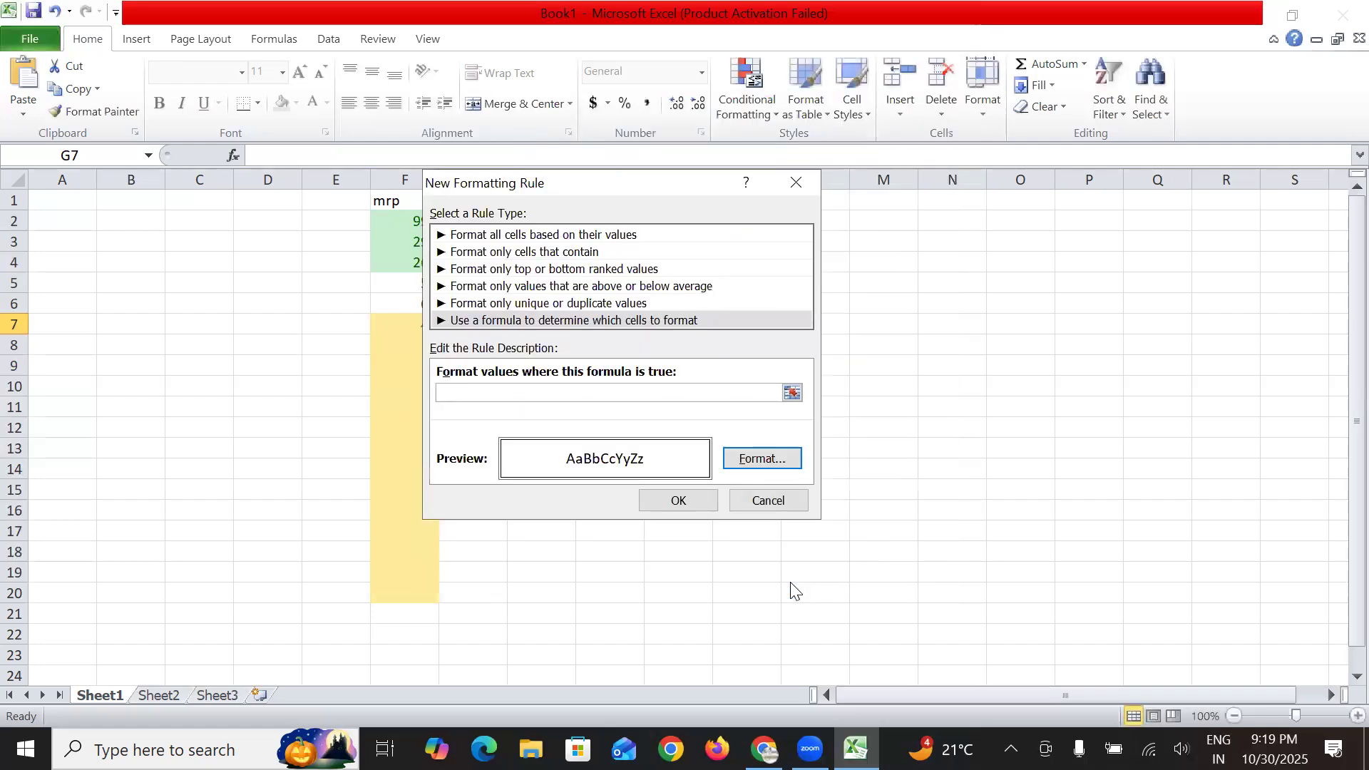
Give the new rule's format a red pattern fill in a dense diagonal crosshatch style.
click(786, 458)
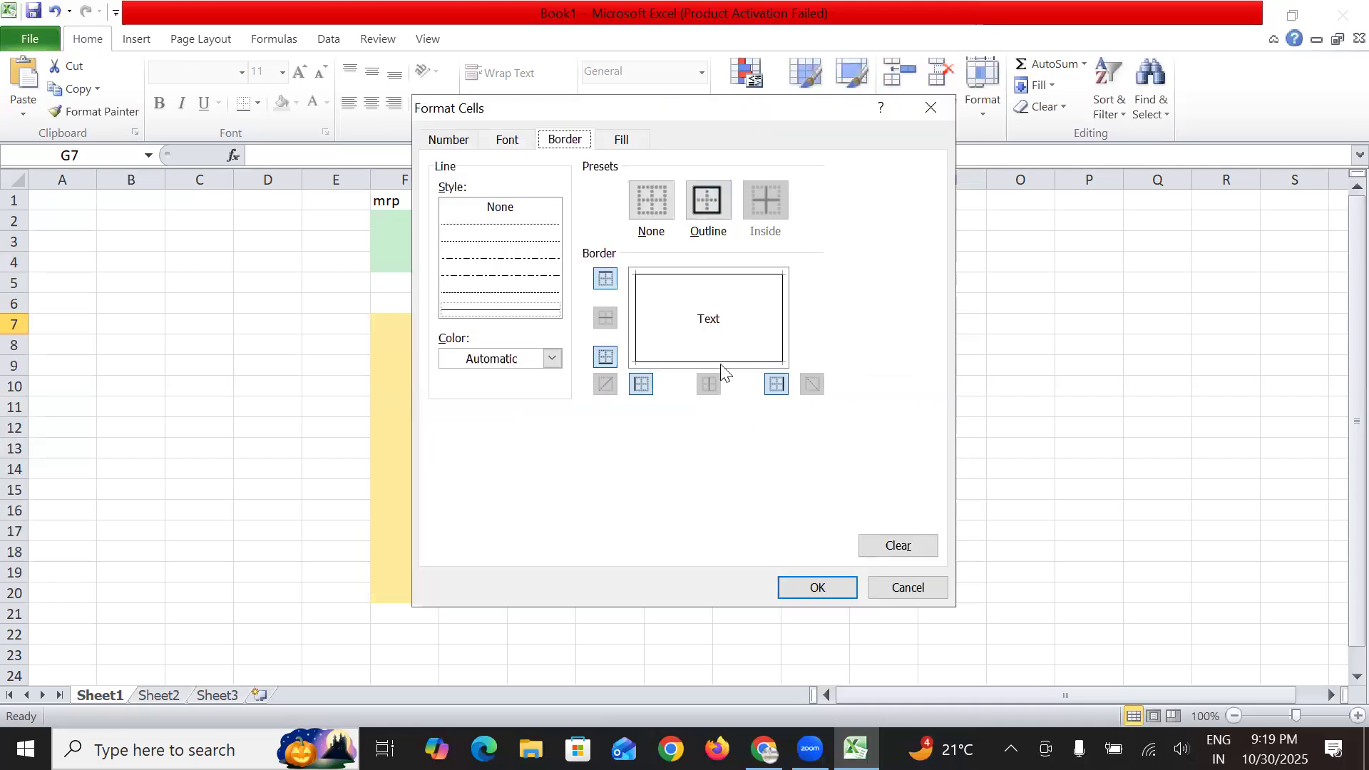
click(622, 140)
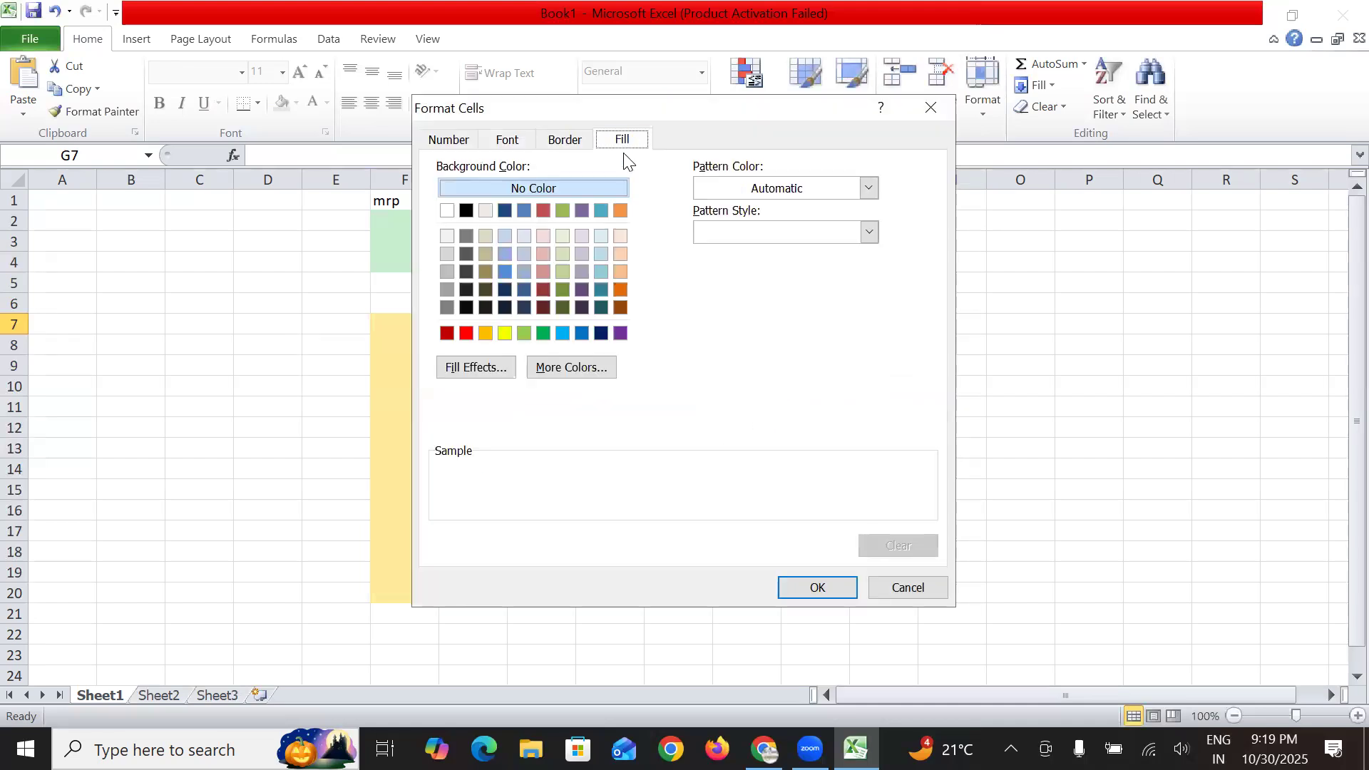
click(870, 188)
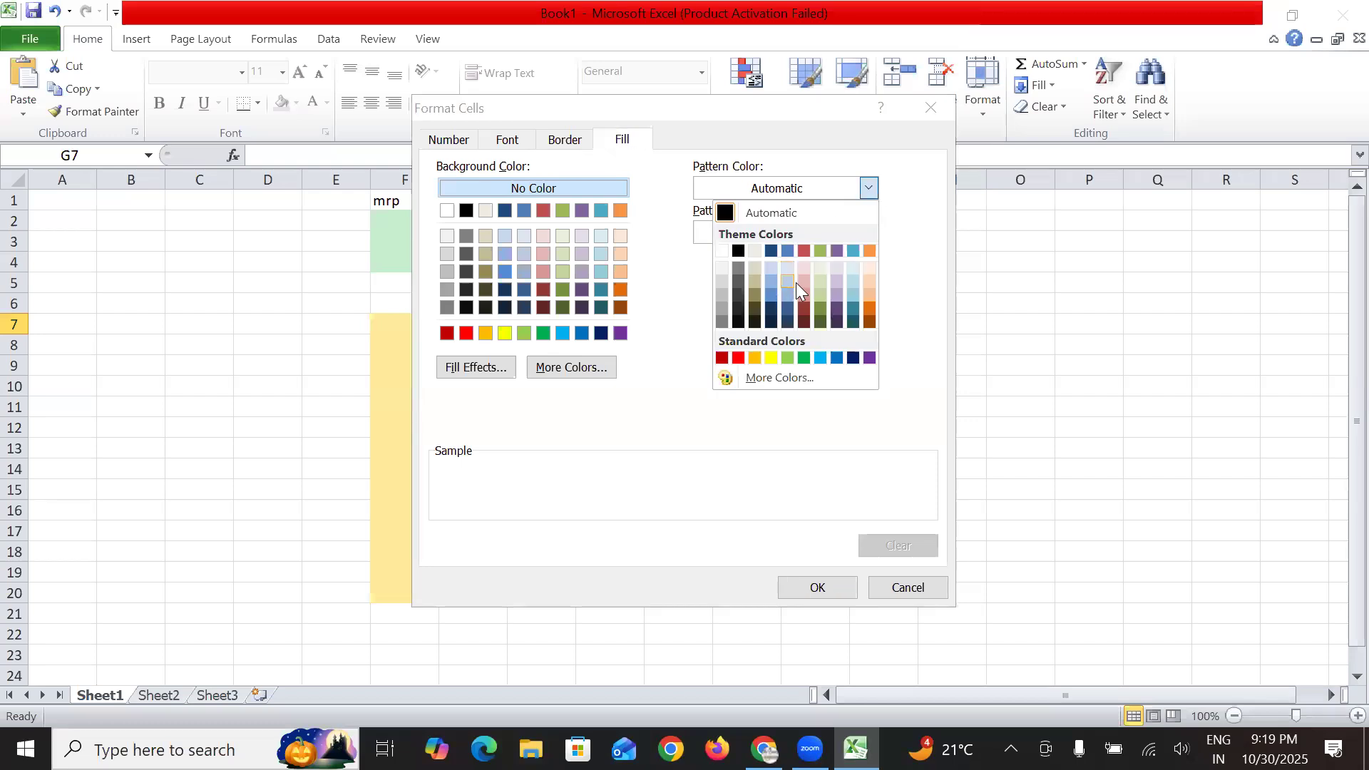
click(806, 250)
click(868, 234)
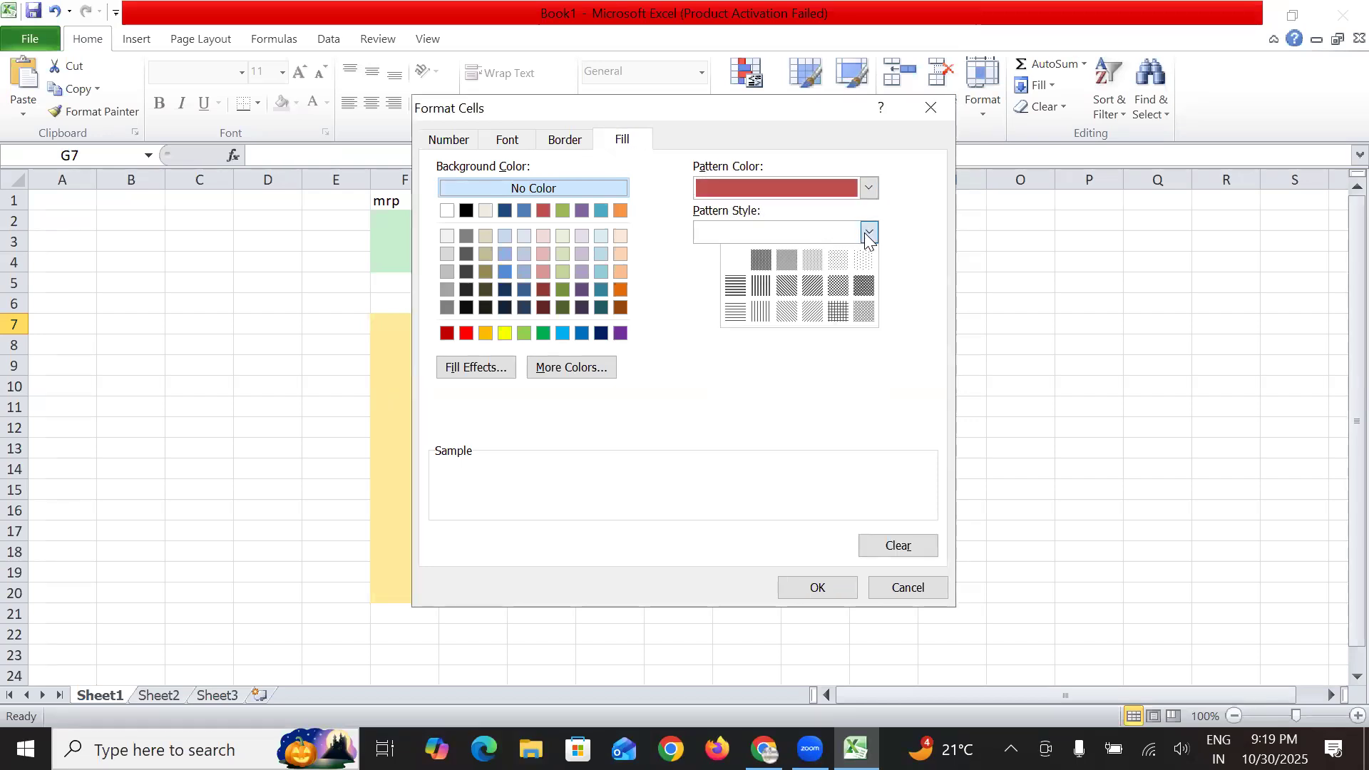
click(863, 286)
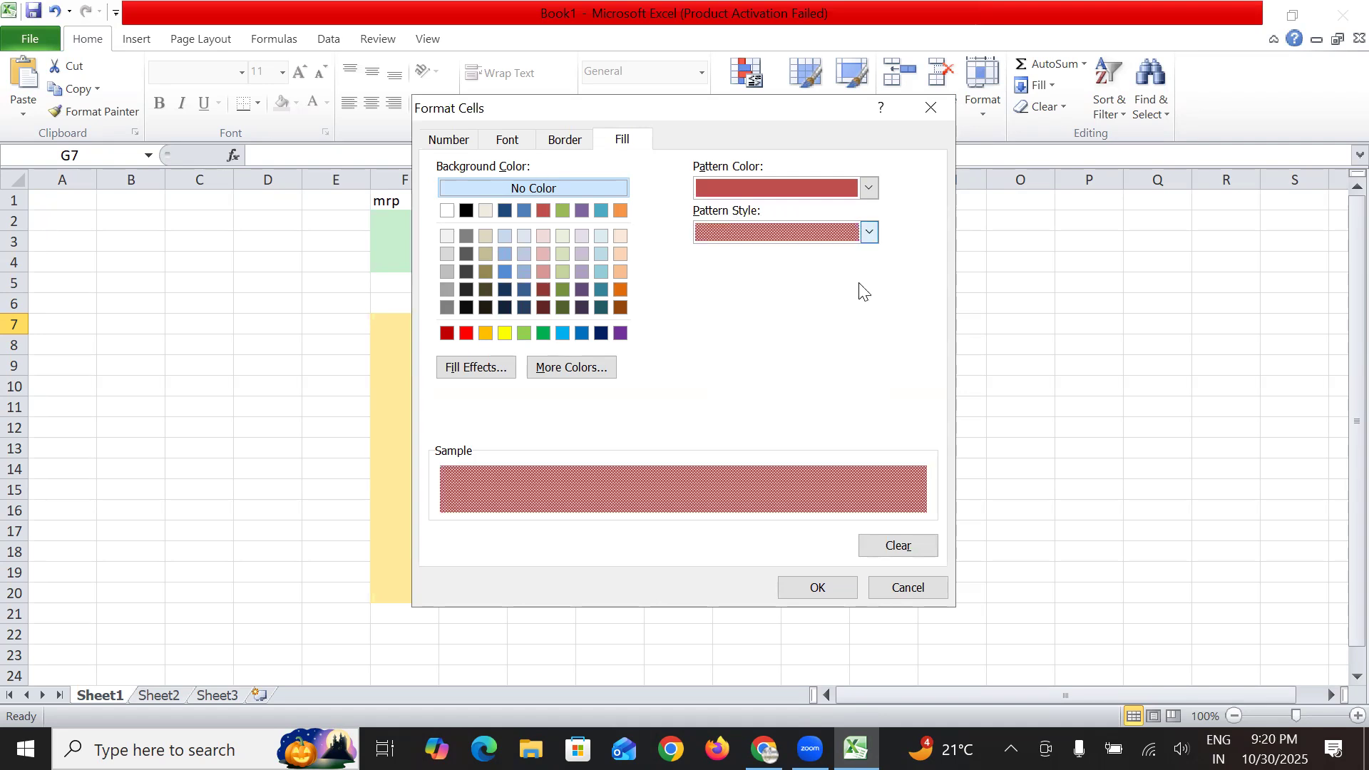
click(831, 585)
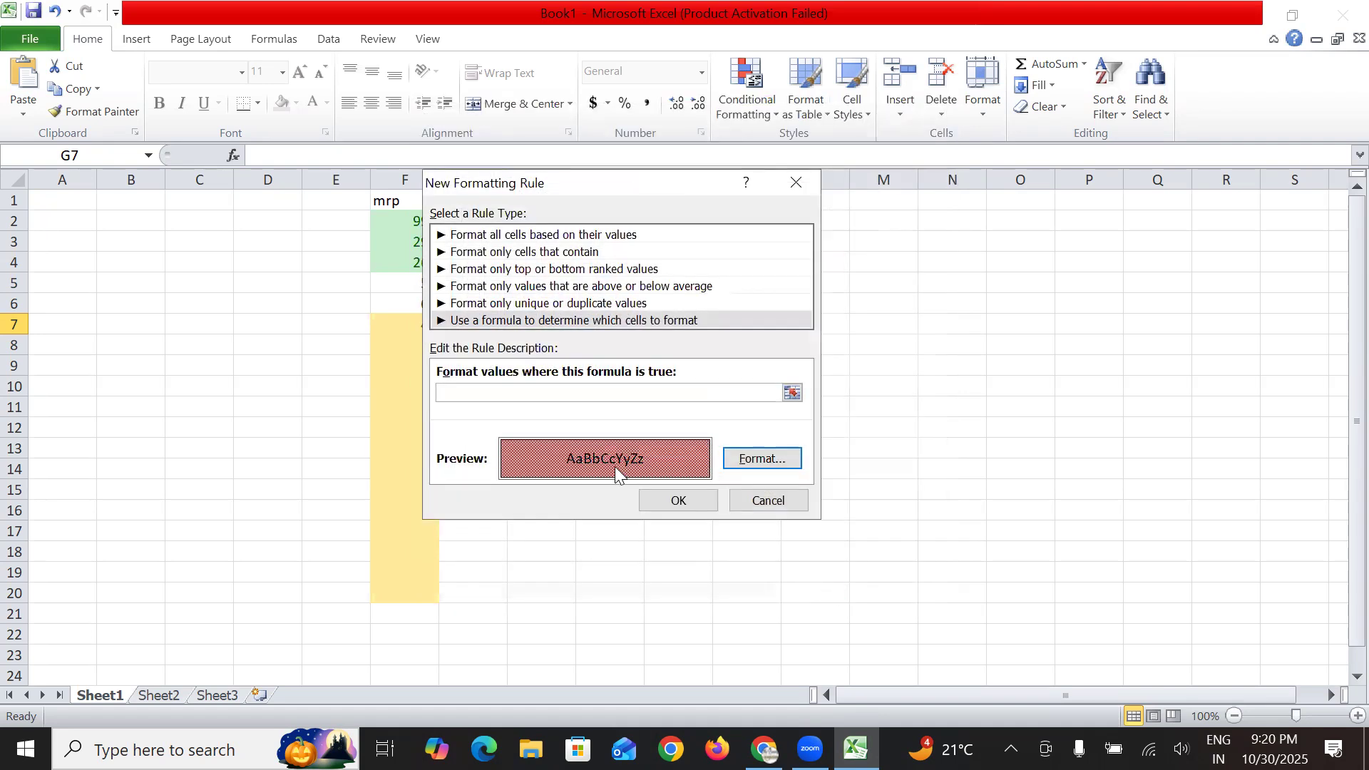
Try to apply the new rule with an empty formula, and discard the rule.
click(674, 393)
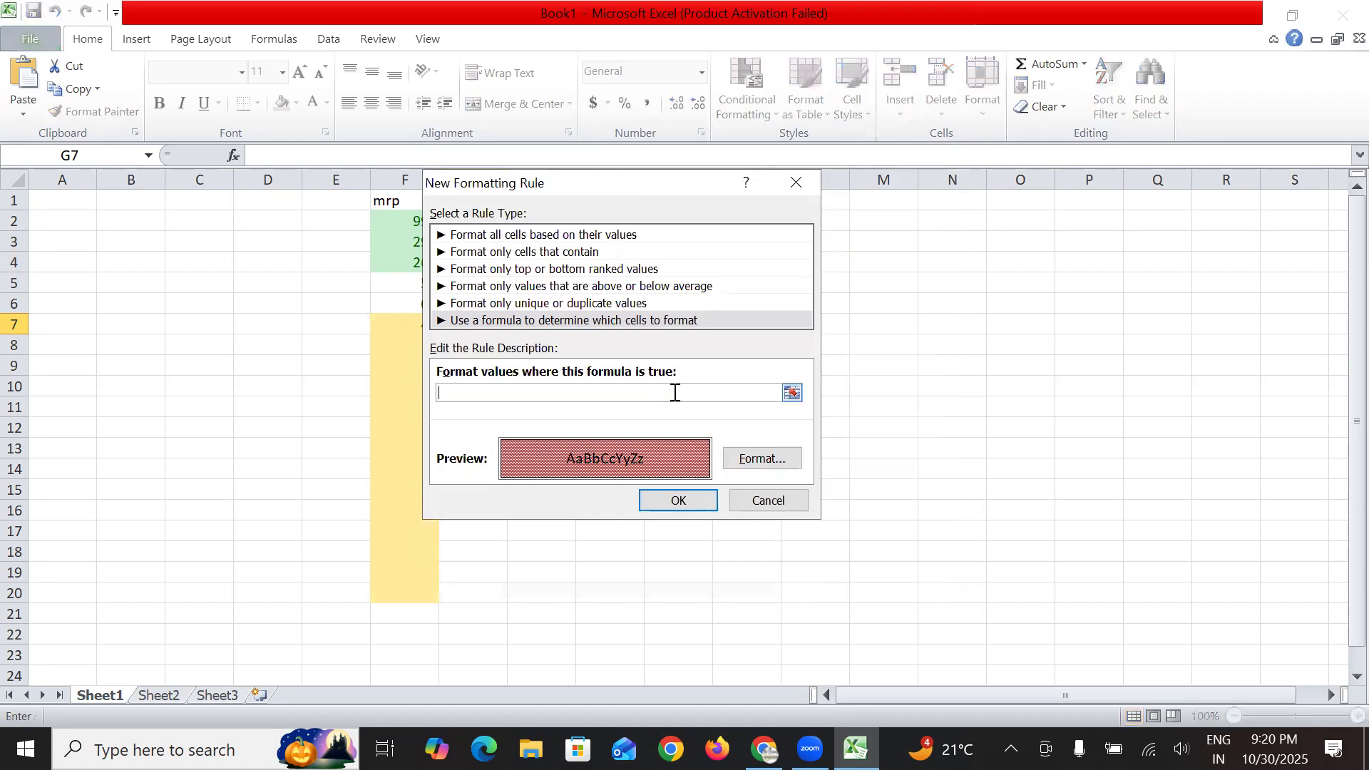
click(686, 492)
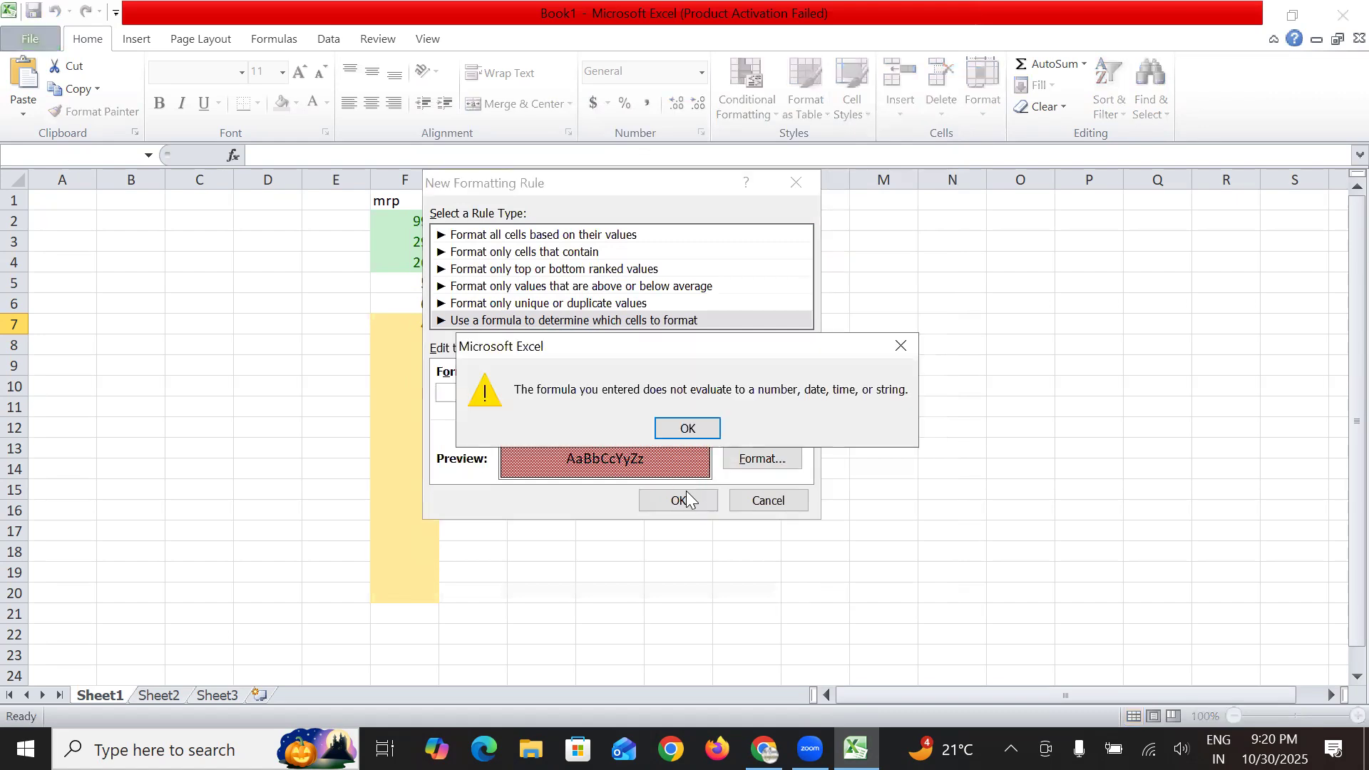
click(687, 430)
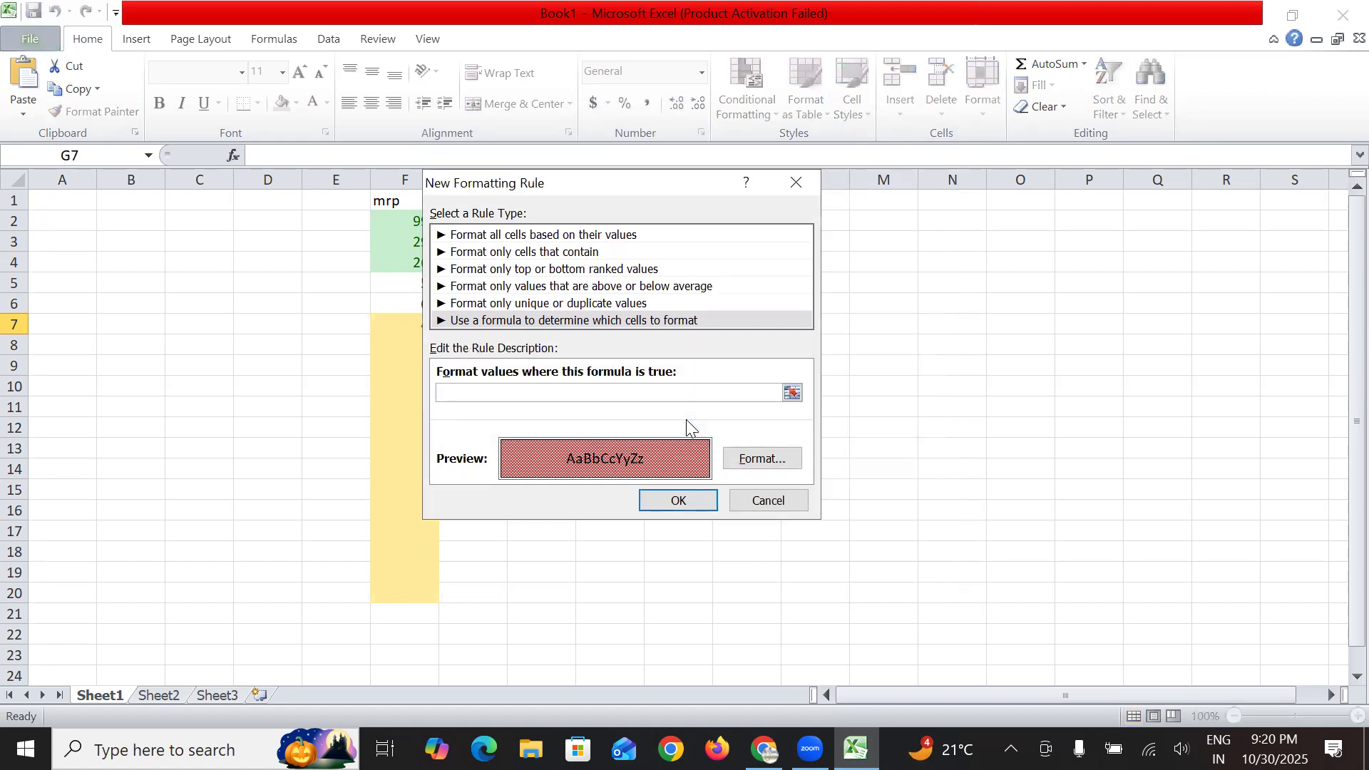
click(772, 497)
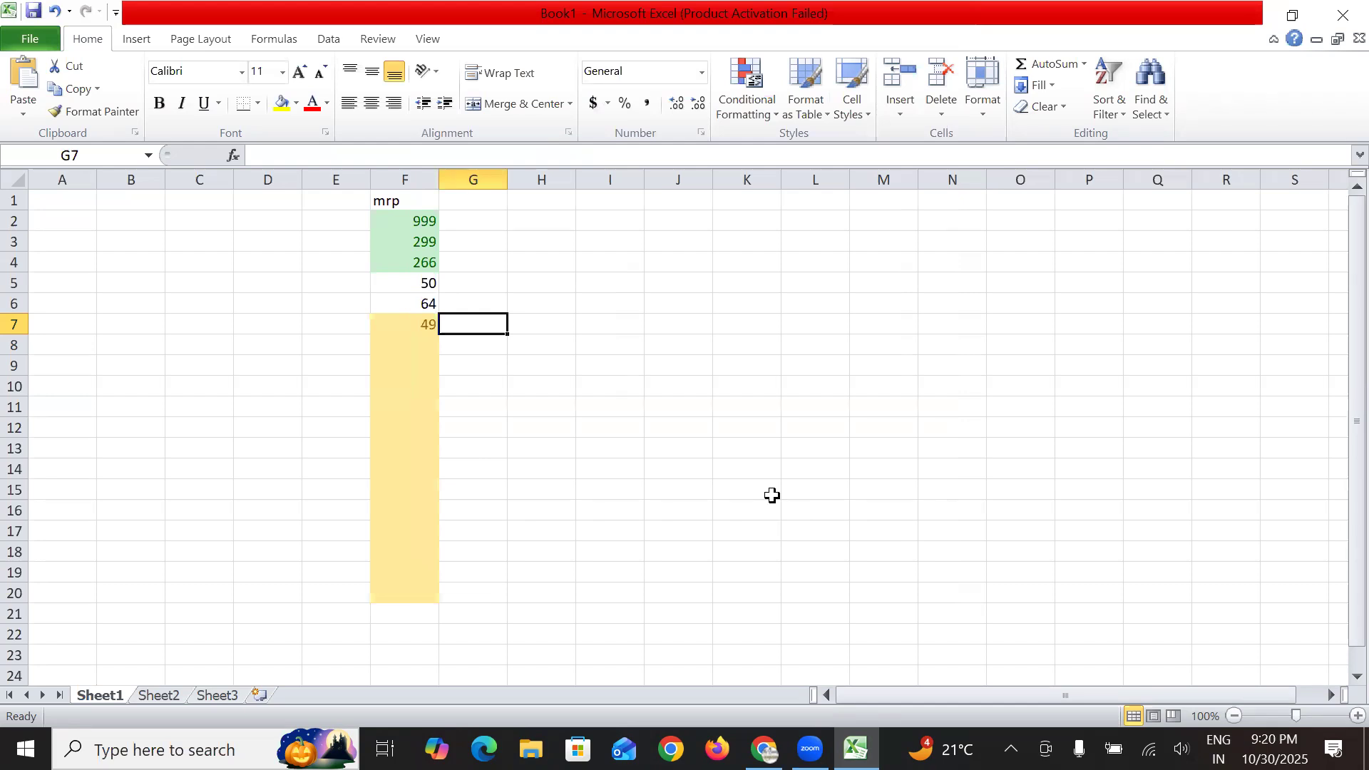
Look over the rule-clearing options and the new-rule dialog of the Conditional Formatting Rules Manager without creating a rule.
click(774, 118)
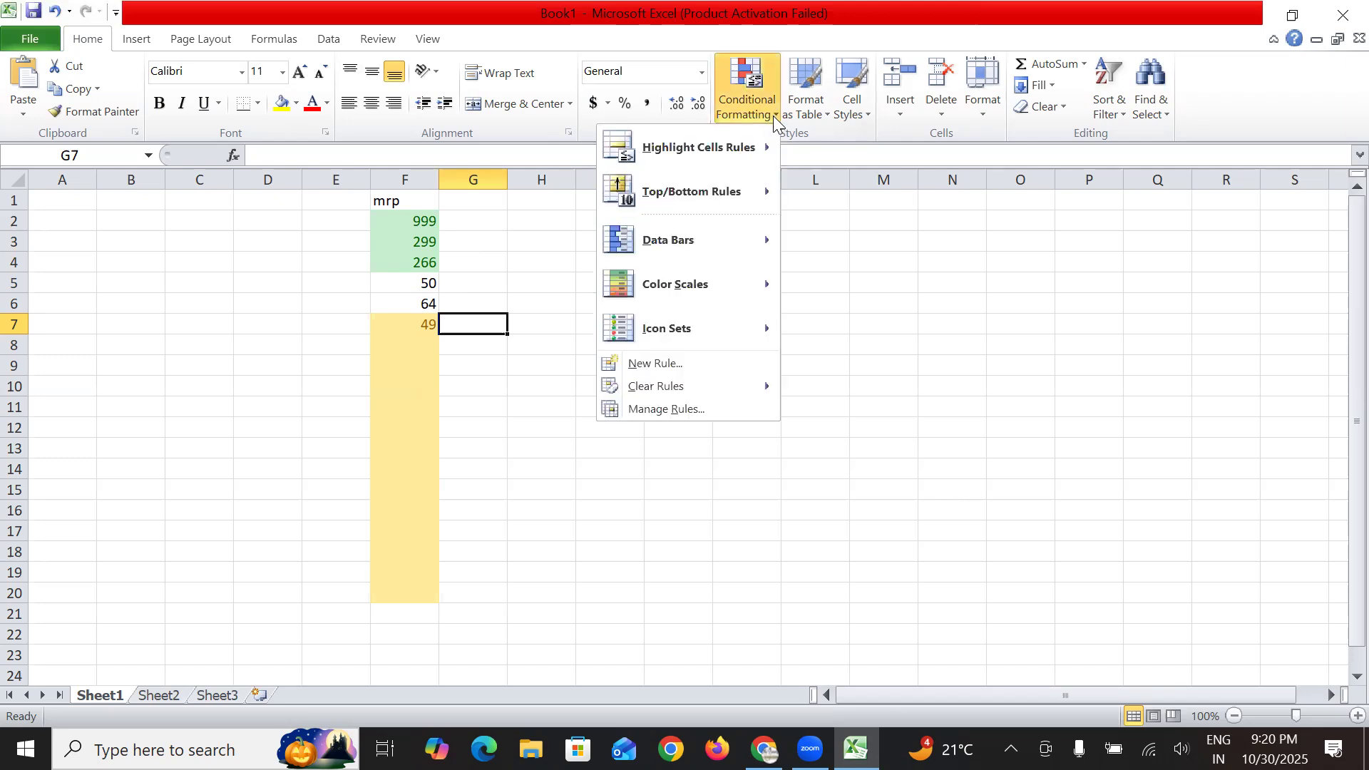
mouse_move(713, 385)
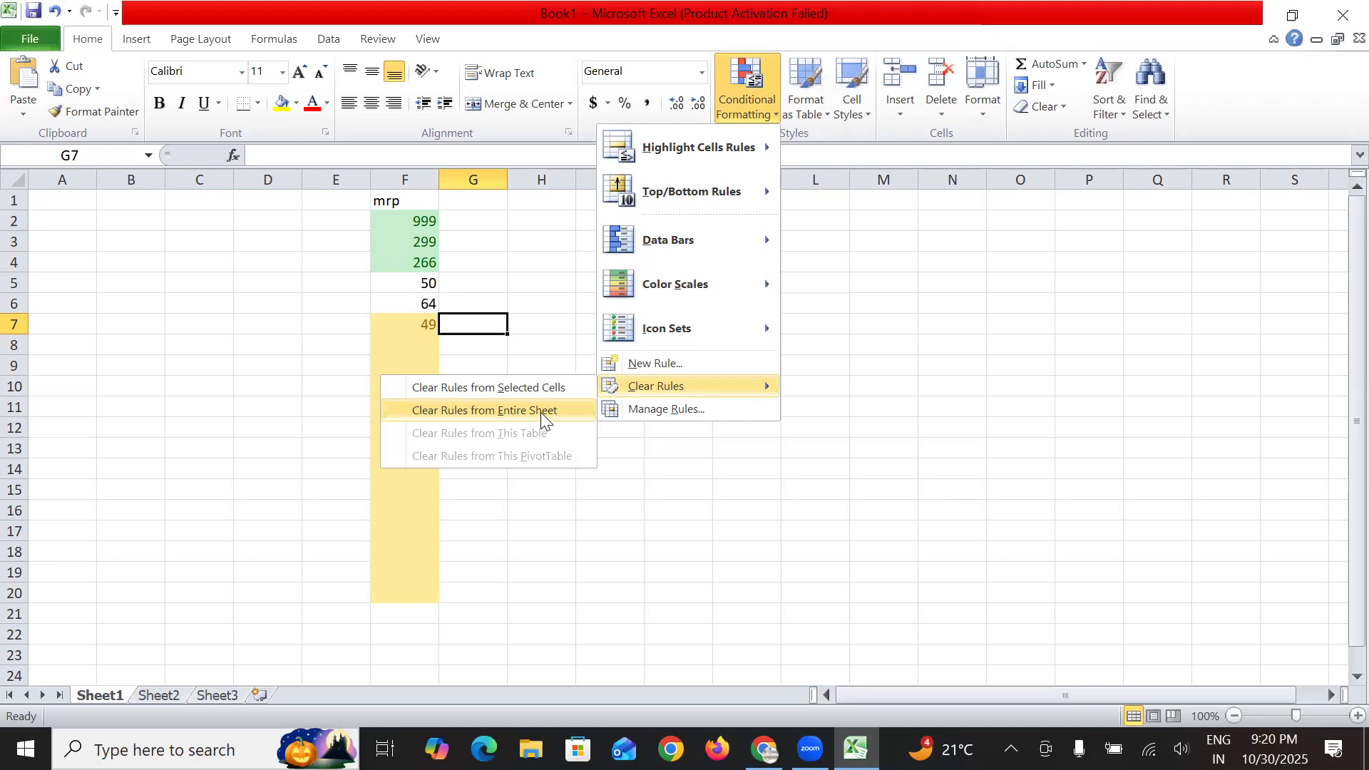
click(675, 409)
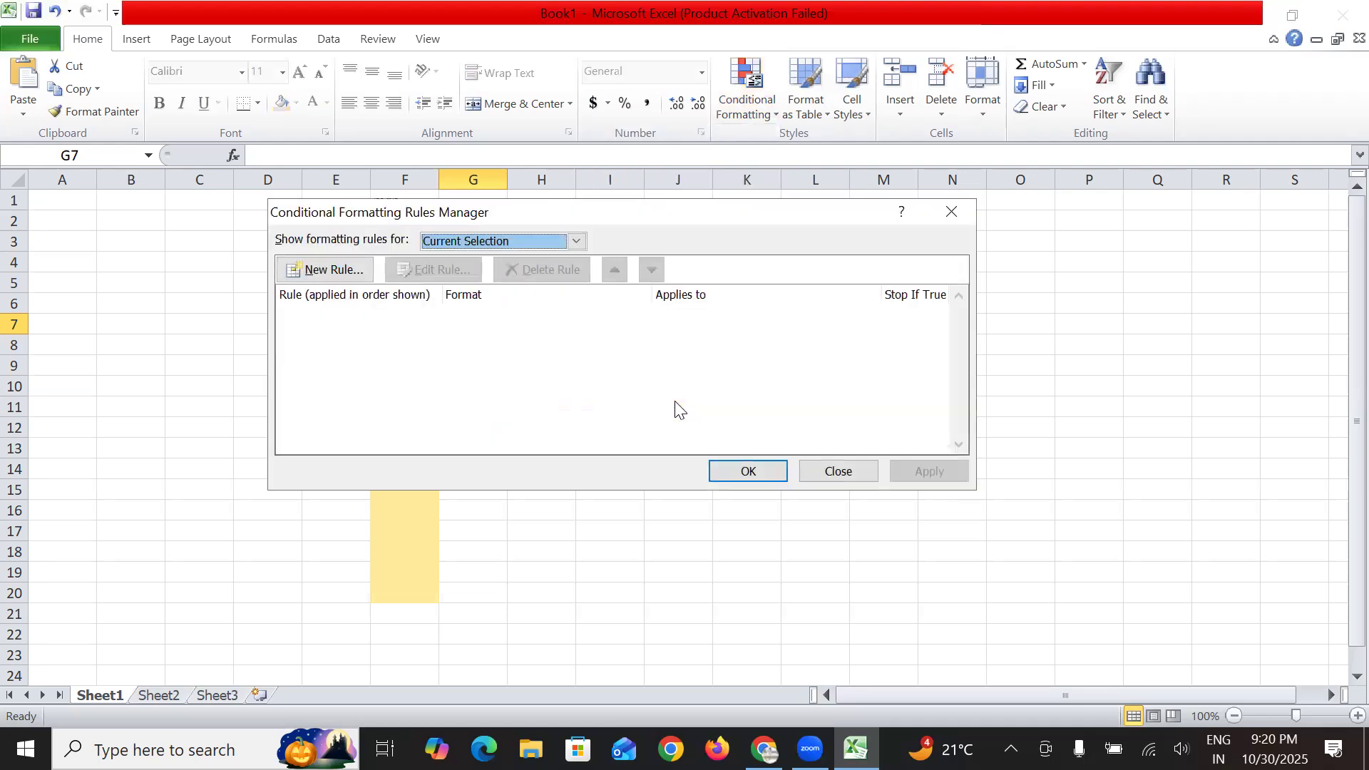
click(348, 271)
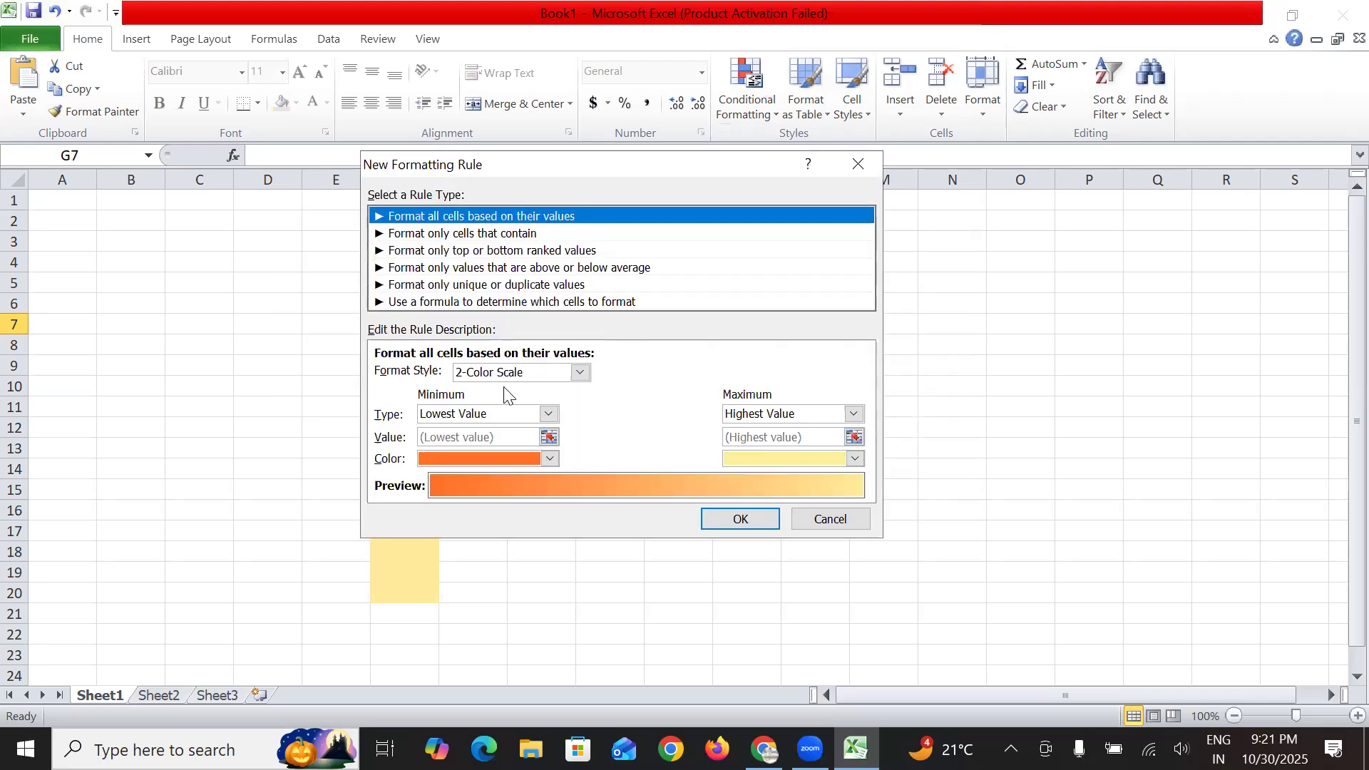
click(841, 519)
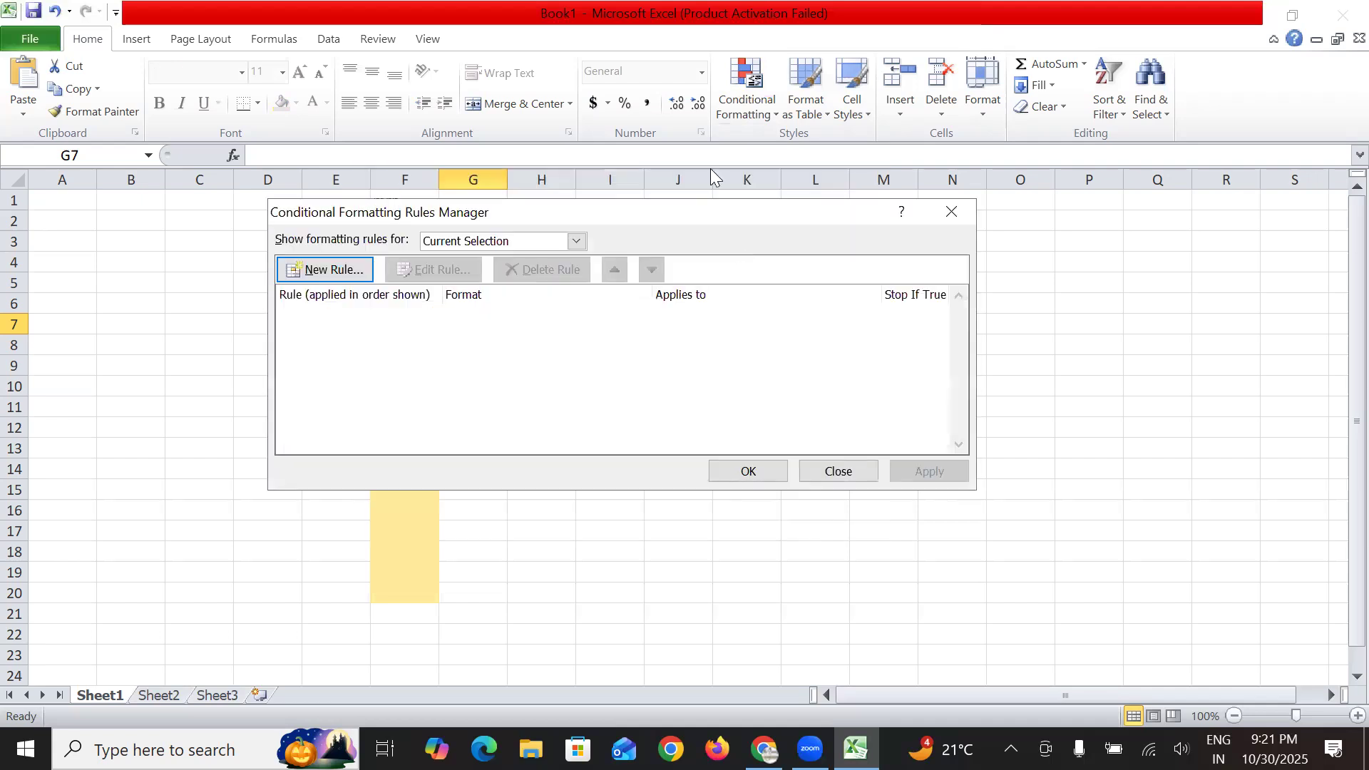
Review the conditional formatting rules for this worksheet, Sheet2 and Sheet3 in the Rules Manager, and close it.
click(464, 241)
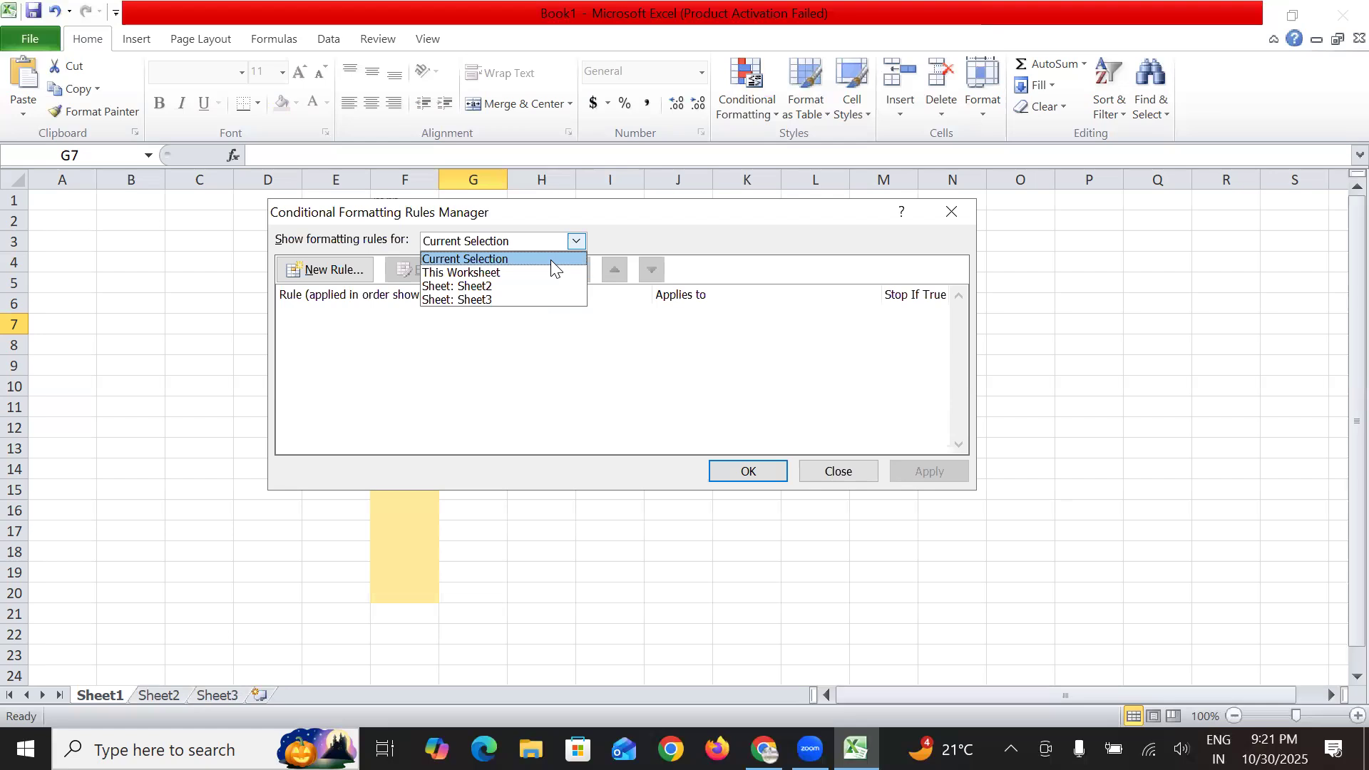
click(507, 273)
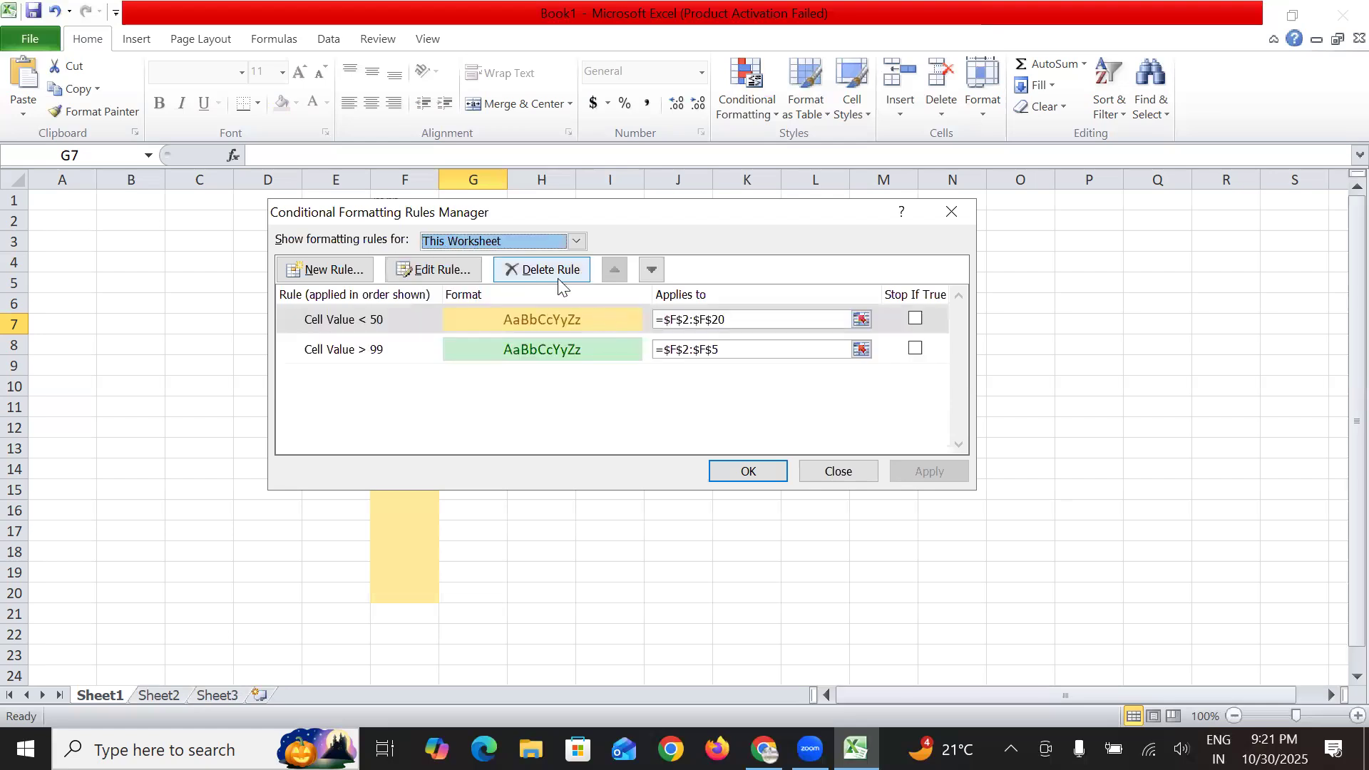
click(574, 241)
click(514, 285)
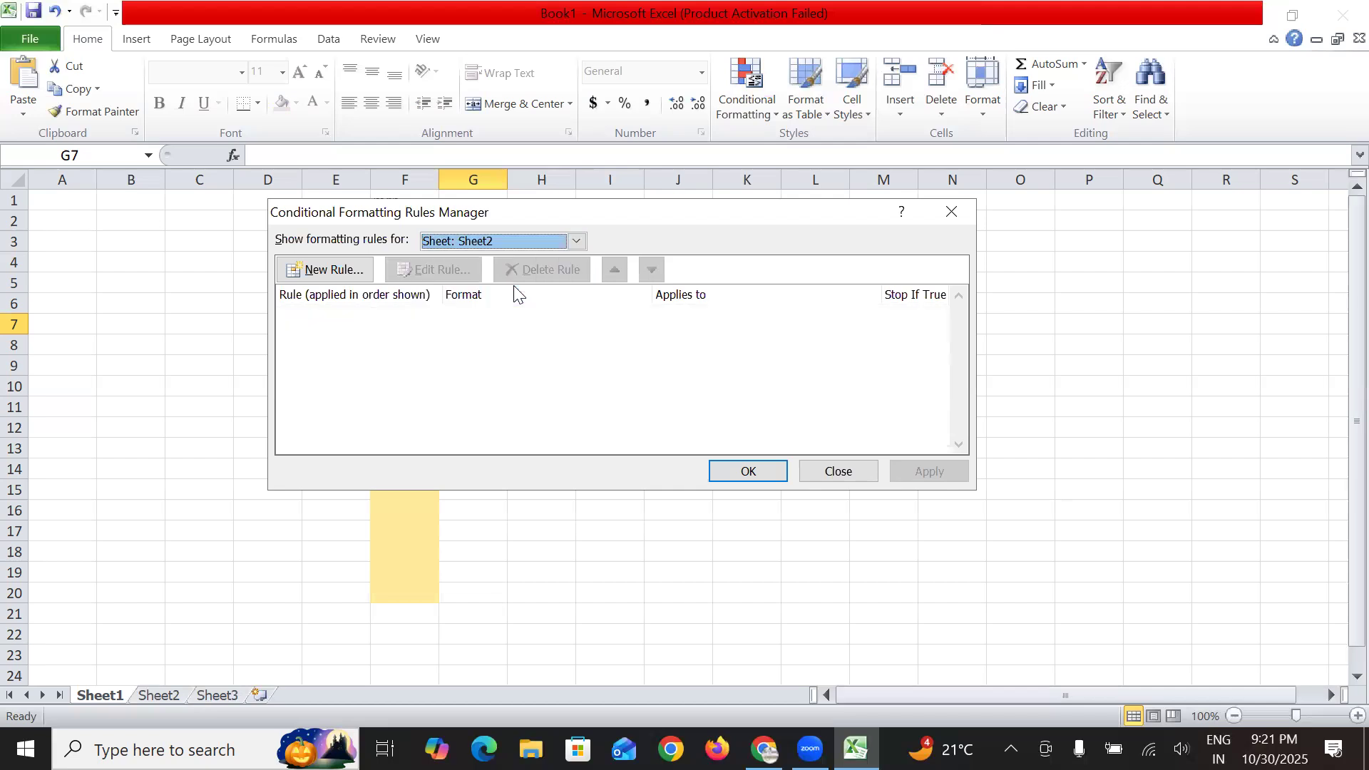
click(576, 241)
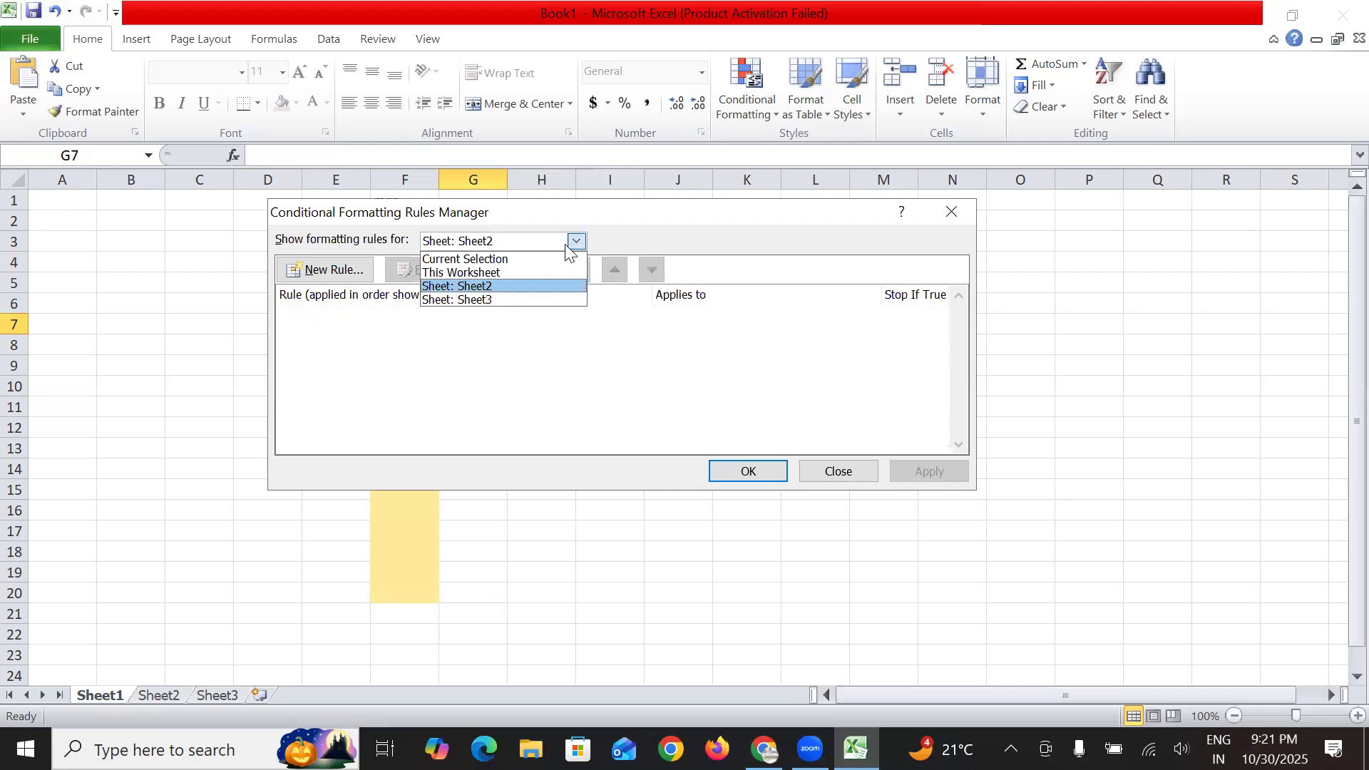
click(502, 301)
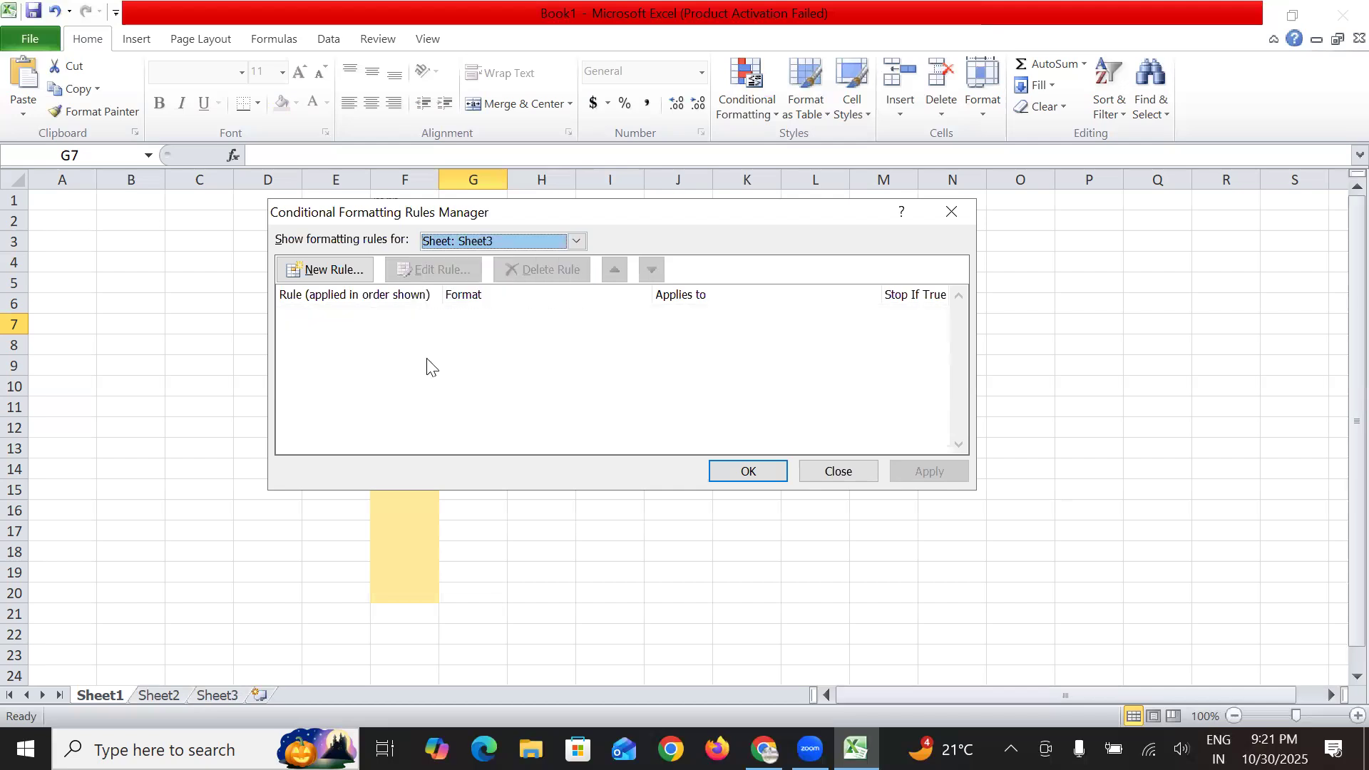
click(838, 470)
Add two new worksheets and check which sheets the Conditional Formatting Rules Manager offers for showing rules.
click(263, 695)
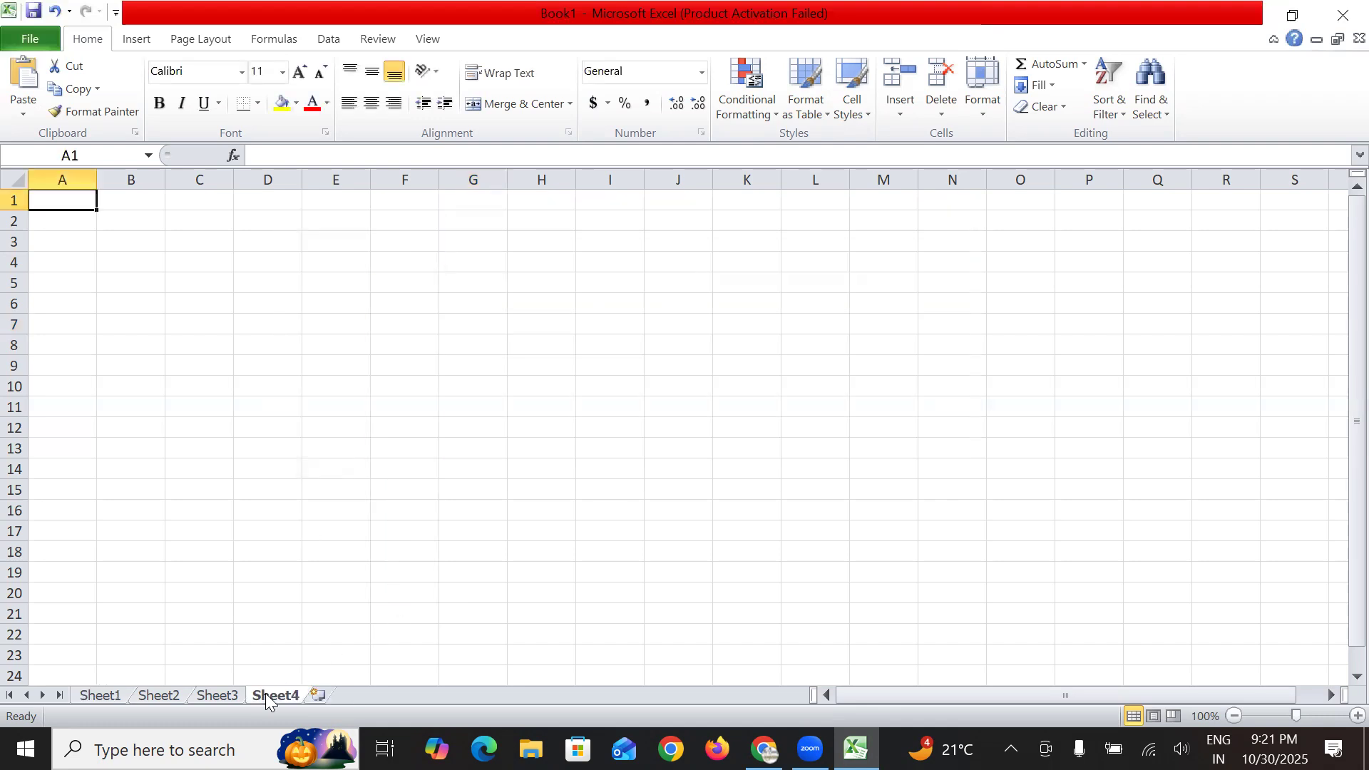
click(316, 695)
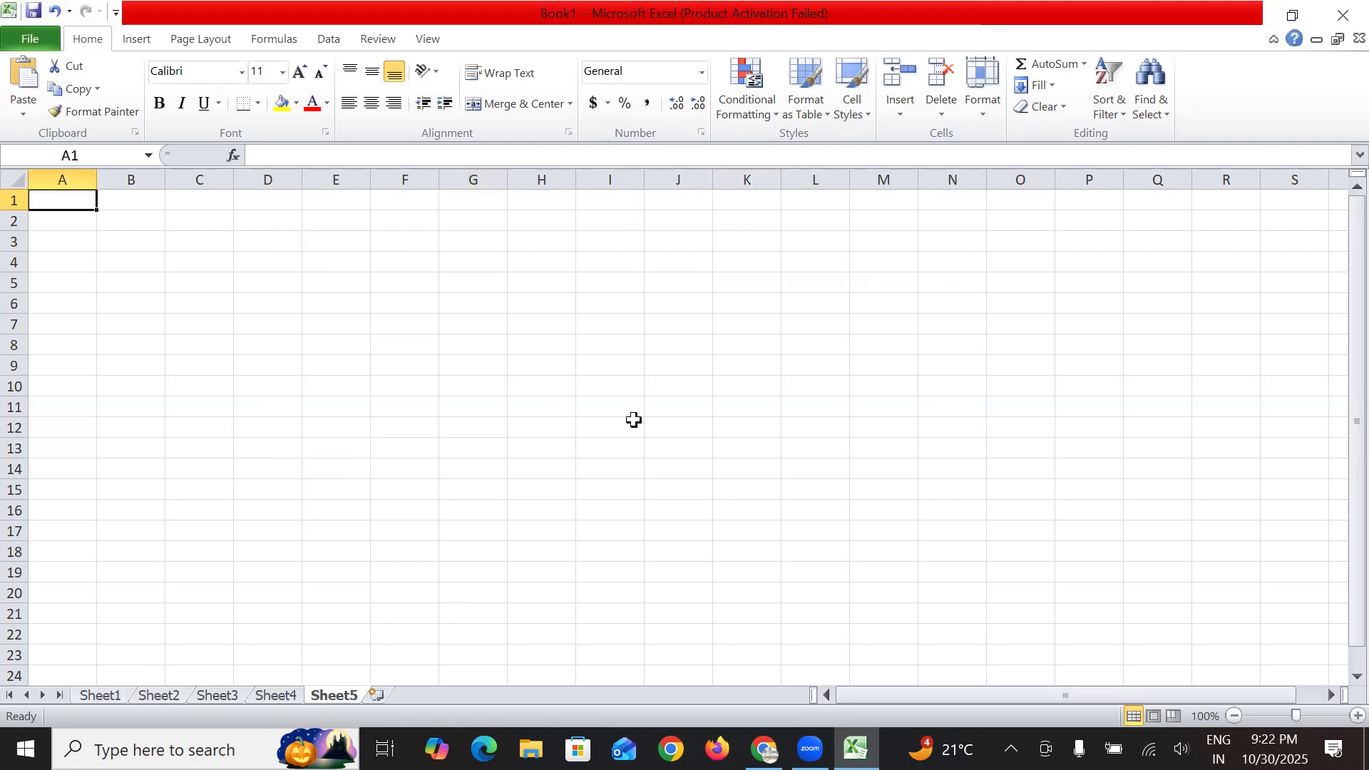
click(769, 114)
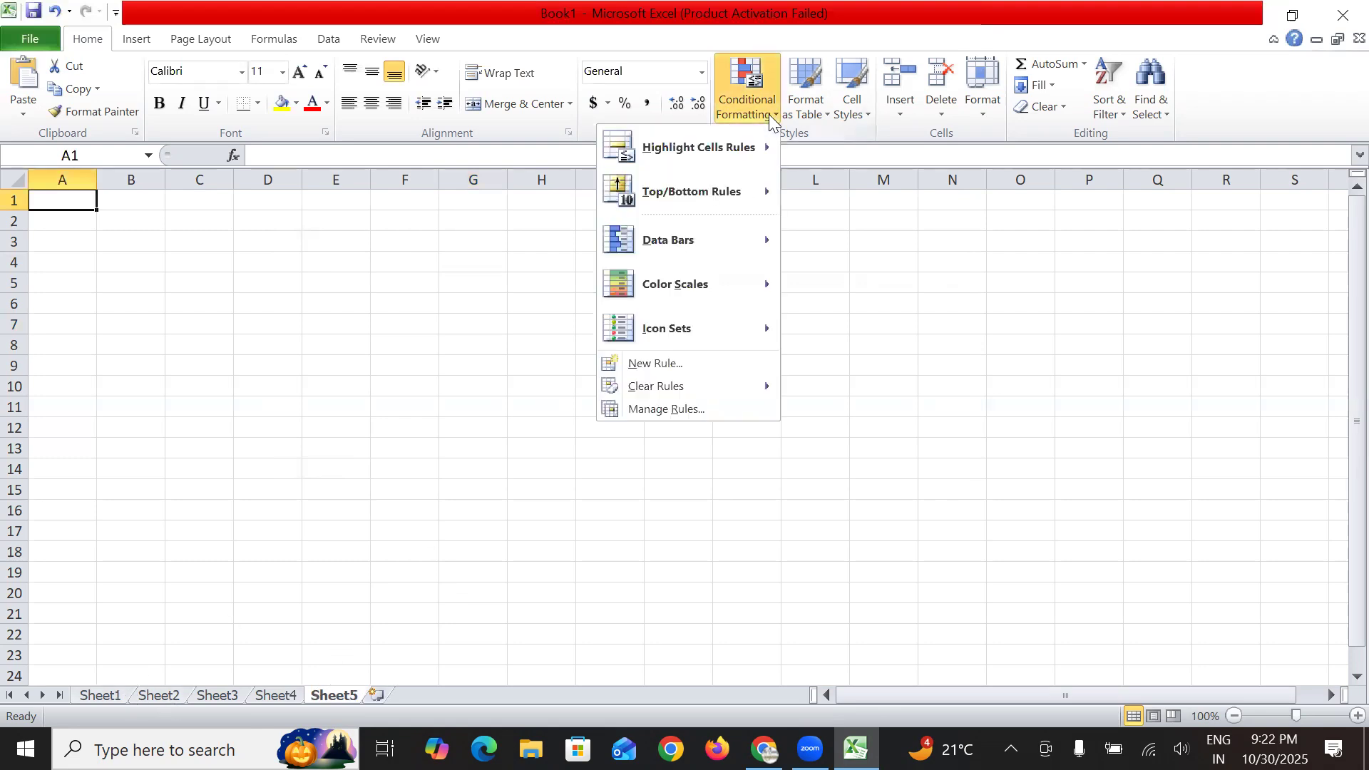
click(699, 408)
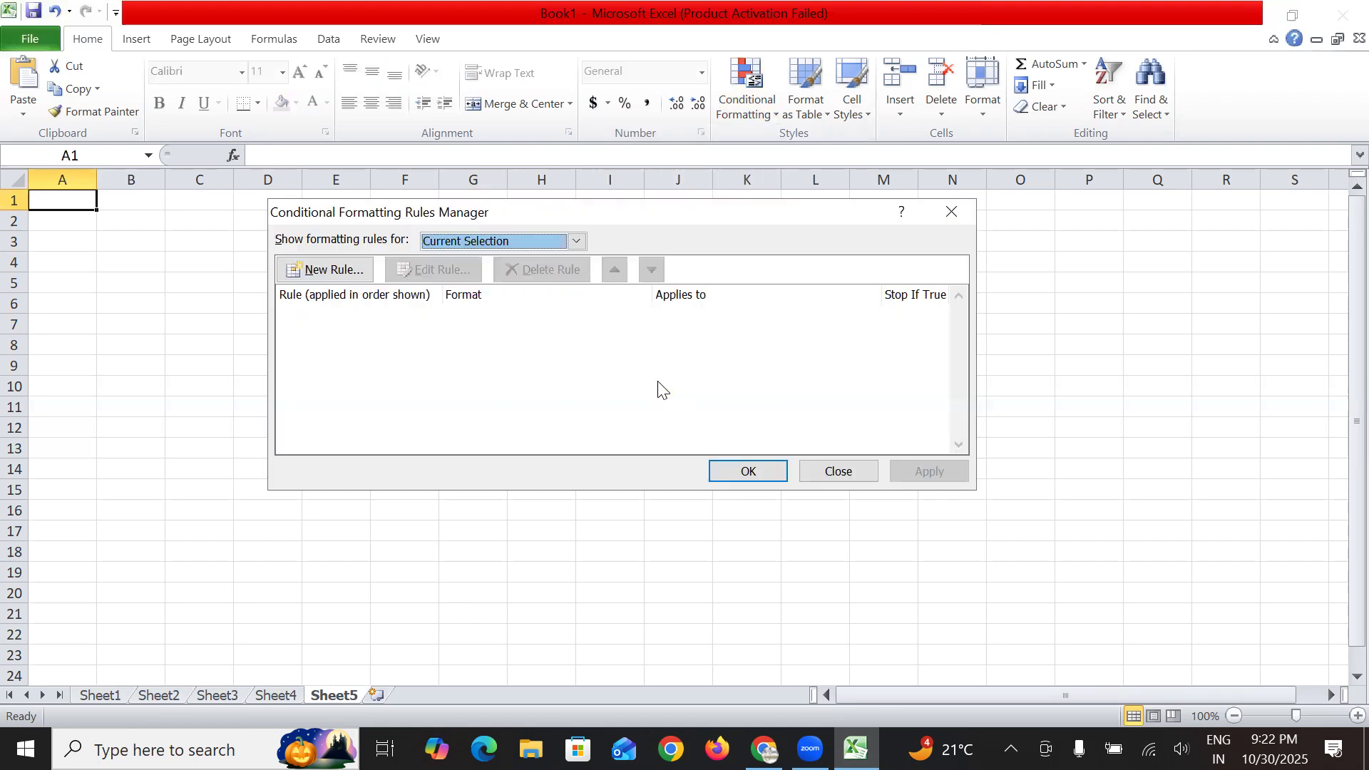
click(576, 241)
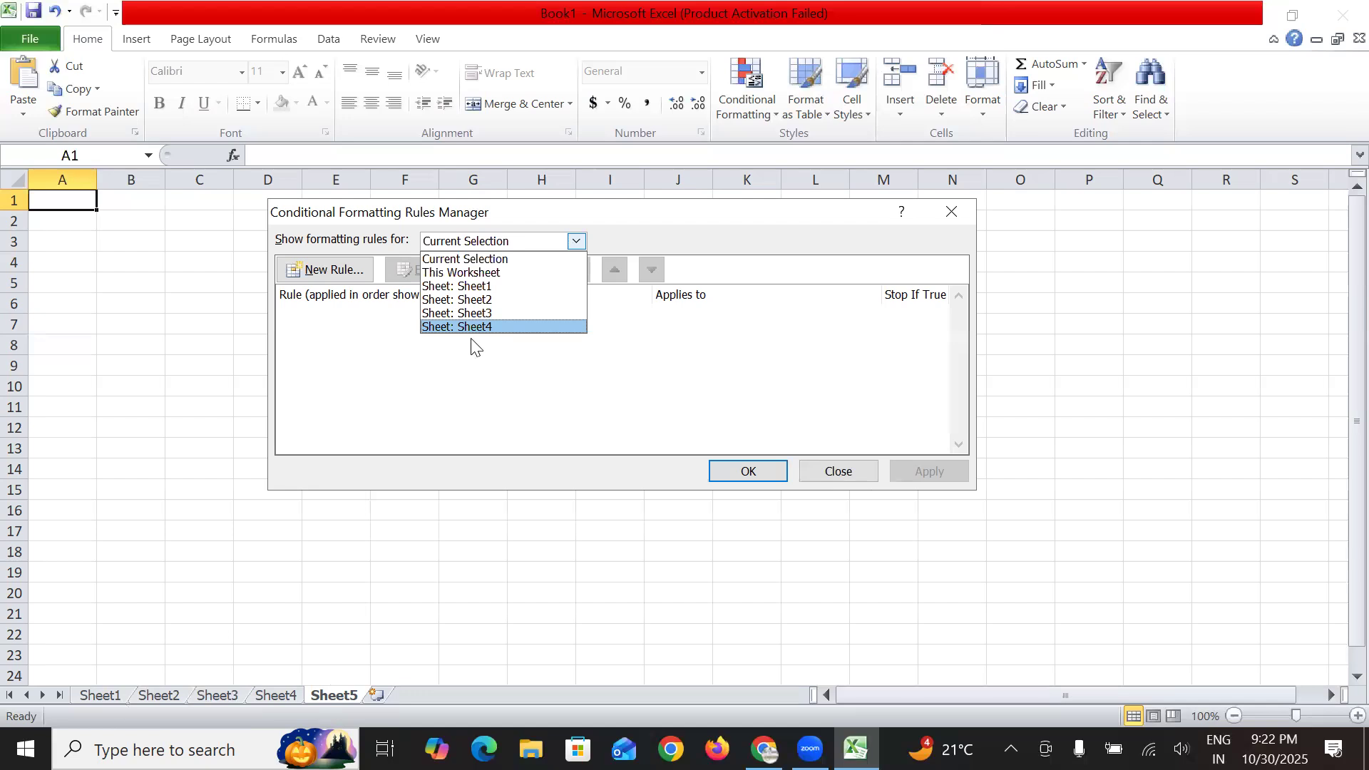
click(840, 473)
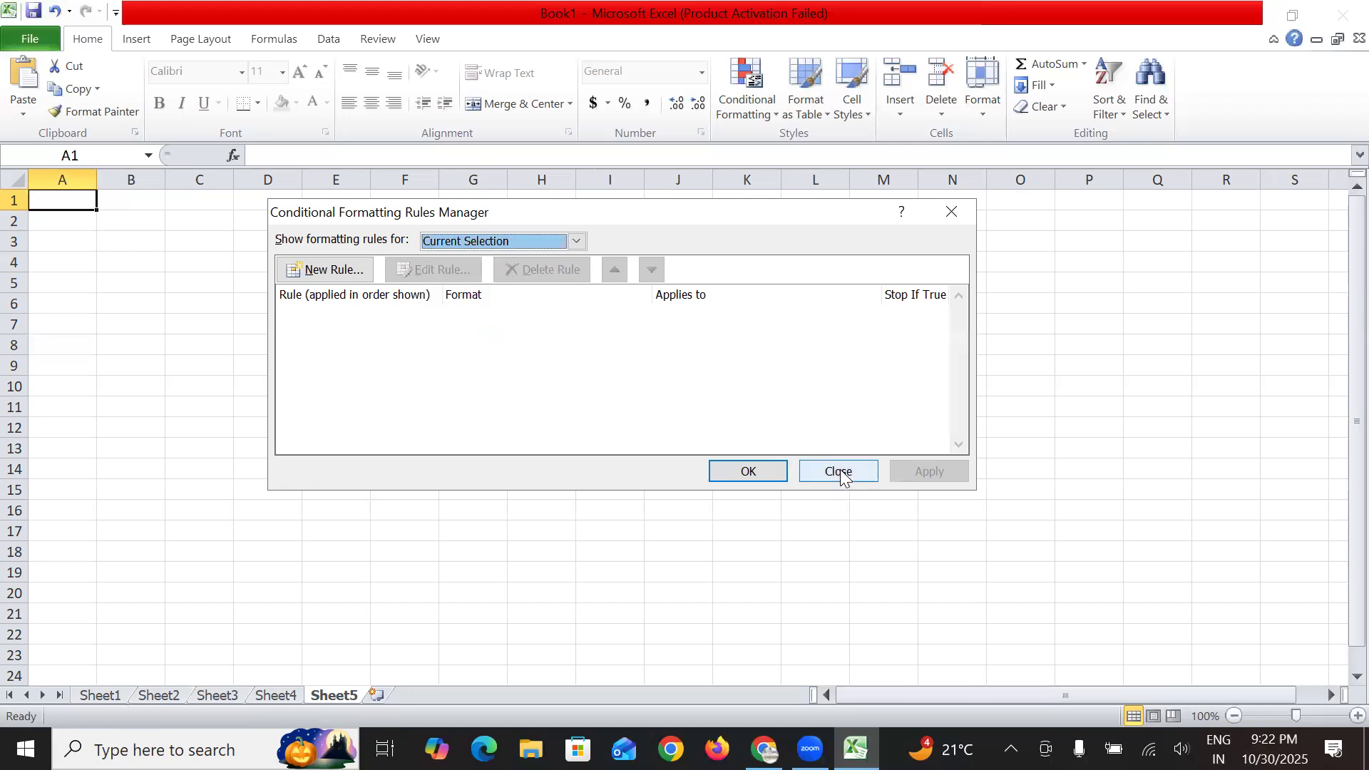
click(840, 473)
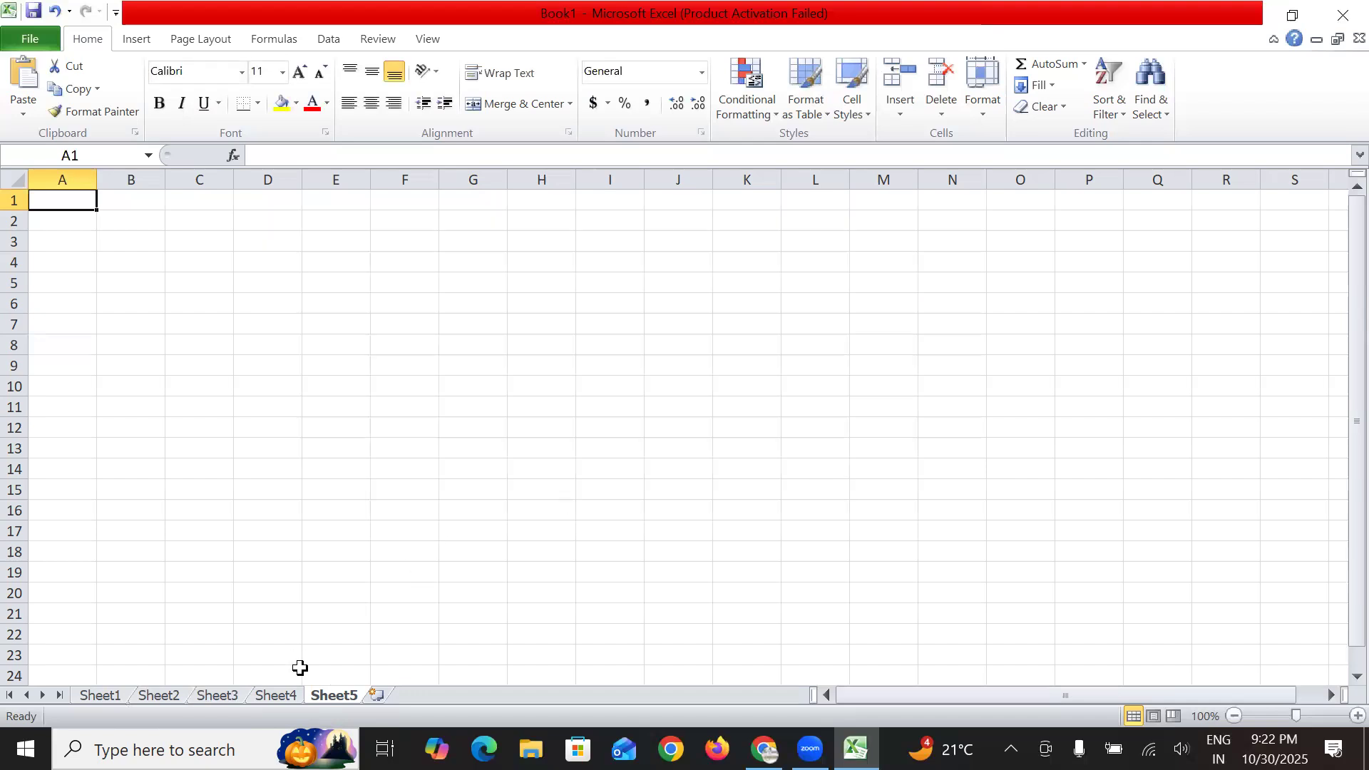
Rename Sheet1 as DATA SHEET.
right_click(109, 696)
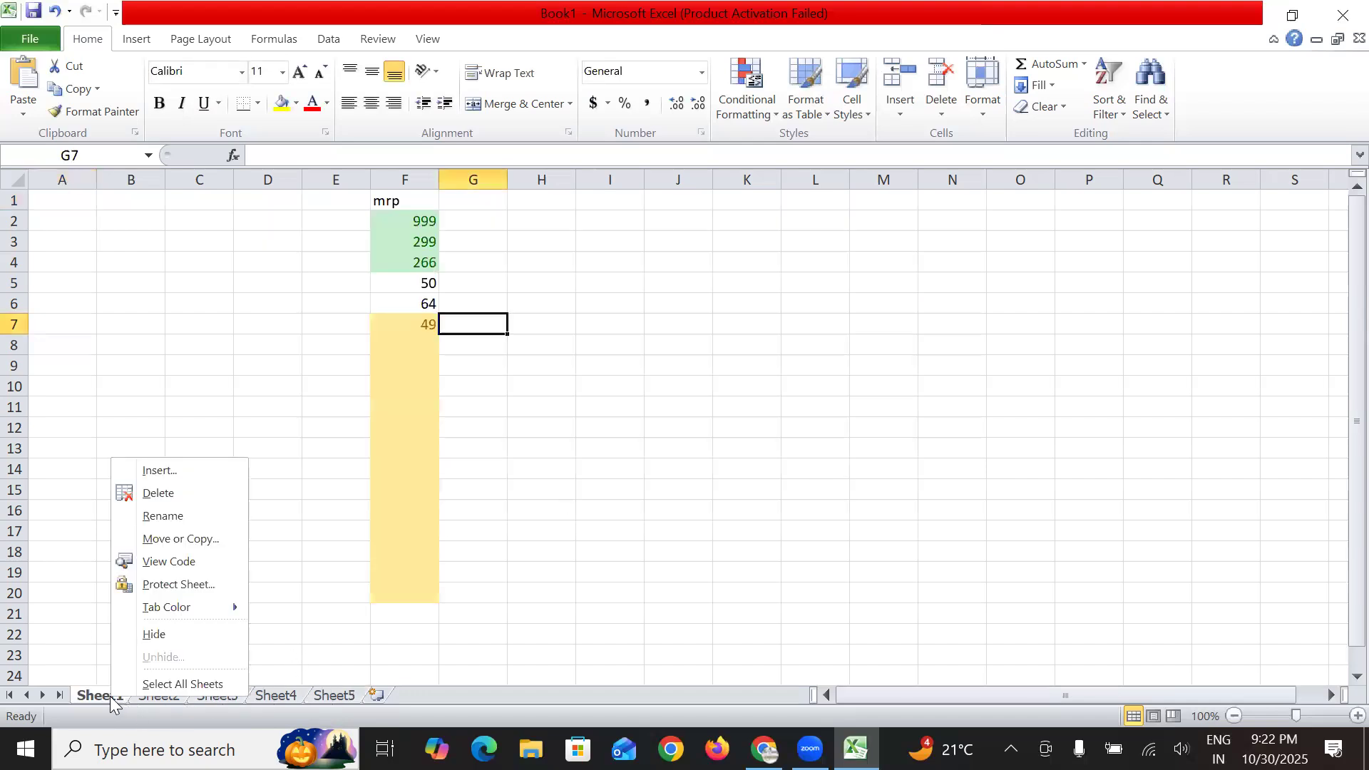
click(558, 522)
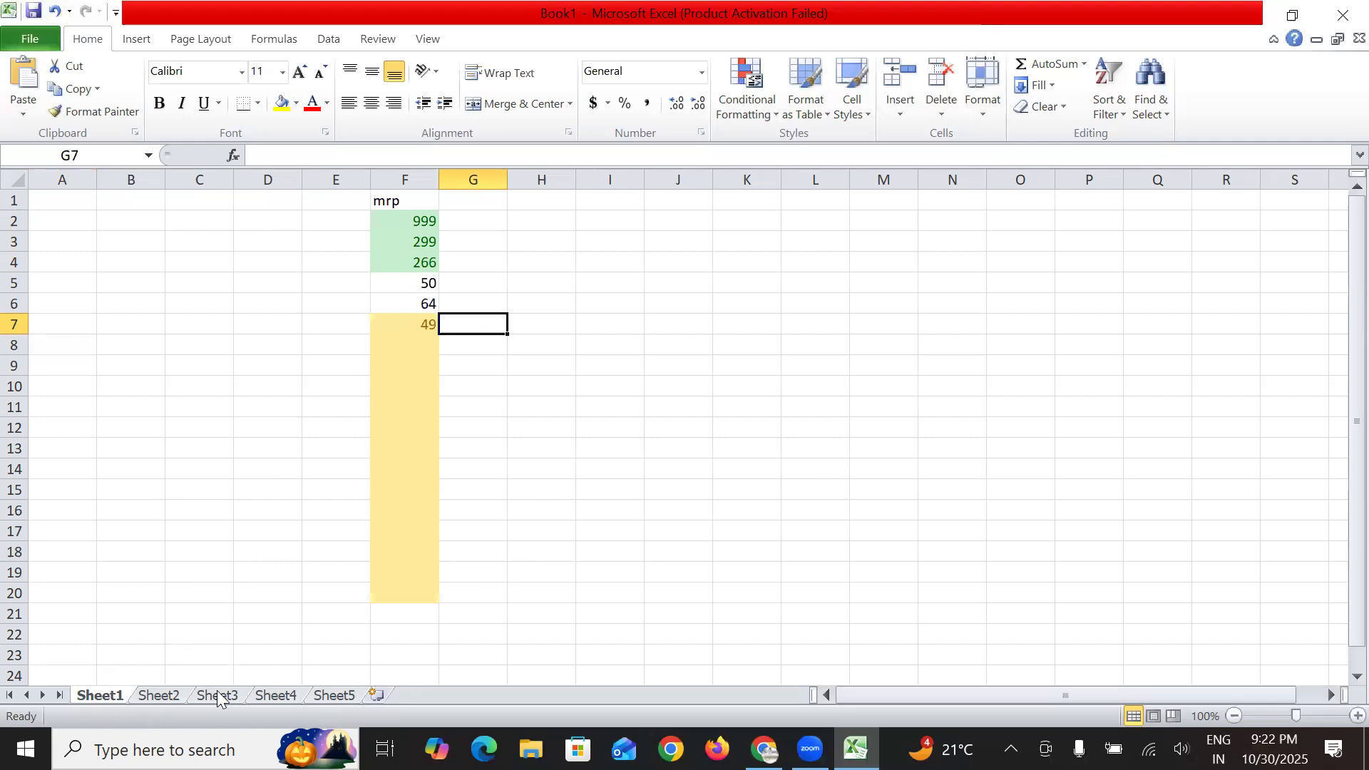
right_click(113, 697)
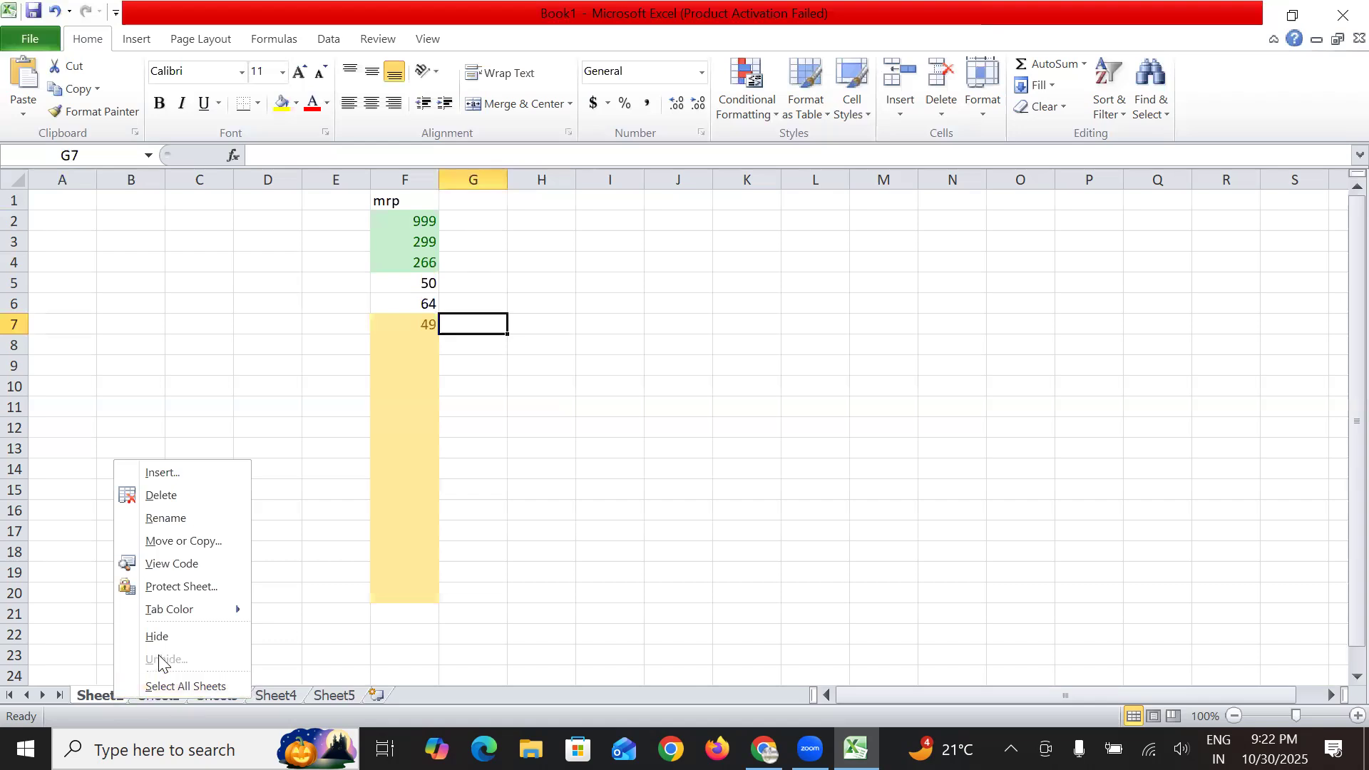
click(190, 520)
text(sata)
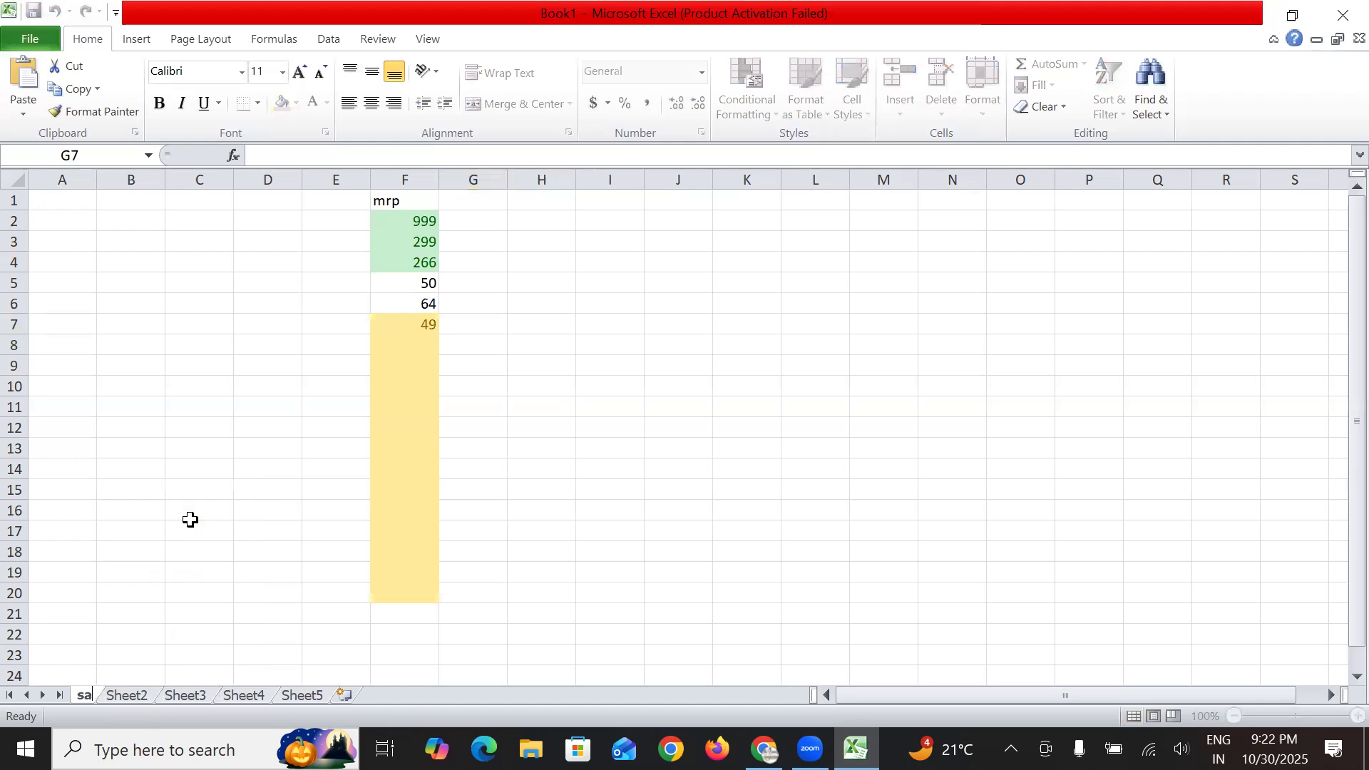
key(BackSpace)
key(BackSpace)
key(BackSpace)
key(BackSpace)
text(SATA)
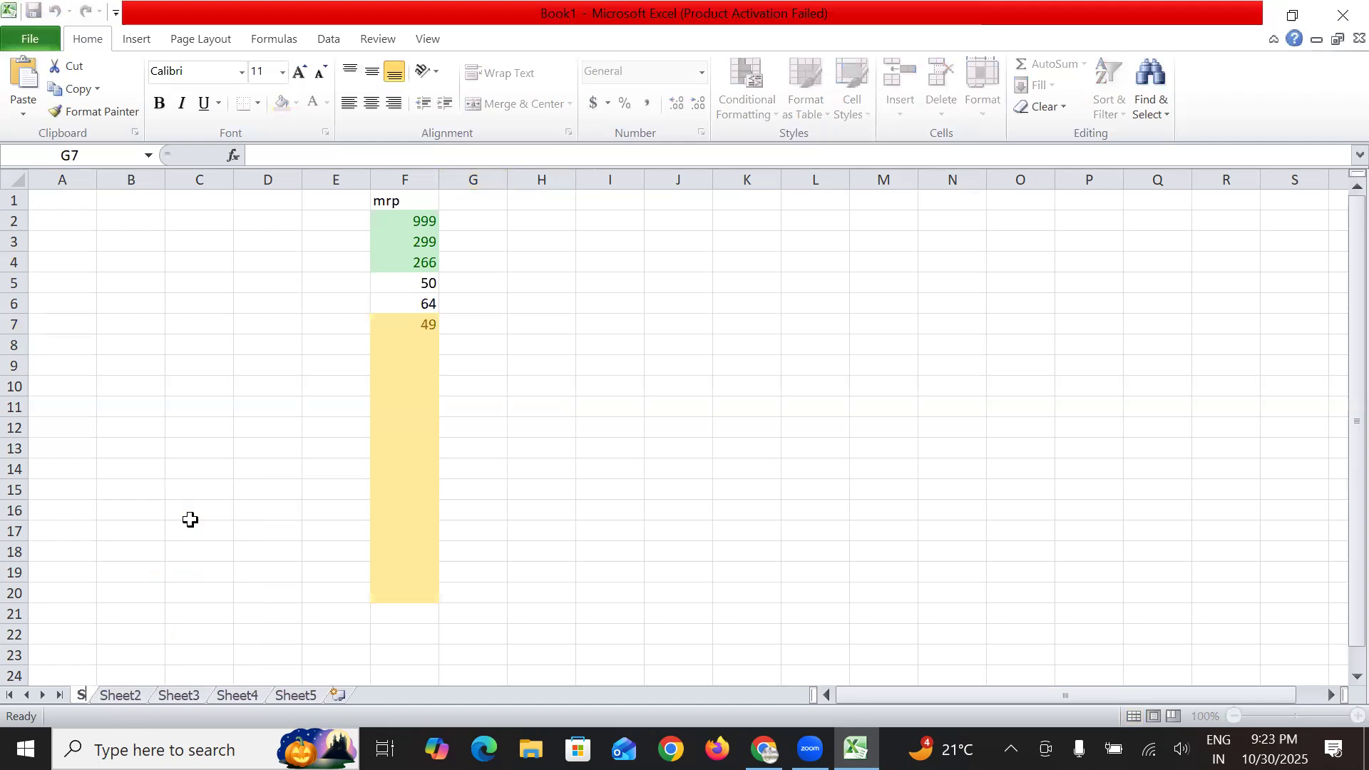
key(BackSpace)
key(BackSpace)
key(BackSpace)
key(BackSpace)
text(DATA SHEET)
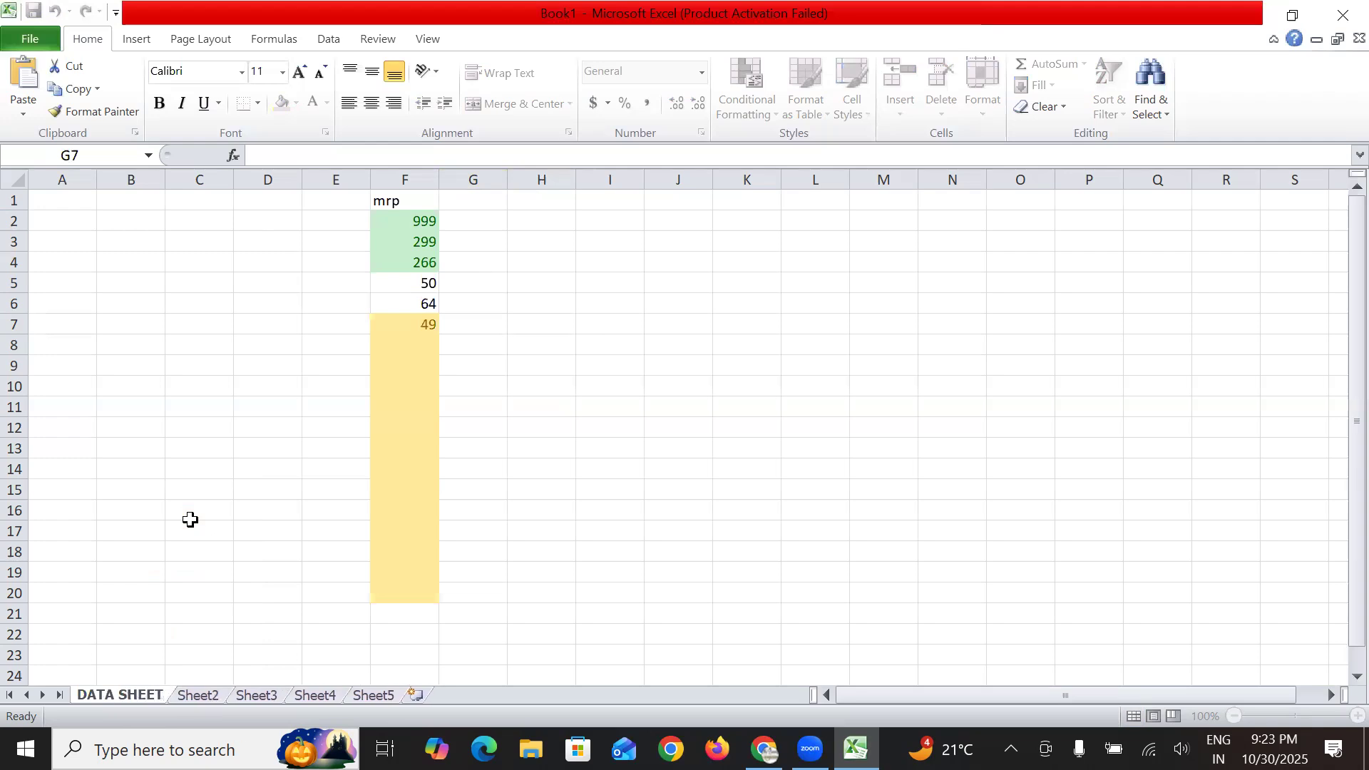
key(Return)
click(220, 579)
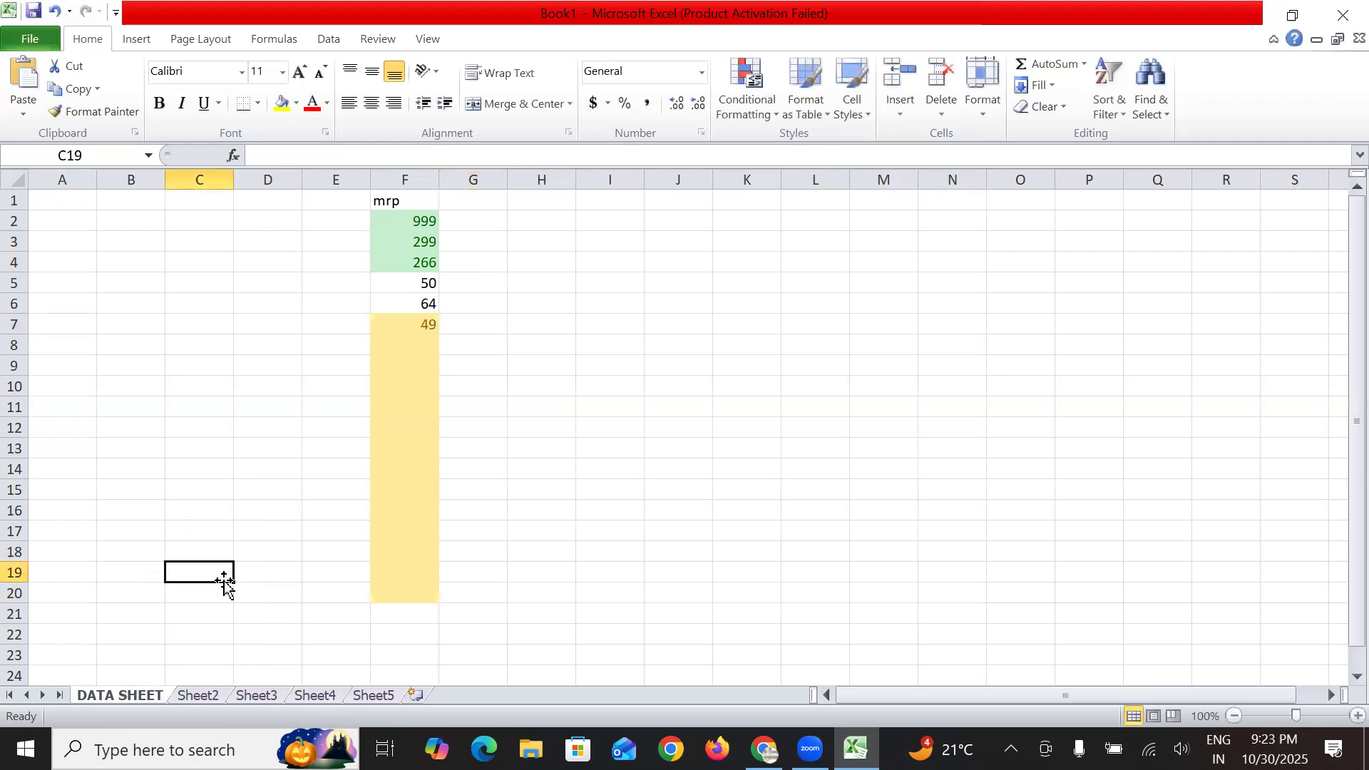
Group all the workbook's sheets by selecting them together, starting from Sheet2.
click(187, 697)
right_click(186, 698)
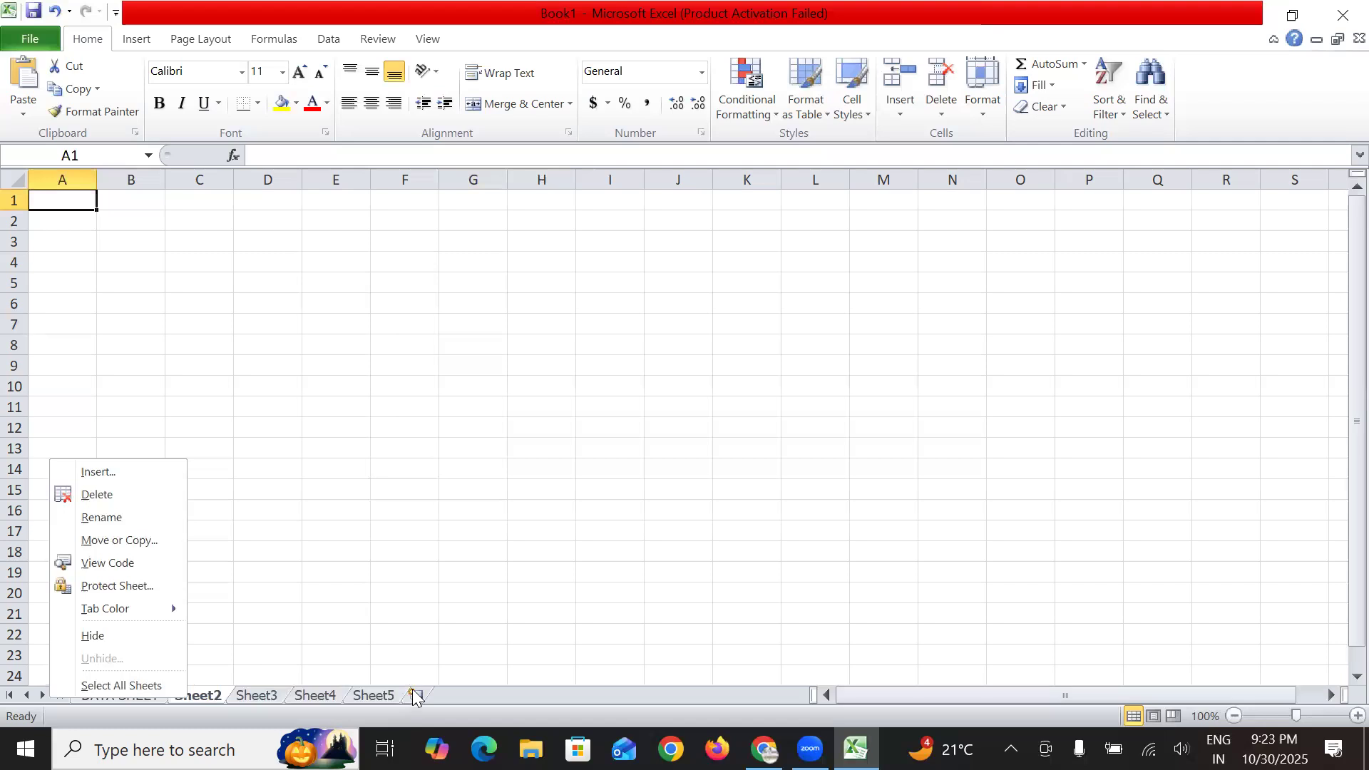
mouse_move(177, 613)
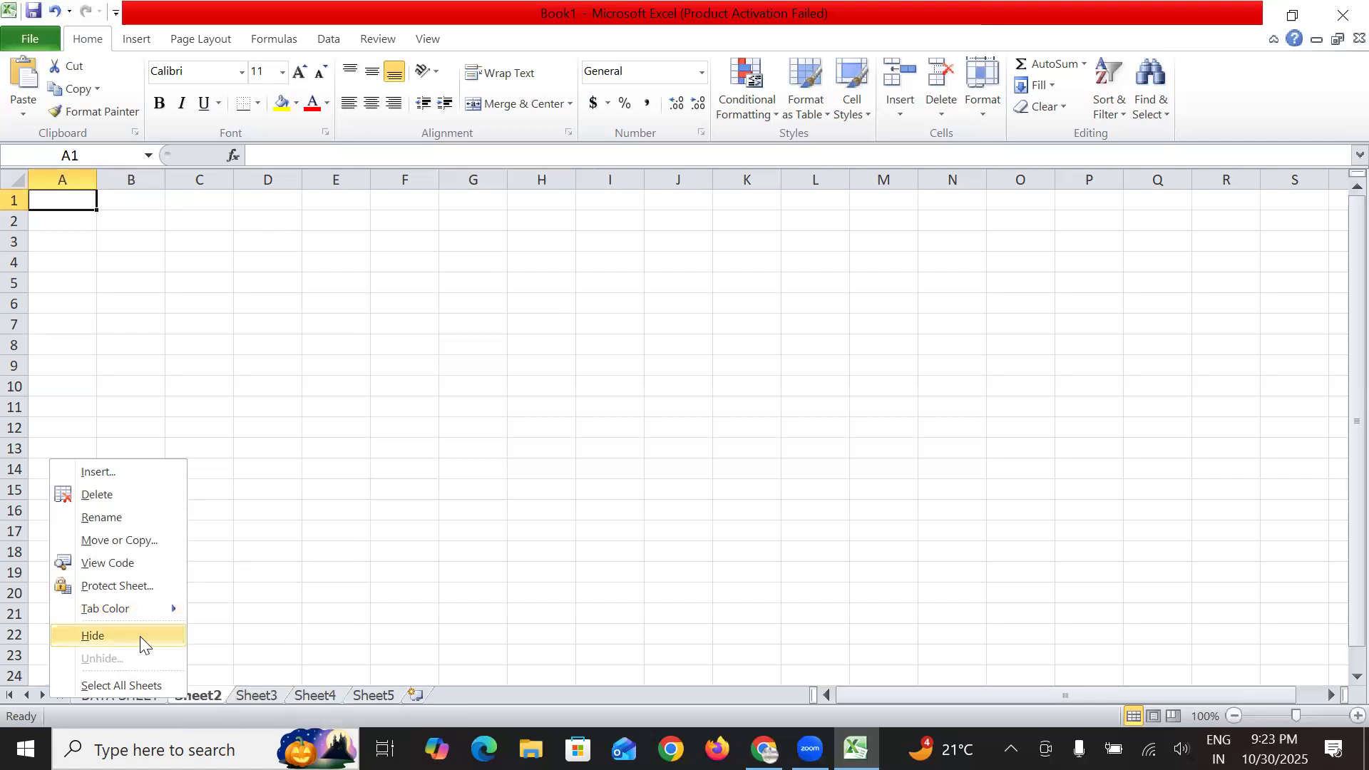
click(131, 682)
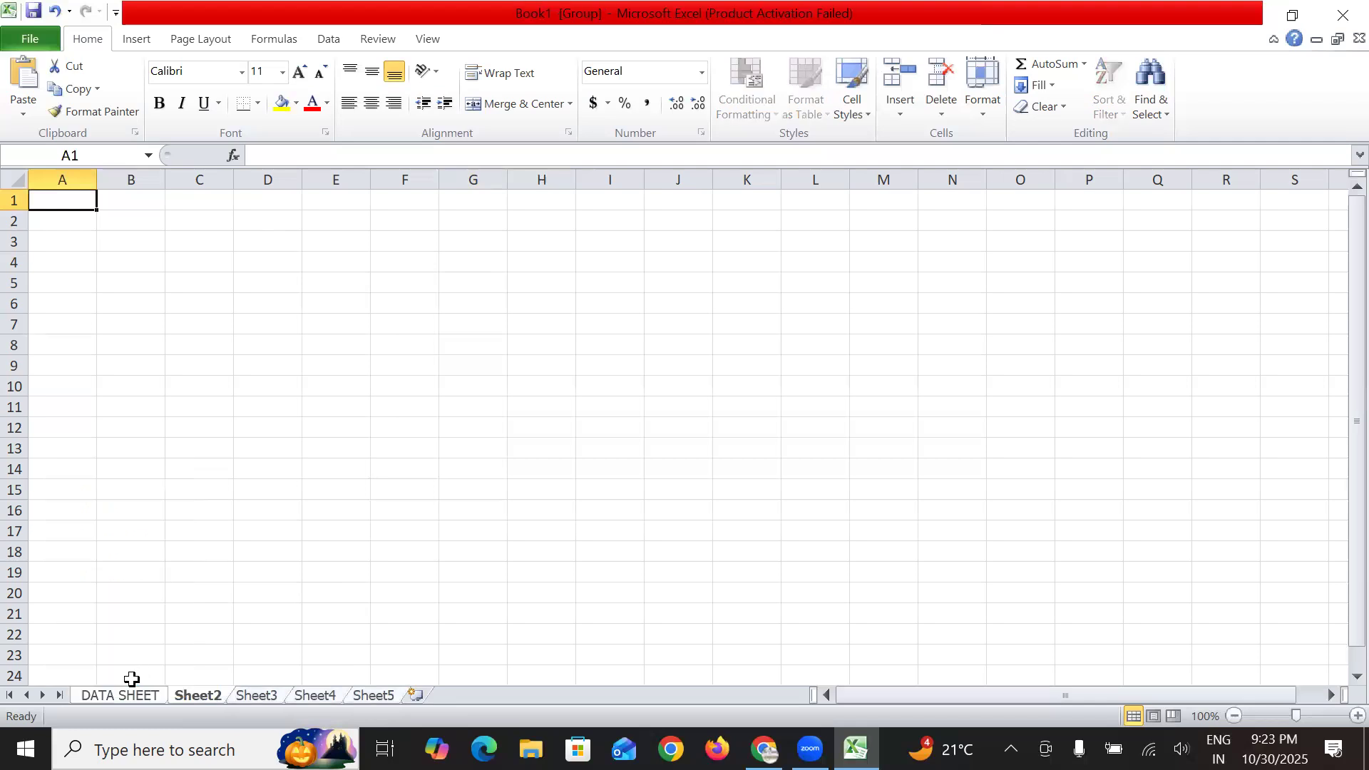
Examine which insert and cell styling commands are available while the sheets are grouped.
click(571, 565)
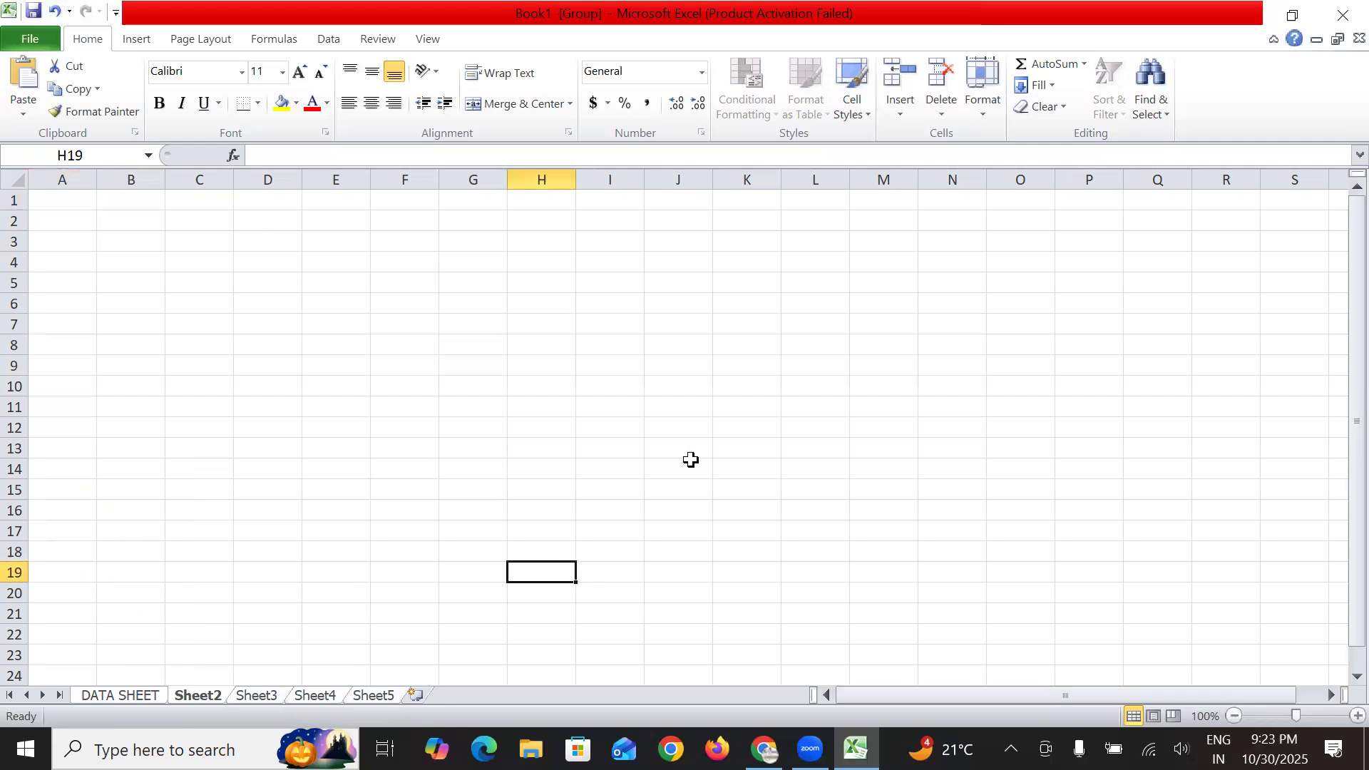
click(329, 328)
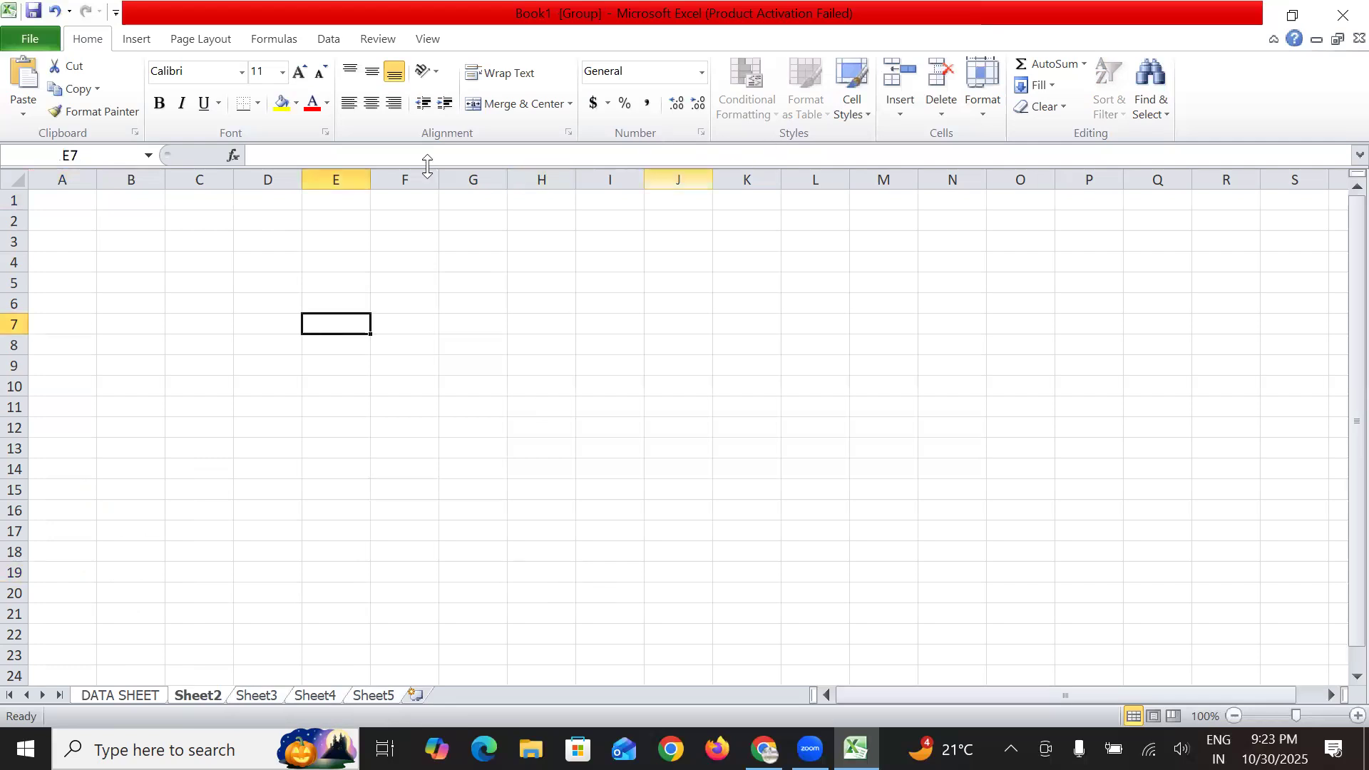
click(175, 40)
click(136, 39)
click(151, 382)
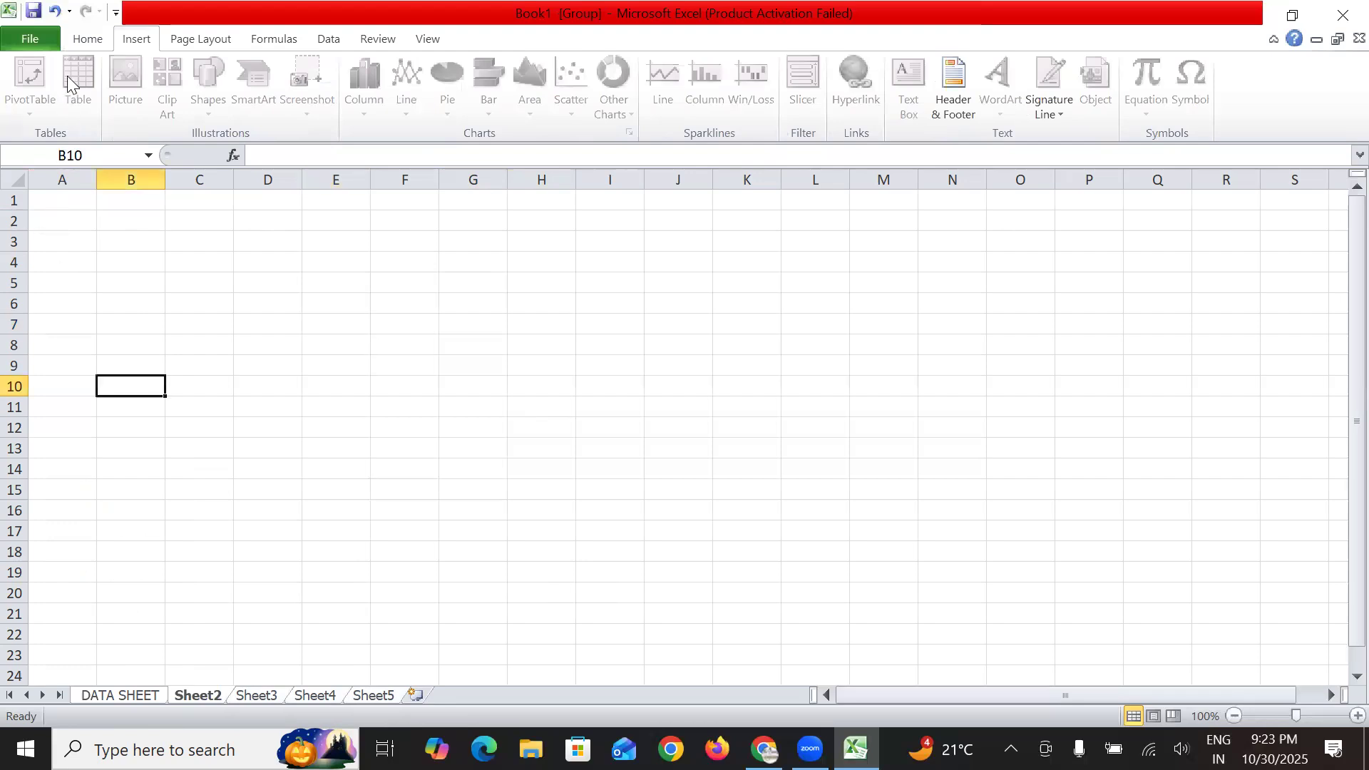
click(85, 40)
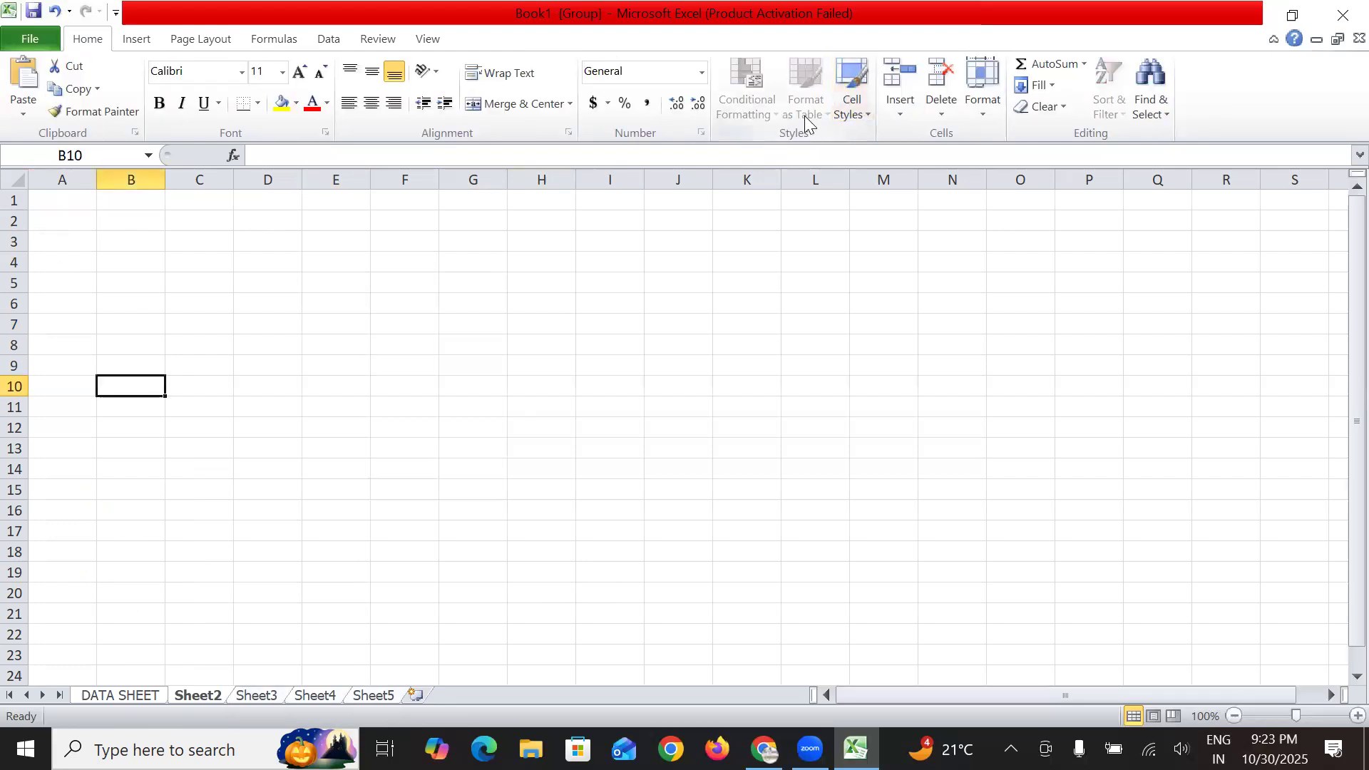
Ungroup the sheets and select cell H20 on Sheet2.
right_click(218, 695)
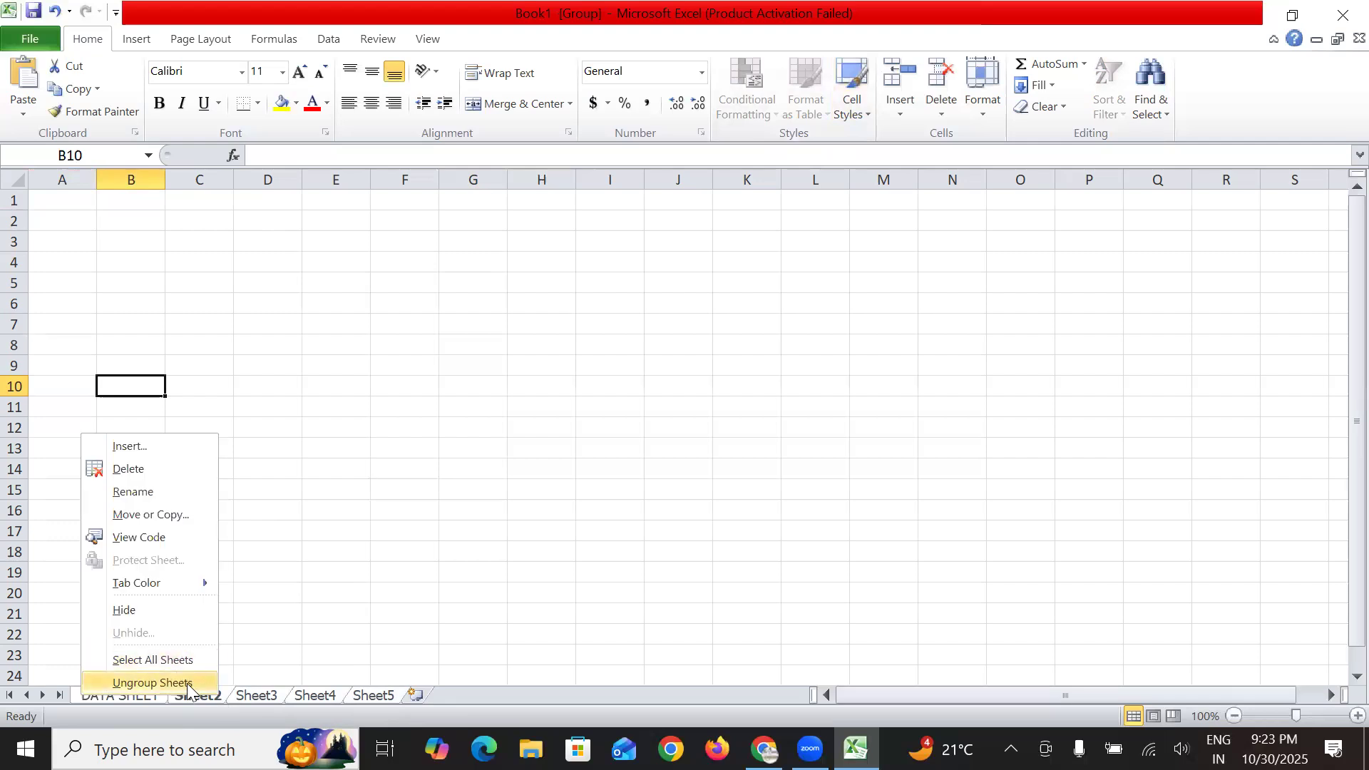
click(188, 684)
click(553, 598)
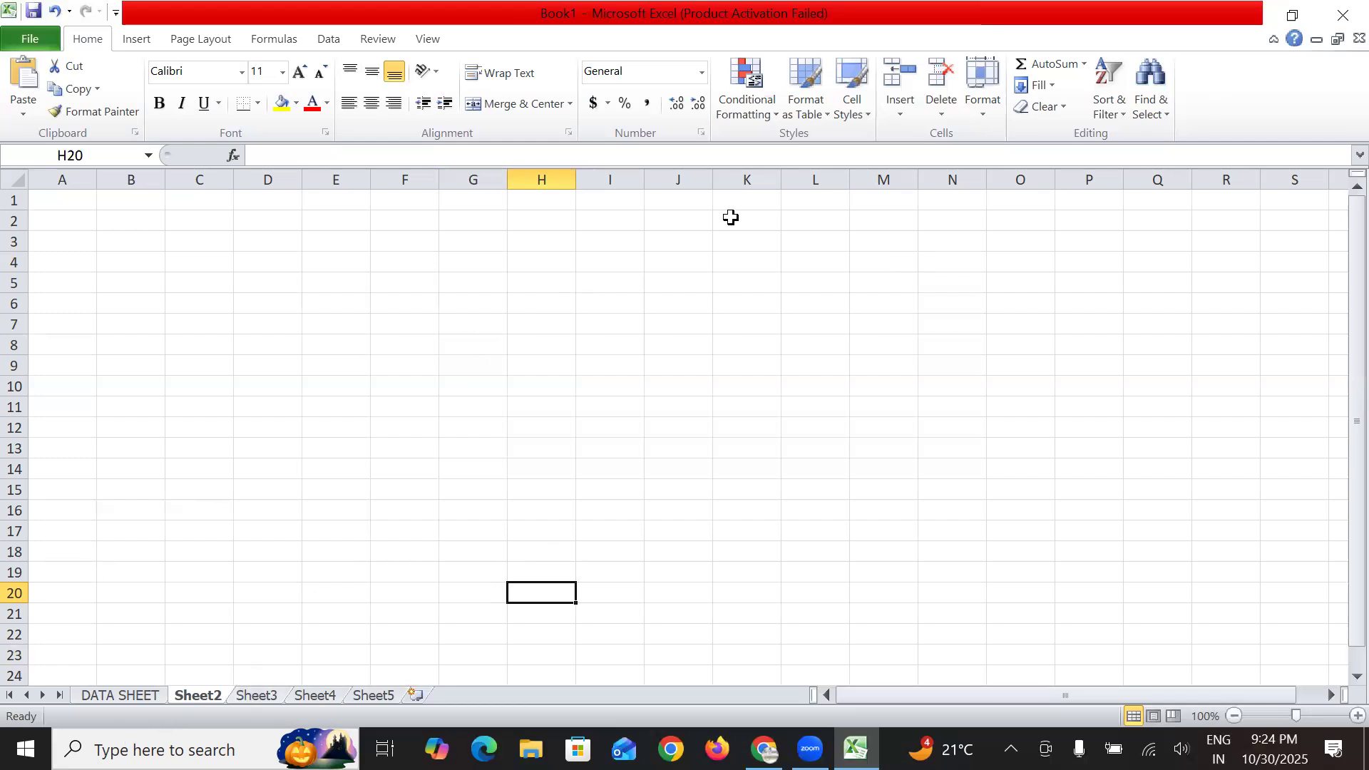
Return to DATA SHEET and look over the available table styles.
click(112, 697)
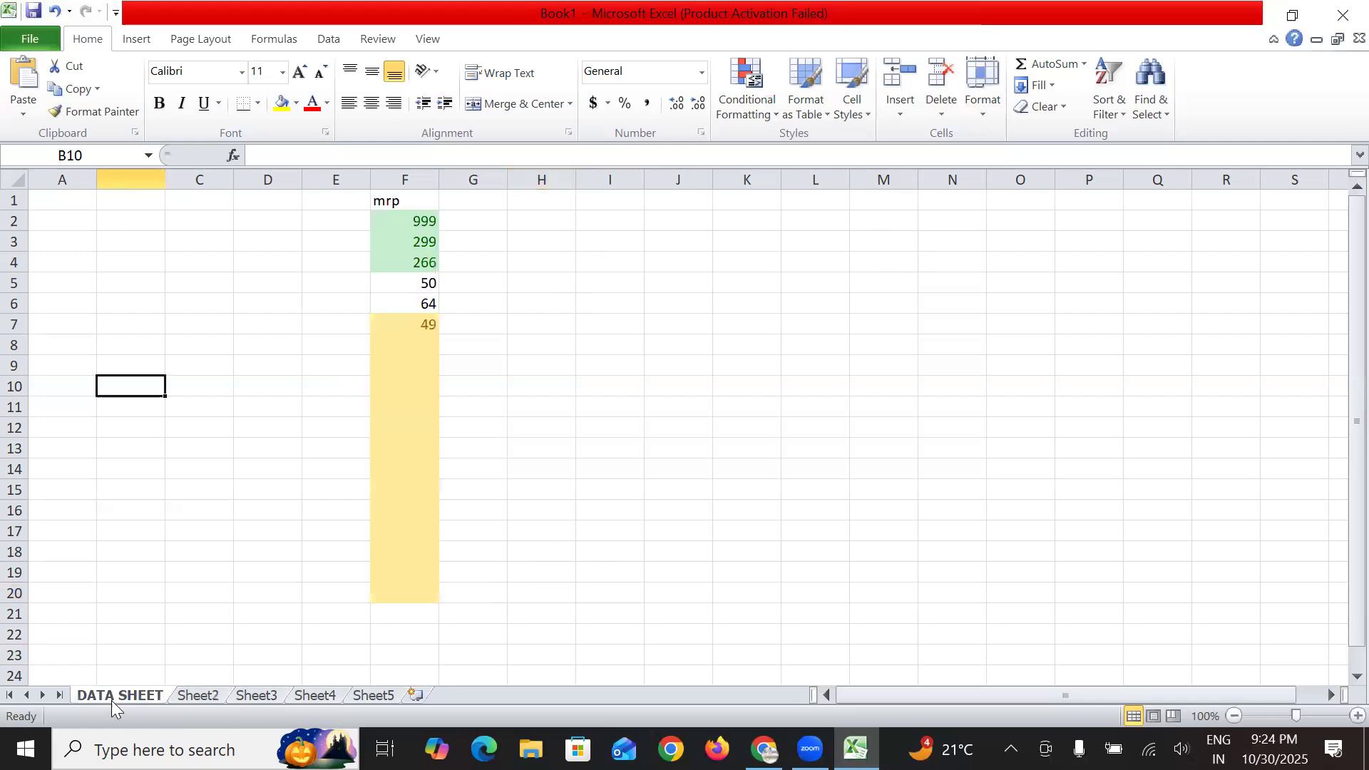
click(823, 114)
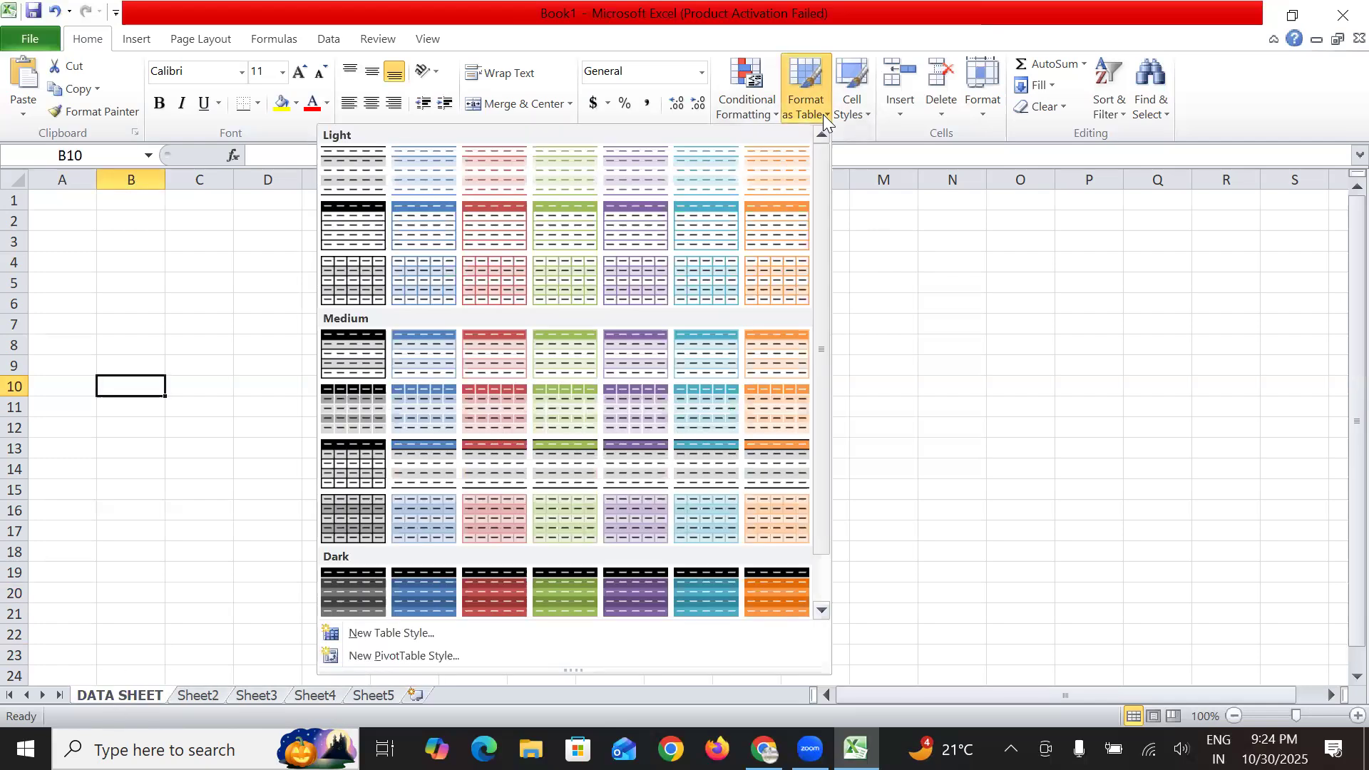
click(982, 327)
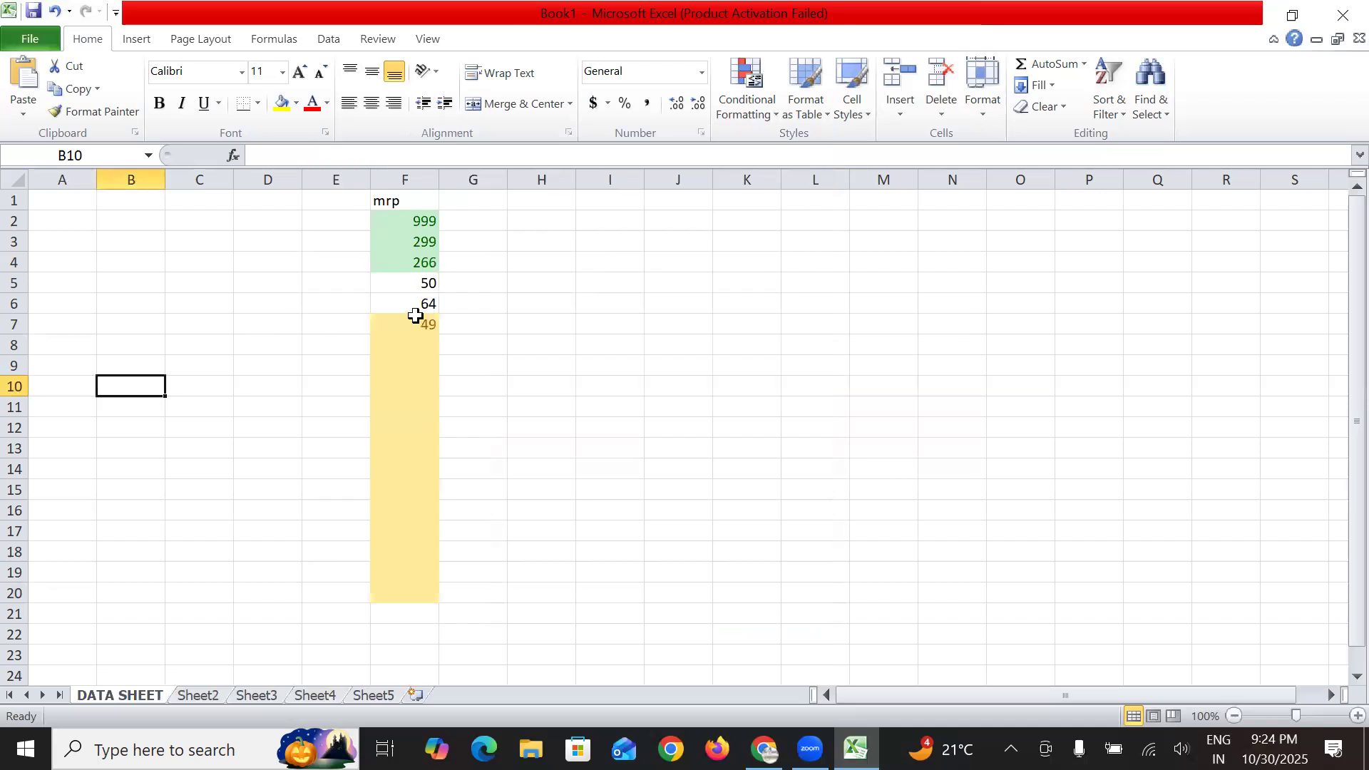
drag(62, 223, 378, 239)
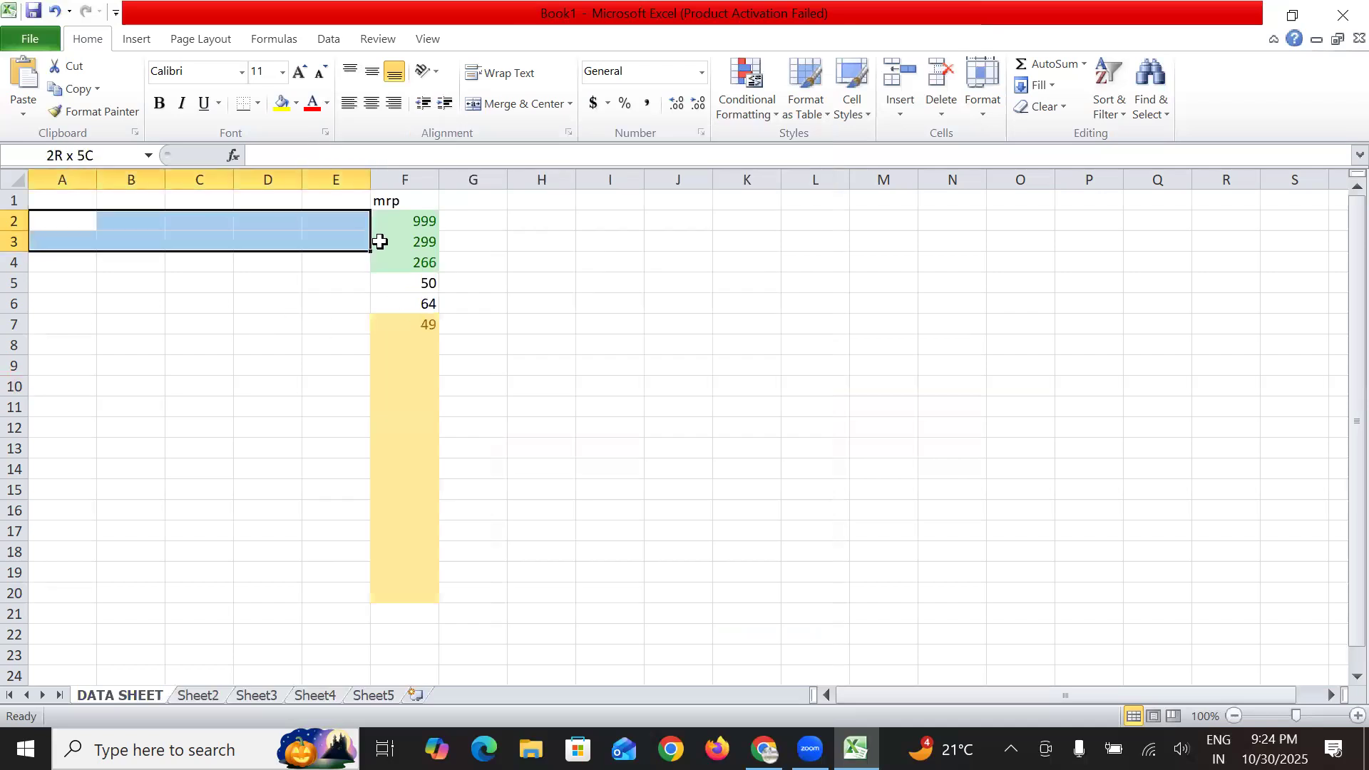
Enter the headings CITY in cell E1 and S. NO in cell A1.
double_click(322, 200)
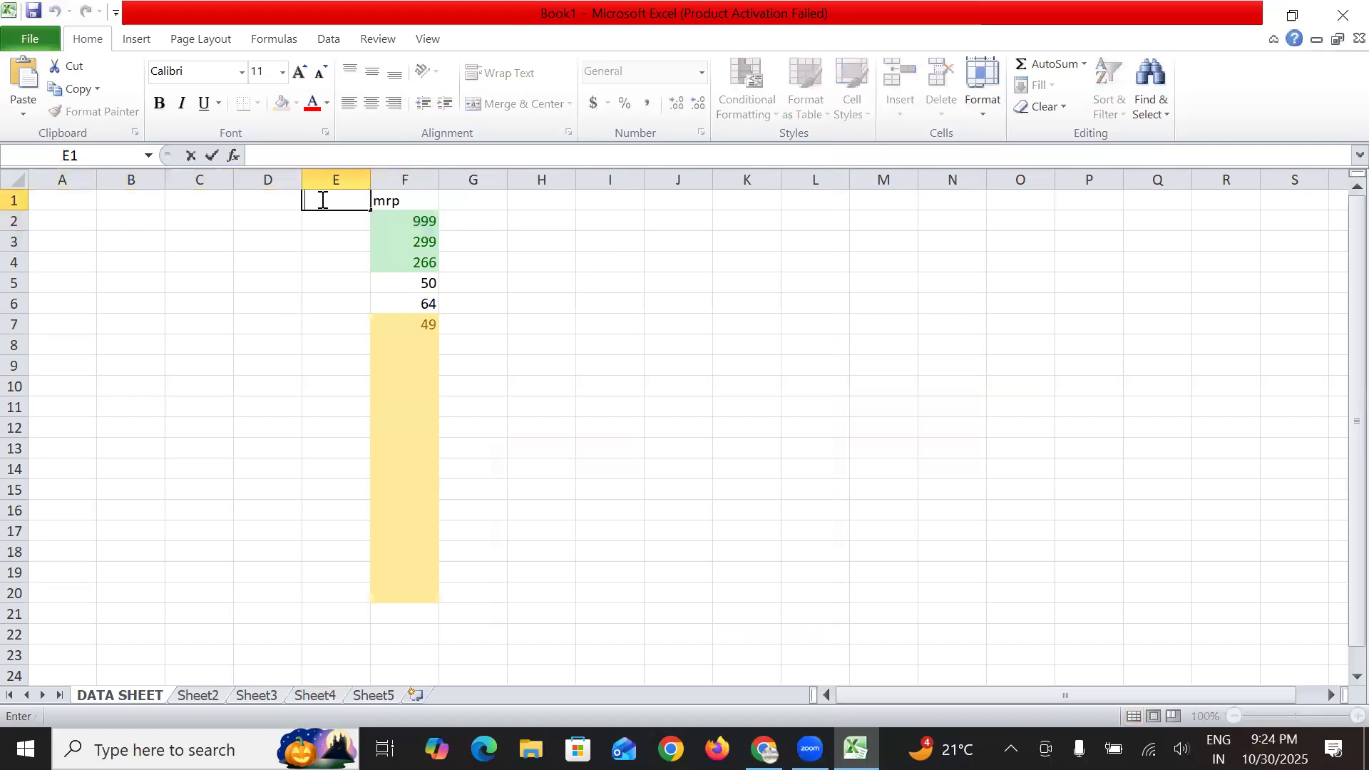
text(C)
key(BackSpace)
text(CITY)
click(77, 200)
text(S. NO)
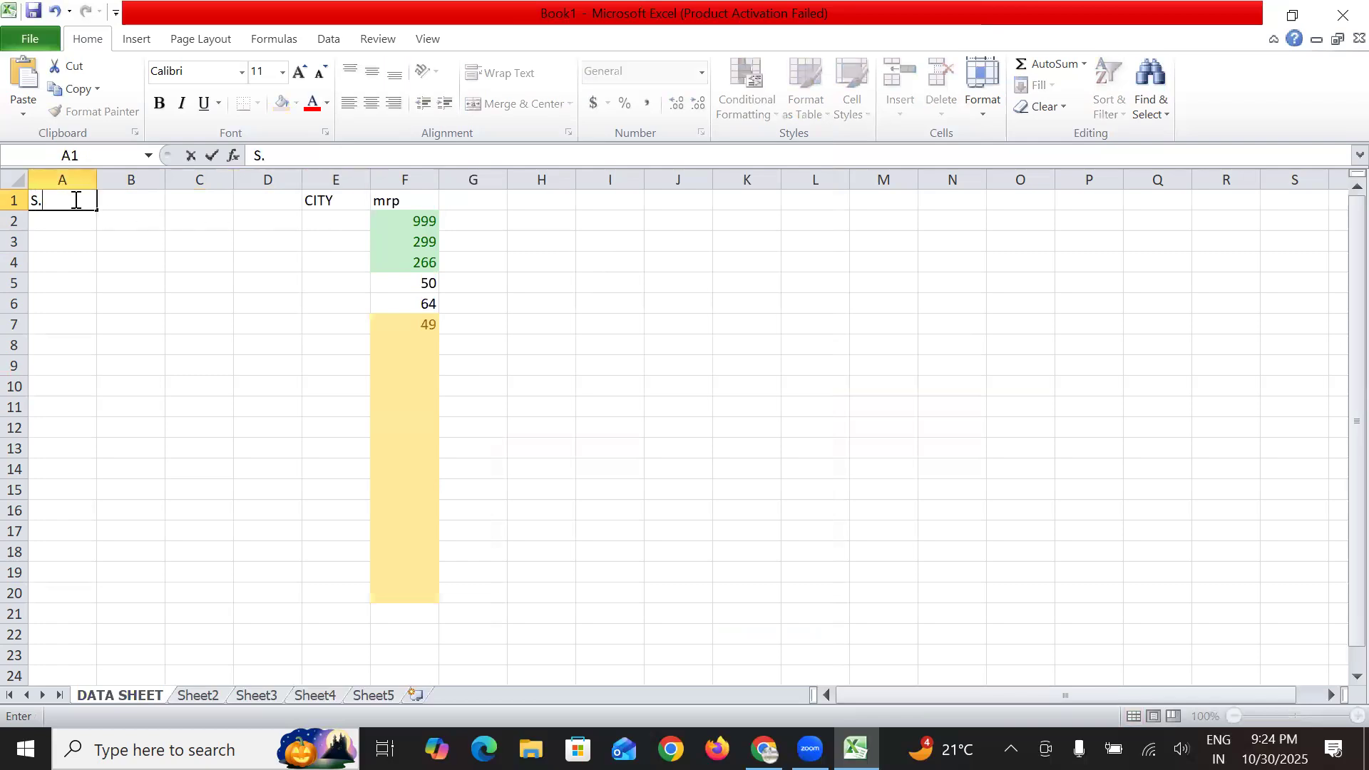
Fill header cells B1 to D1 with NAME, EXP and MDG.
click(112, 200)
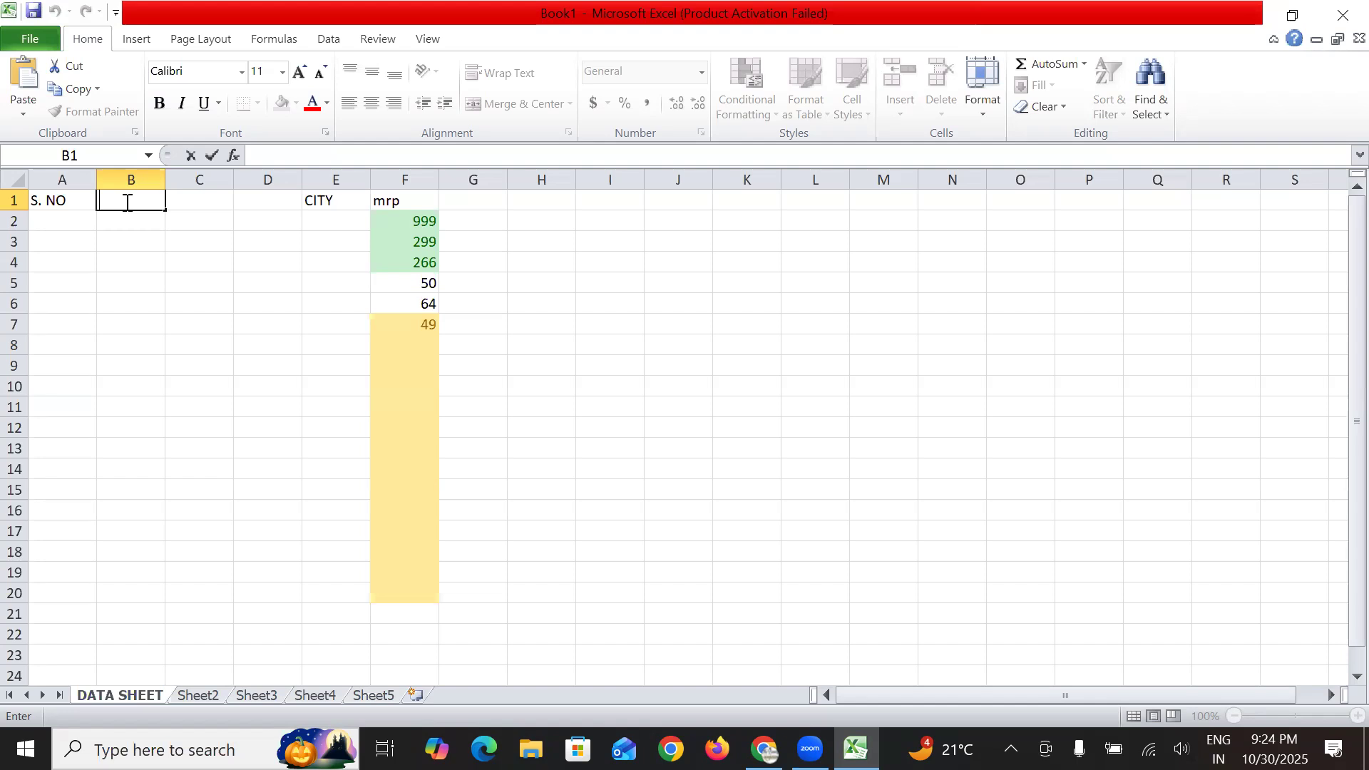
text(NAME)
click(191, 201)
text(EXP)
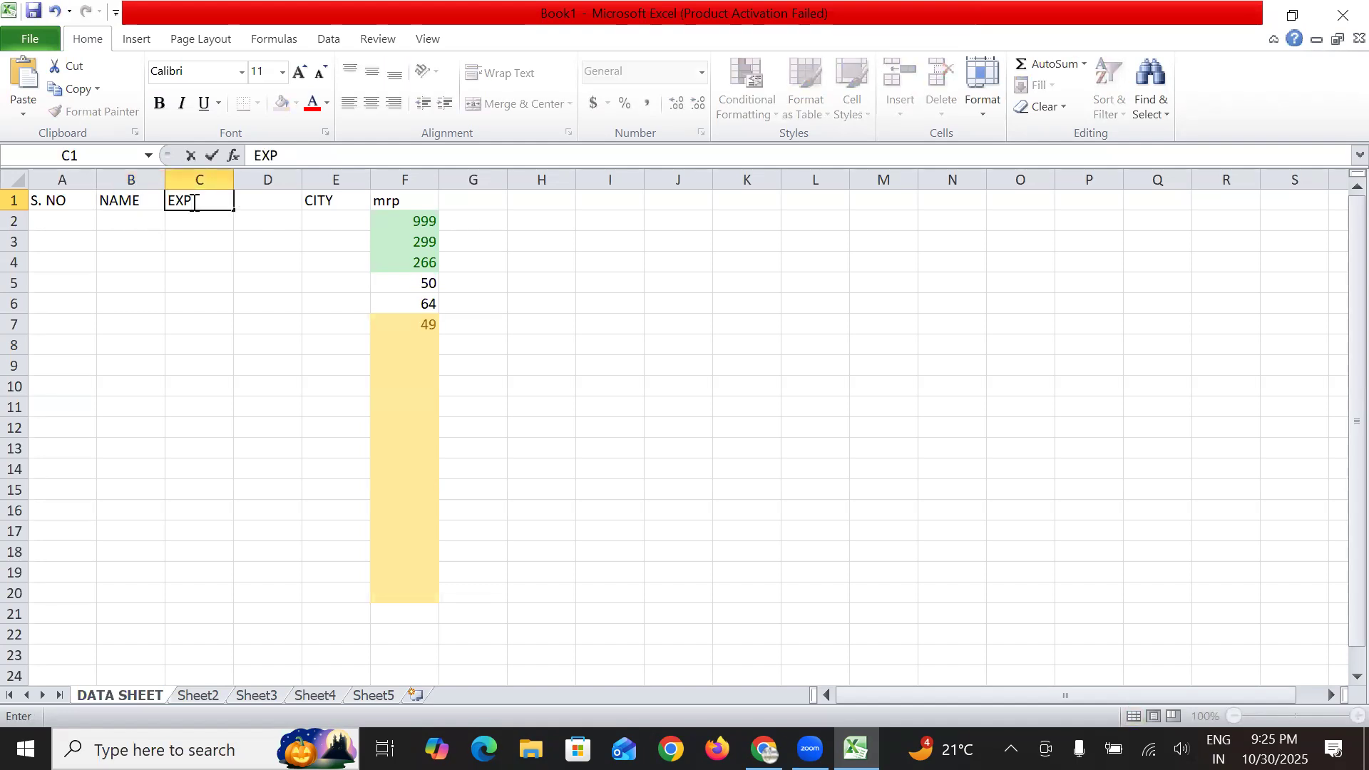
click(265, 203)
text(MDG)
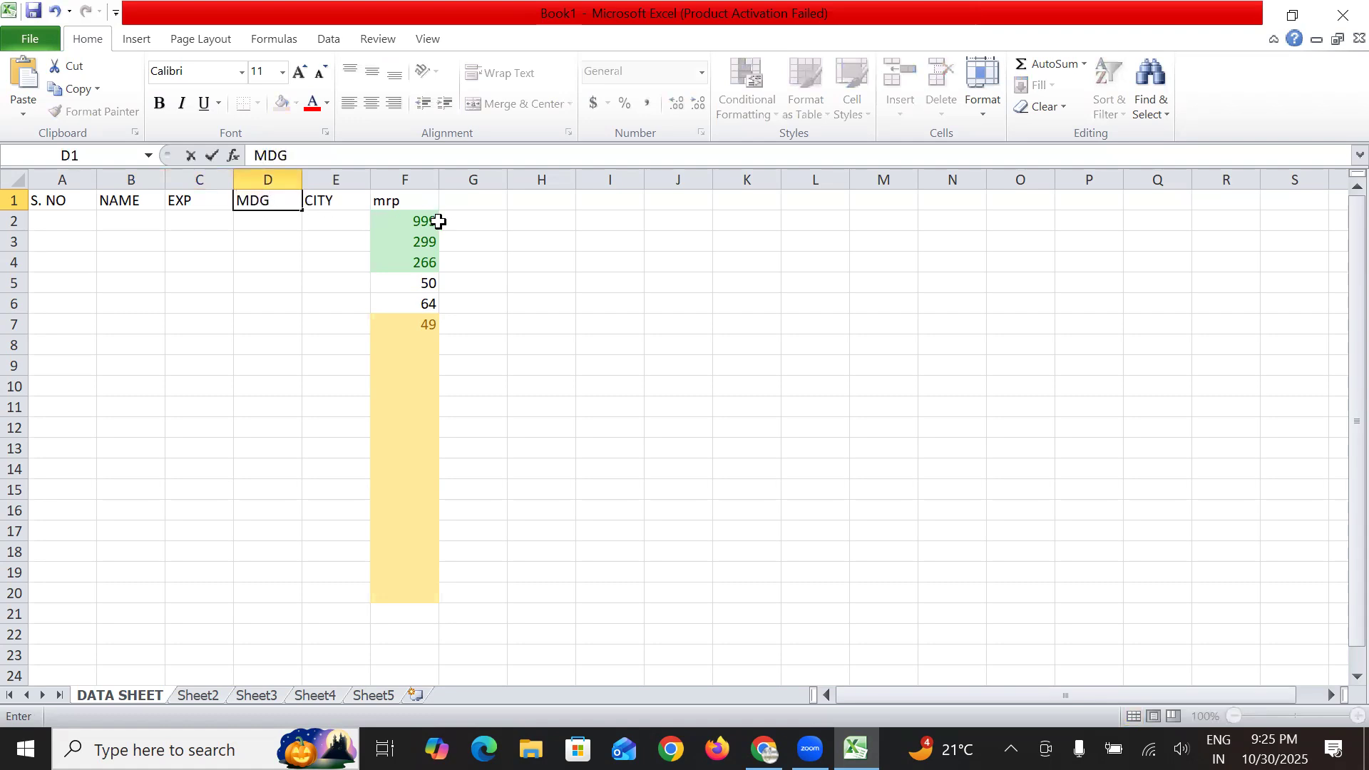
Create a table from the heading range A1:F1 without the headers option and undo it.
click(51, 204)
drag(65, 204, 376, 203)
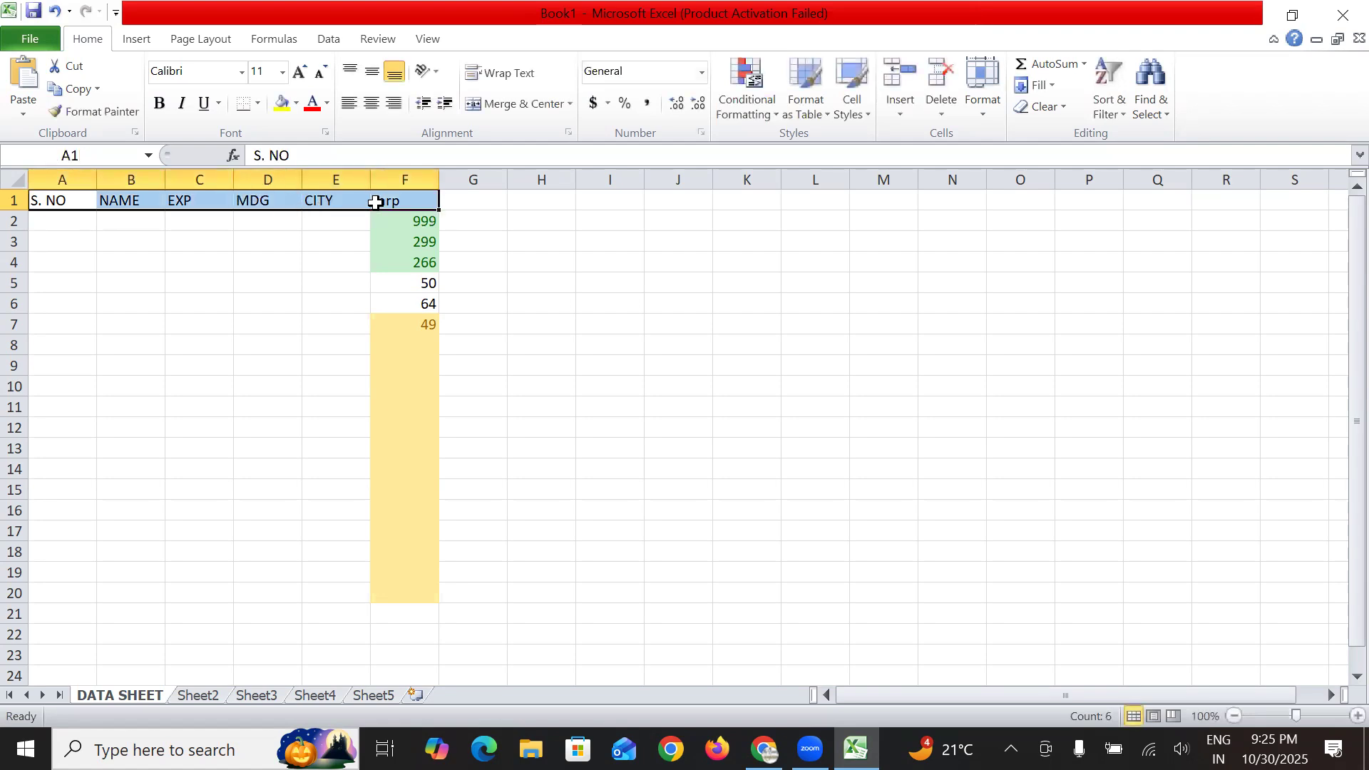
key(ctrl+t)
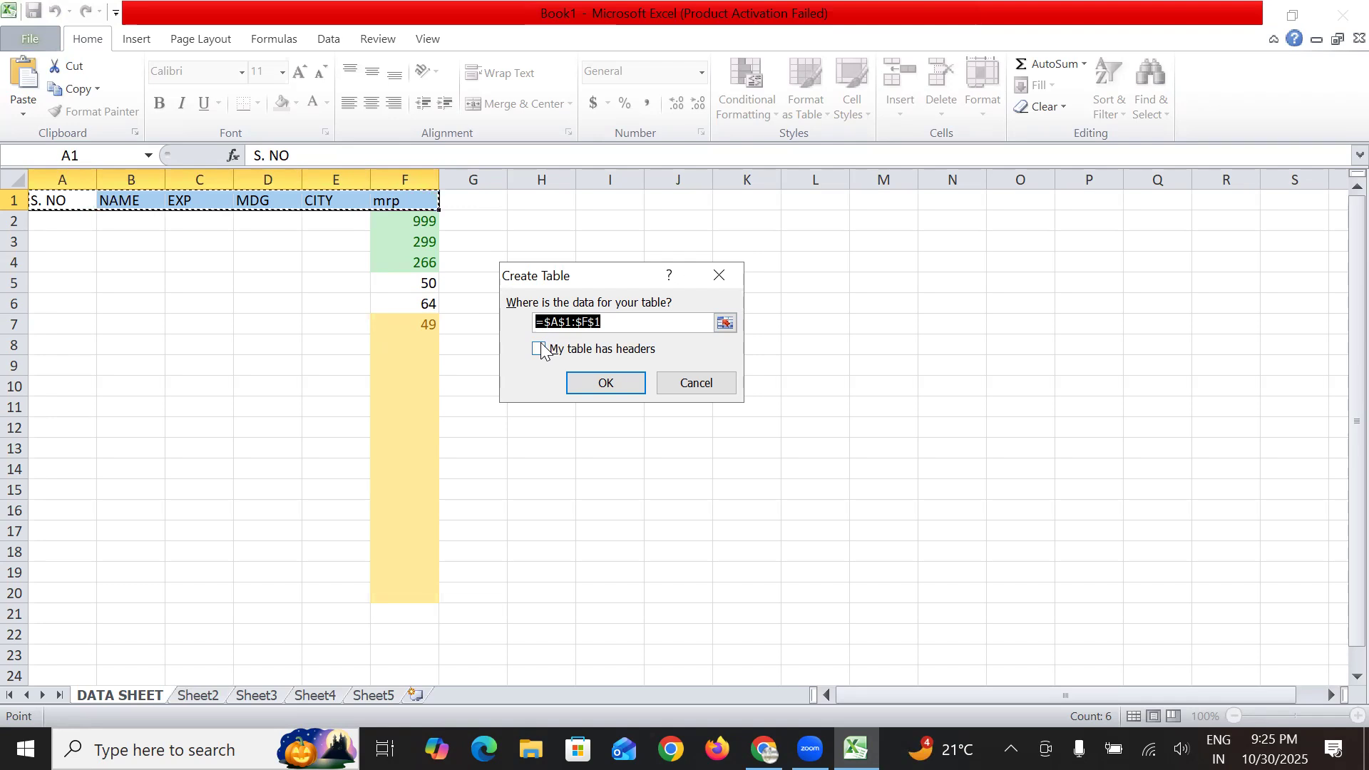
click(581, 382)
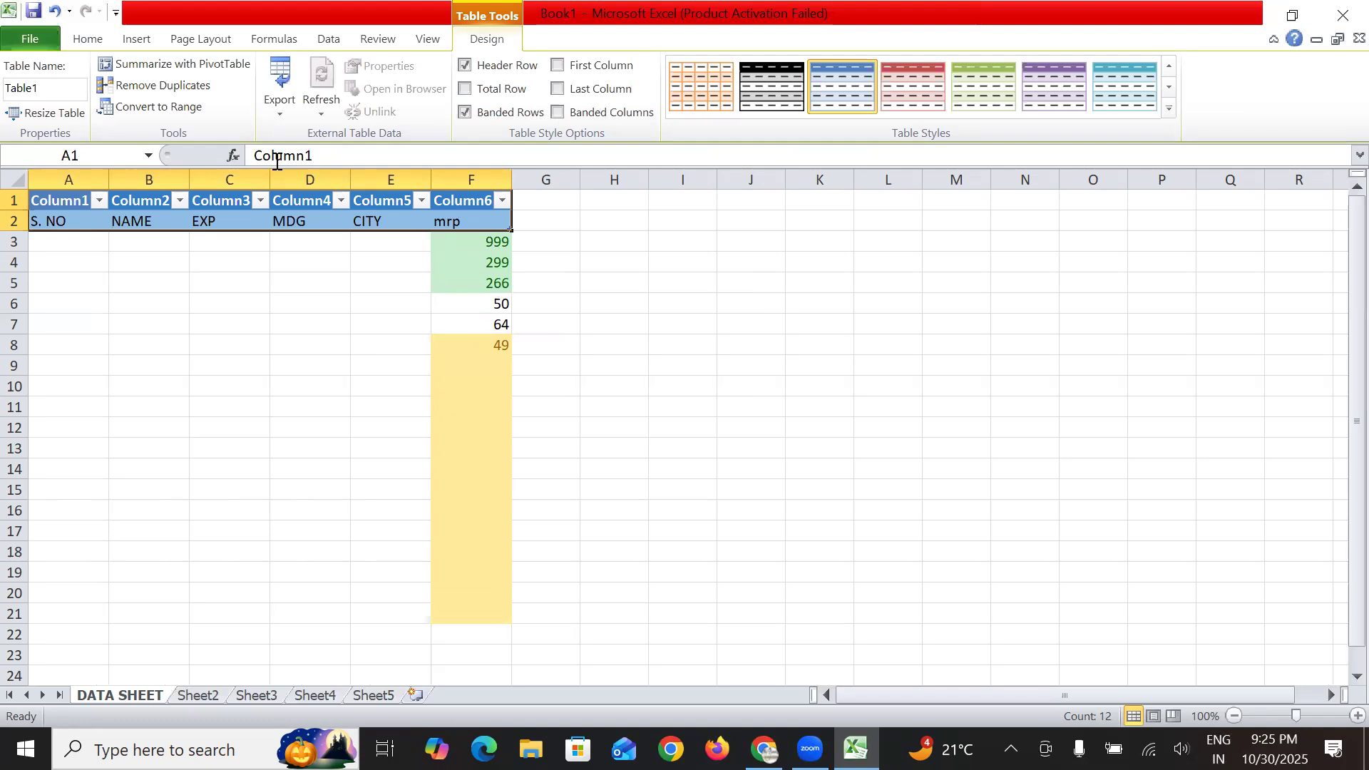
click(54, 13)
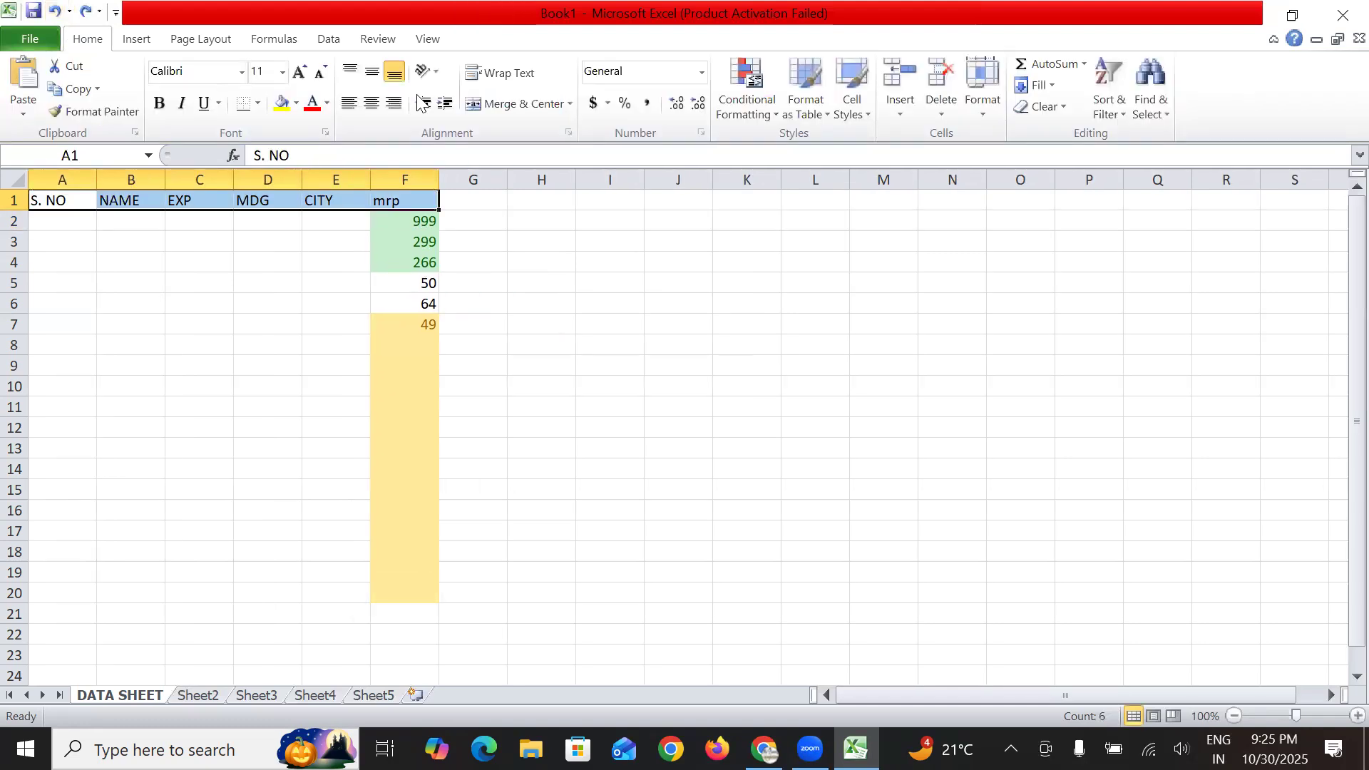
Format the heading range A1:F1 as a table in the dark orange style, leaving the headers option off.
click(820, 115)
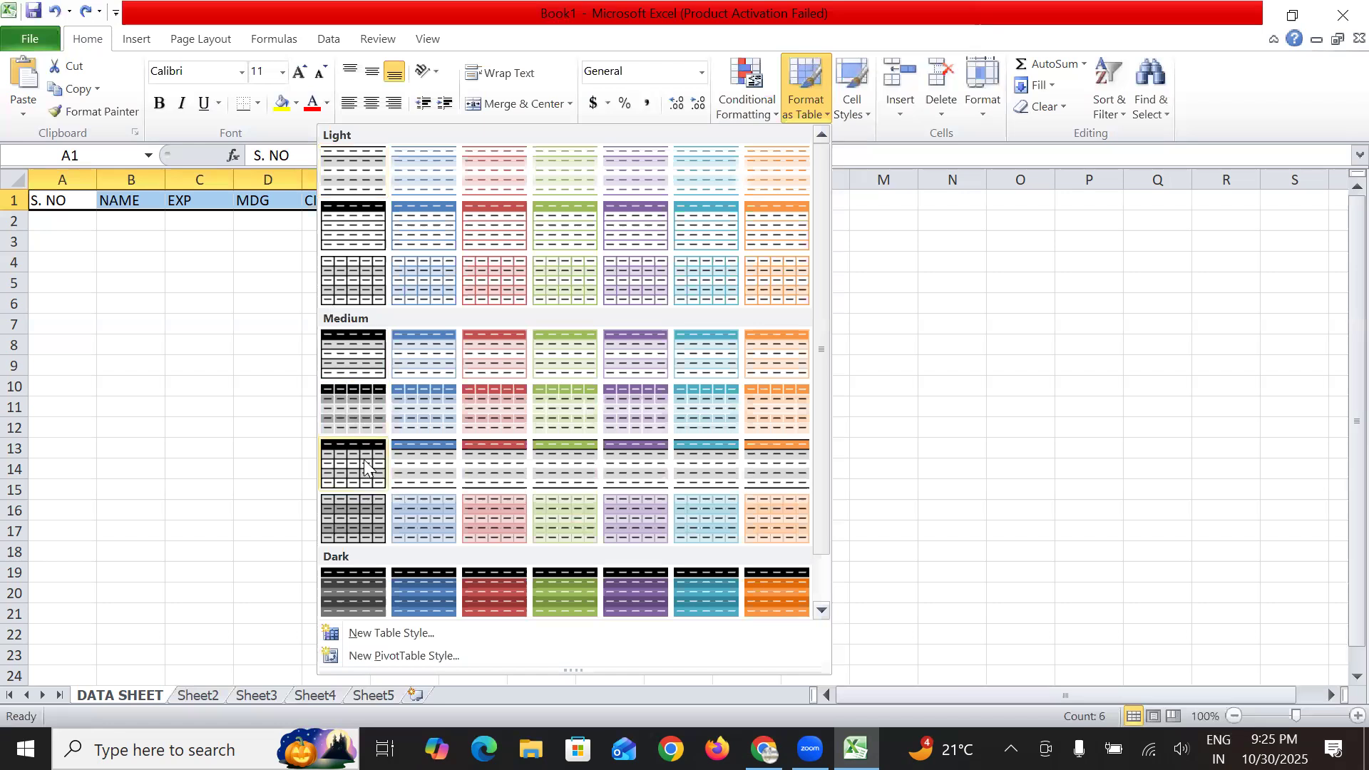
scroll(360, 442, down, 1)
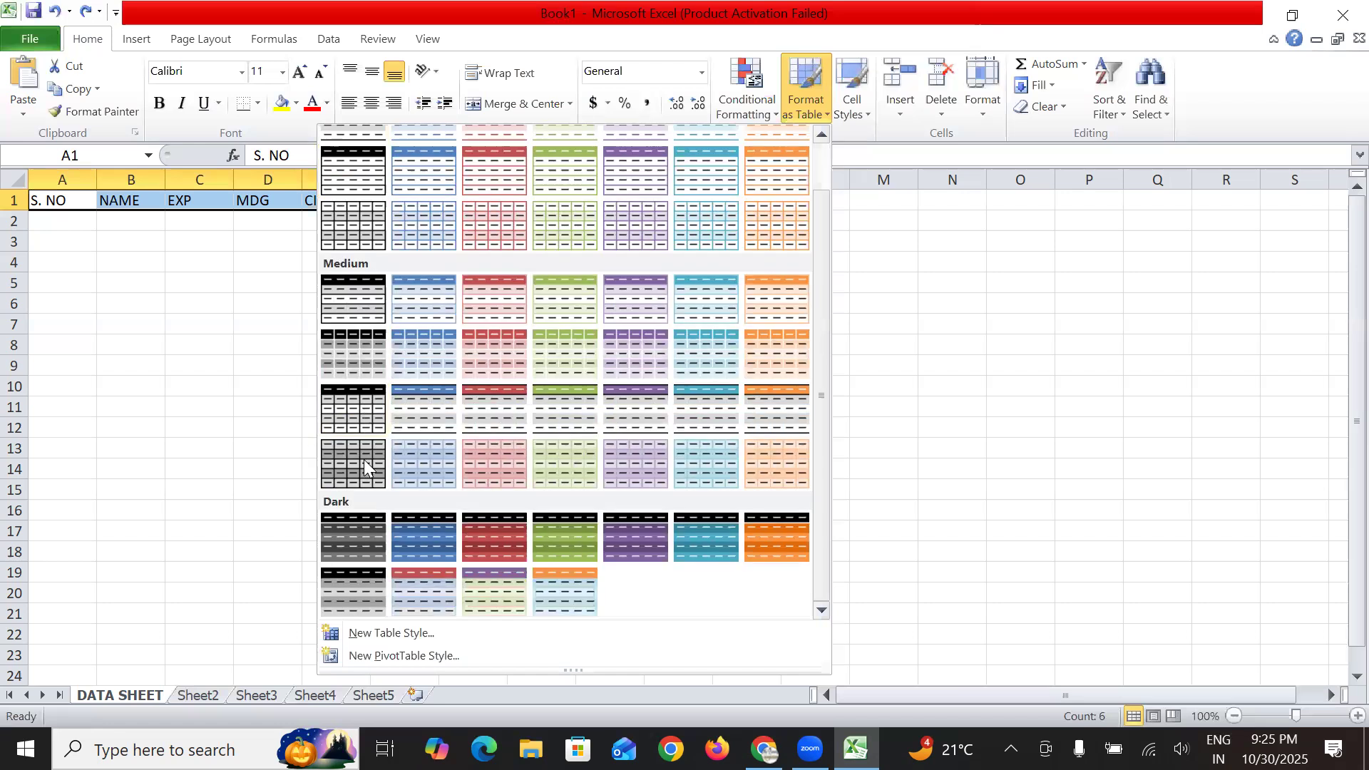
click(762, 531)
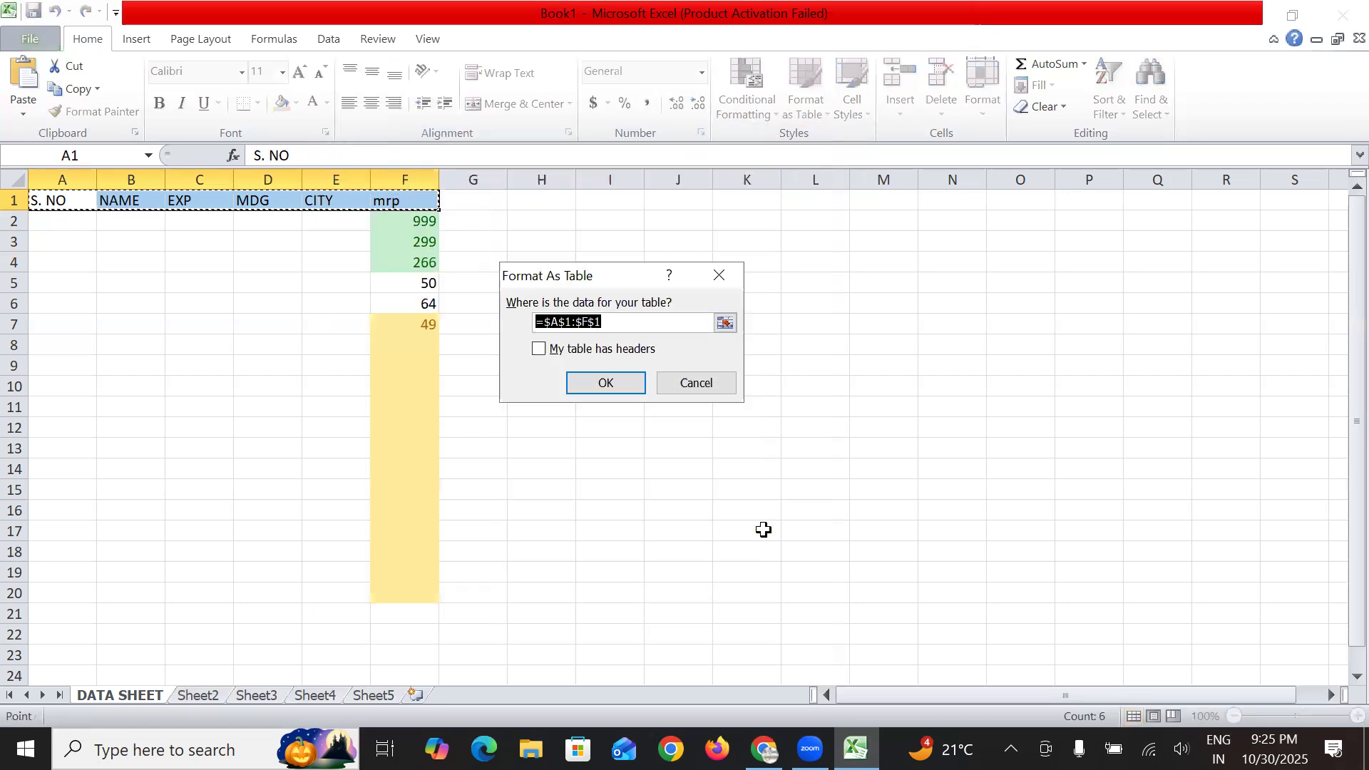
click(605, 383)
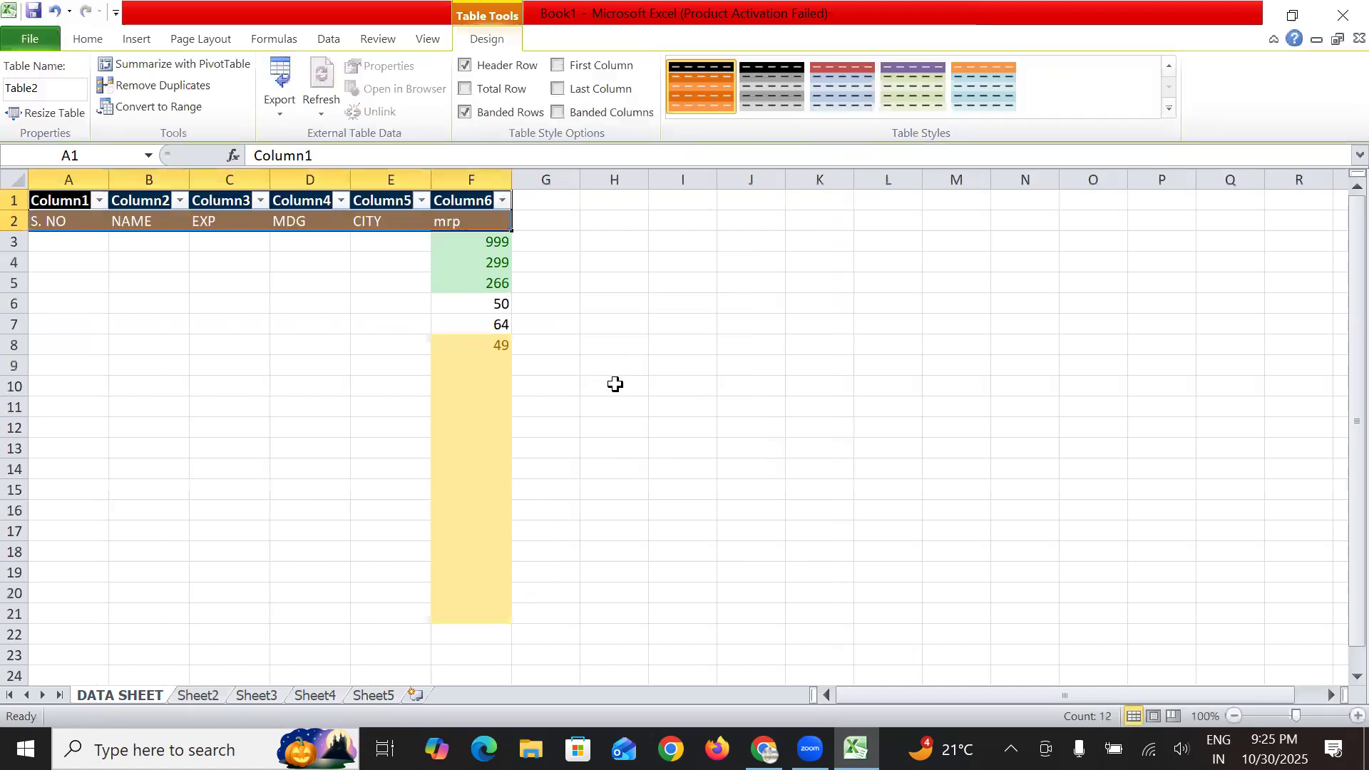
View the filter options of the table's first column and undo the table formatting.
click(105, 208)
click(100, 201)
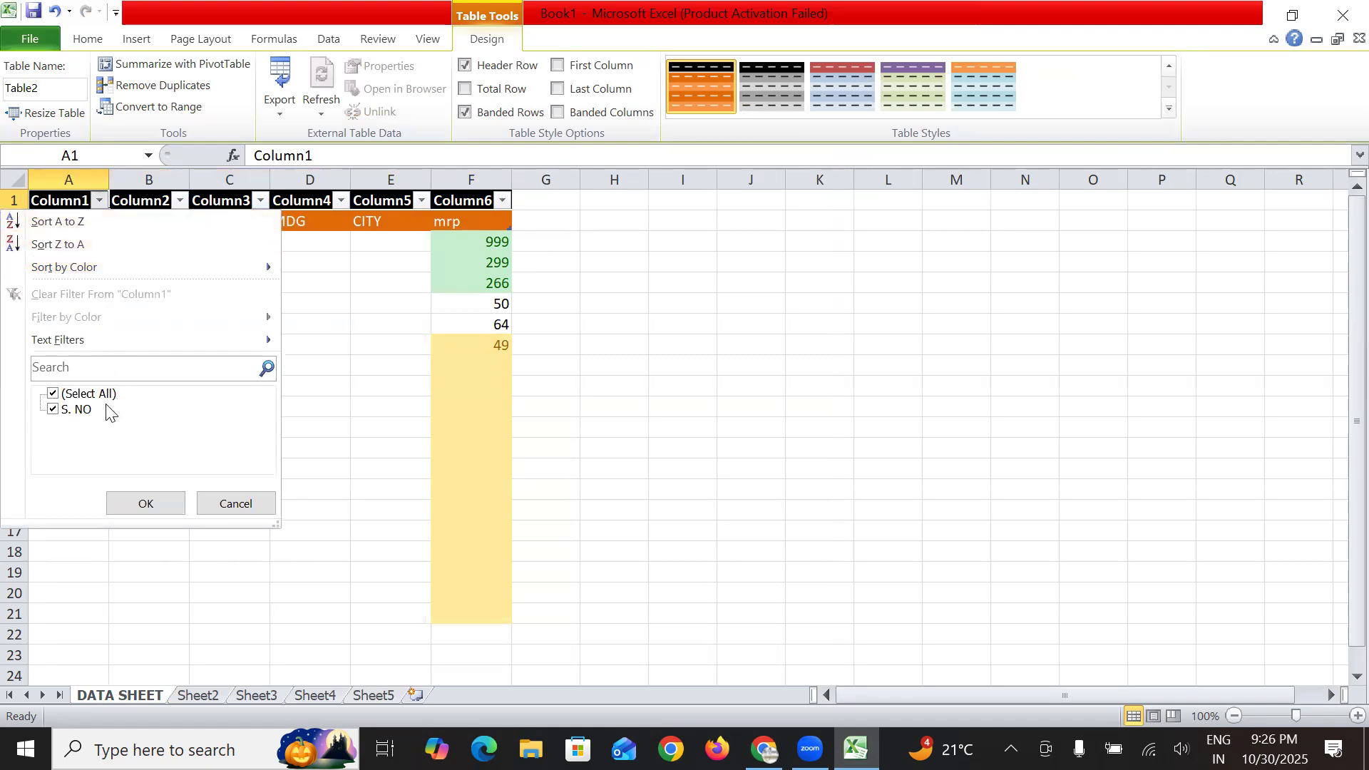
click(227, 506)
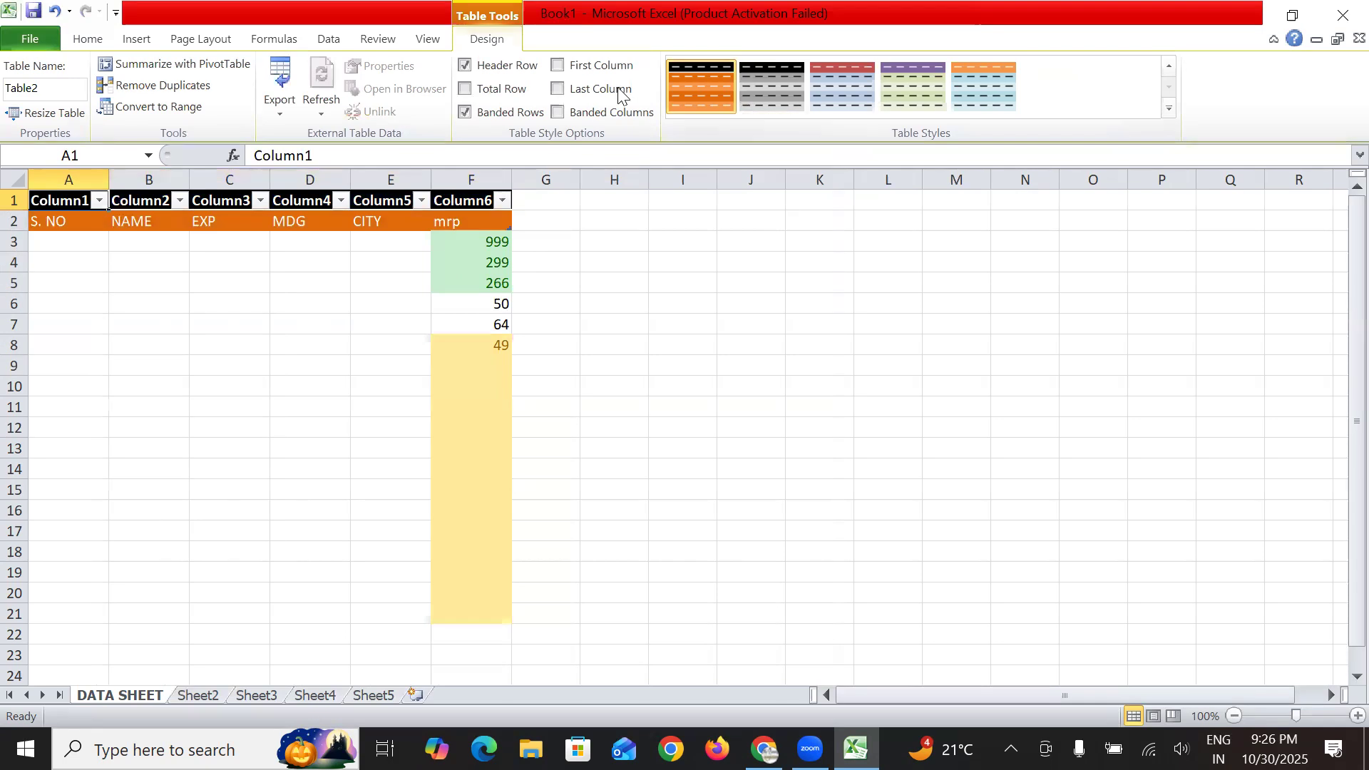
click(58, 12)
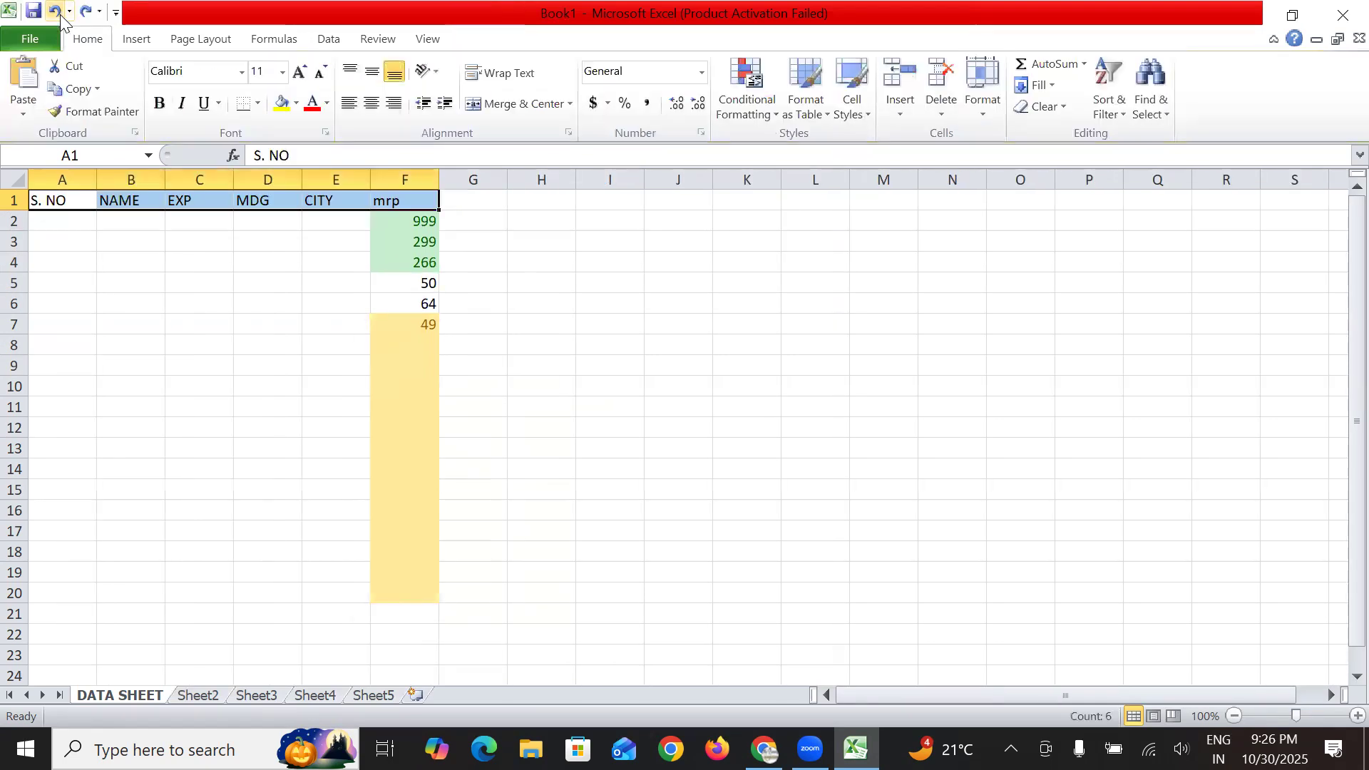
Apply the Bad cell style to the headings in A1:F1 and reset them to the Normal style.
click(862, 114)
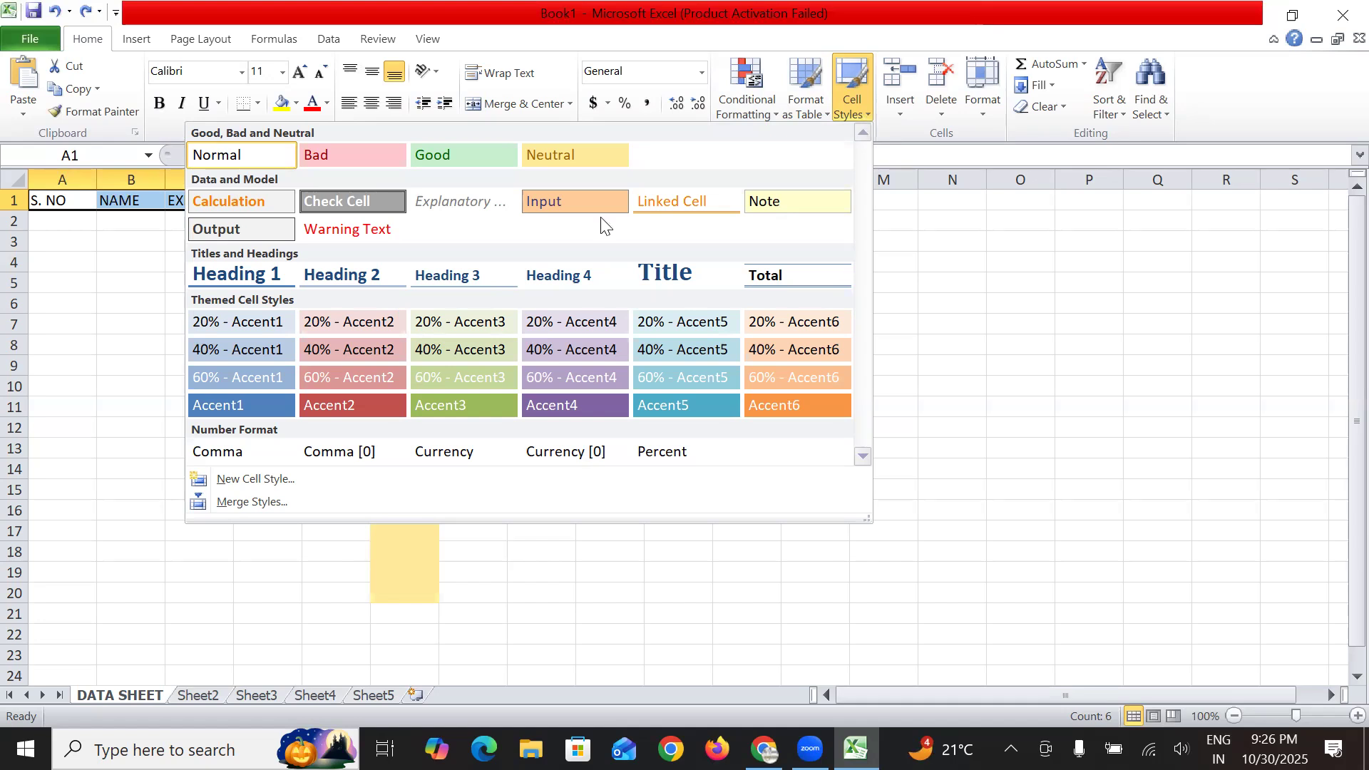
click(327, 151)
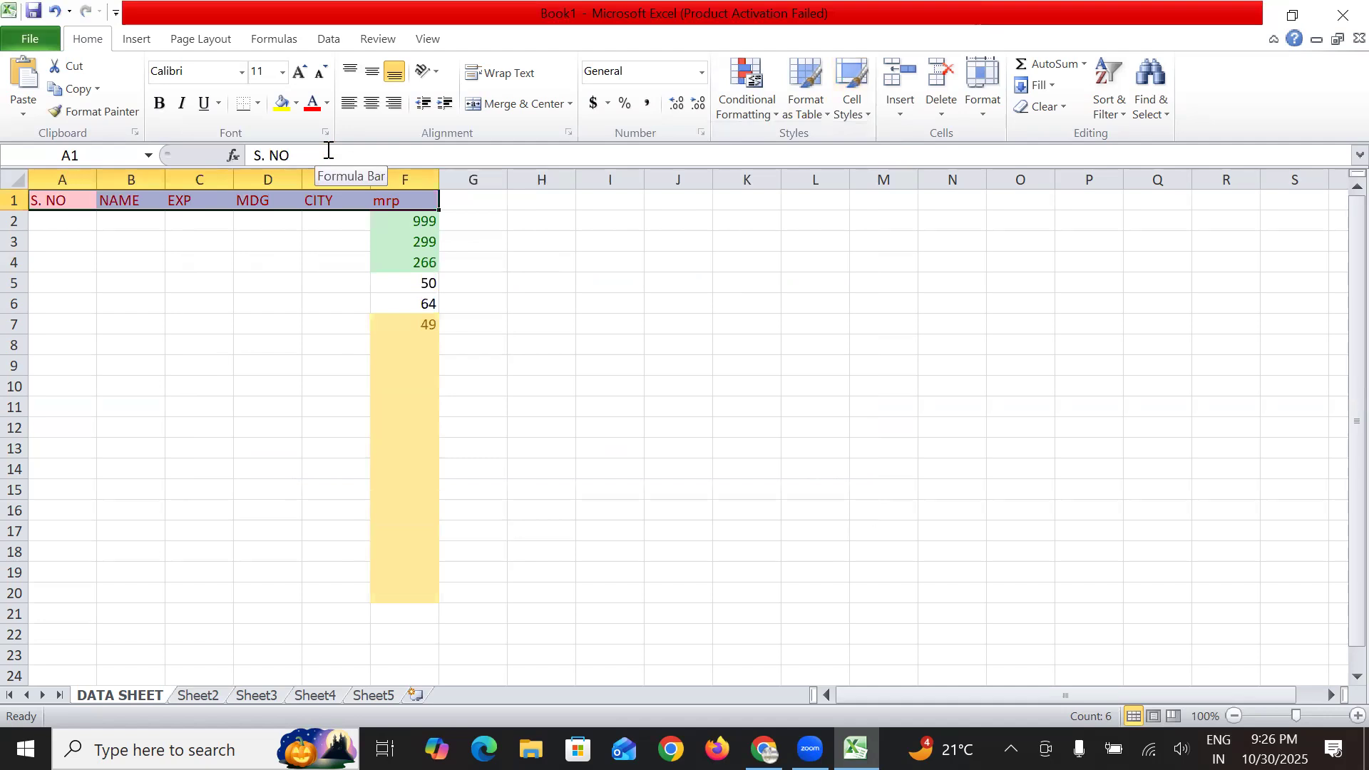
click(902, 110)
click(861, 112)
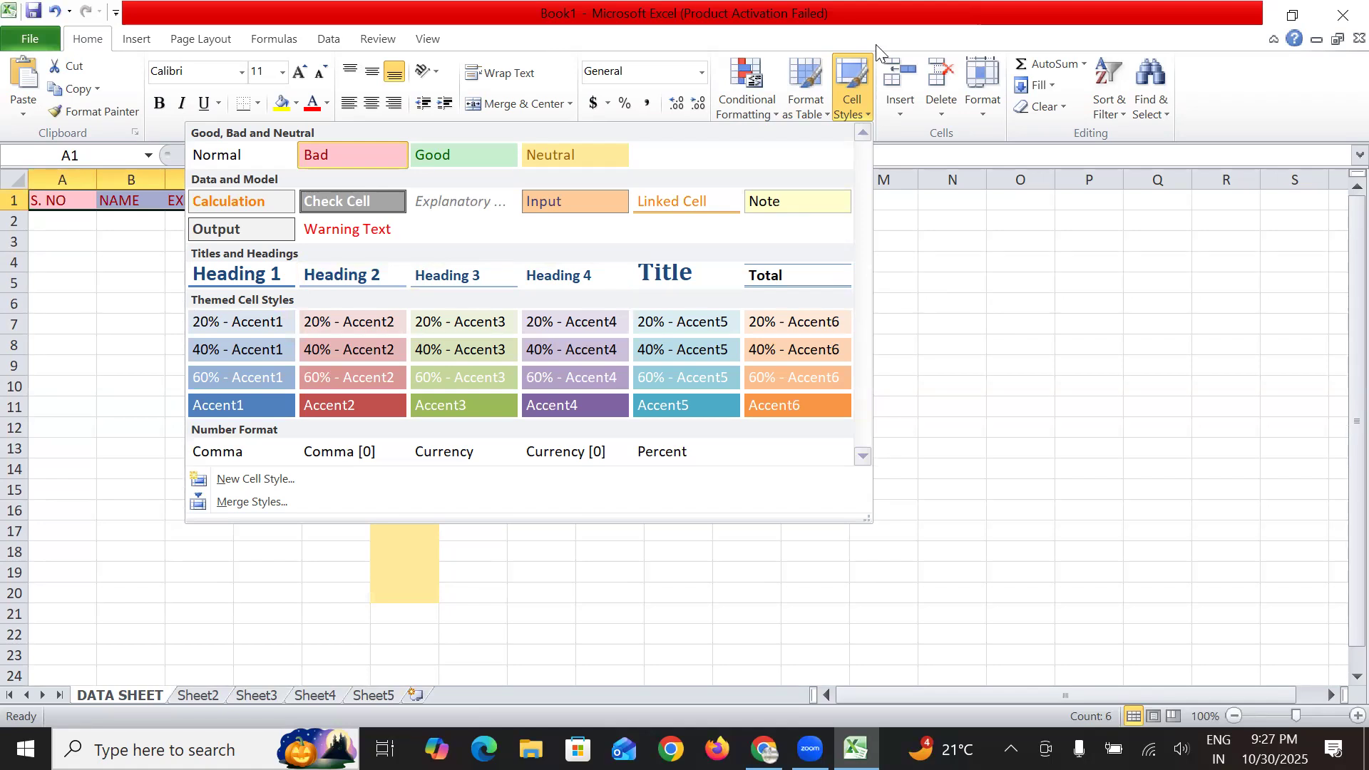
click(263, 158)
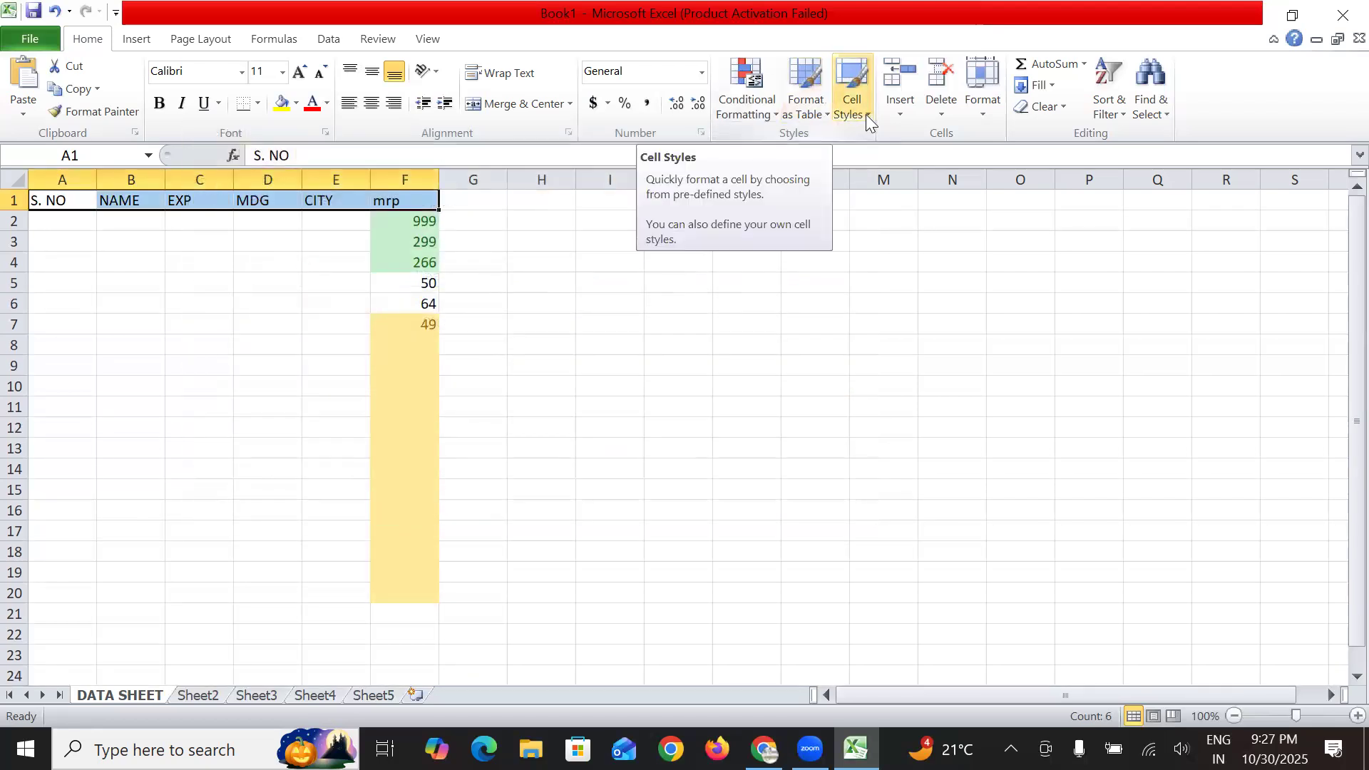
click(891, 112)
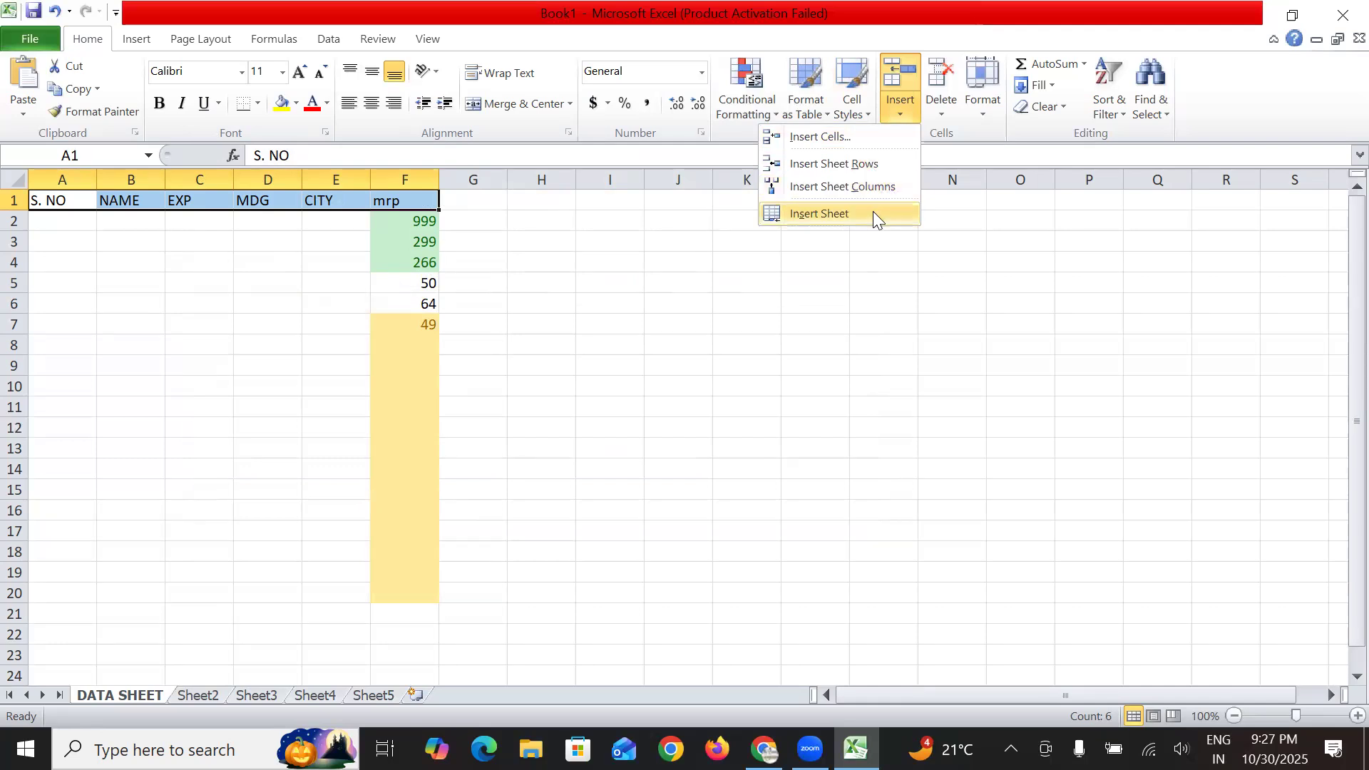
click(704, 349)
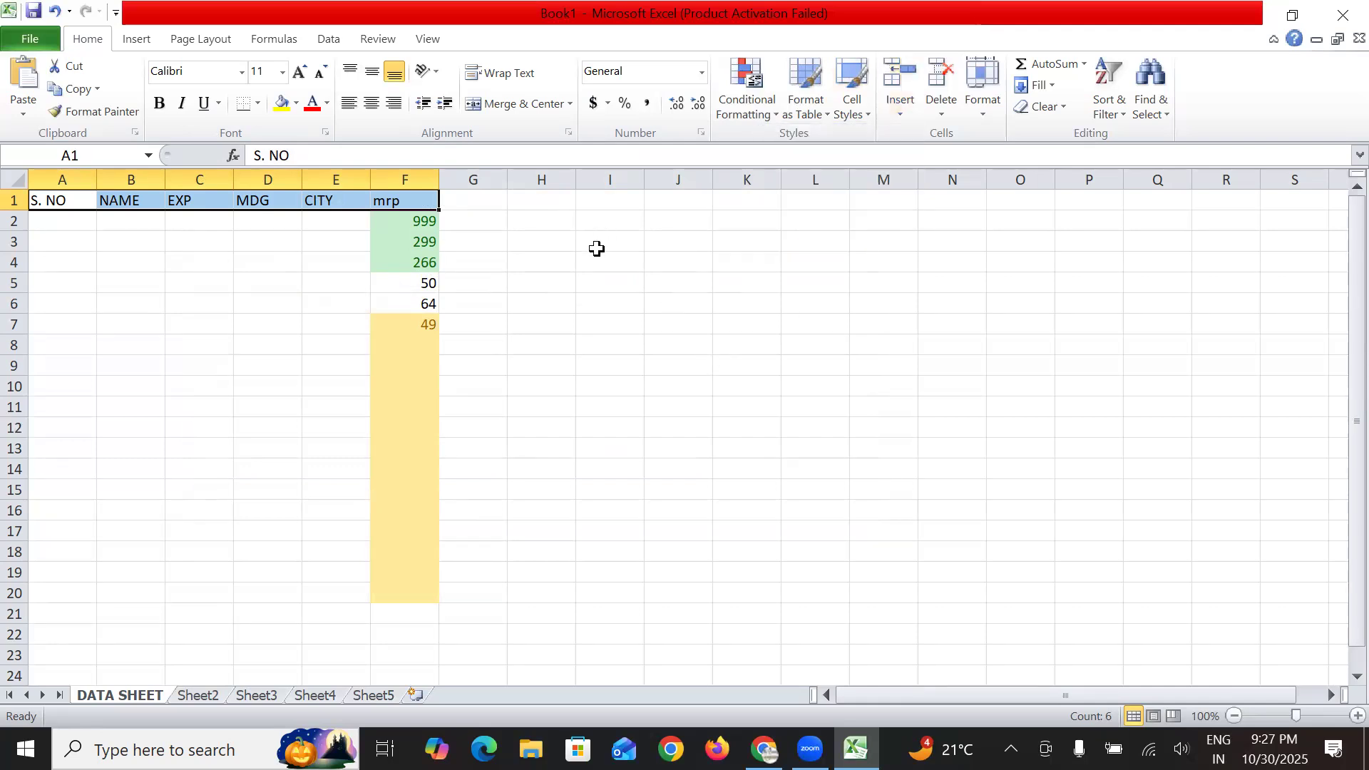
Merge cells I2 and J2 into one cell with Merge Cells.
drag(616, 221, 703, 224)
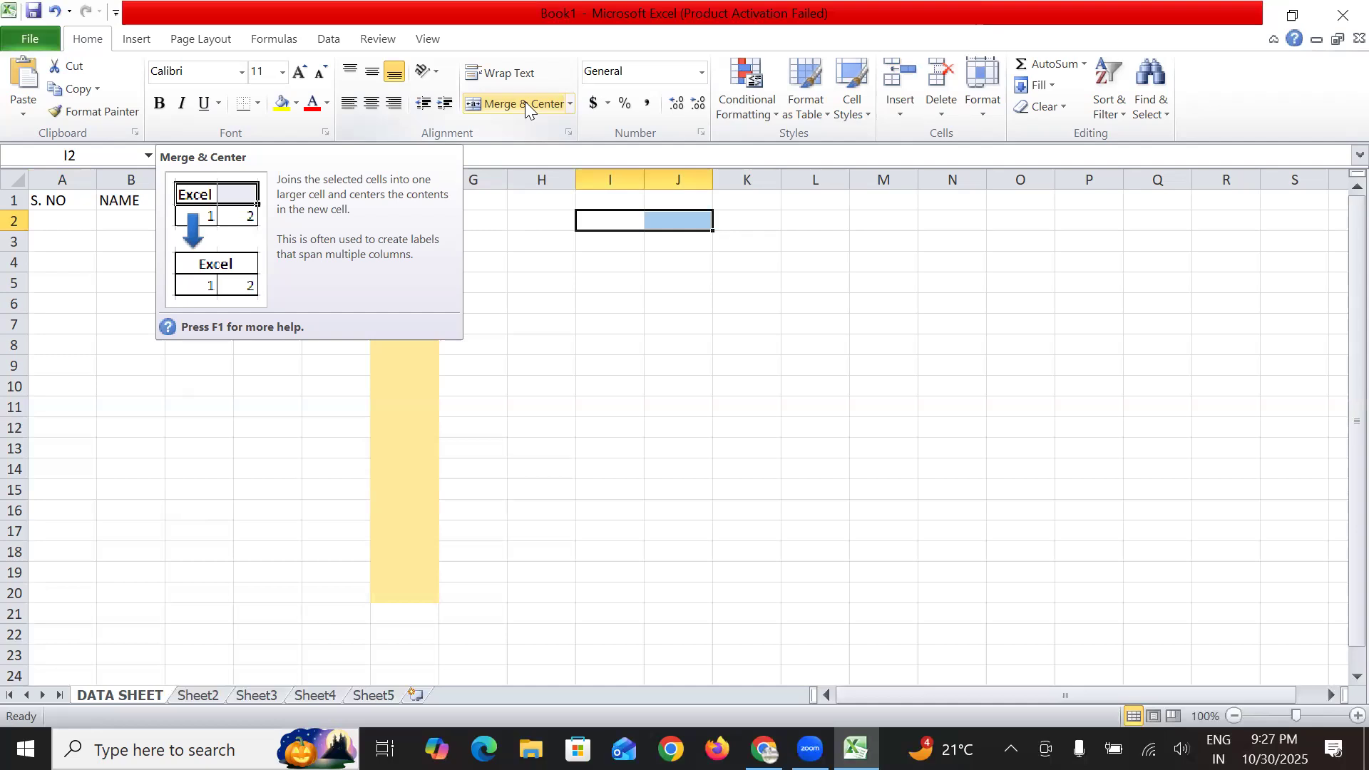
click(572, 103)
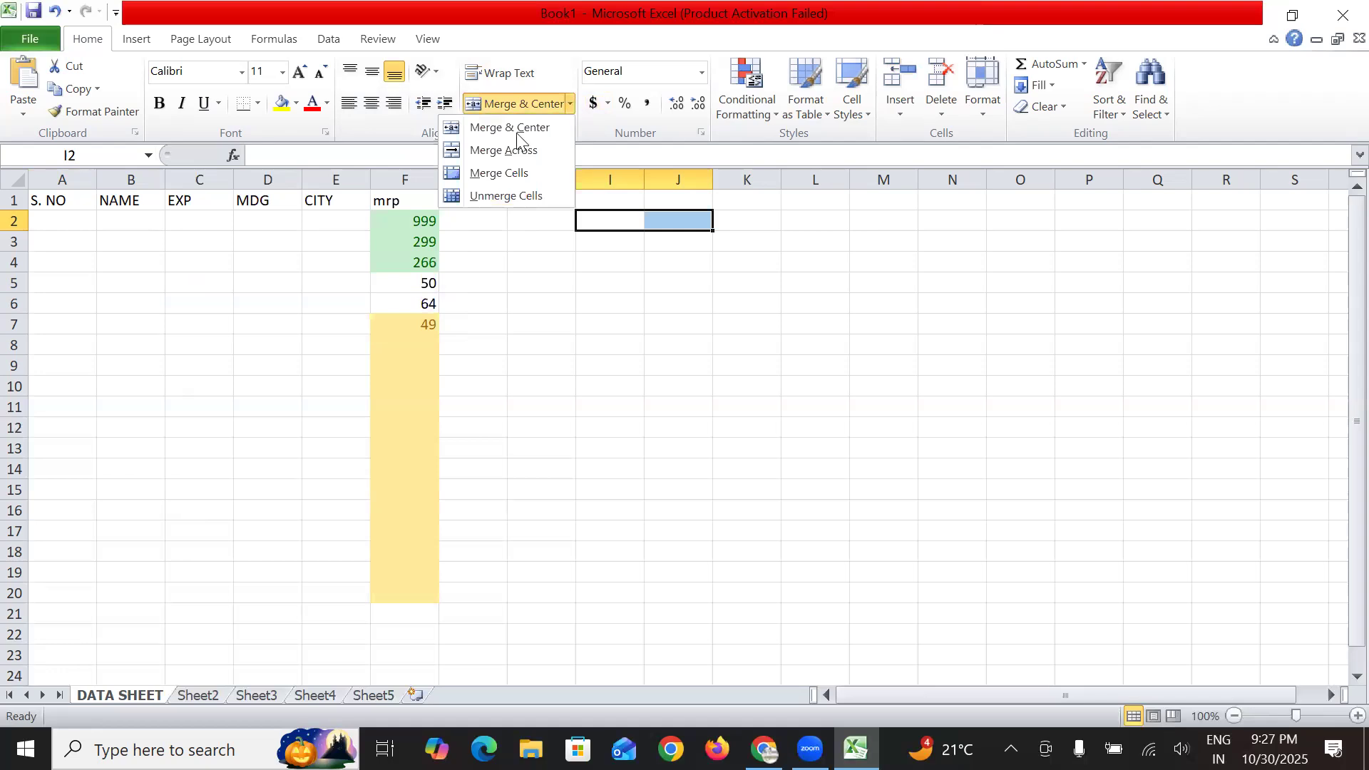
click(515, 174)
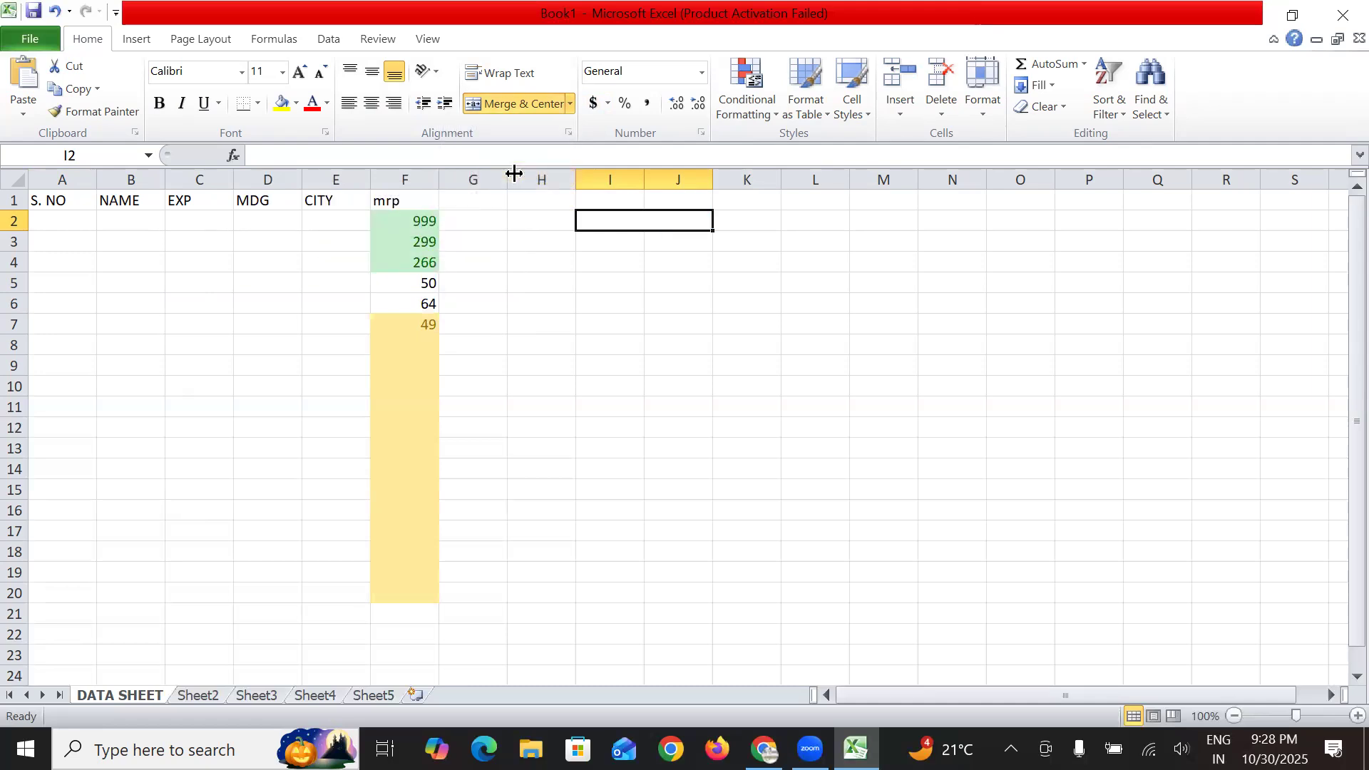
click(661, 280)
drag(663, 227, 610, 221)
click(512, 104)
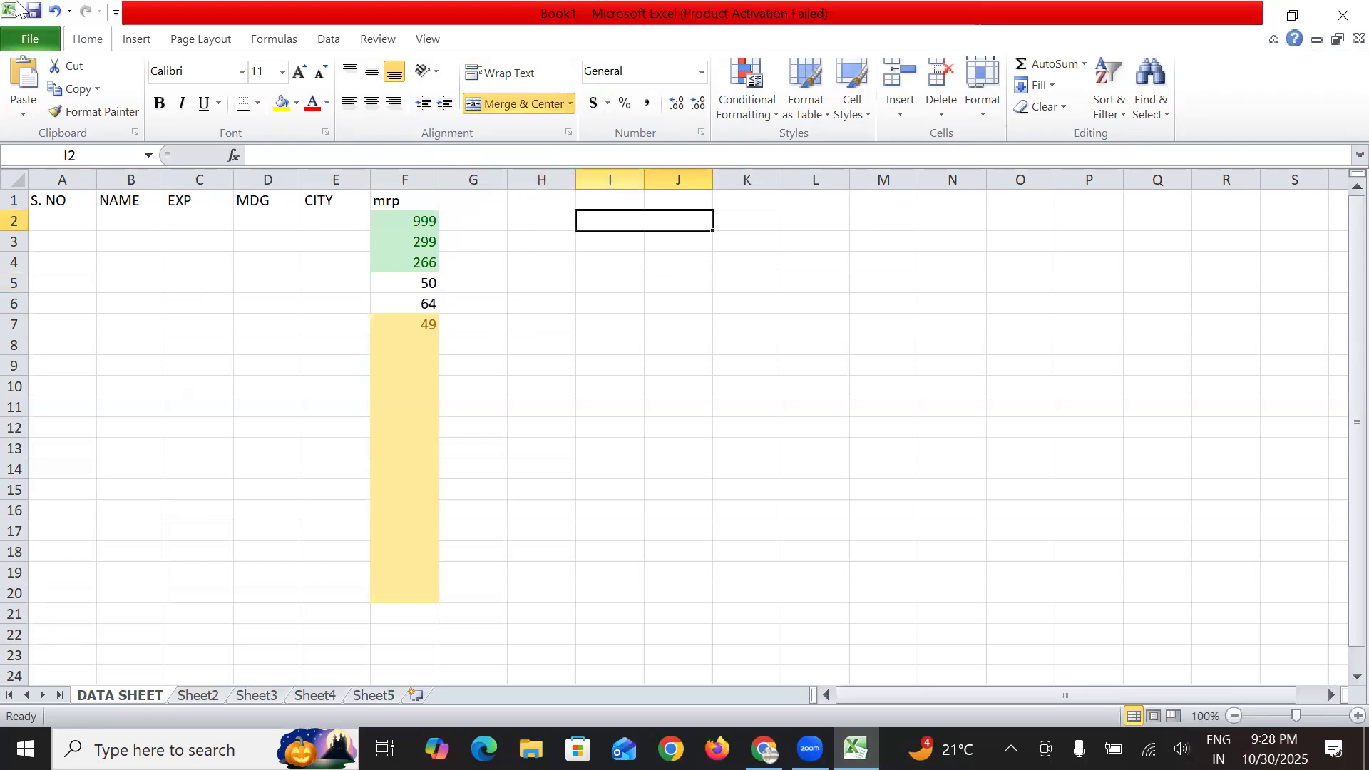
Apply a thick box border around the merged cell I2:J2.
click(254, 104)
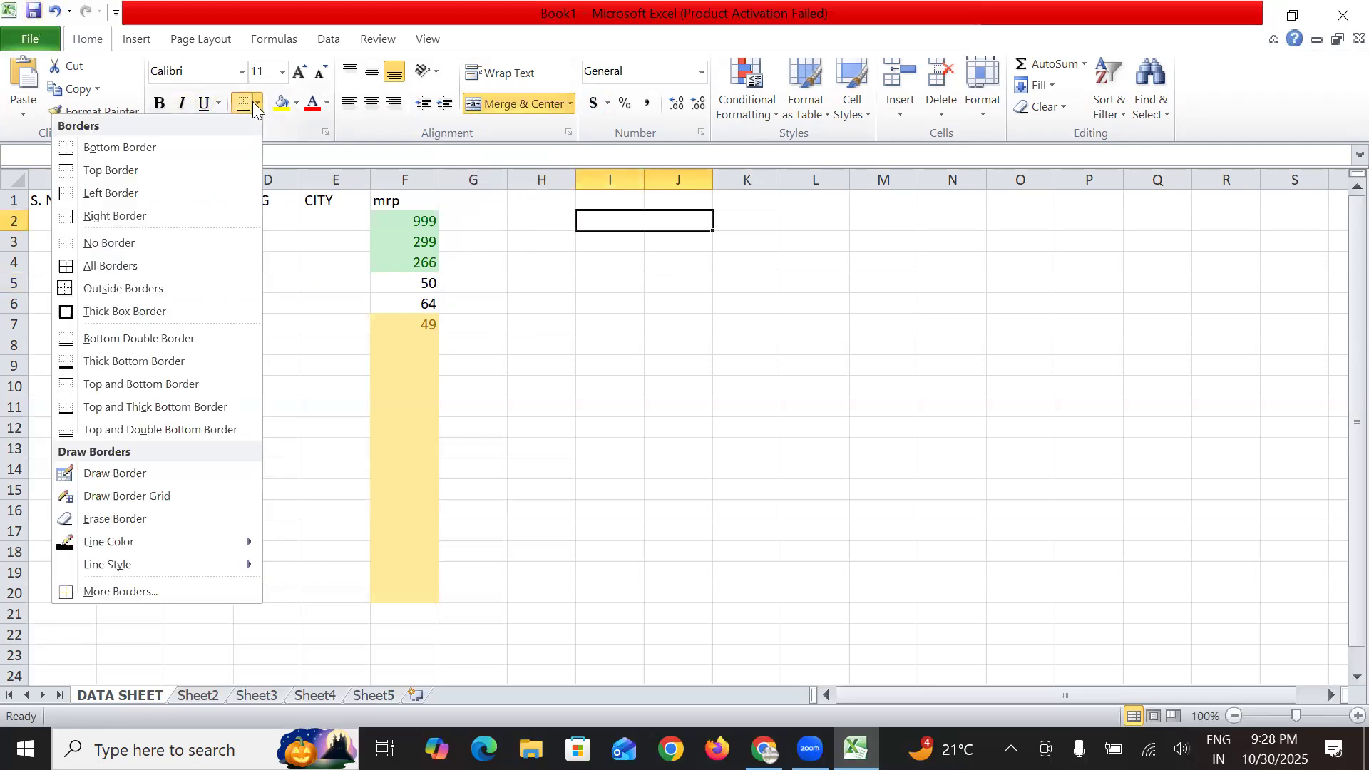
click(625, 407)
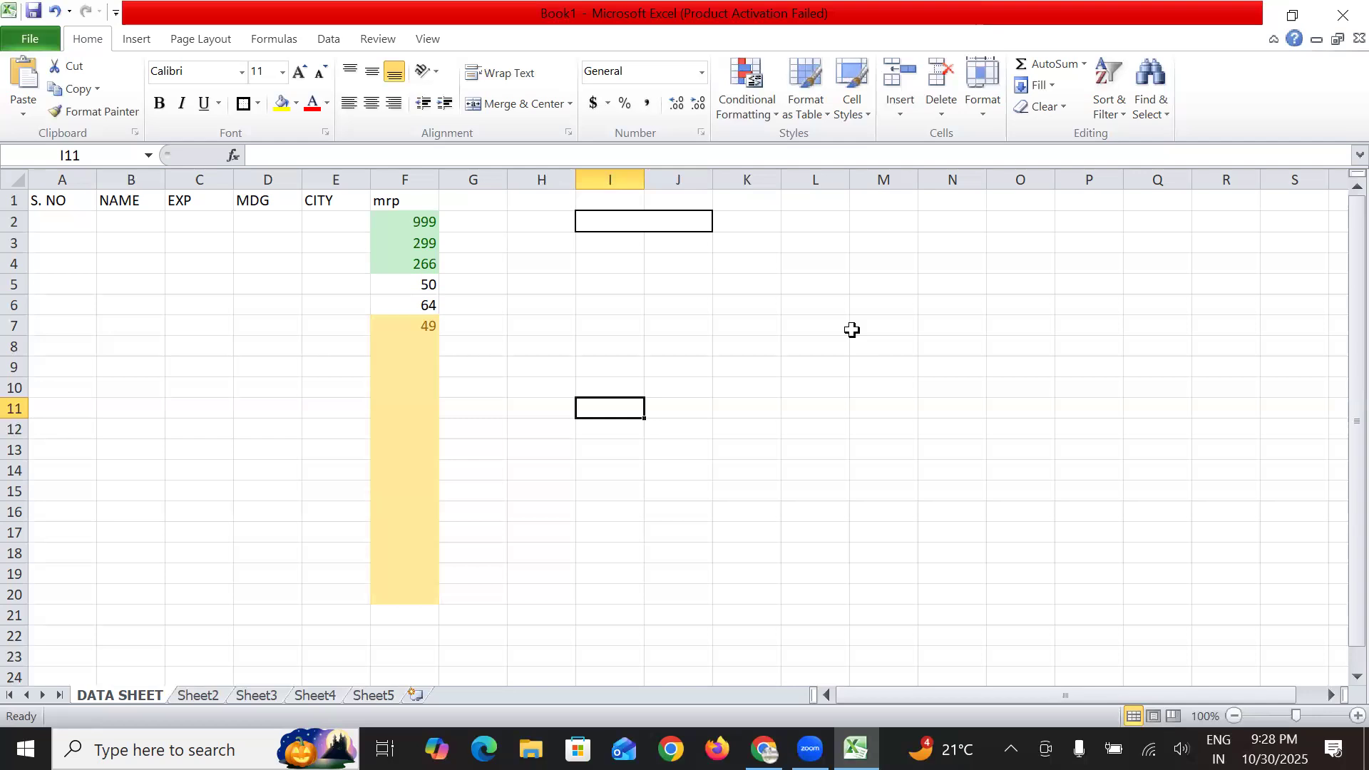
drag(90, 201, 704, 225)
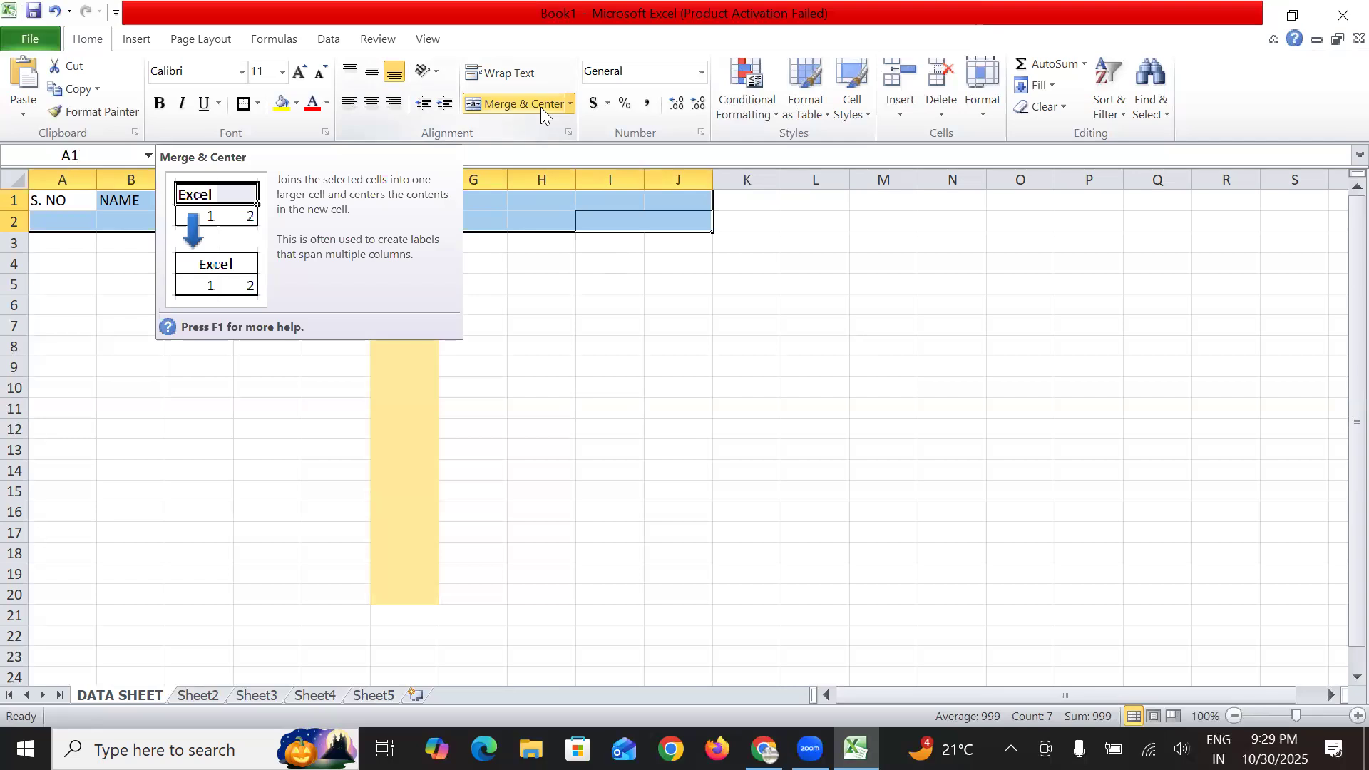
Insert a cell at N5 with the Shift cells down option.
click(950, 282)
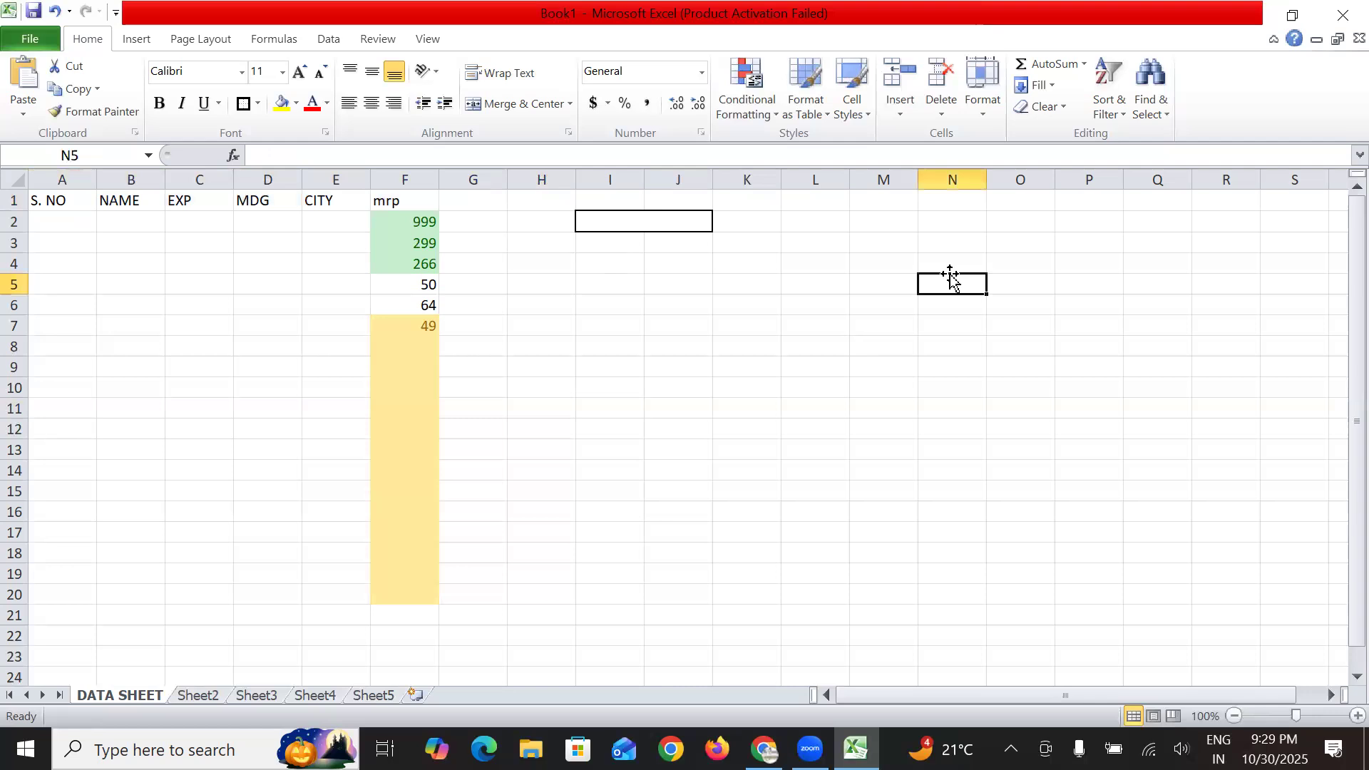
click(901, 113)
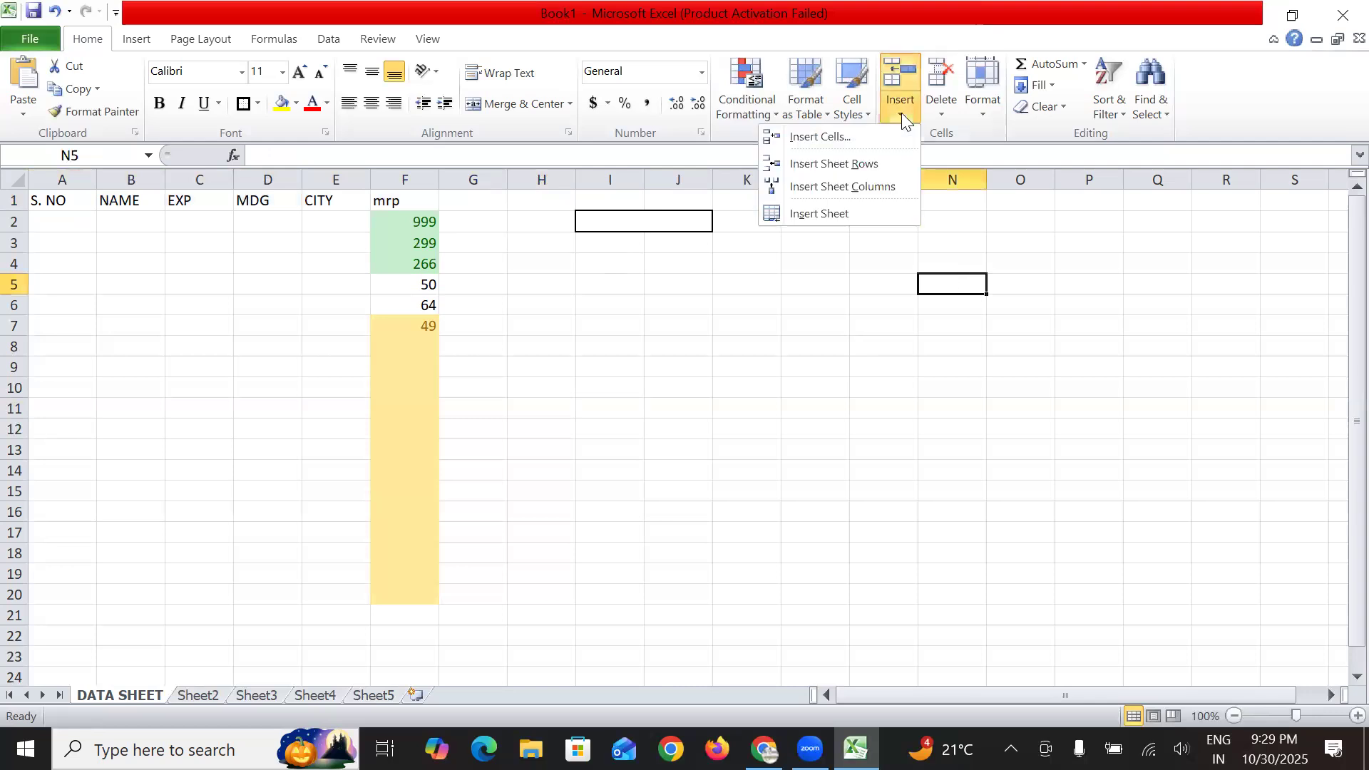
click(867, 135)
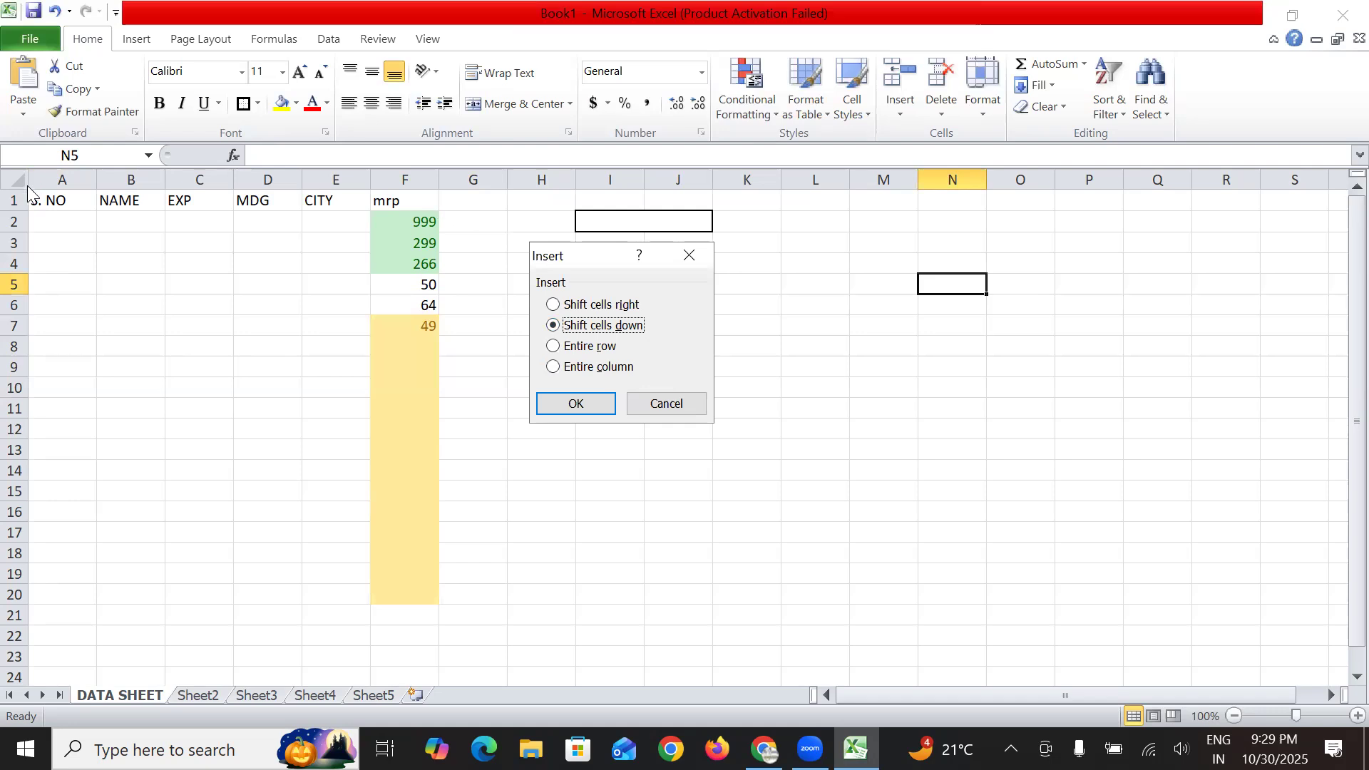
click(552, 403)
click(880, 390)
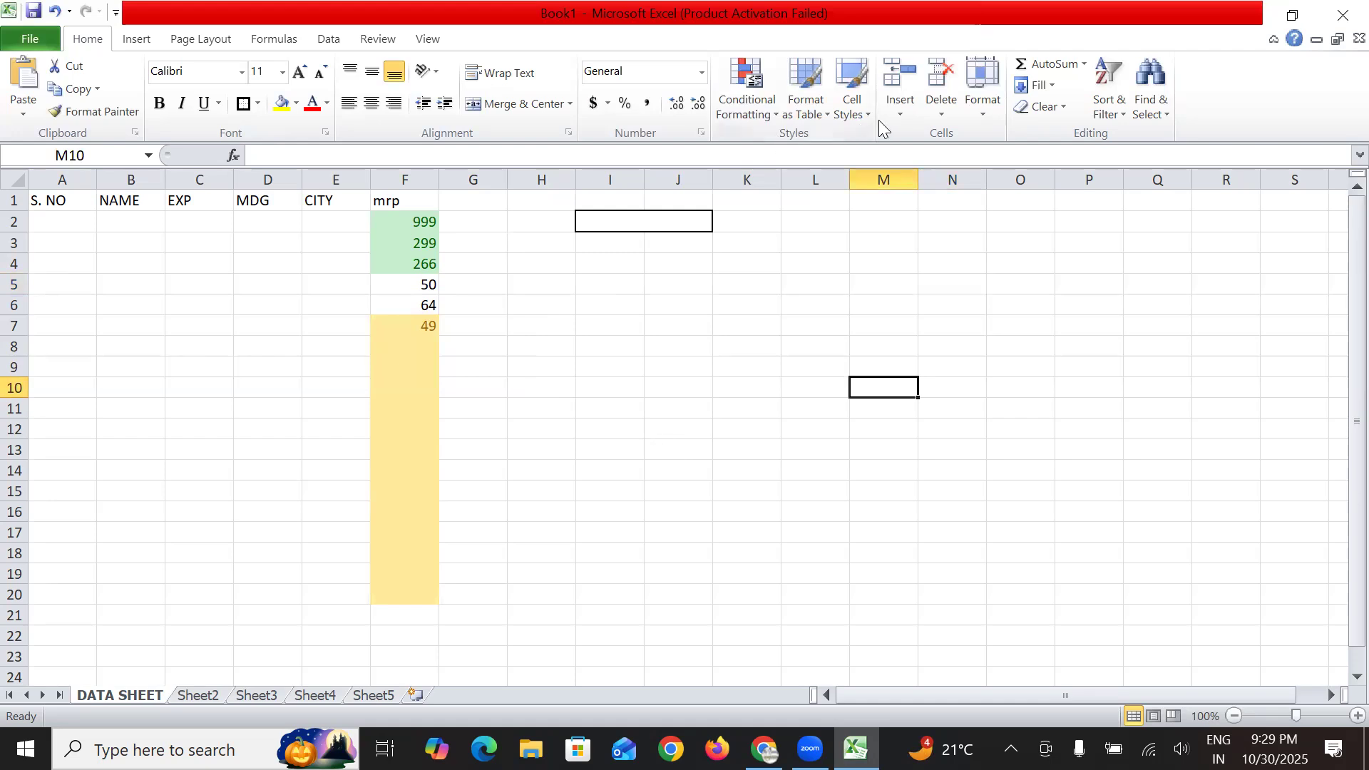
Insert a sheet row at row 10 from cell M10 and check the sheet below it.
click(900, 114)
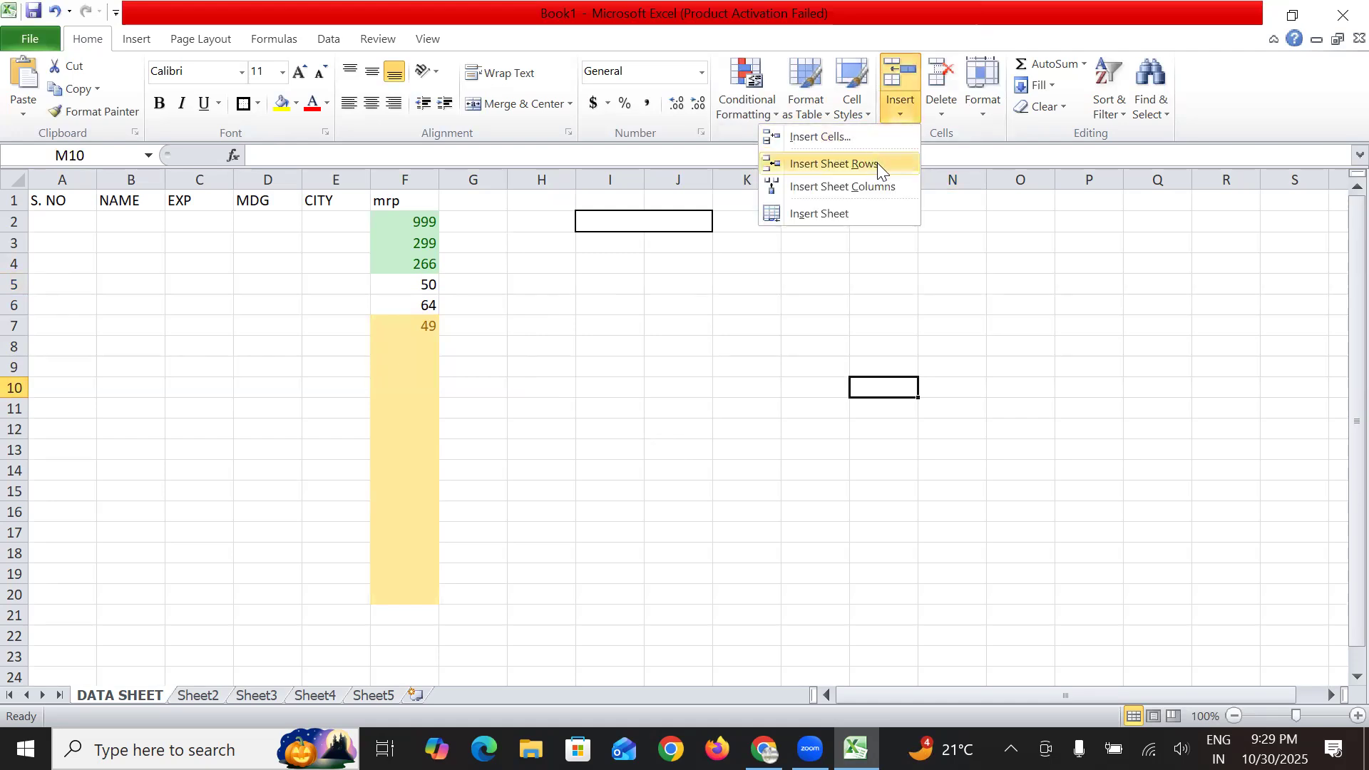
click(878, 164)
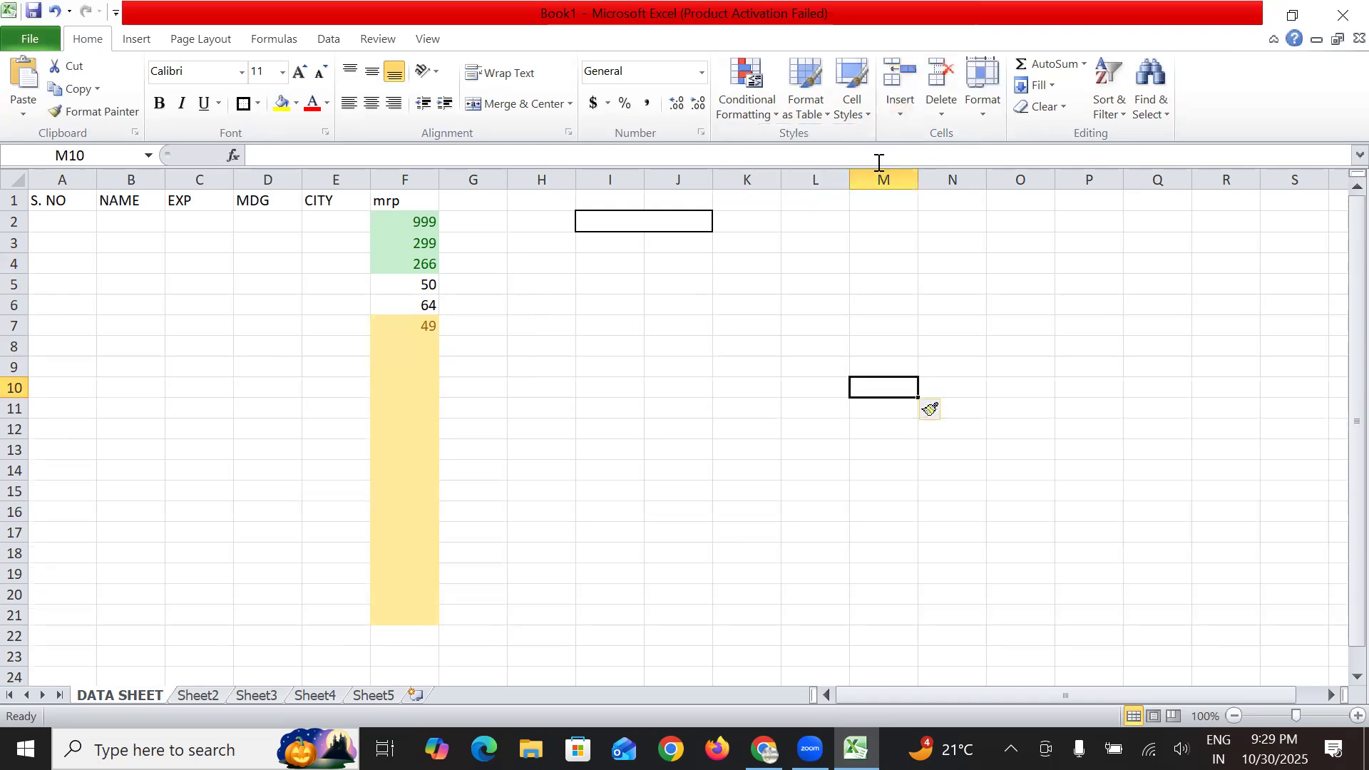
scroll(595, 370, down, 5)
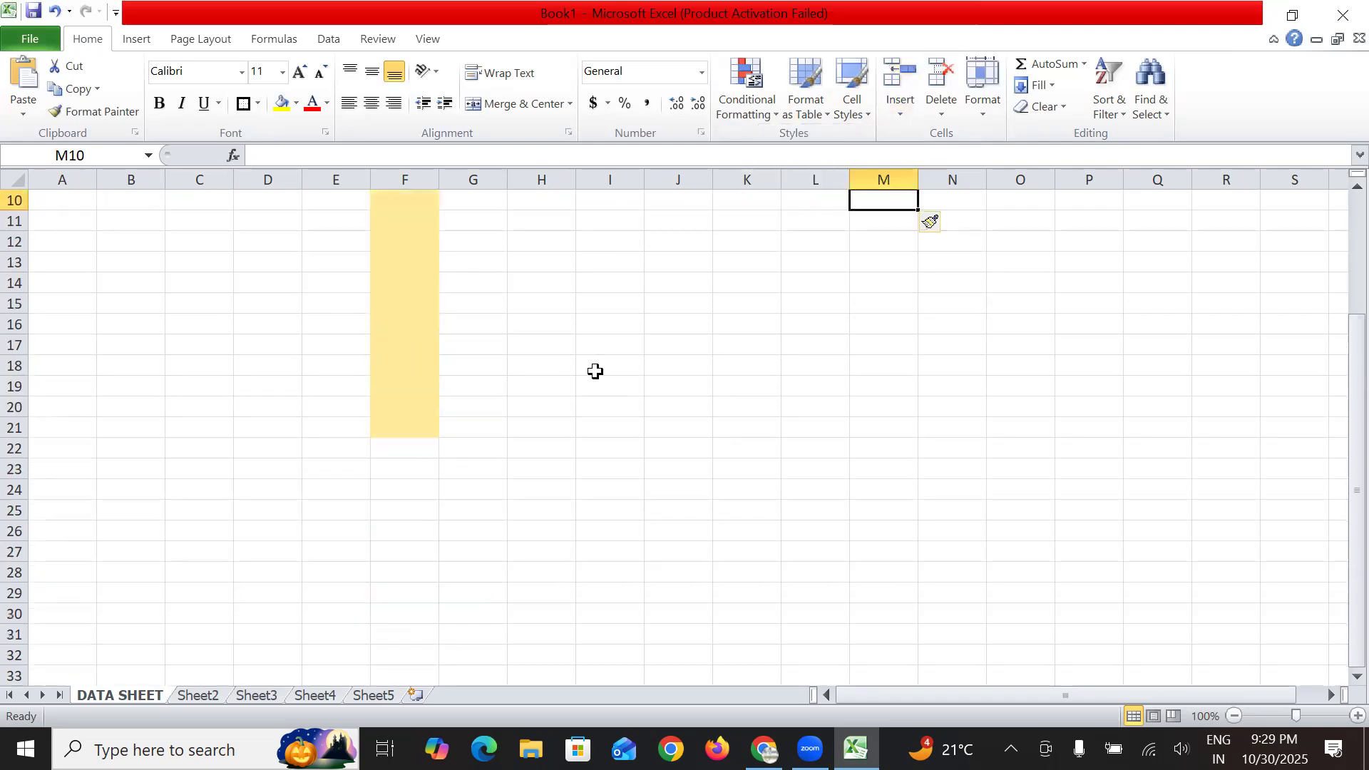
scroll(596, 371, down, 4)
scroll(595, 371, up, 9)
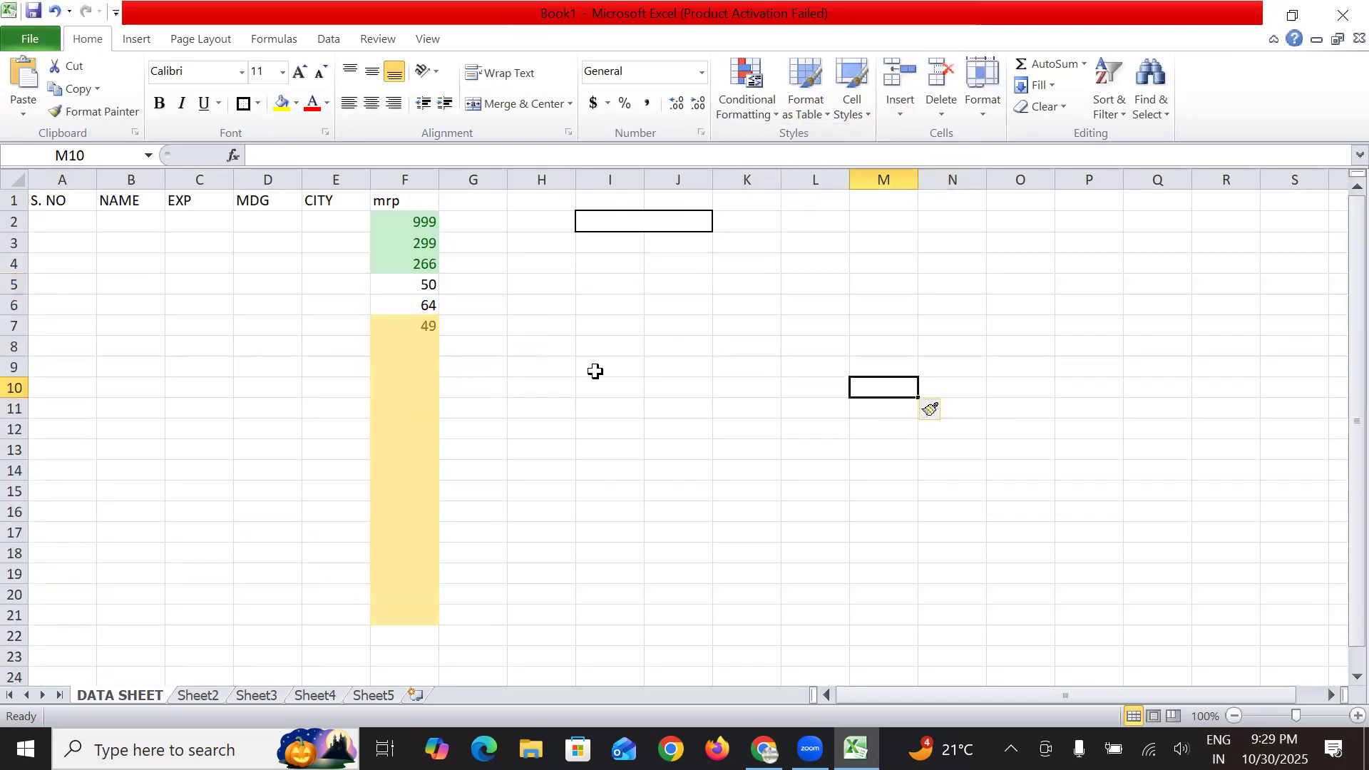
Insert a blank sheet row above the headings in row 1.
click(16, 199)
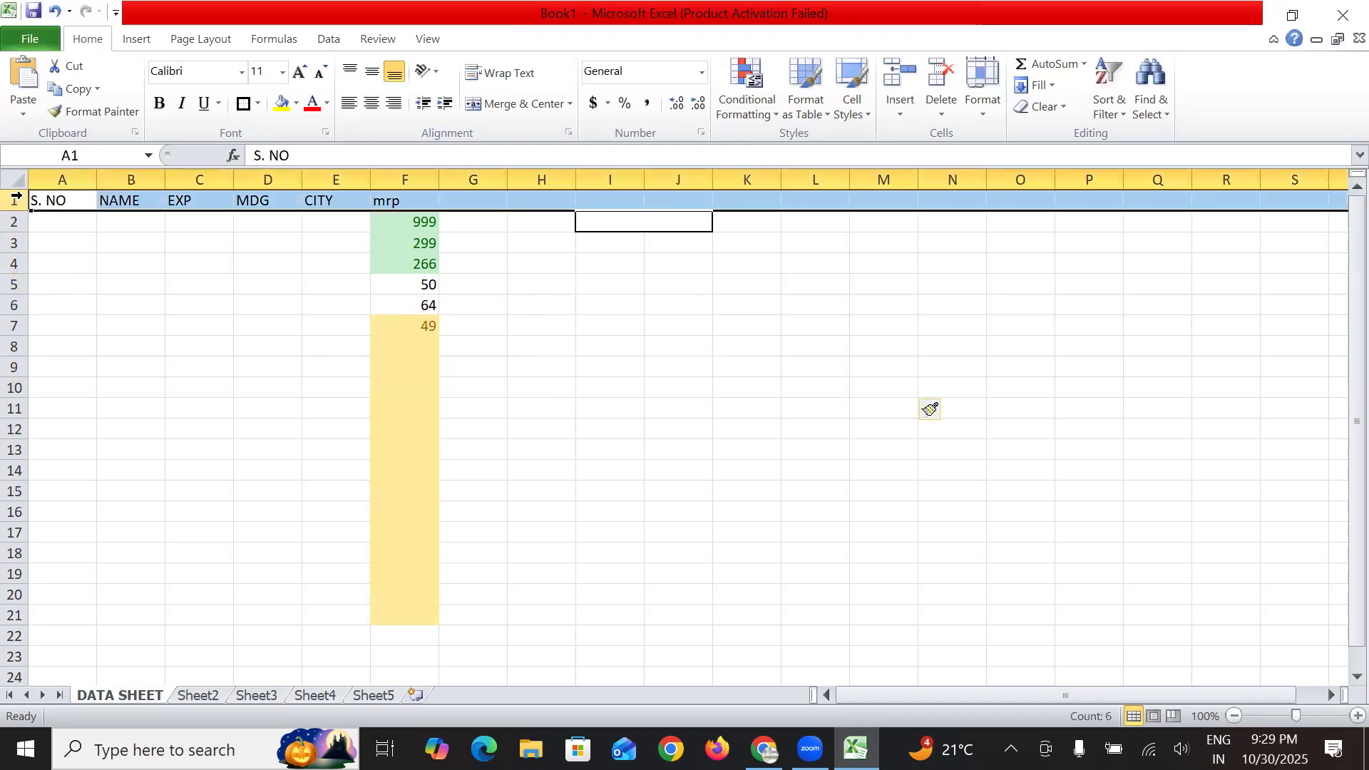
click(900, 103)
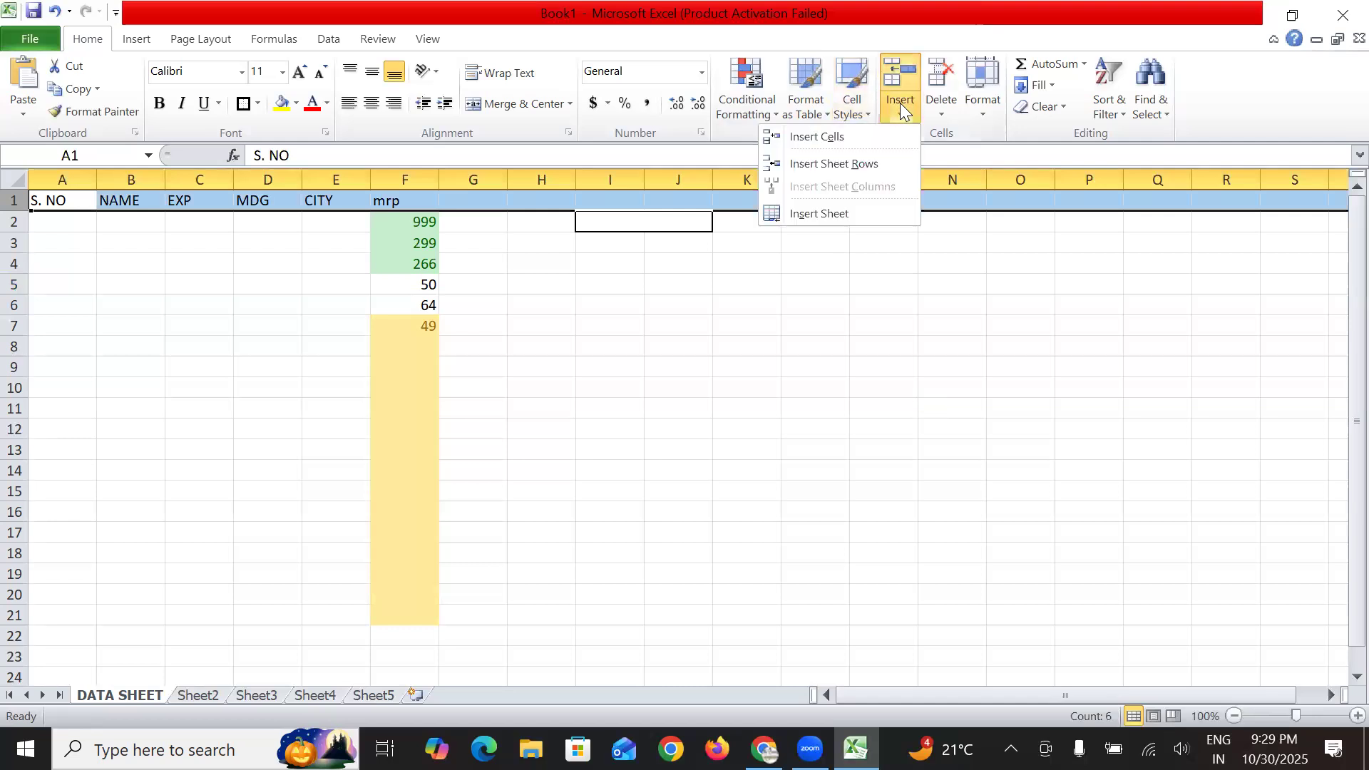
click(864, 163)
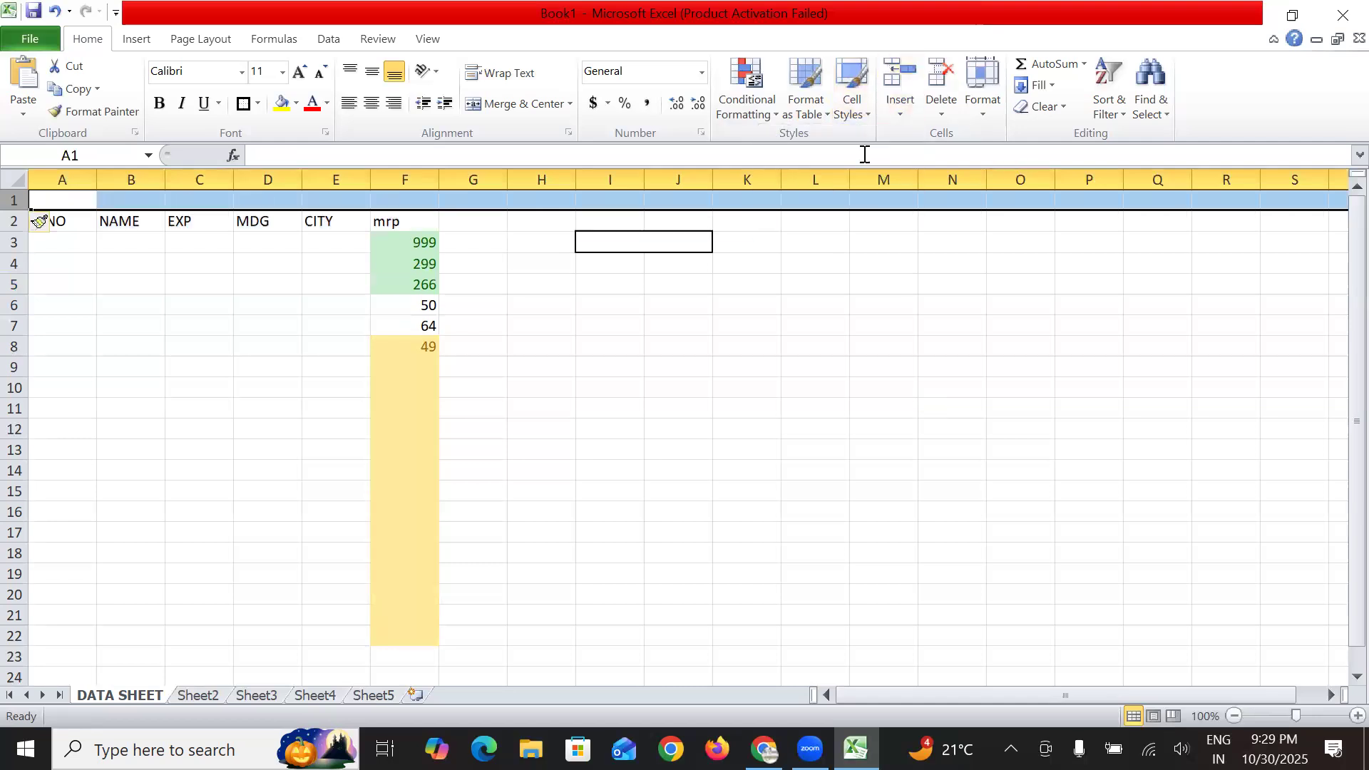
click(788, 338)
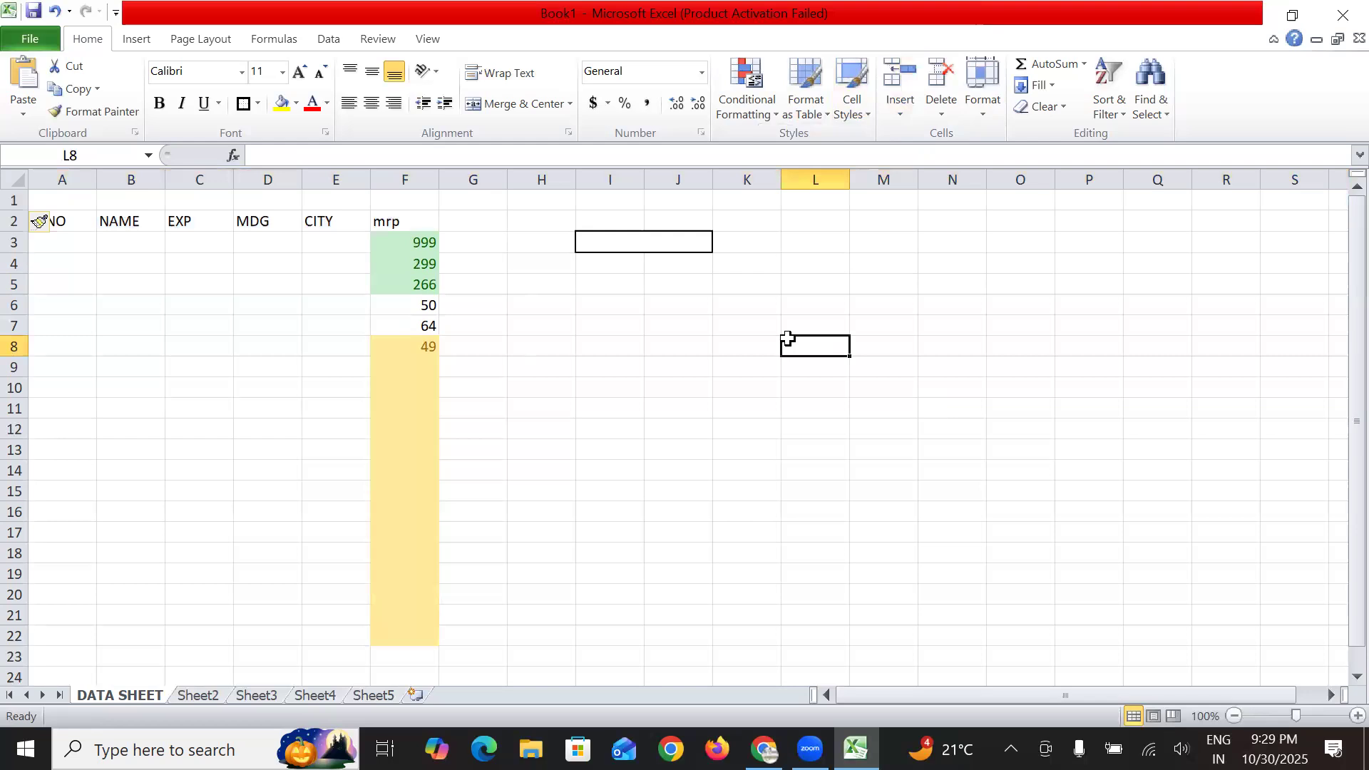
click(261, 426)
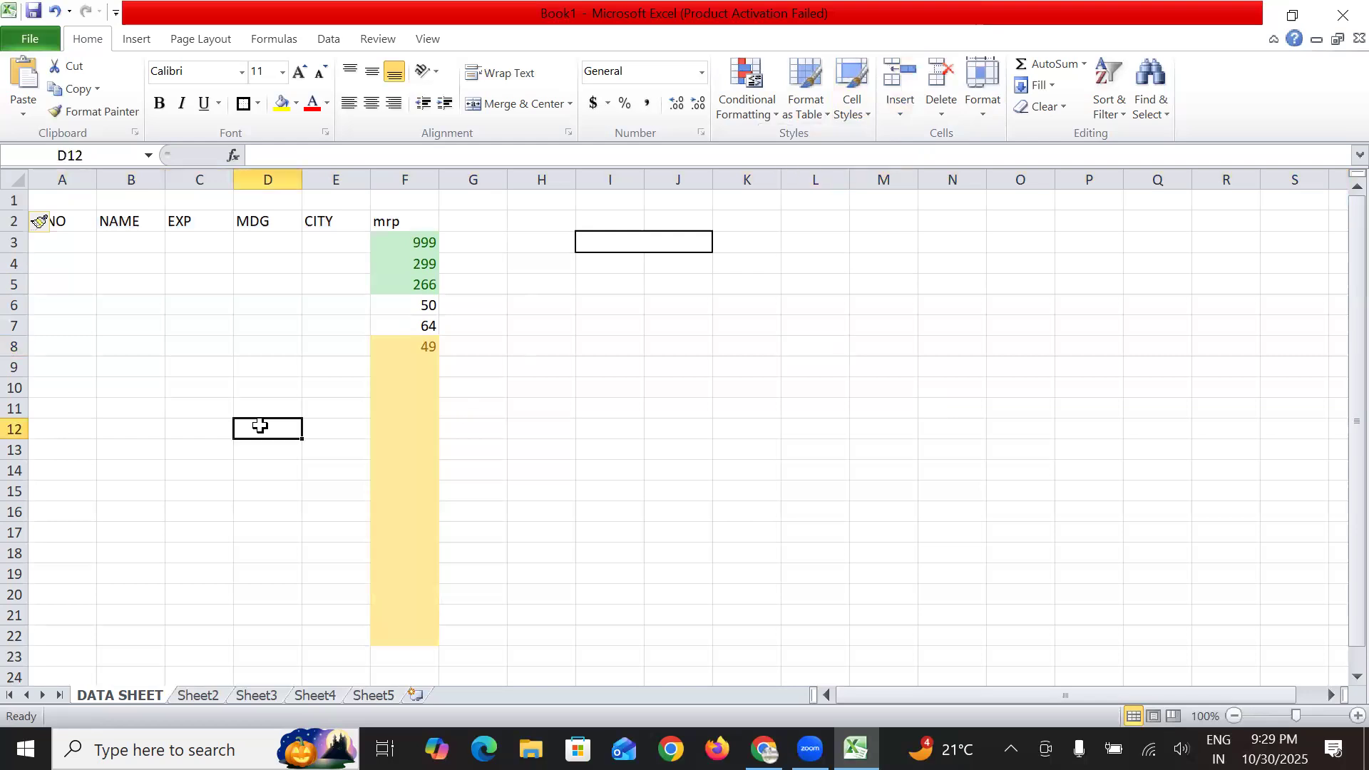
click(80, 221)
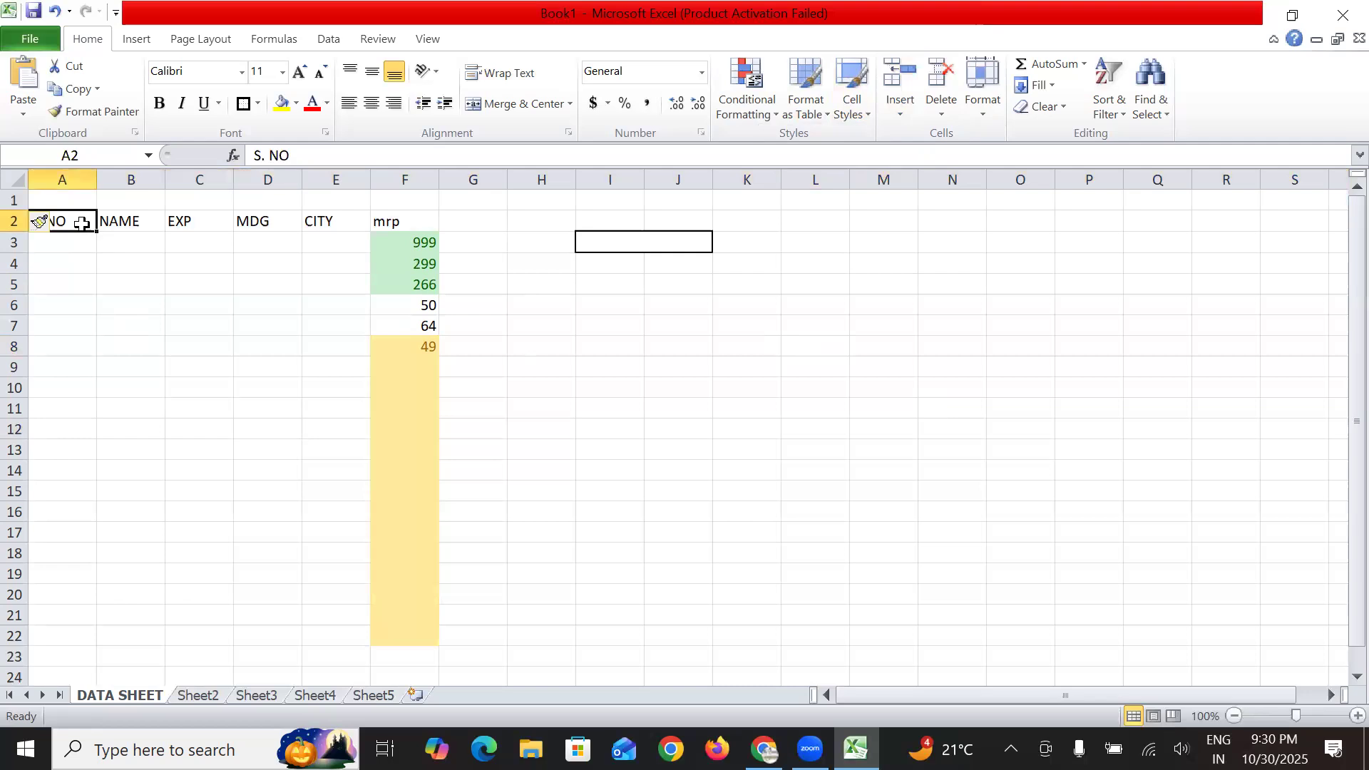
click(41, 226)
click(41, 225)
Insert a blank sheet column between the NAME and EXP columns from cell C9.
click(181, 365)
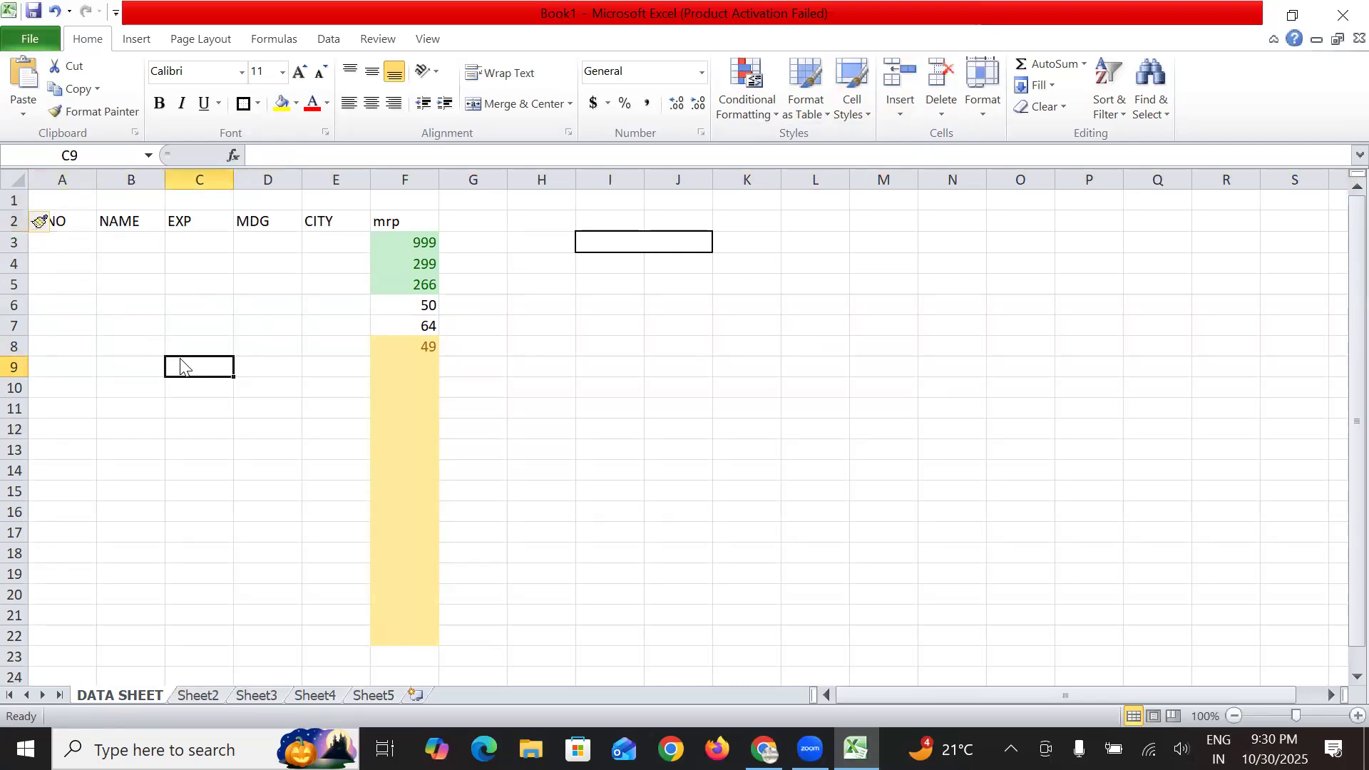
click(889, 115)
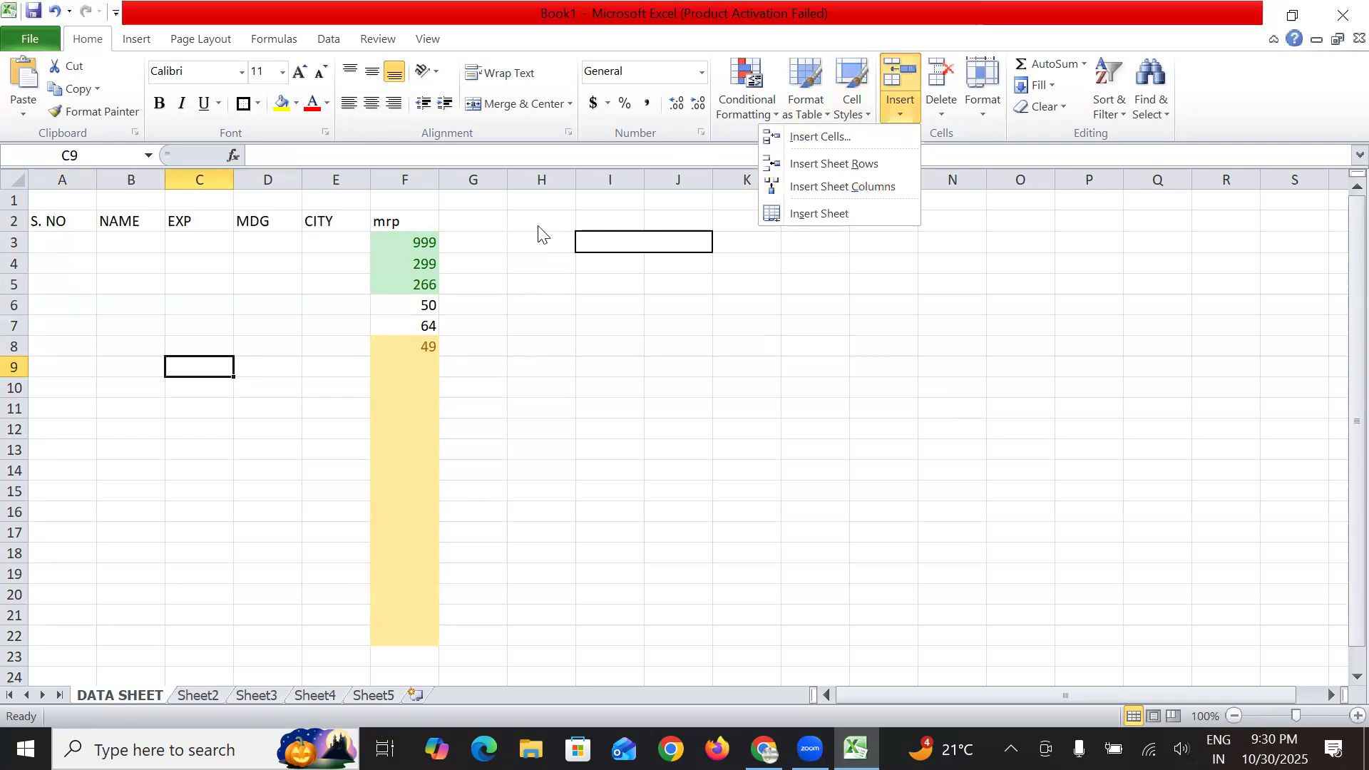
click(503, 179)
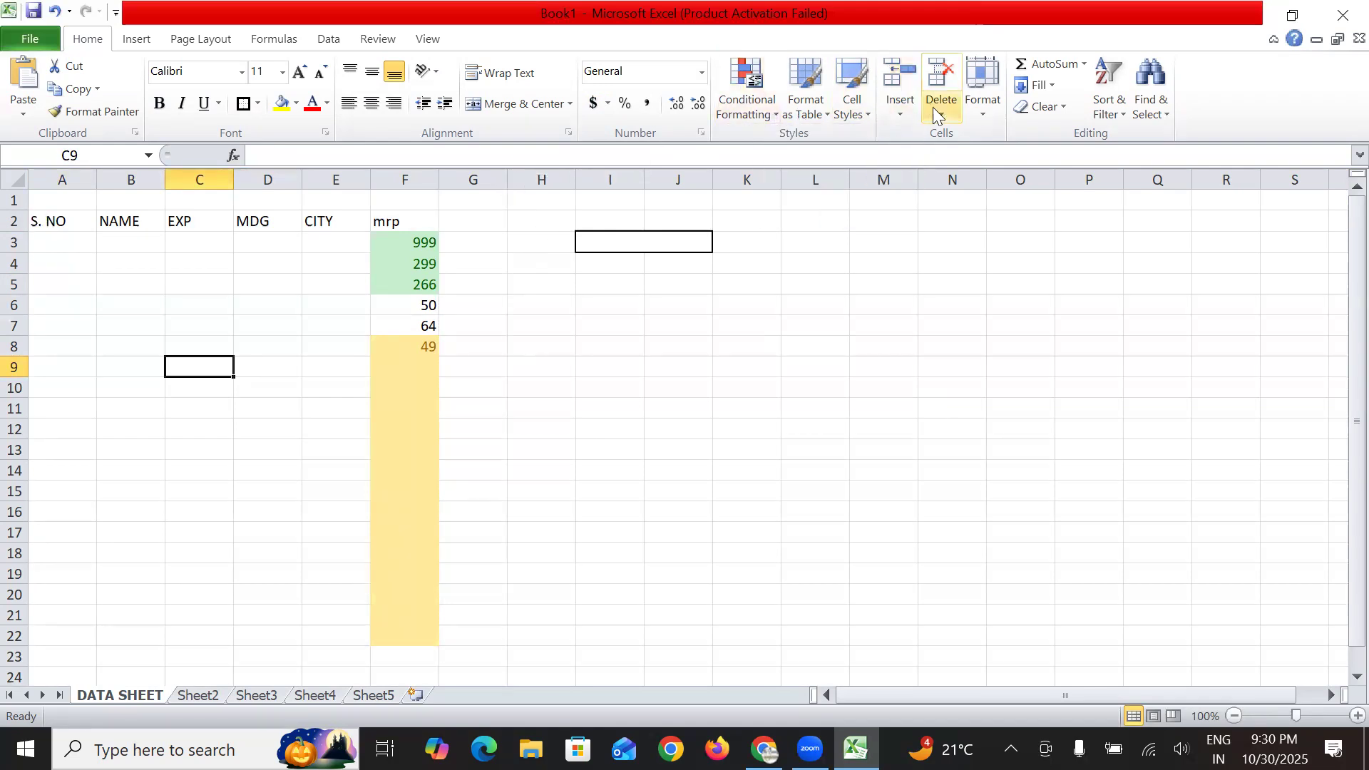
click(903, 114)
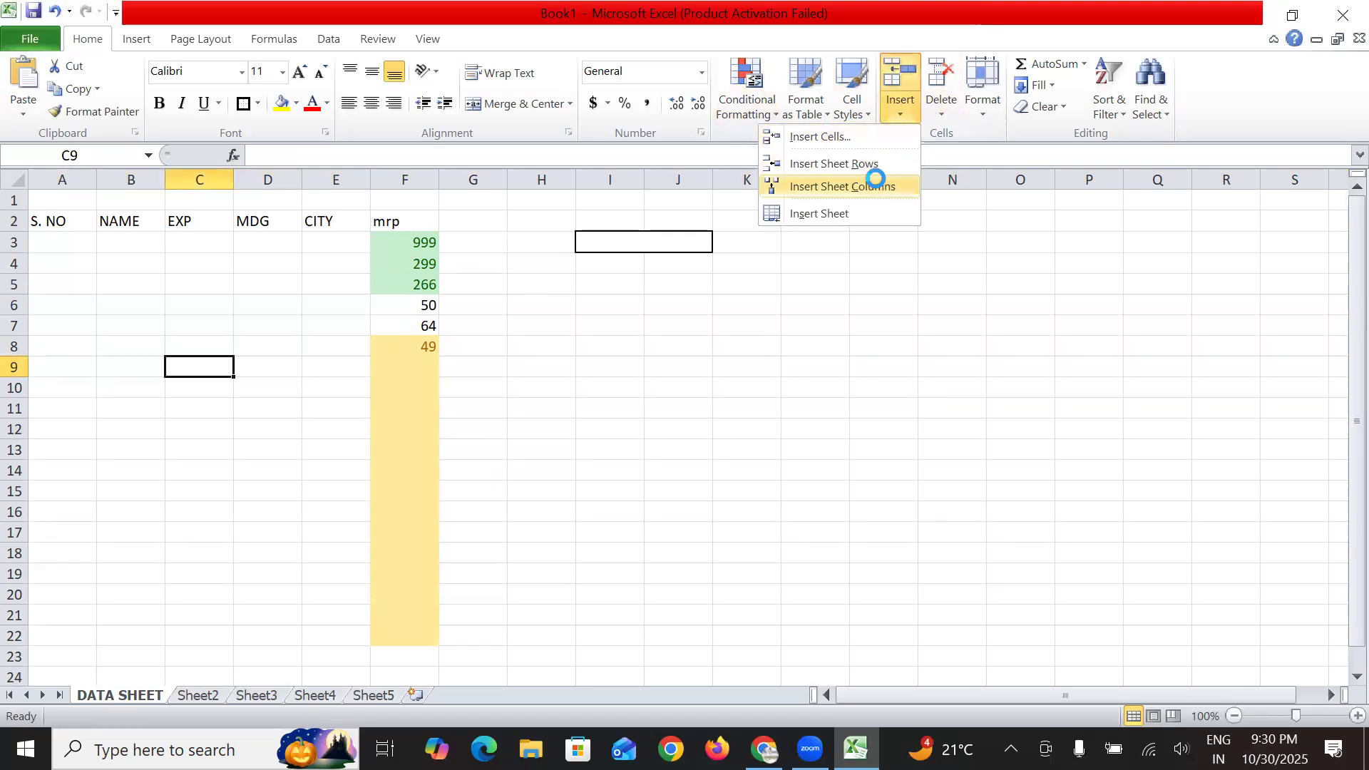
click(877, 186)
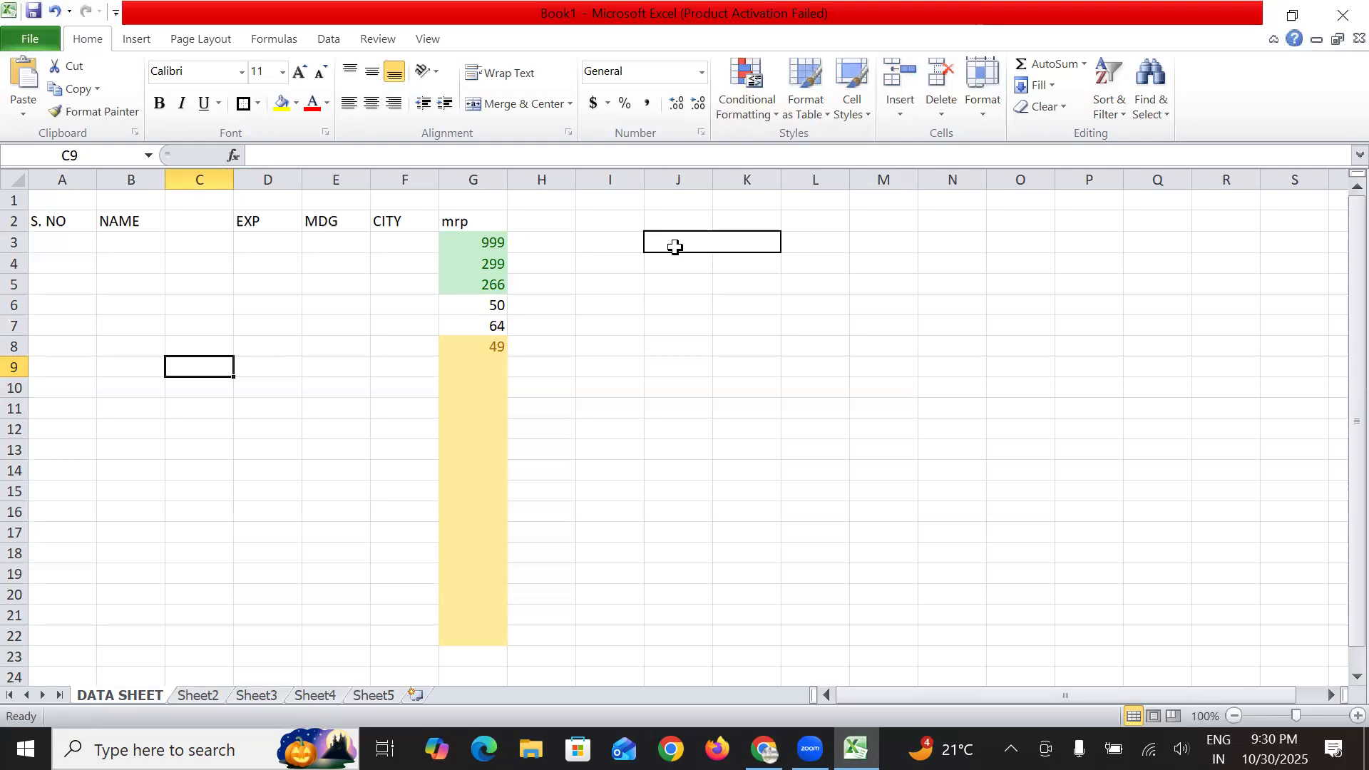
Insert a new worksheet before DATA SHEET and delete it again.
click(901, 110)
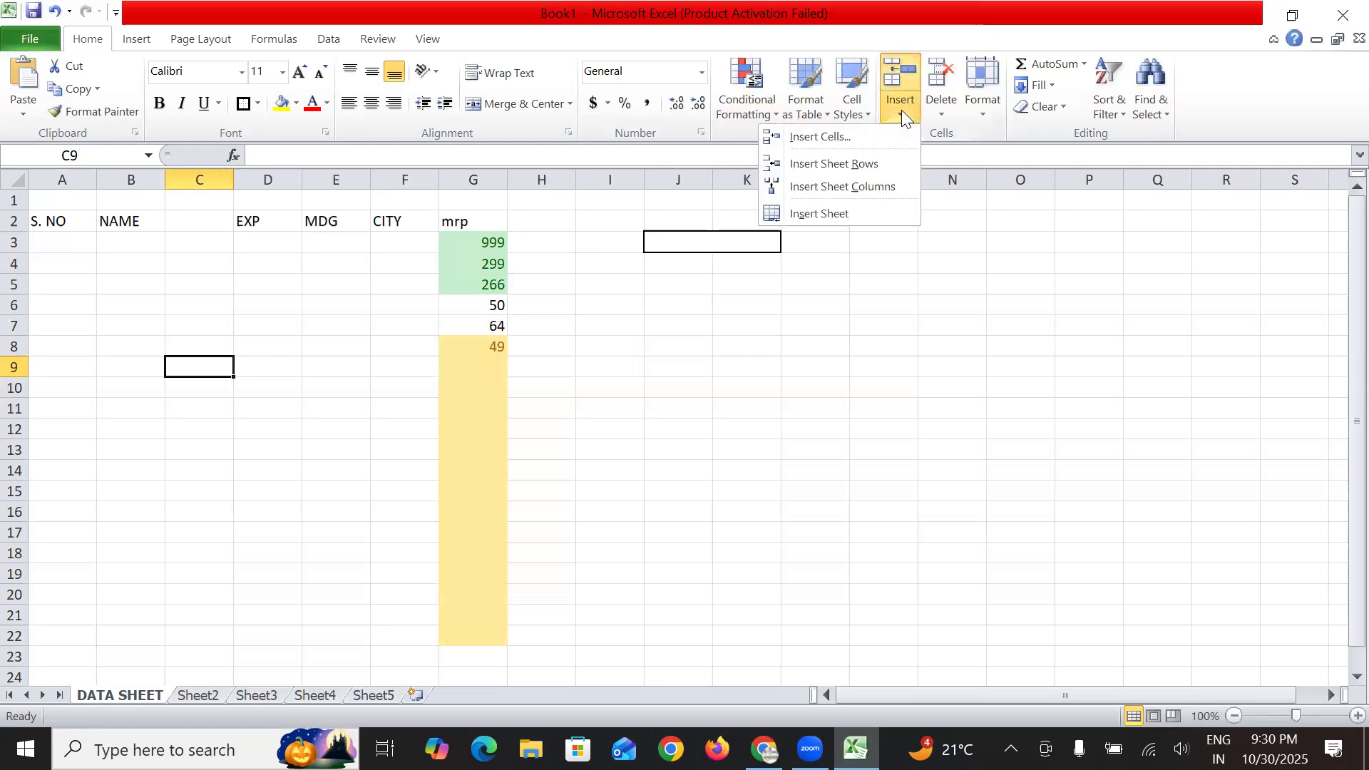
click(863, 204)
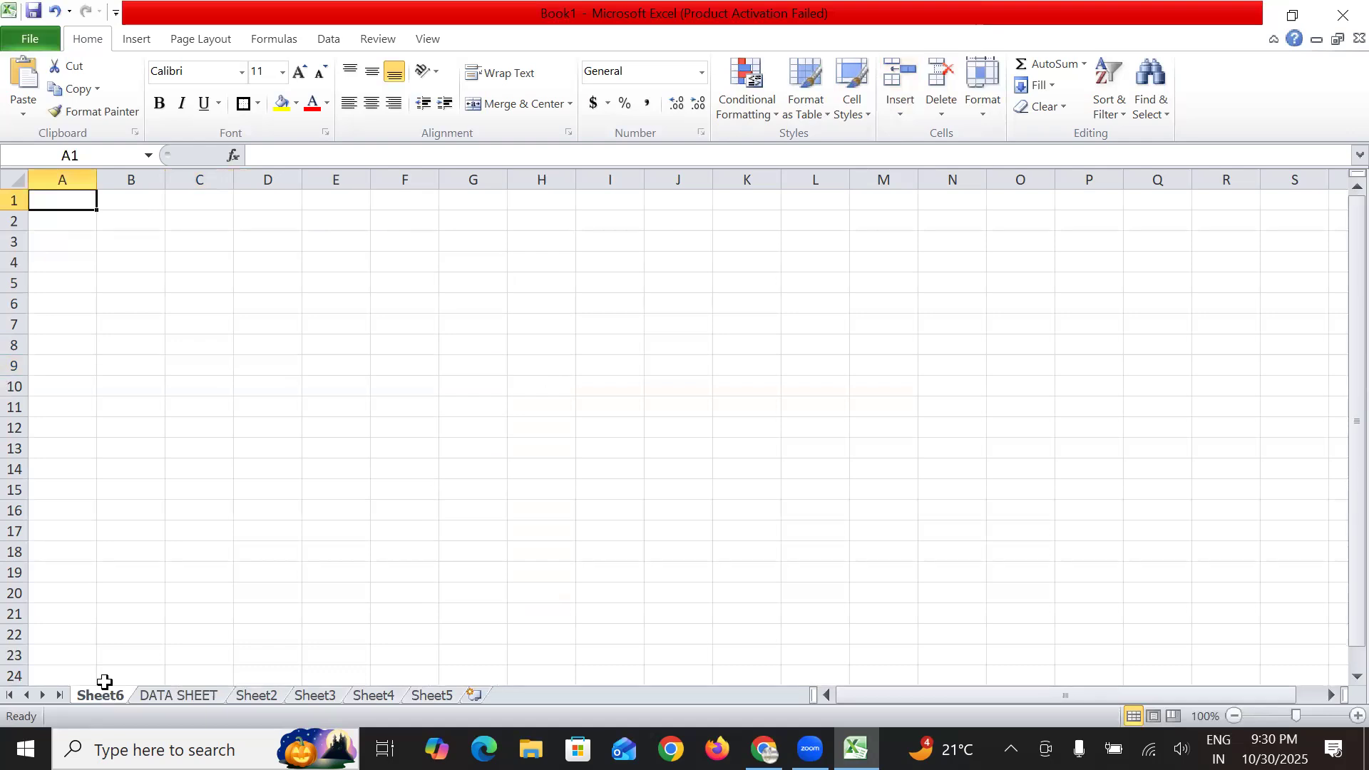
click(936, 109)
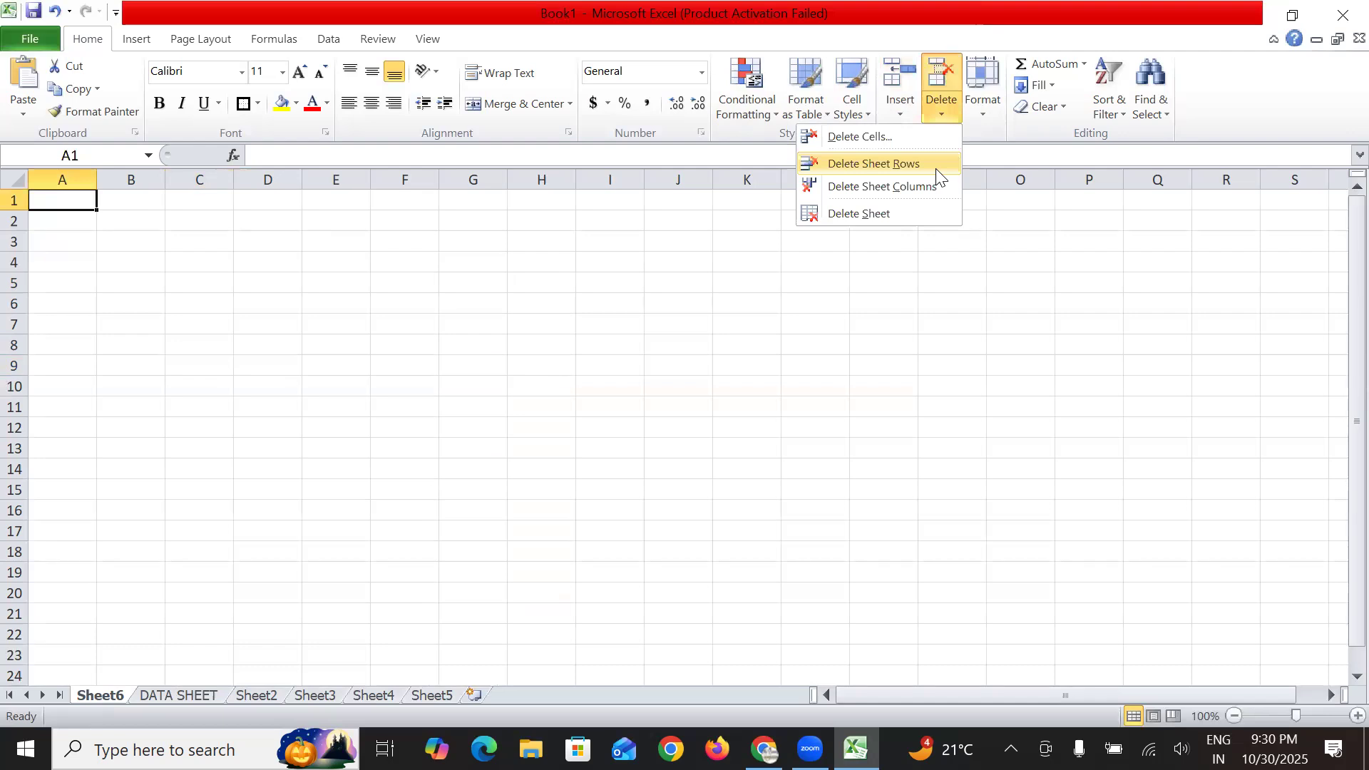
click(917, 212)
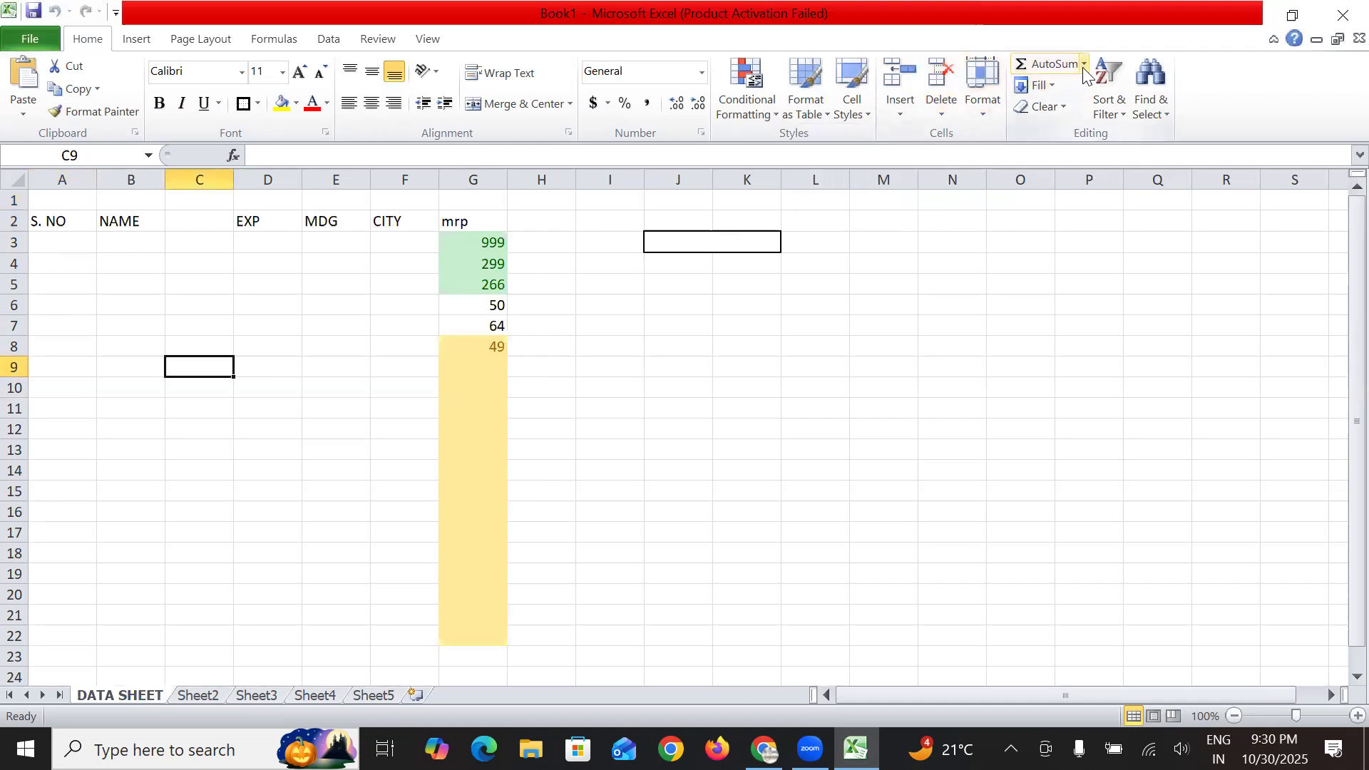
Review the cell Format options and the user permissions listed in the Protect Sheet dialog without protecting the sheet.
click(987, 116)
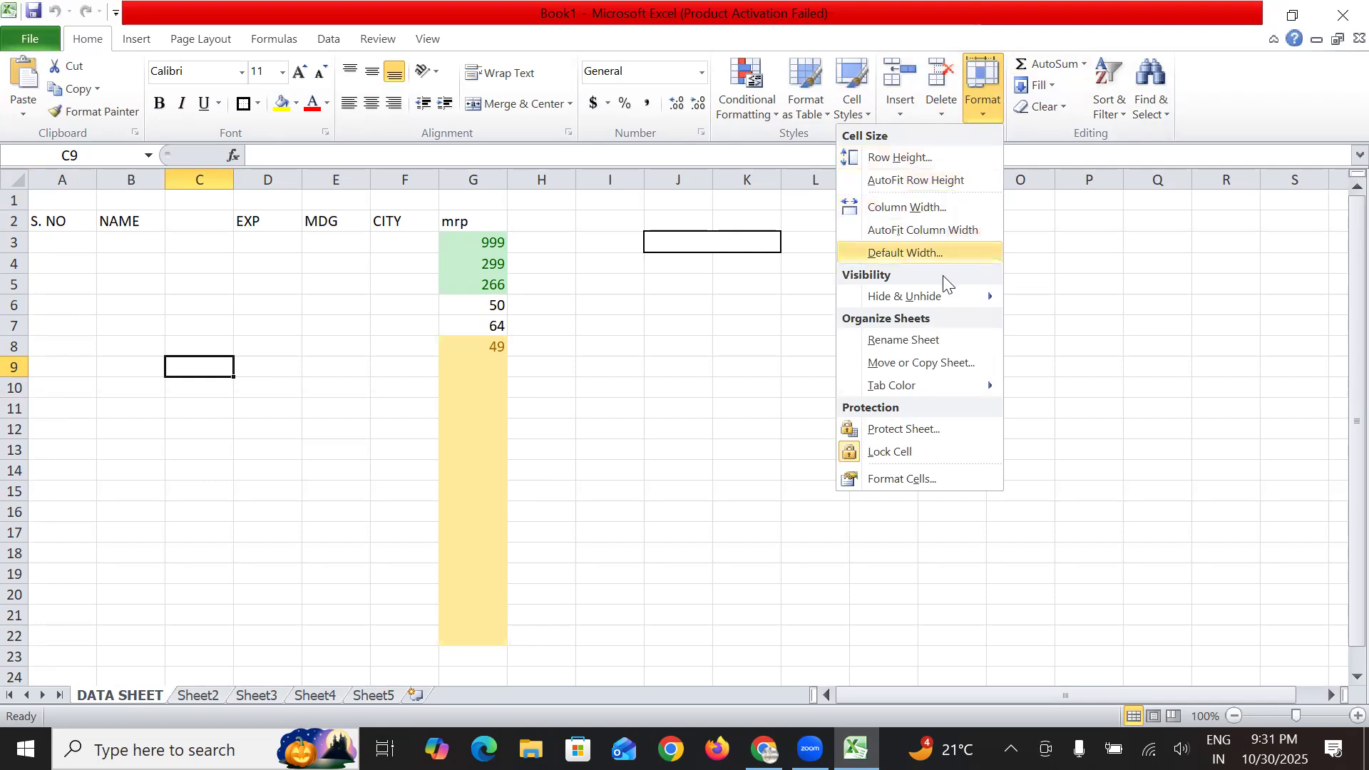
mouse_move(951, 298)
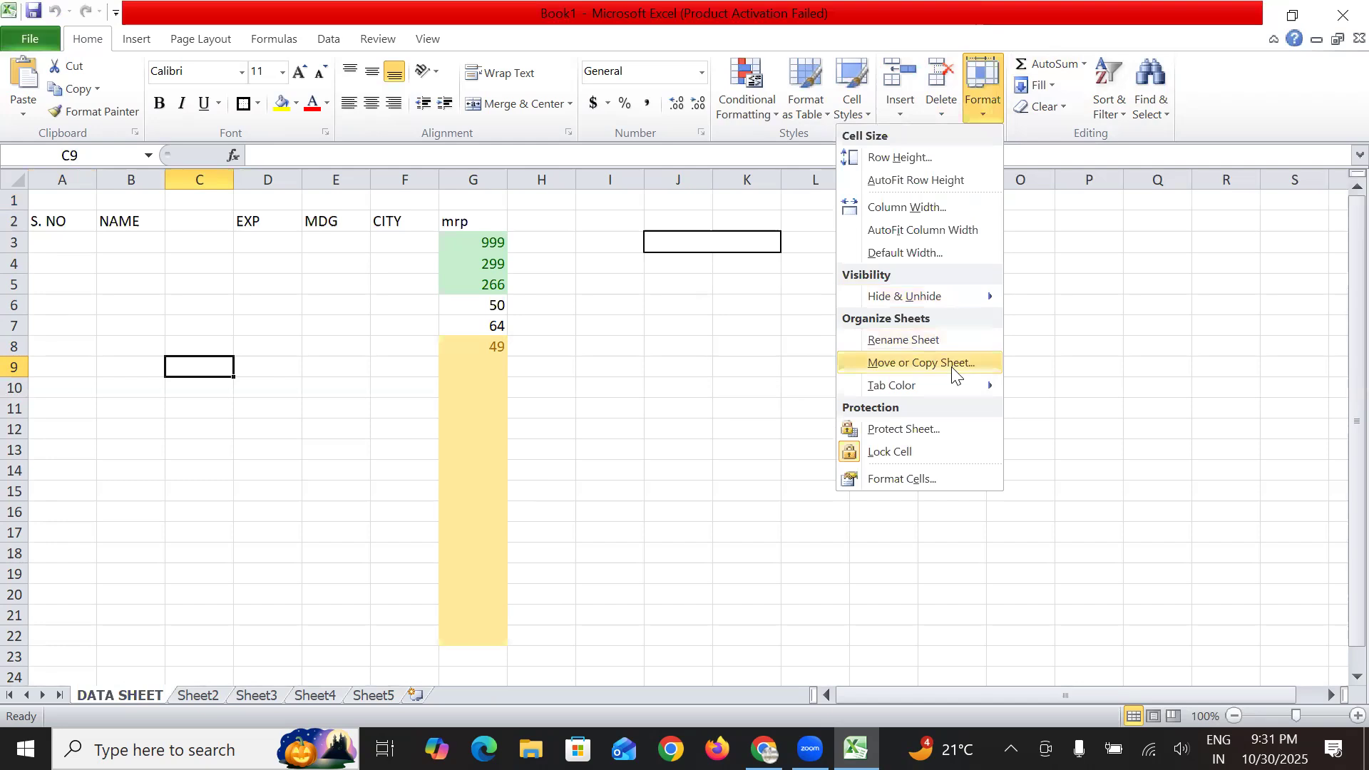
mouse_move(936, 392)
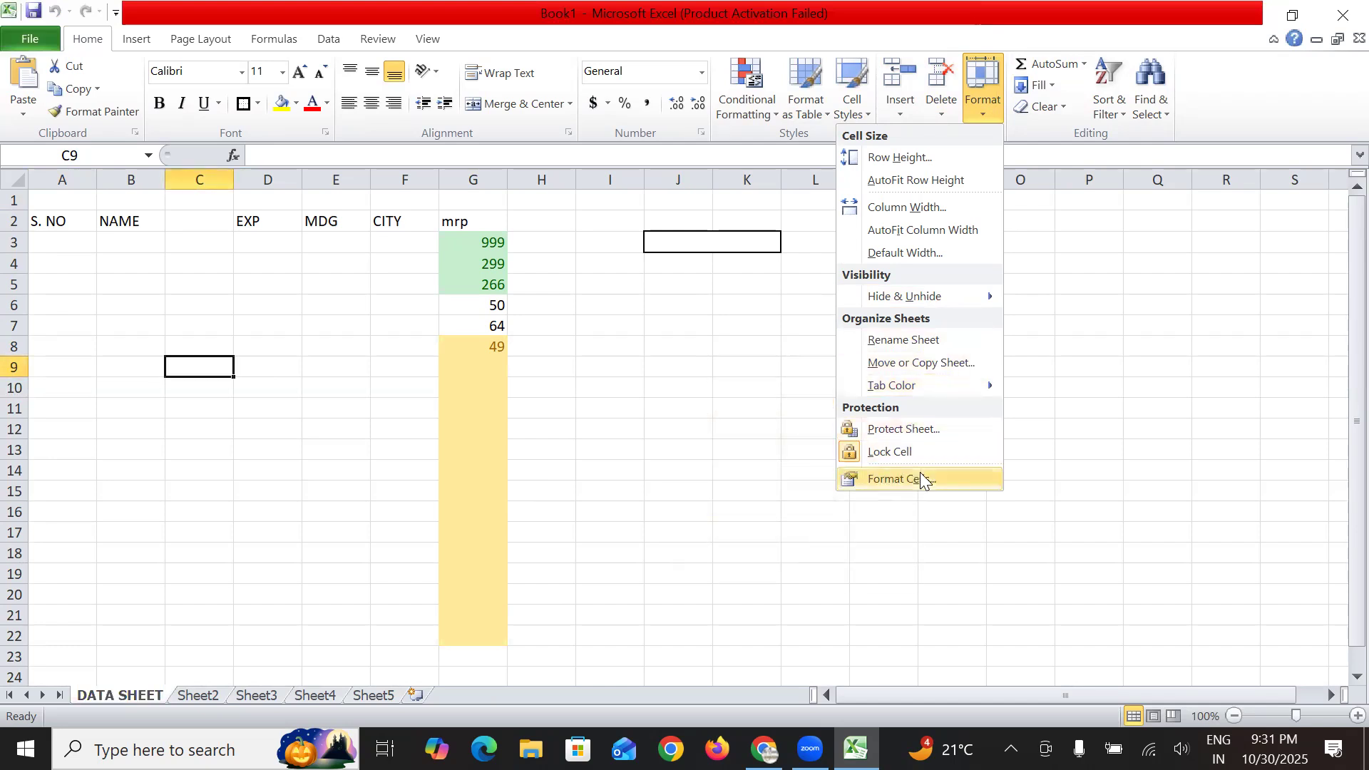
click(928, 431)
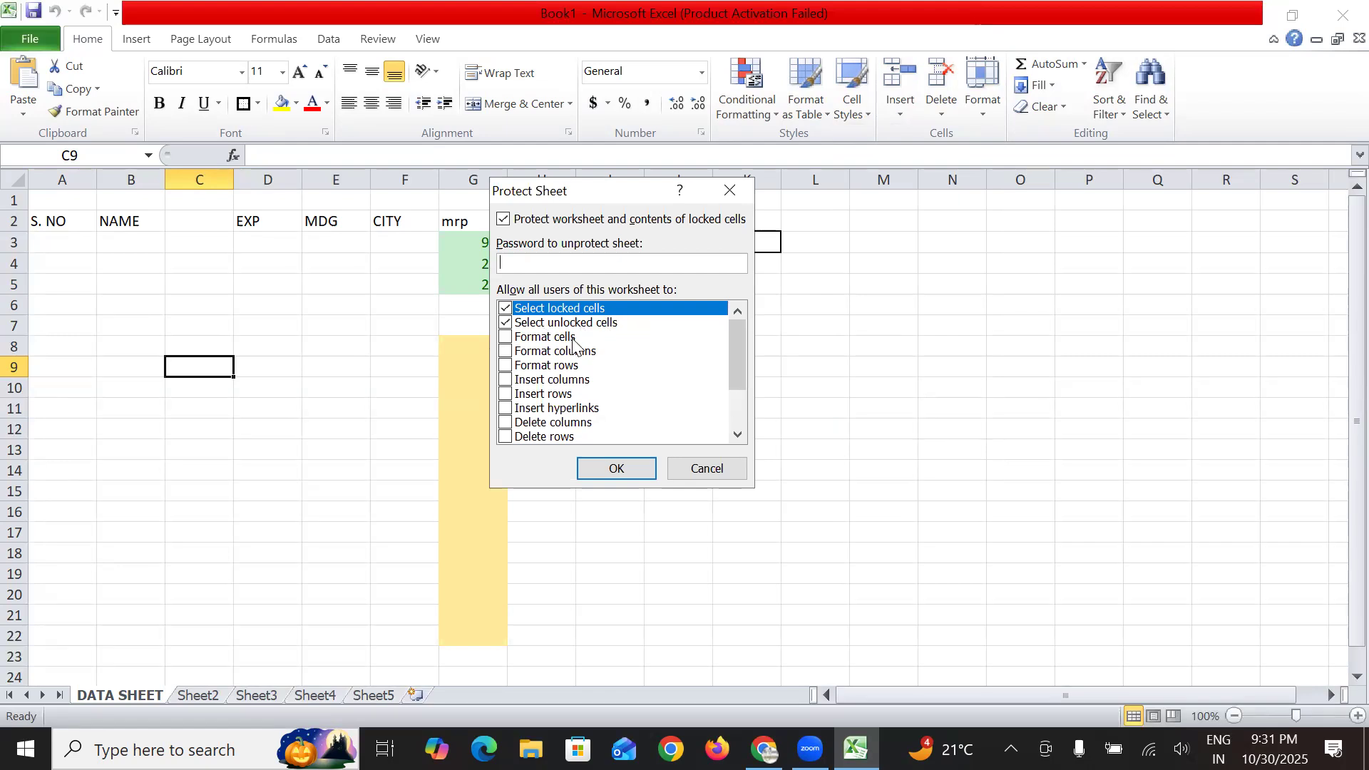
scroll(580, 362, down, 2)
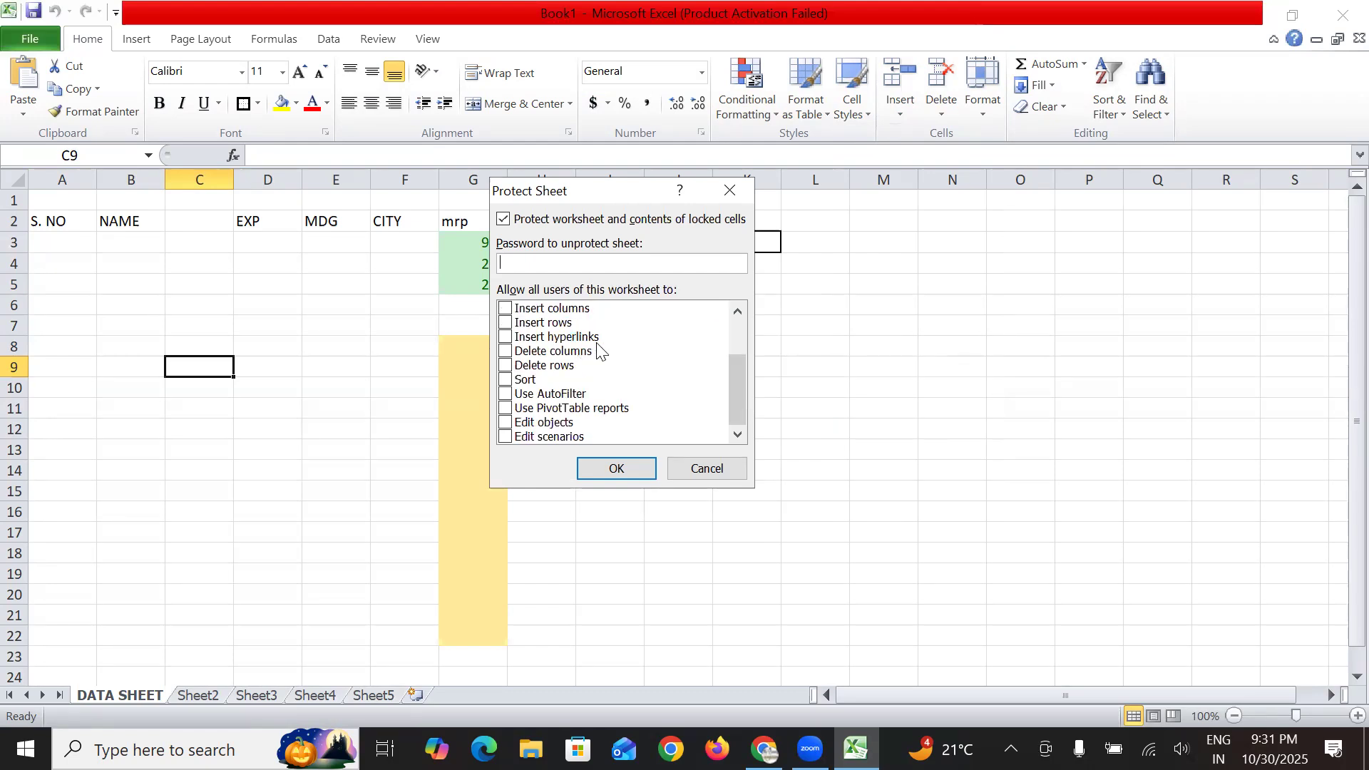
scroll(605, 421, up, 2)
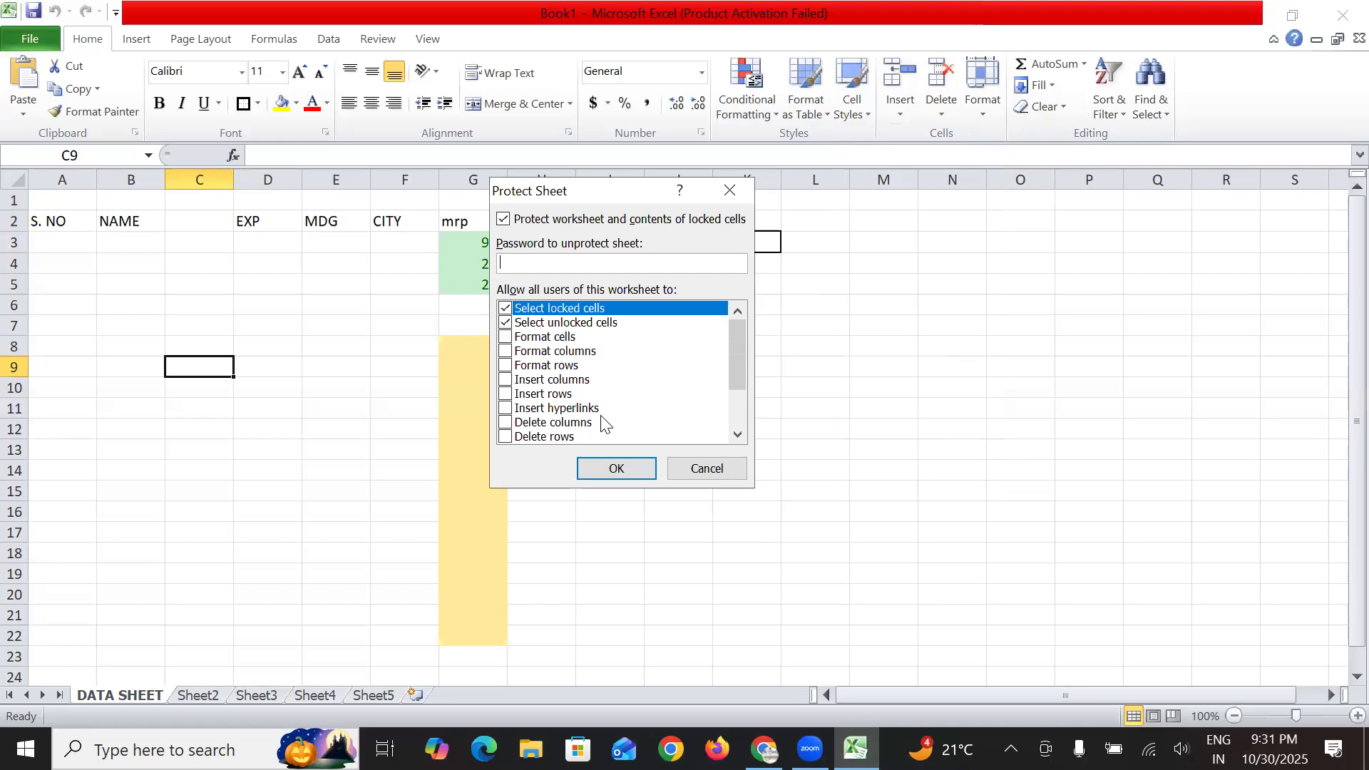
click(736, 465)
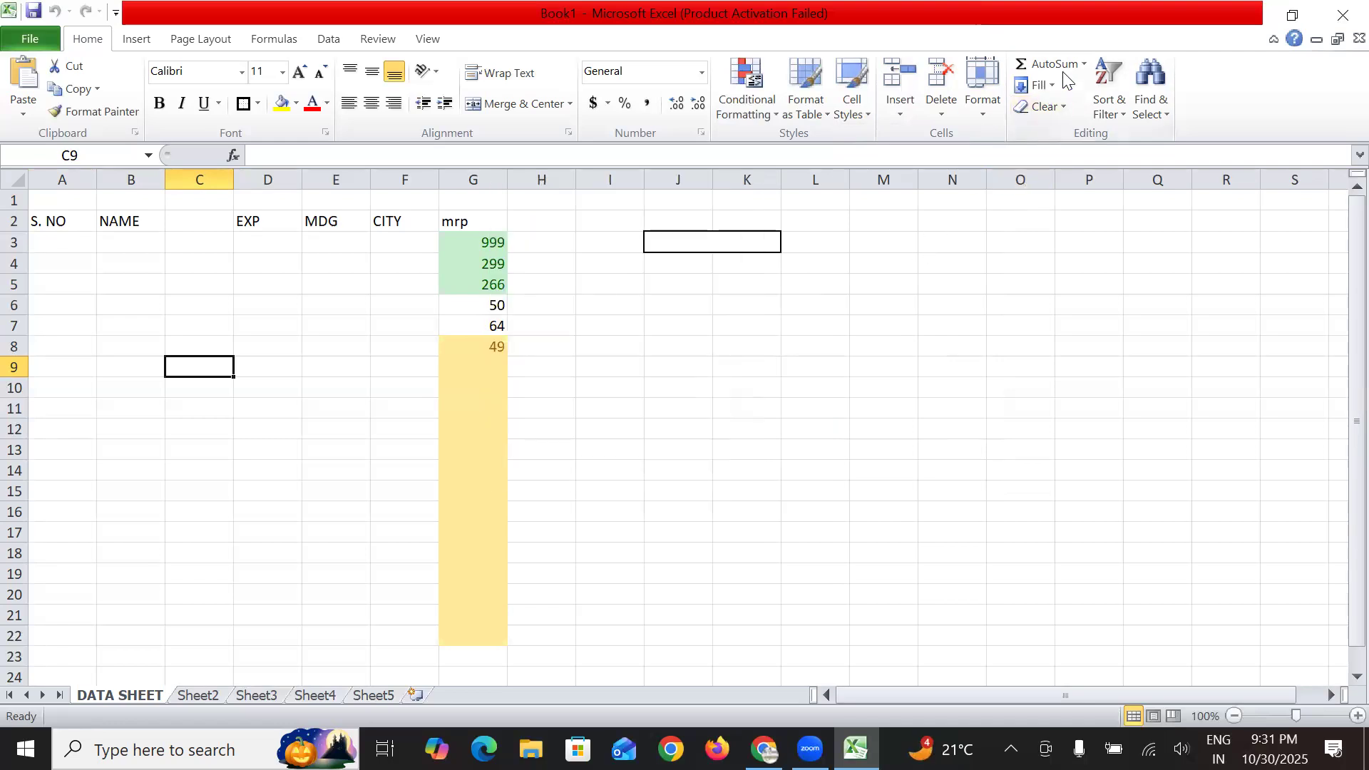
Set the height of row 9 to 20.
click(987, 103)
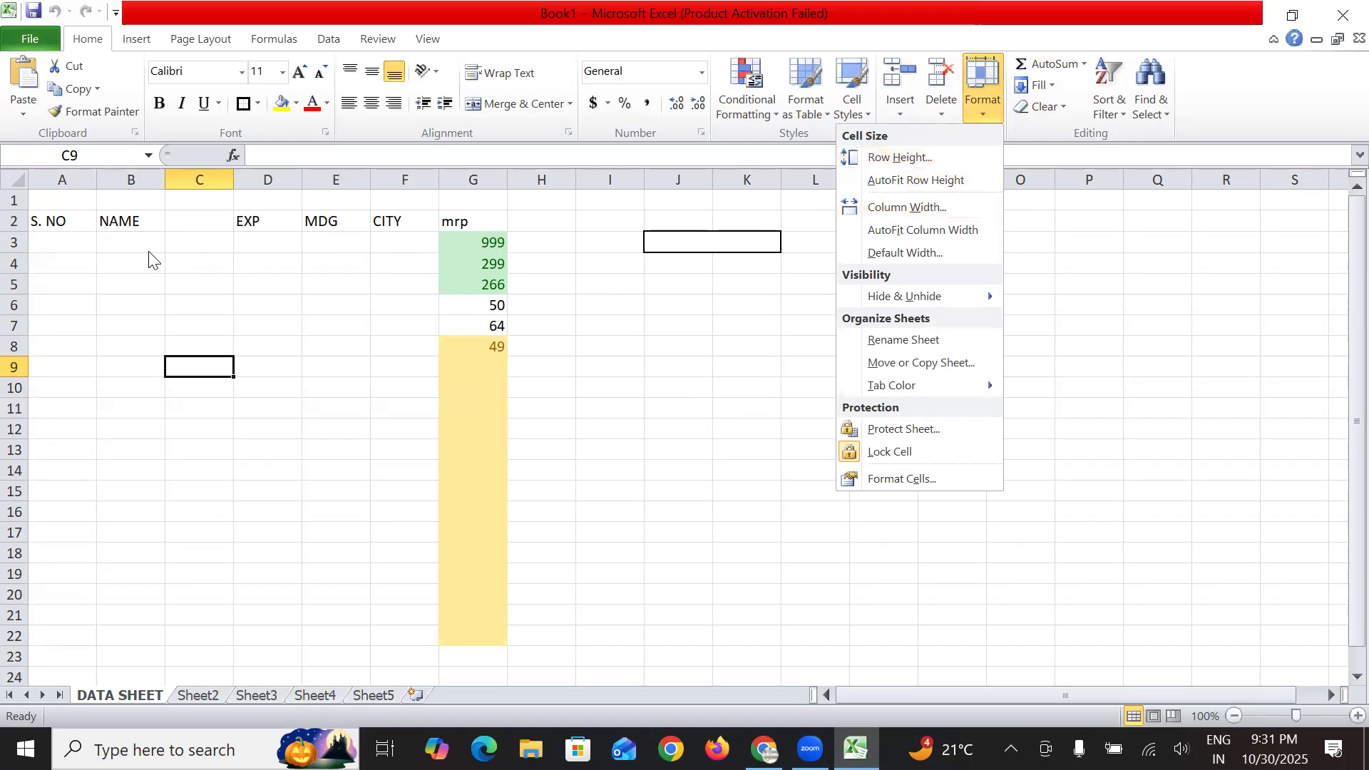
click(903, 155)
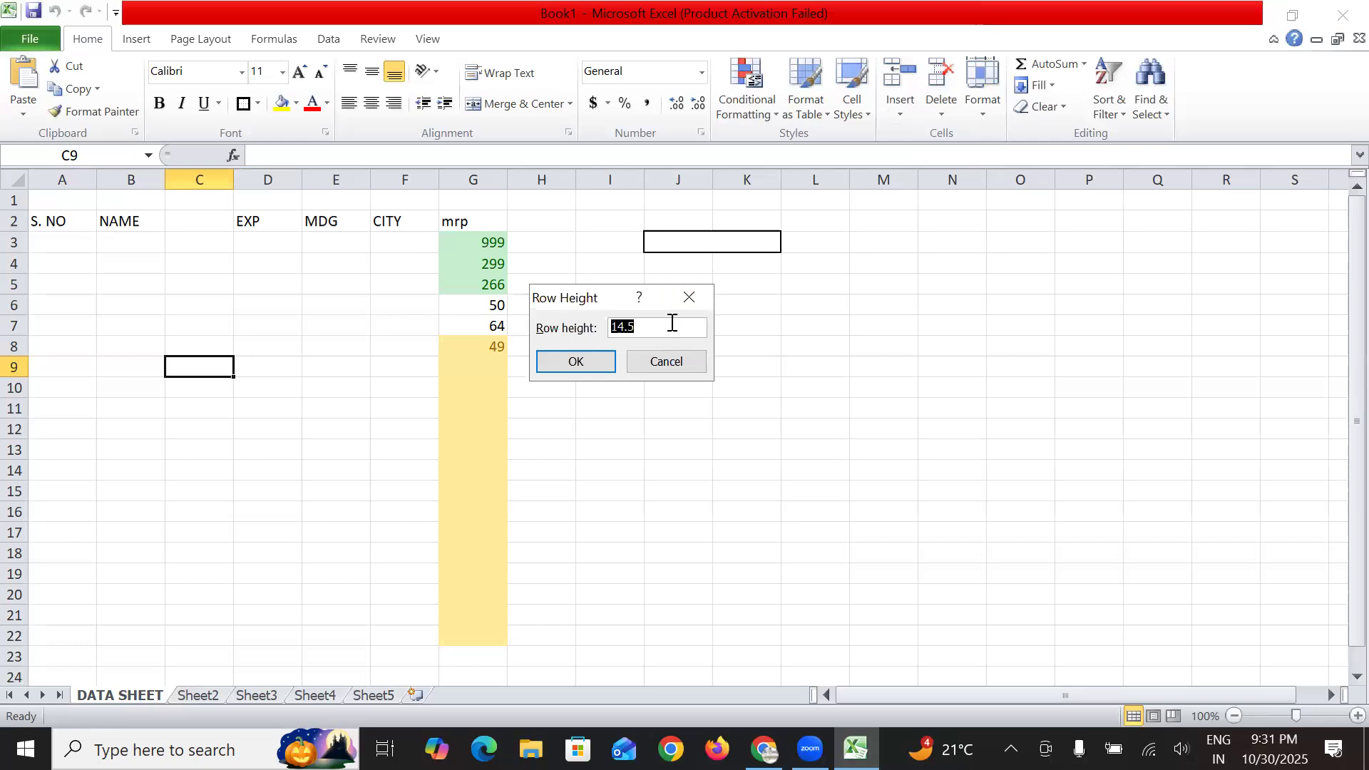
text(20.0)
key(Return)
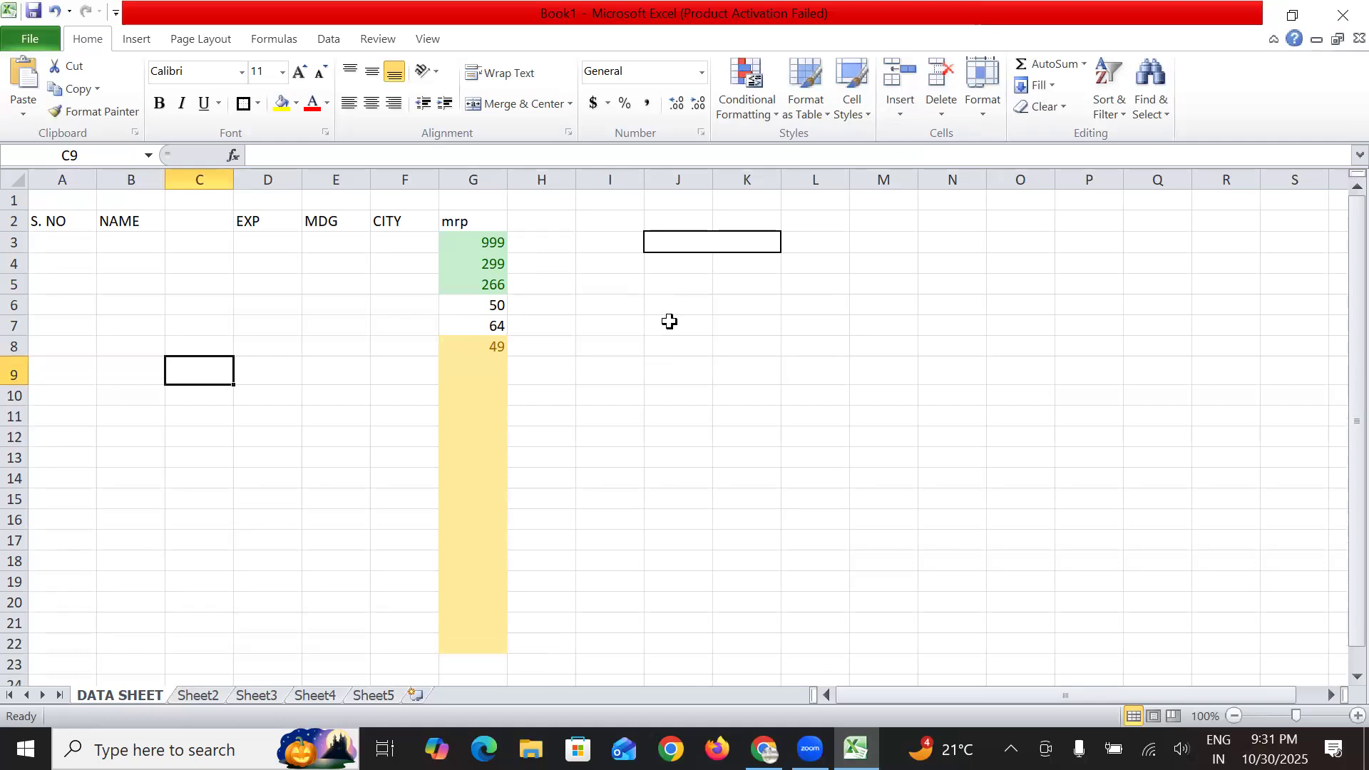
click(178, 437)
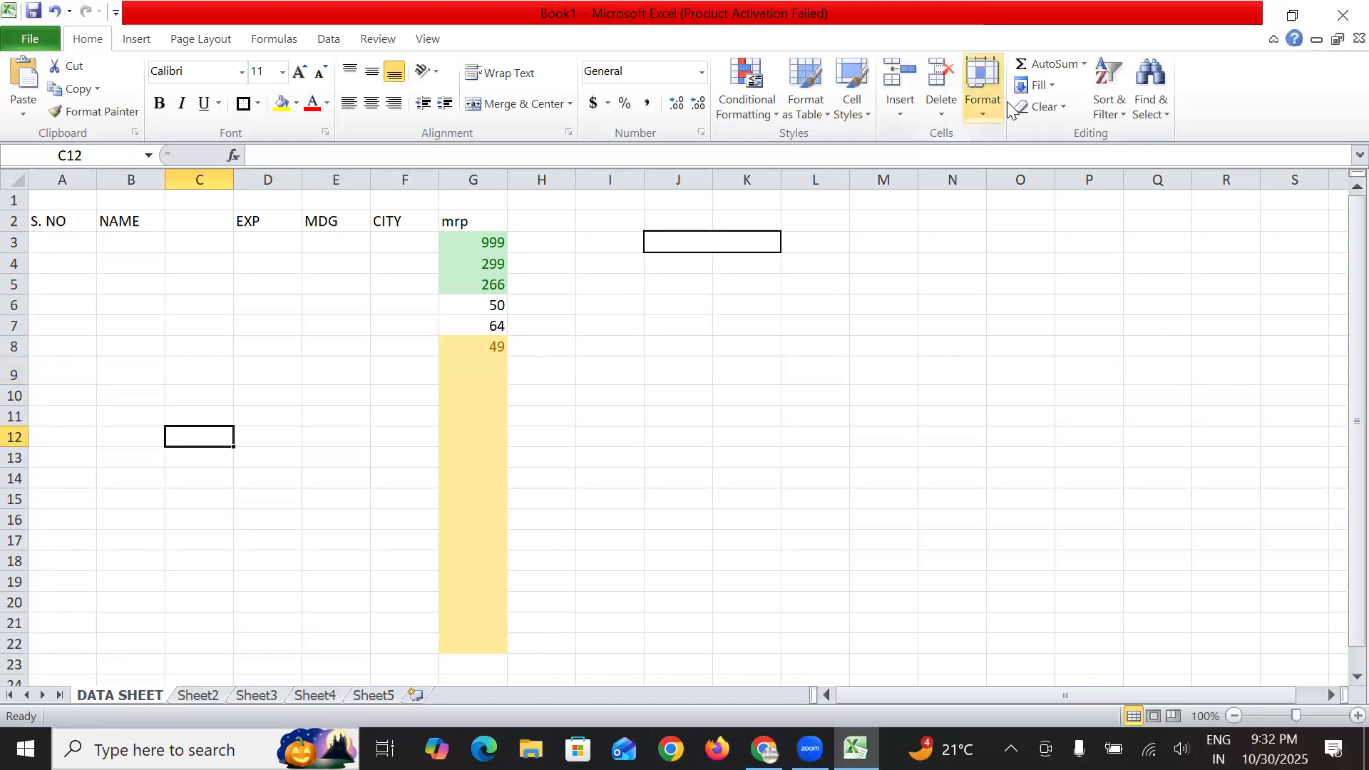
Set the width of column C to 15.
click(200, 371)
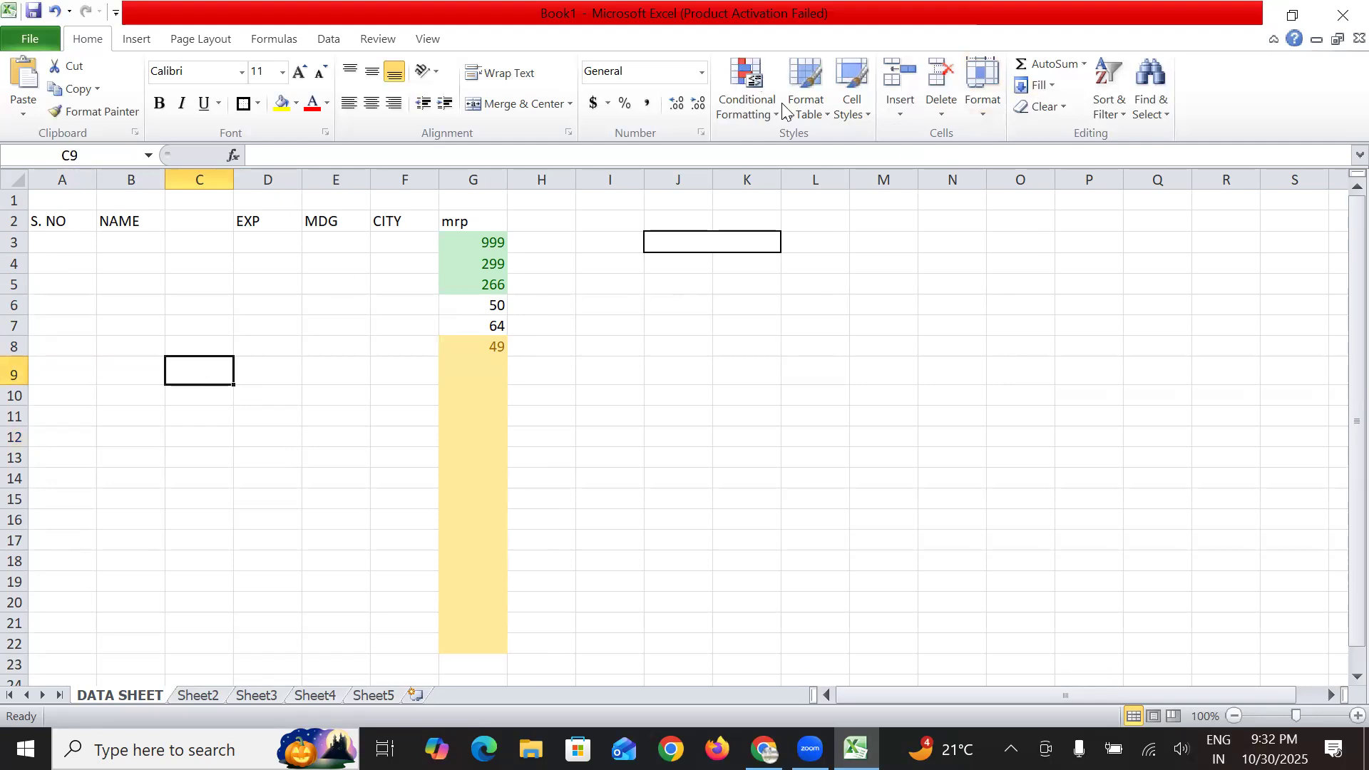
click(996, 110)
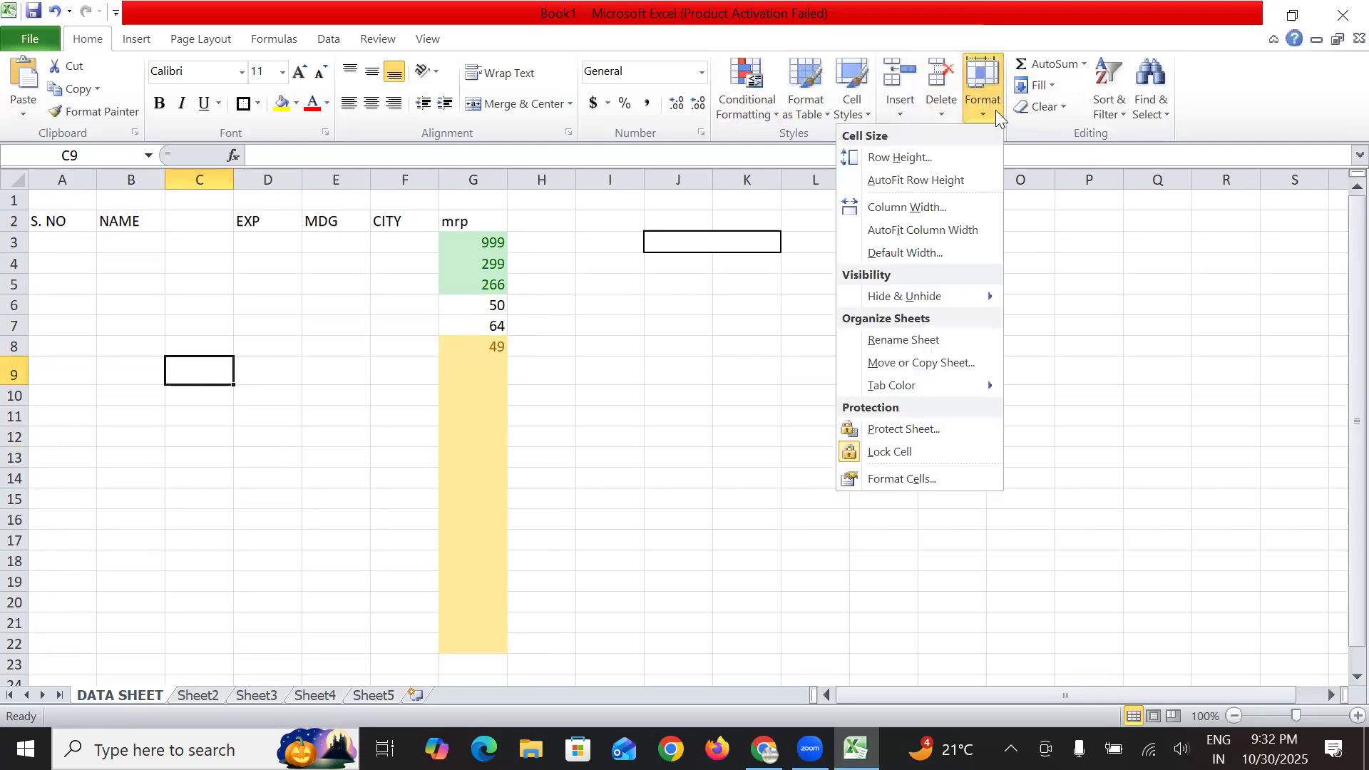
click(932, 202)
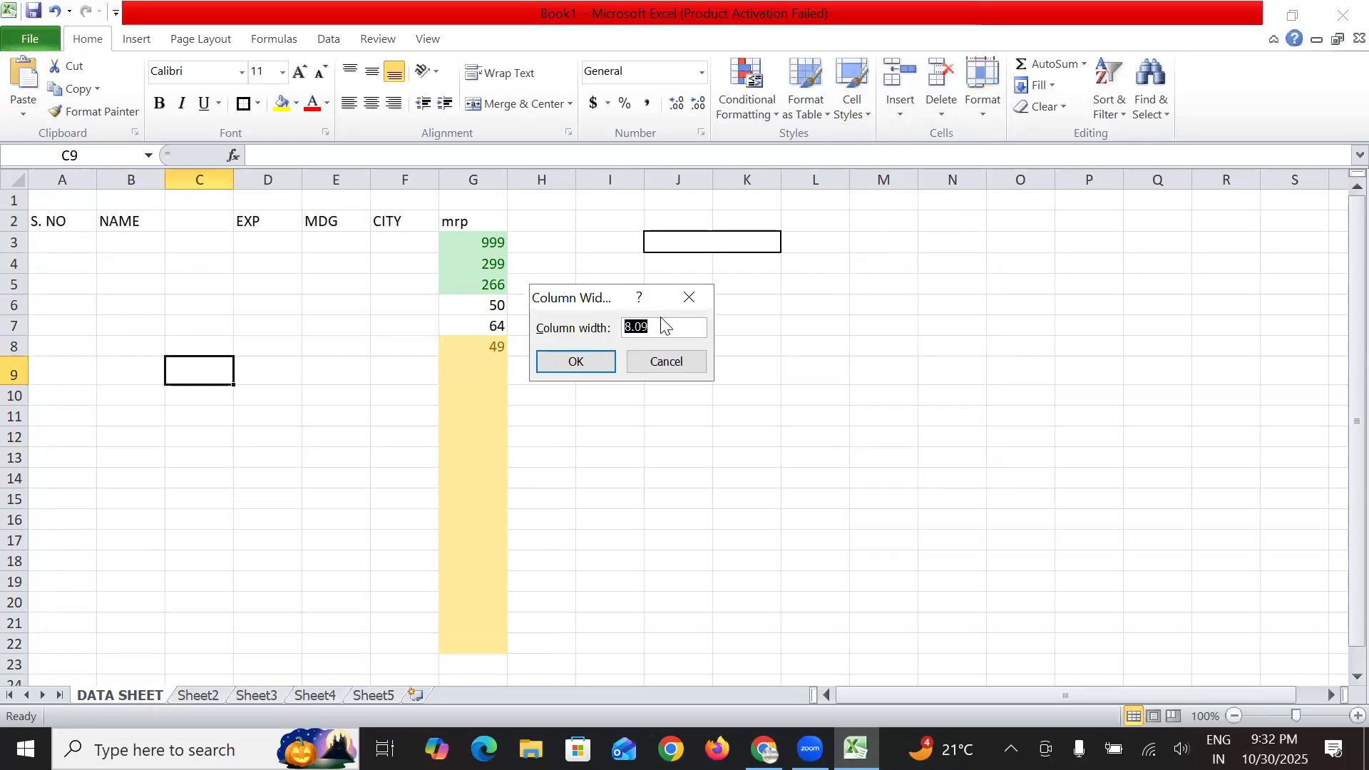
text(15.0)
key(Return)
click(331, 439)
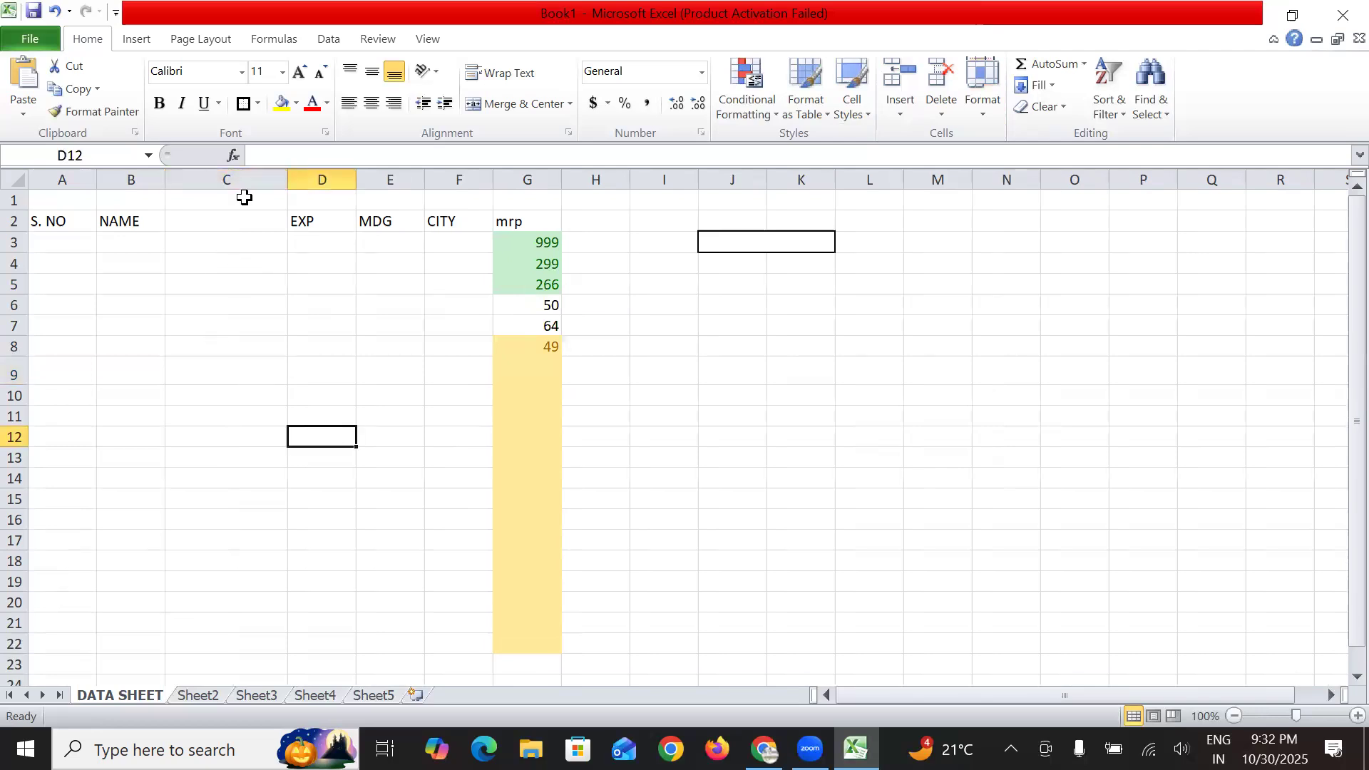
scroll(237, 514, down, 5)
scroll(237, 513, up, 5)
Set the sheet's standard column width to 16, and undo that change.
click(987, 122)
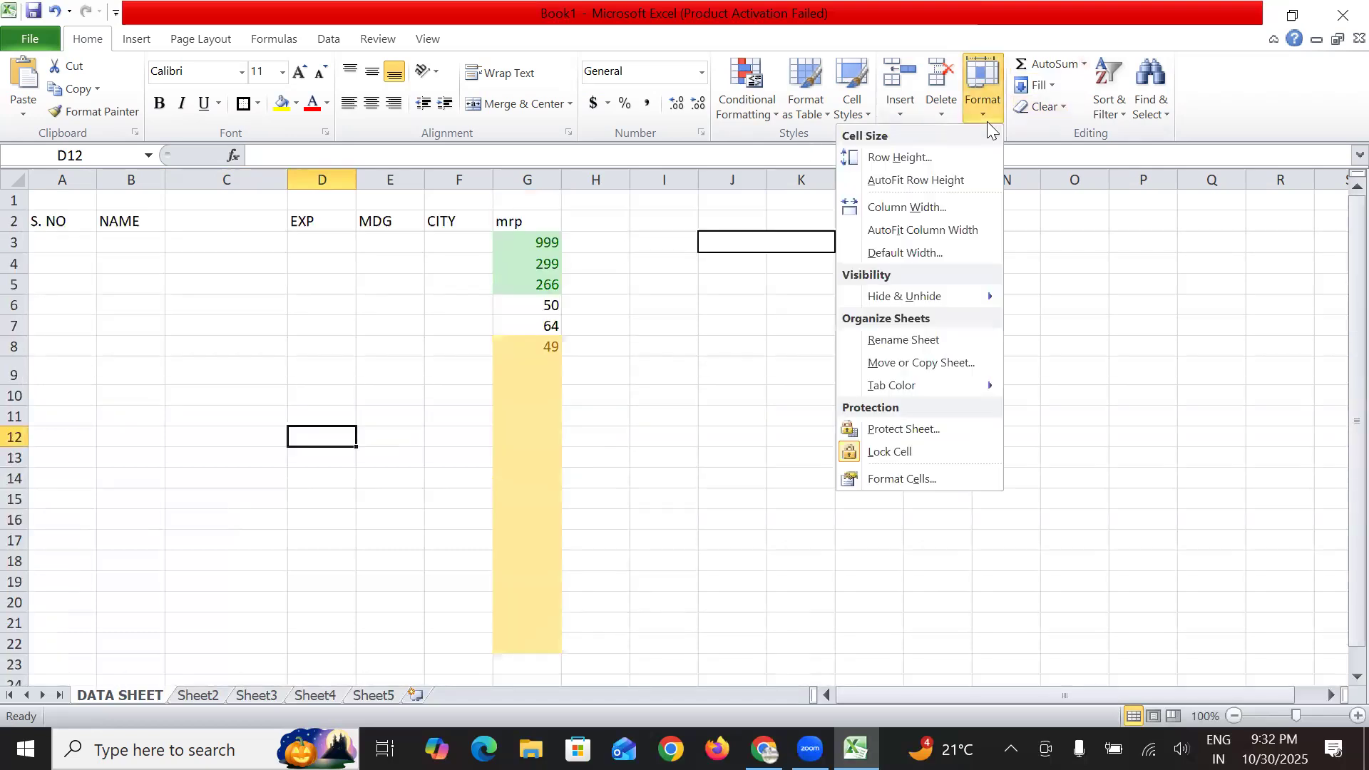
click(944, 251)
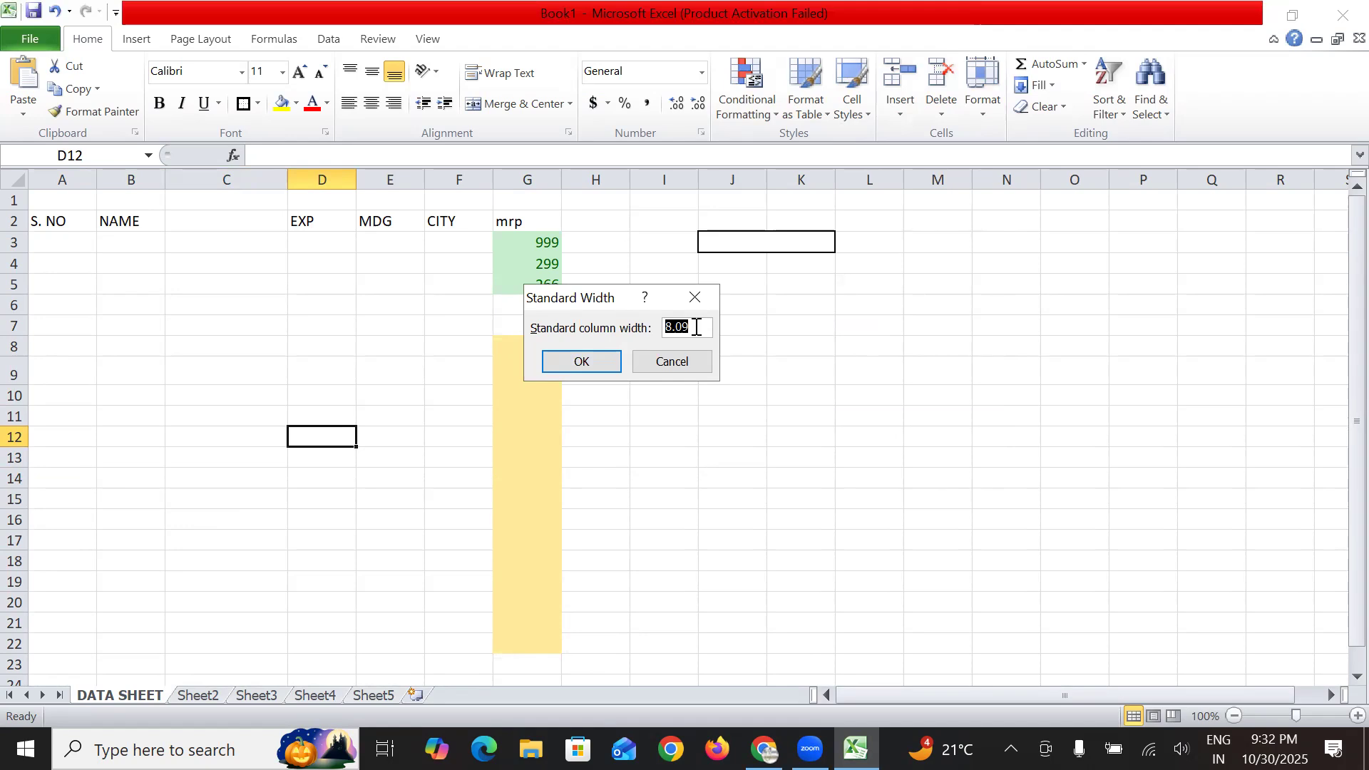
text(16.0)
key(Return)
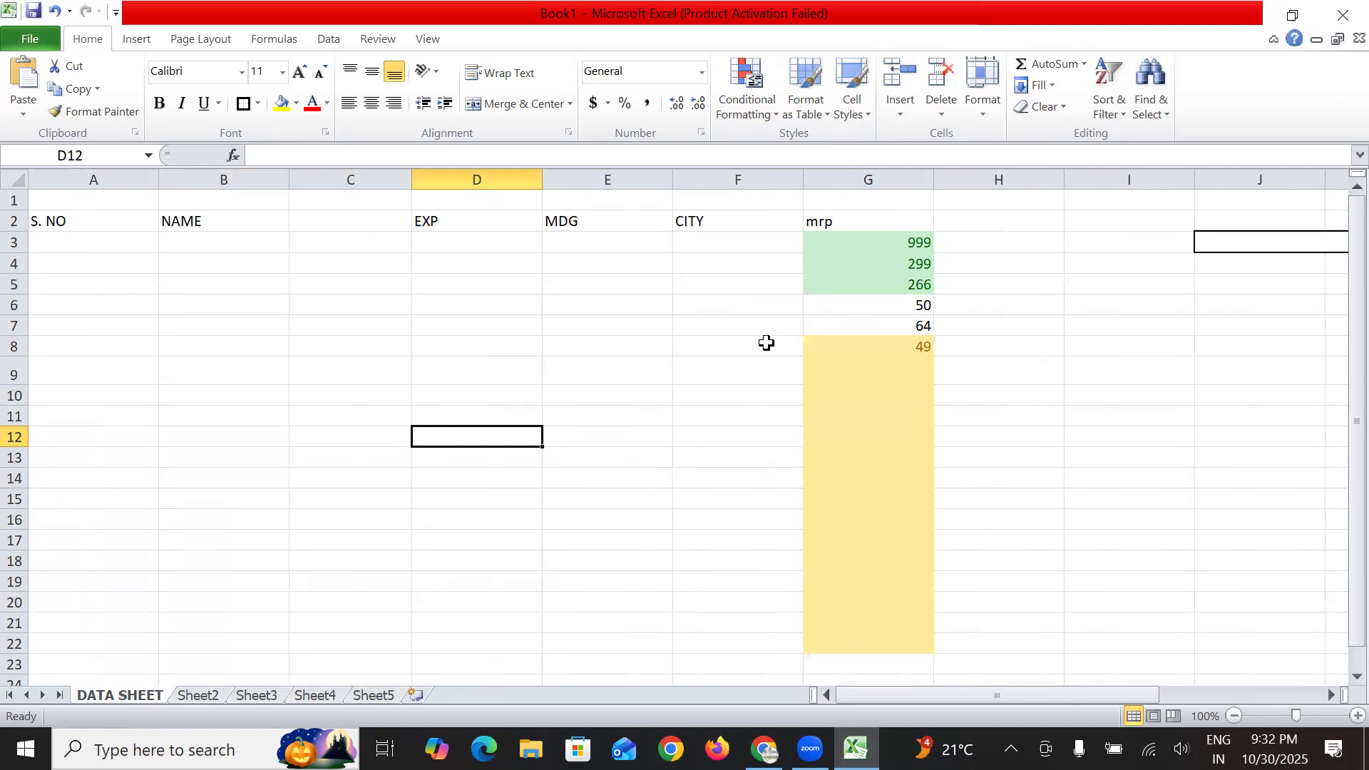
click(54, 12)
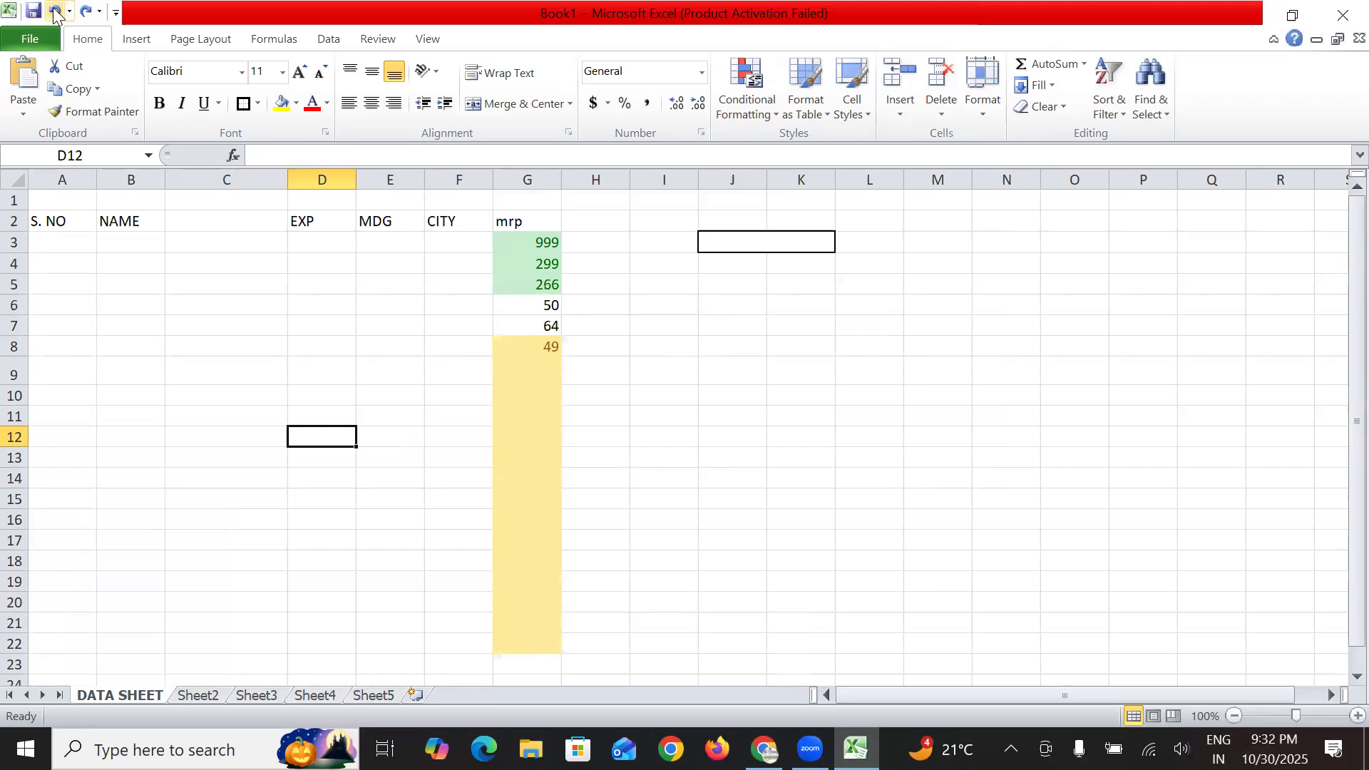
Move the current sheet within Book1 to before DATA SHEET, without creating a copy.
click(981, 105)
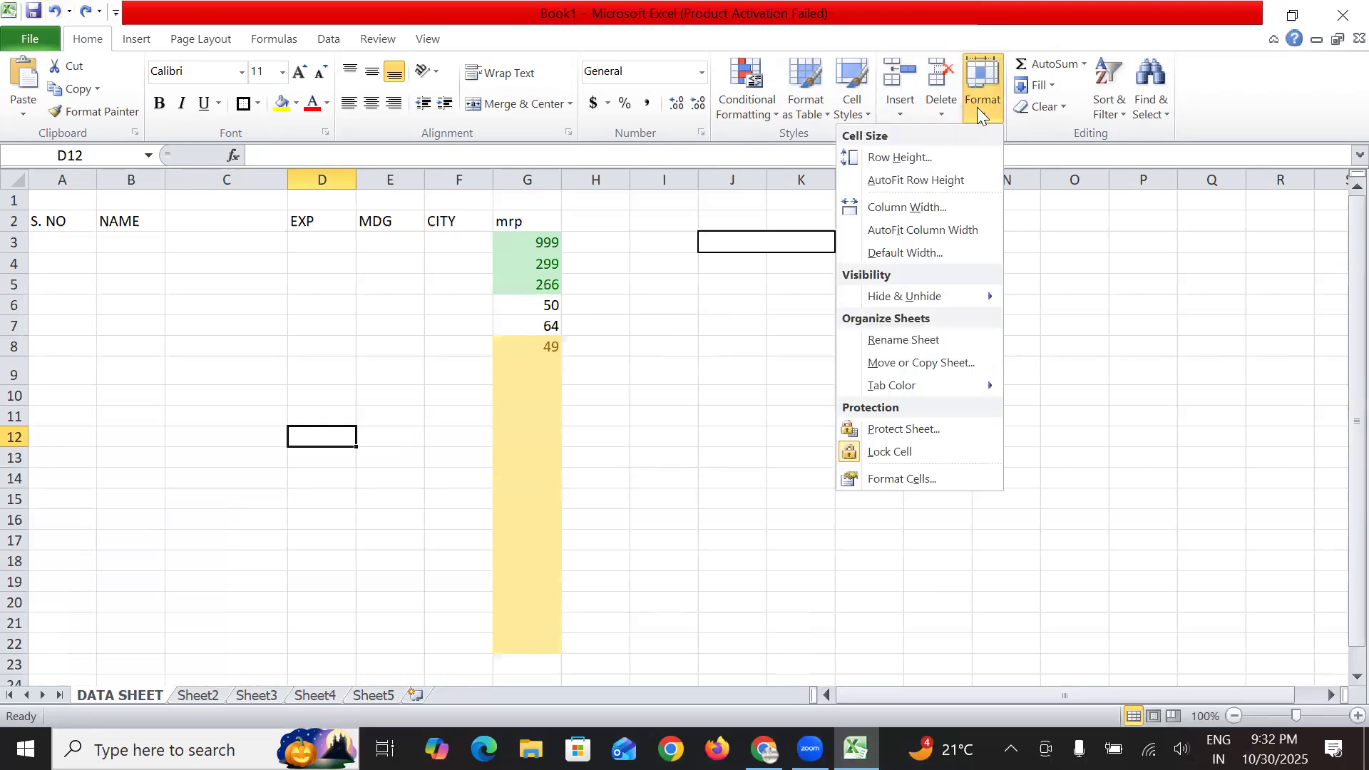
click(901, 354)
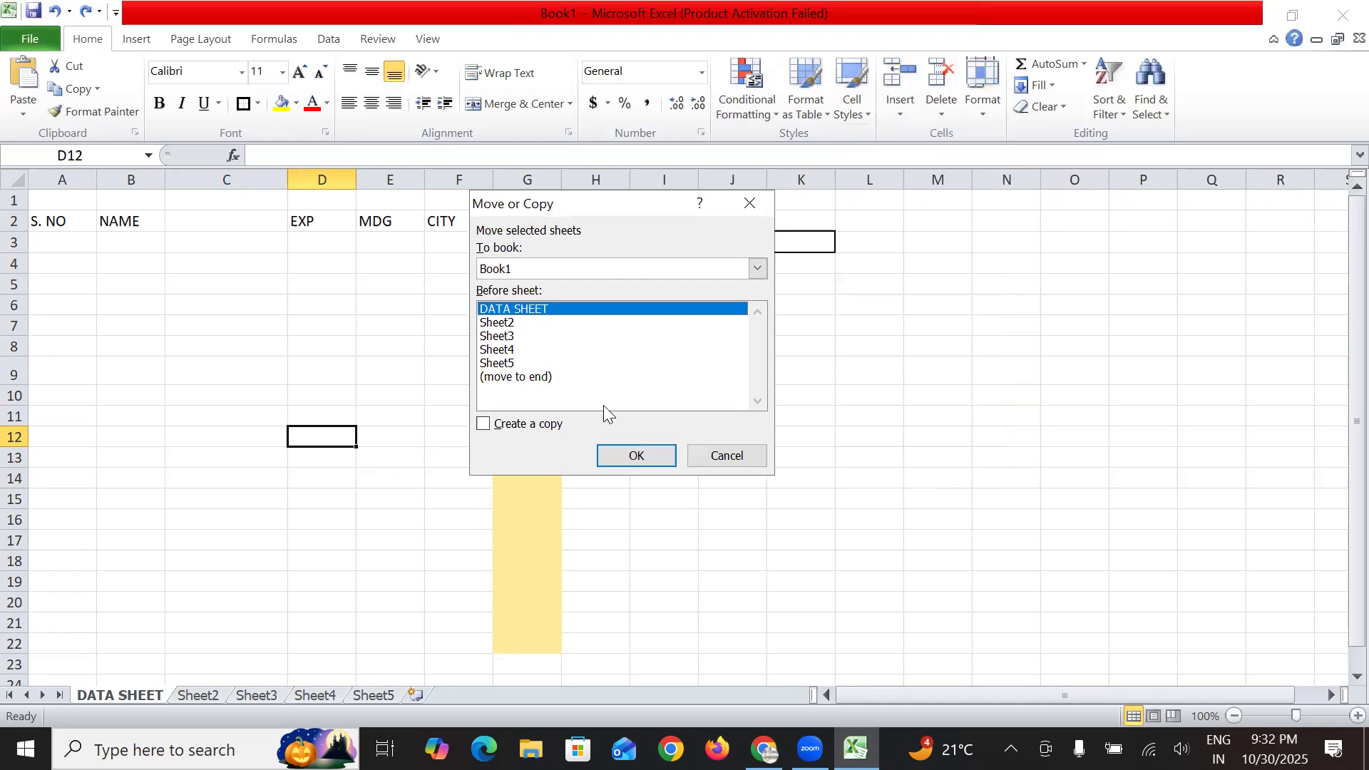
click(634, 456)
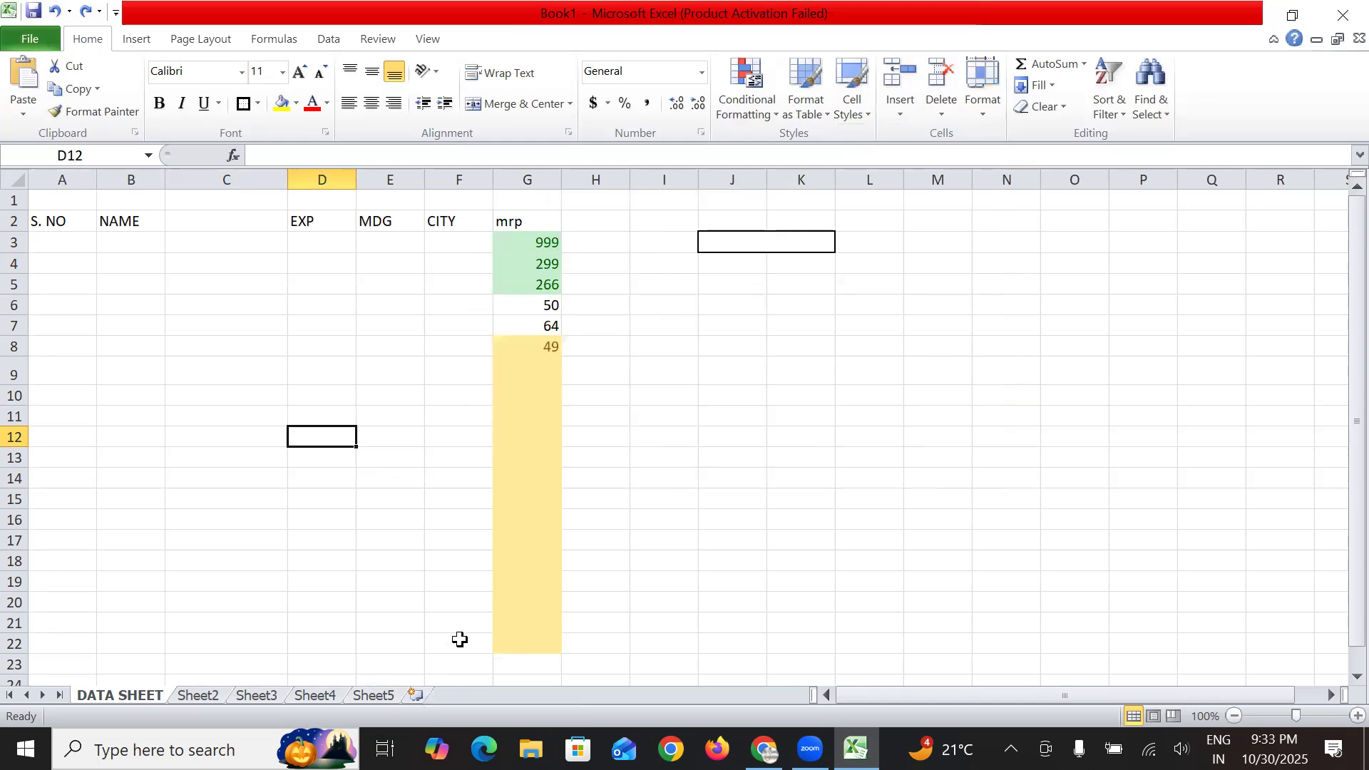
Color the DATA SHEET tab with the red theme color.
click(995, 109)
mouse_move(885, 383)
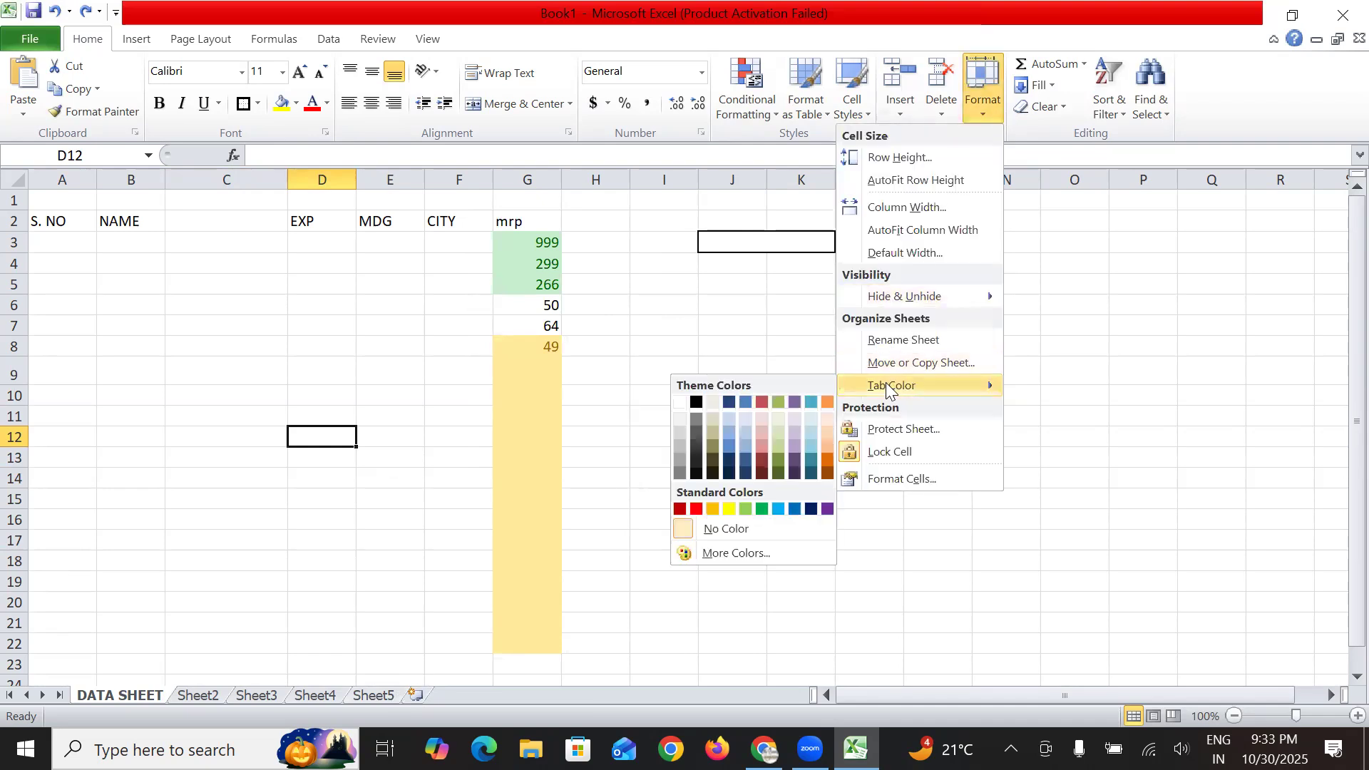
click(757, 397)
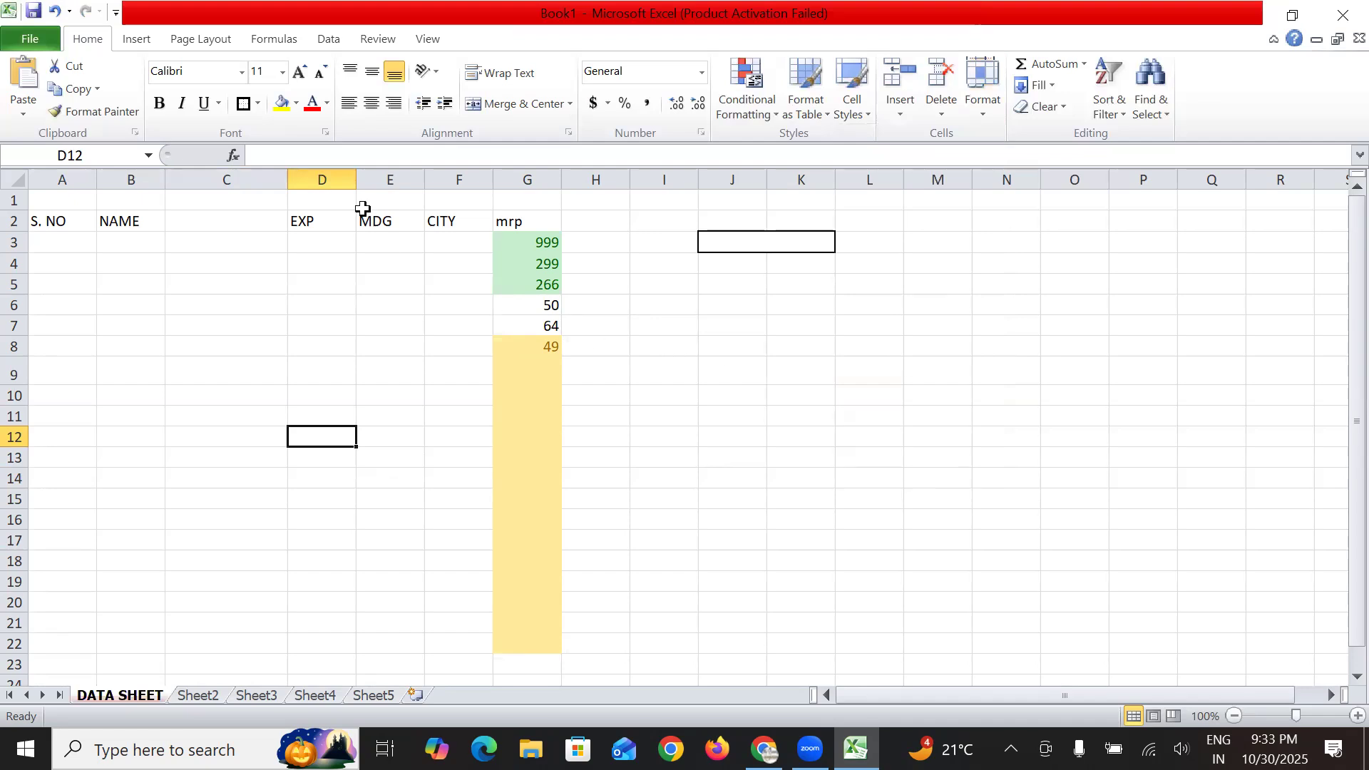
click(314, 284)
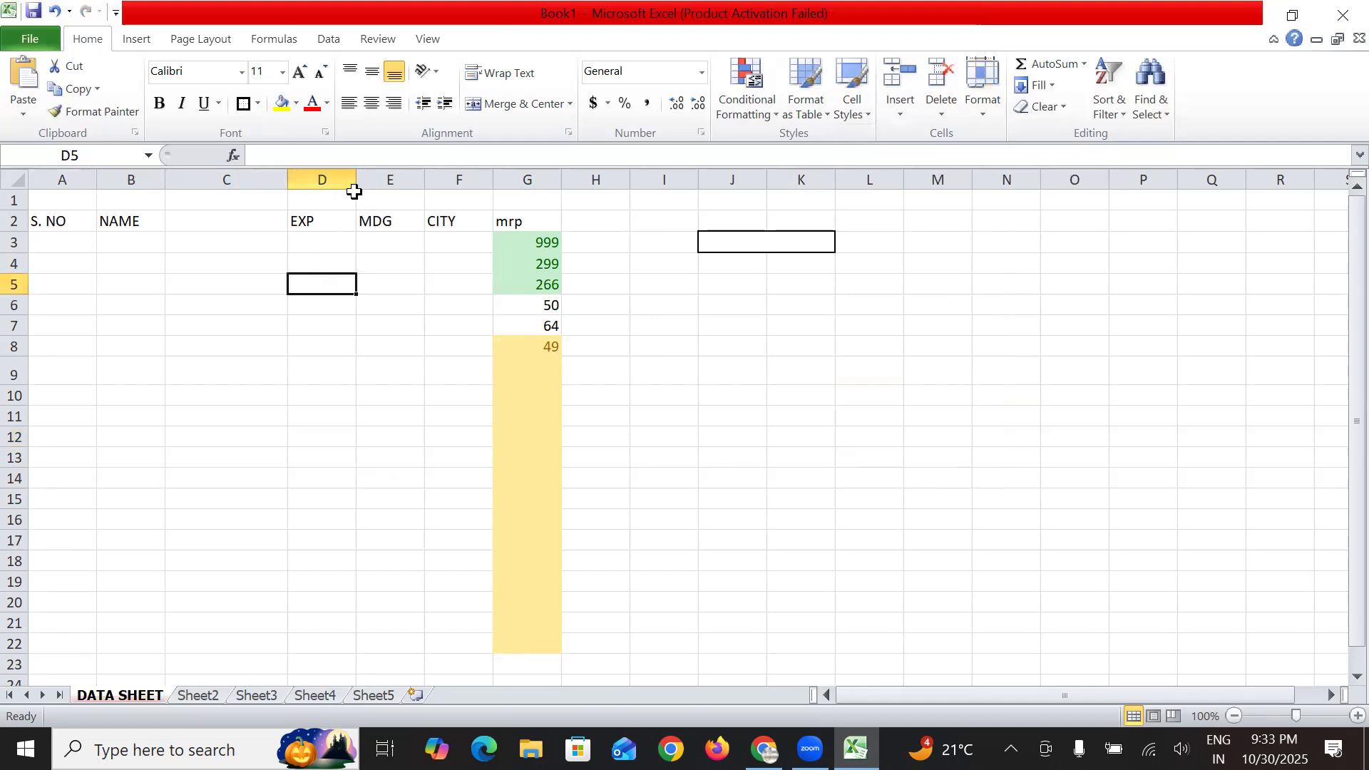
Select columns A to L and apply the red theme color as tab color again.
drag(58, 172, 897, 193)
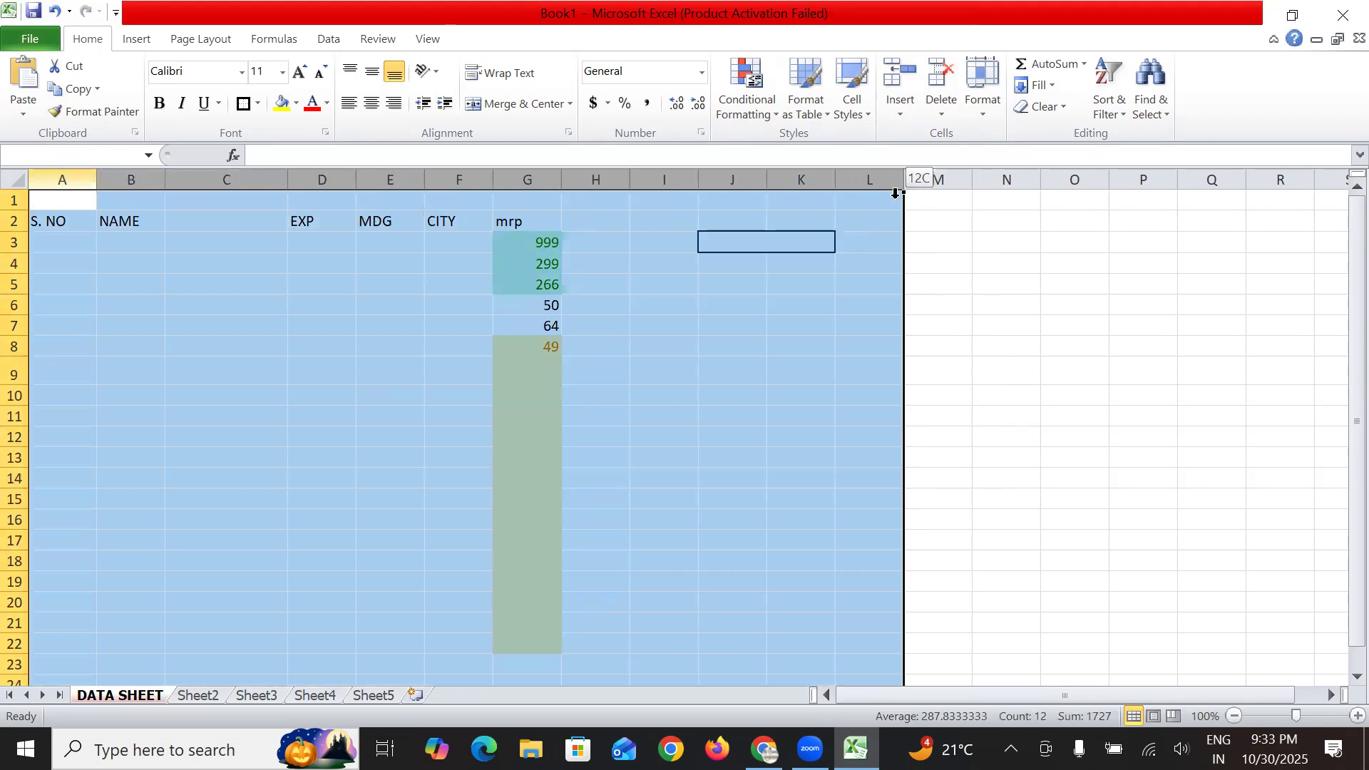
click(994, 116)
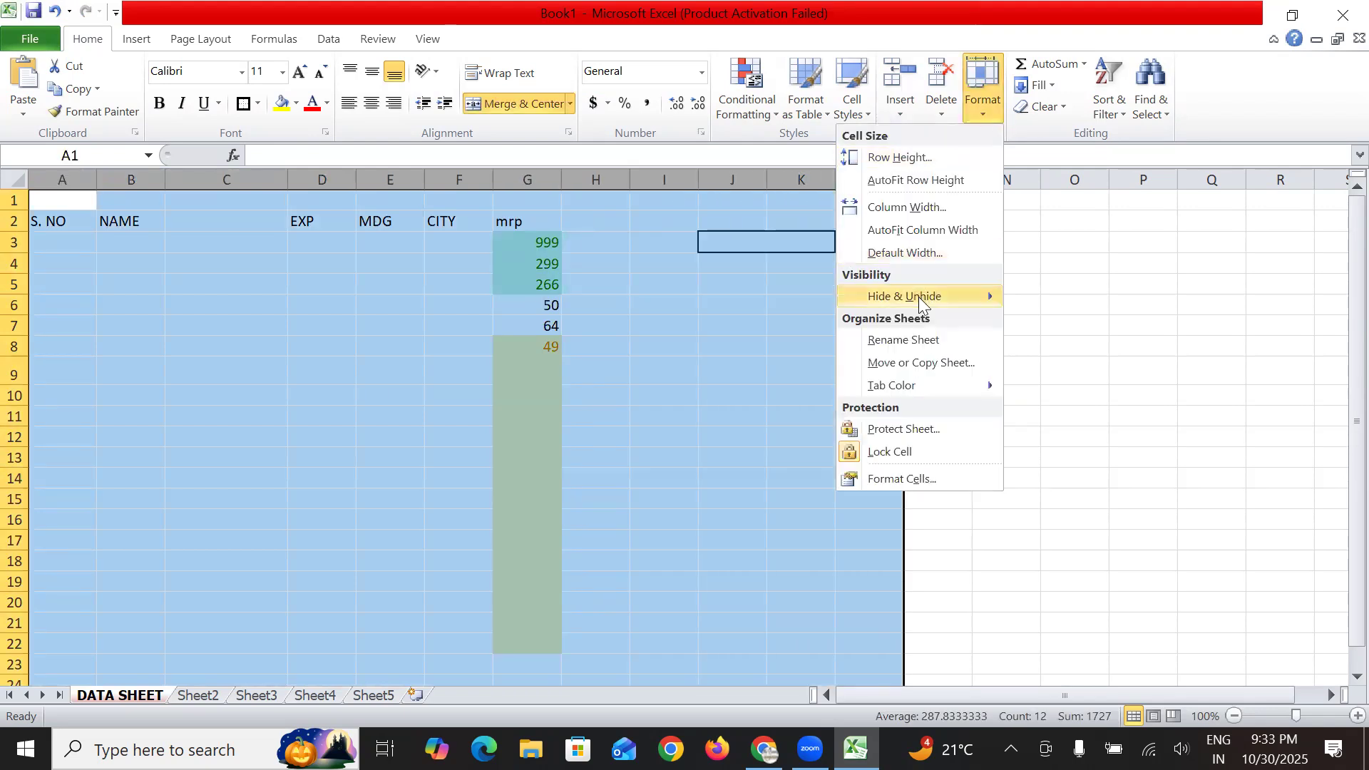
mouse_move(945, 392)
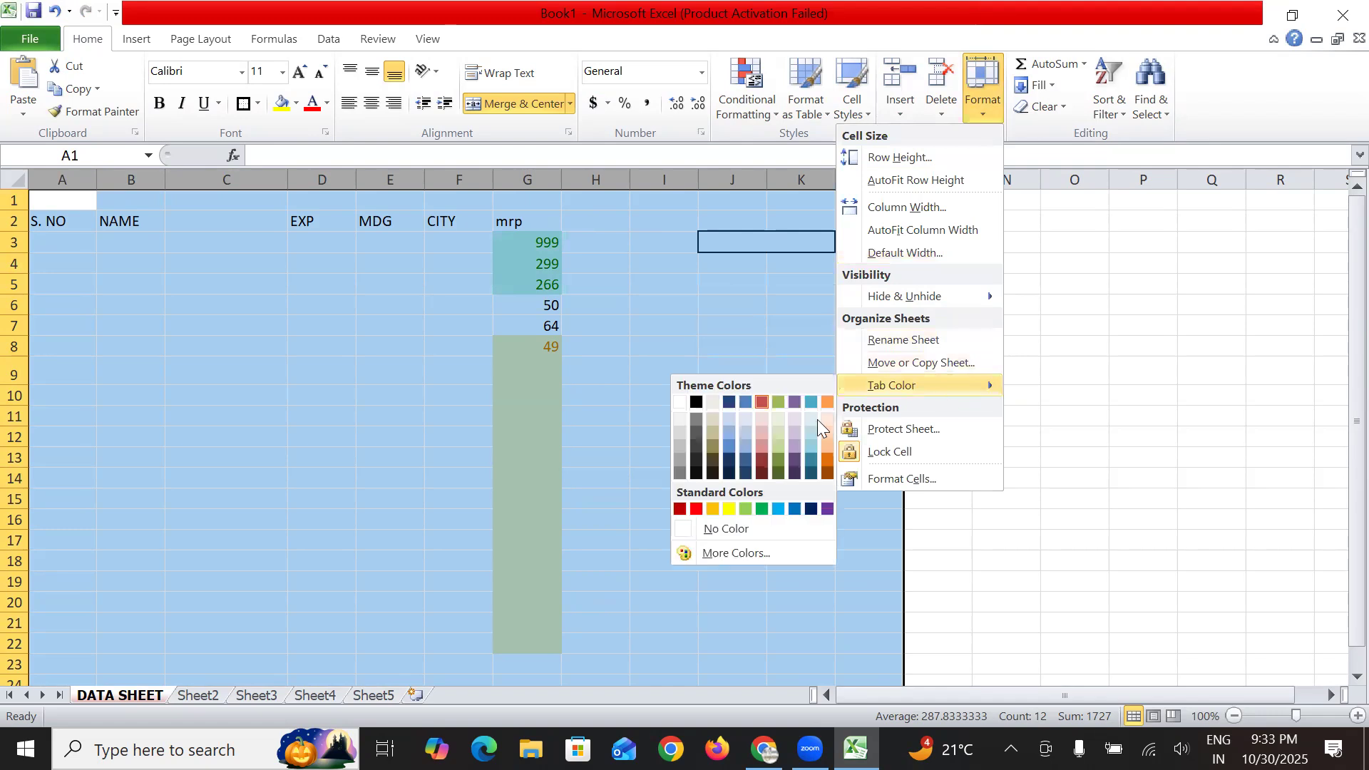
click(760, 398)
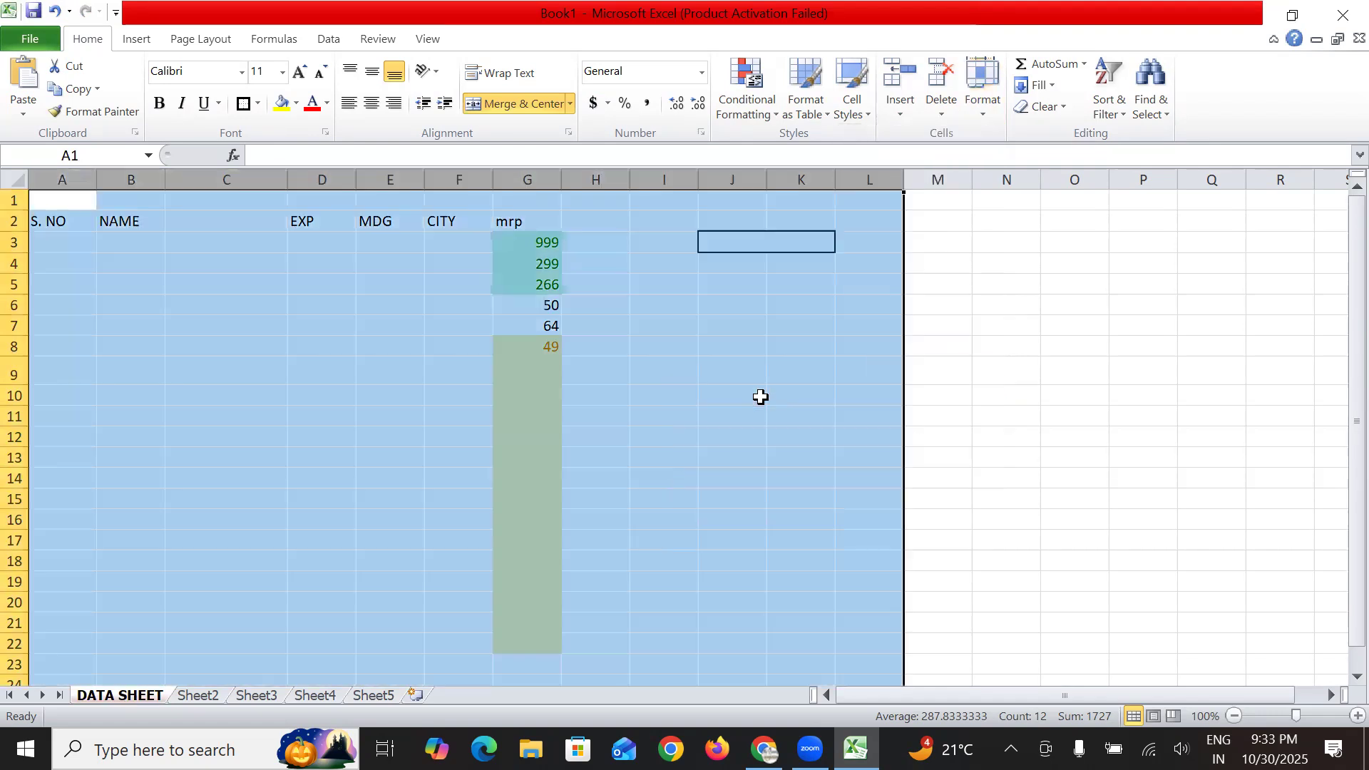
click(1054, 330)
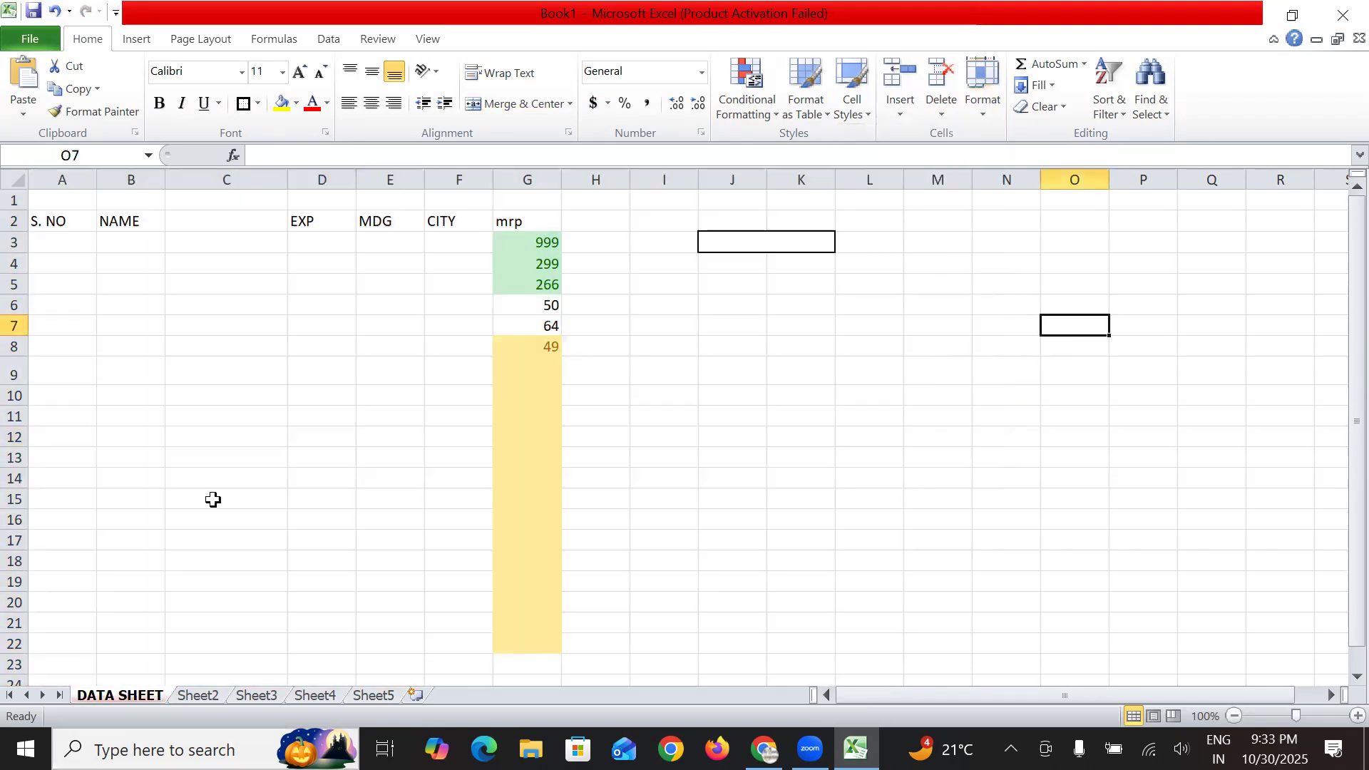
Select column A and change the DATA SHEET tab color to the standard purple.
click(65, 176)
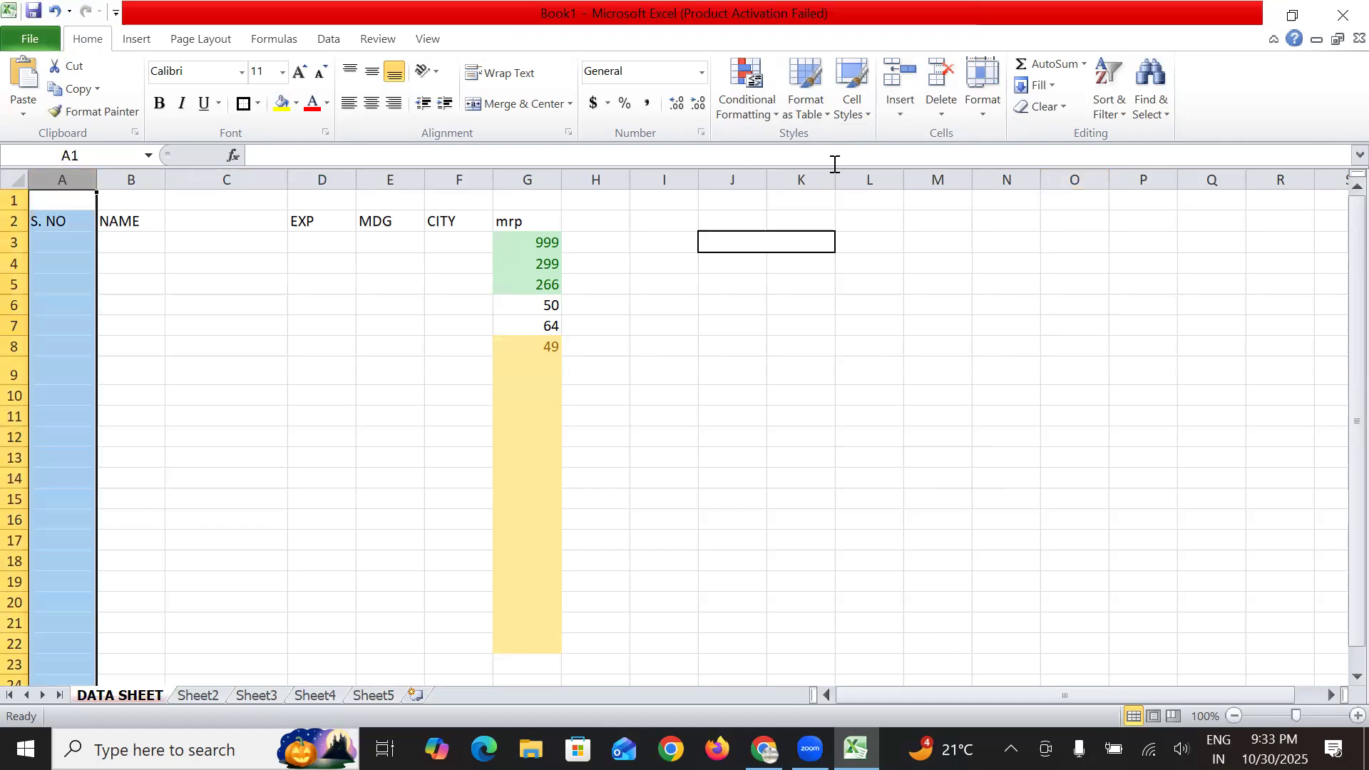
click(938, 370)
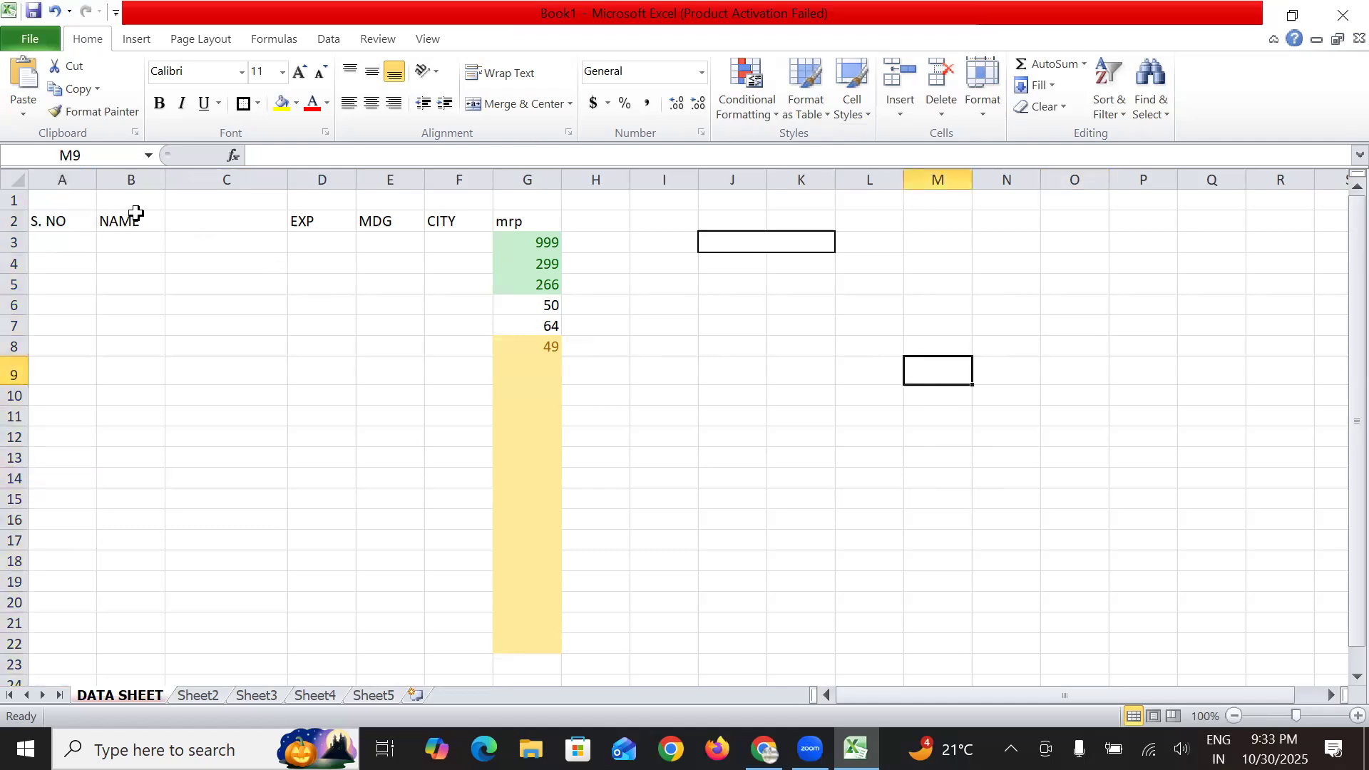
click(65, 180)
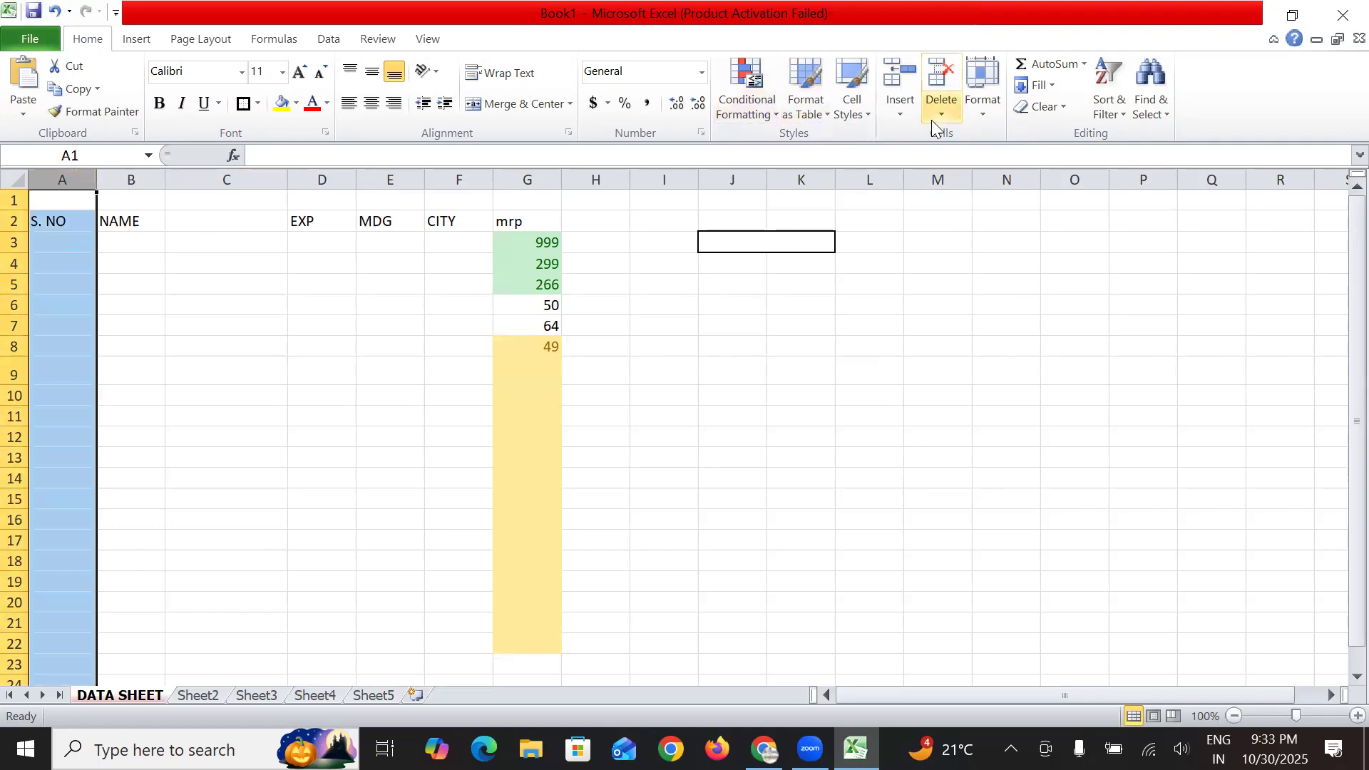
click(987, 117)
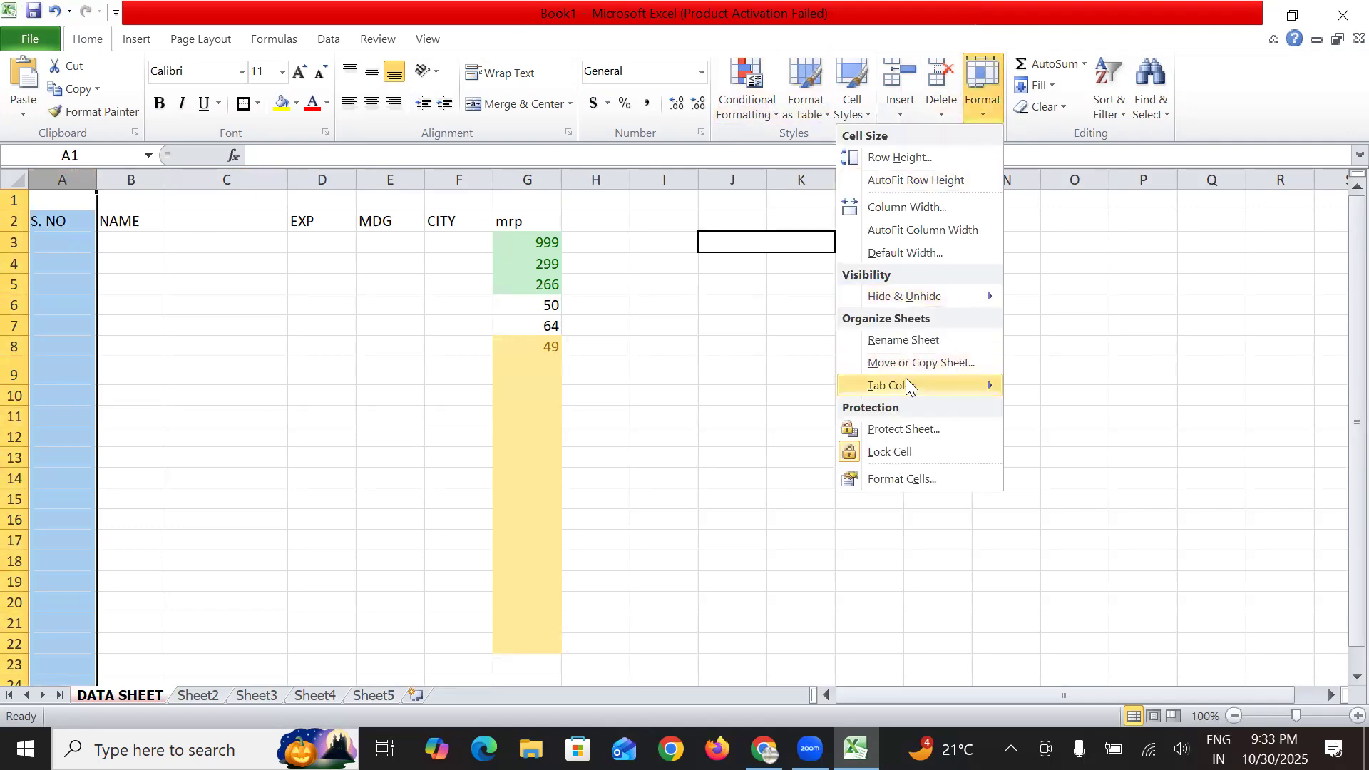
mouse_move(906, 380)
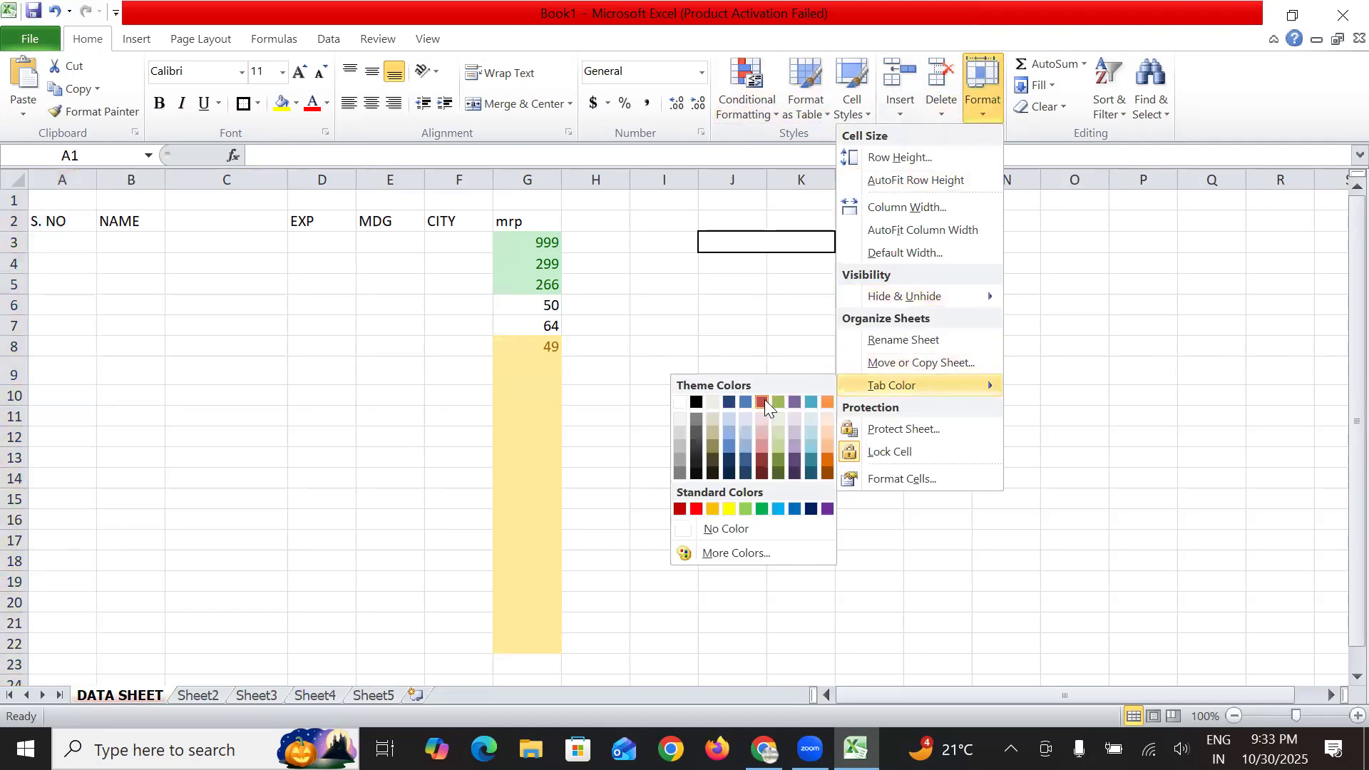
click(826, 508)
click(862, 597)
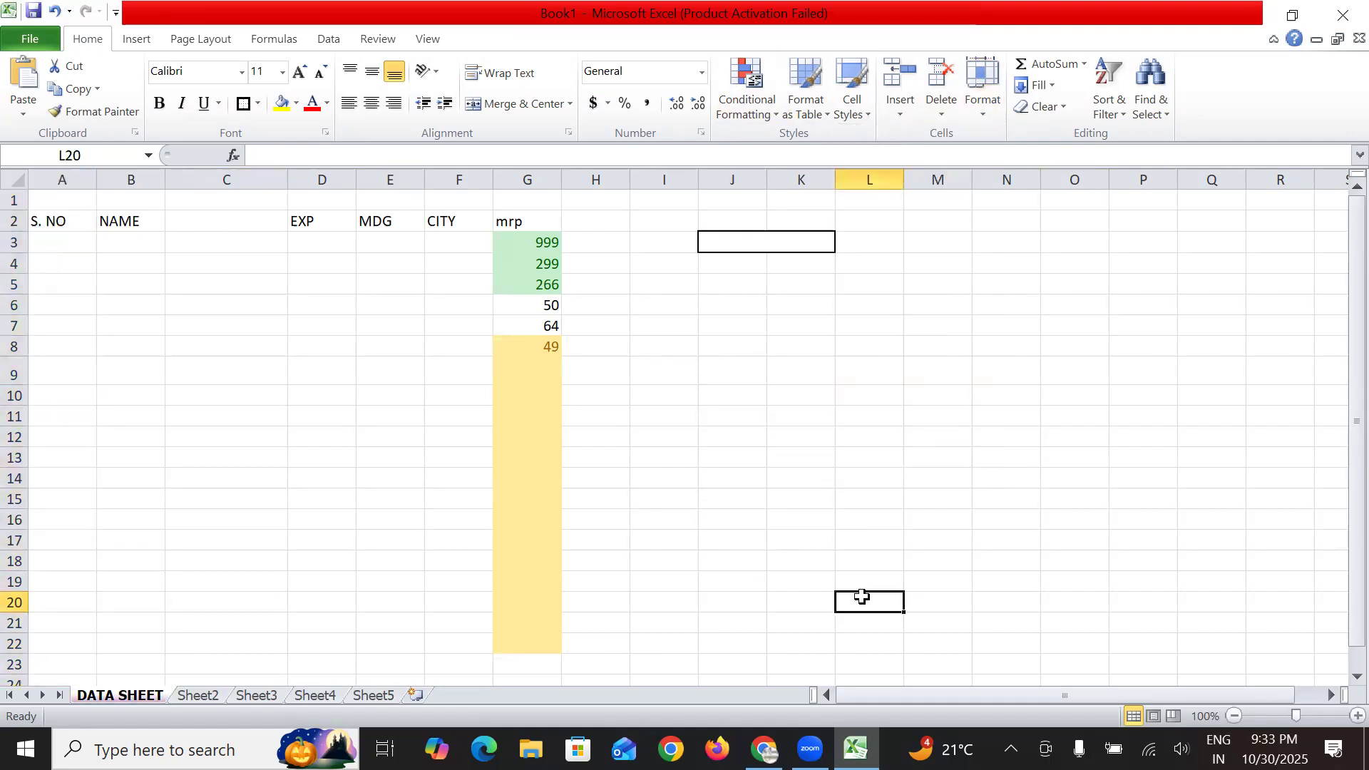
With cell A1 selected, set the DATA SHEET tab color back to the red theme color.
click(84, 200)
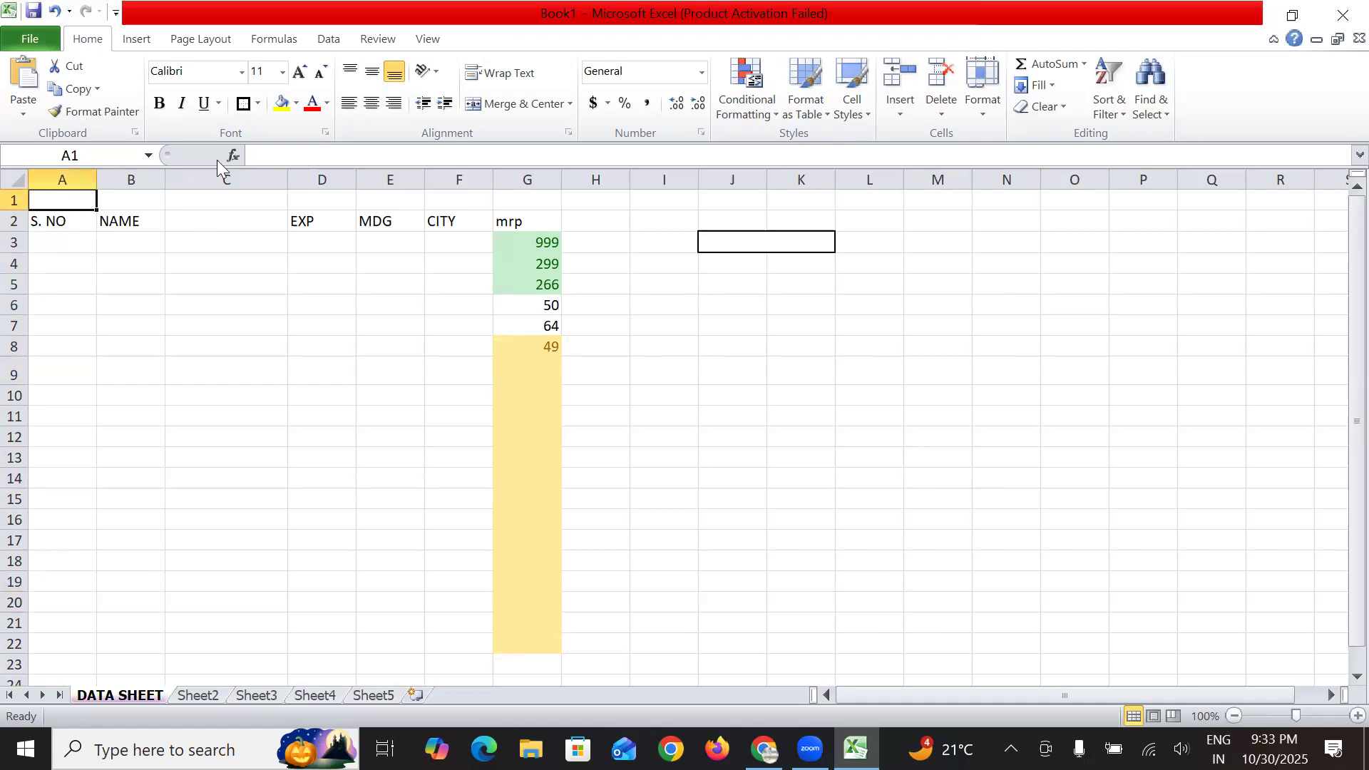
click(999, 111)
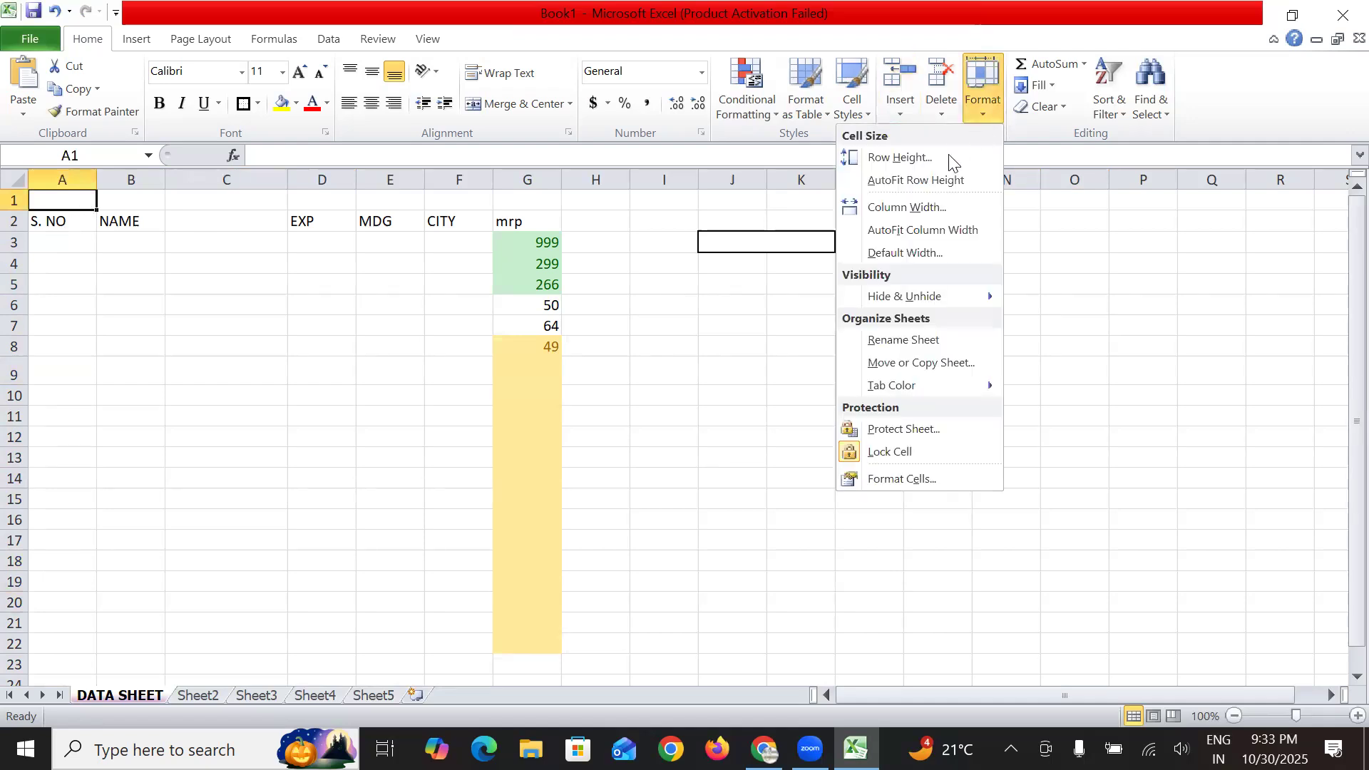
mouse_move(920, 380)
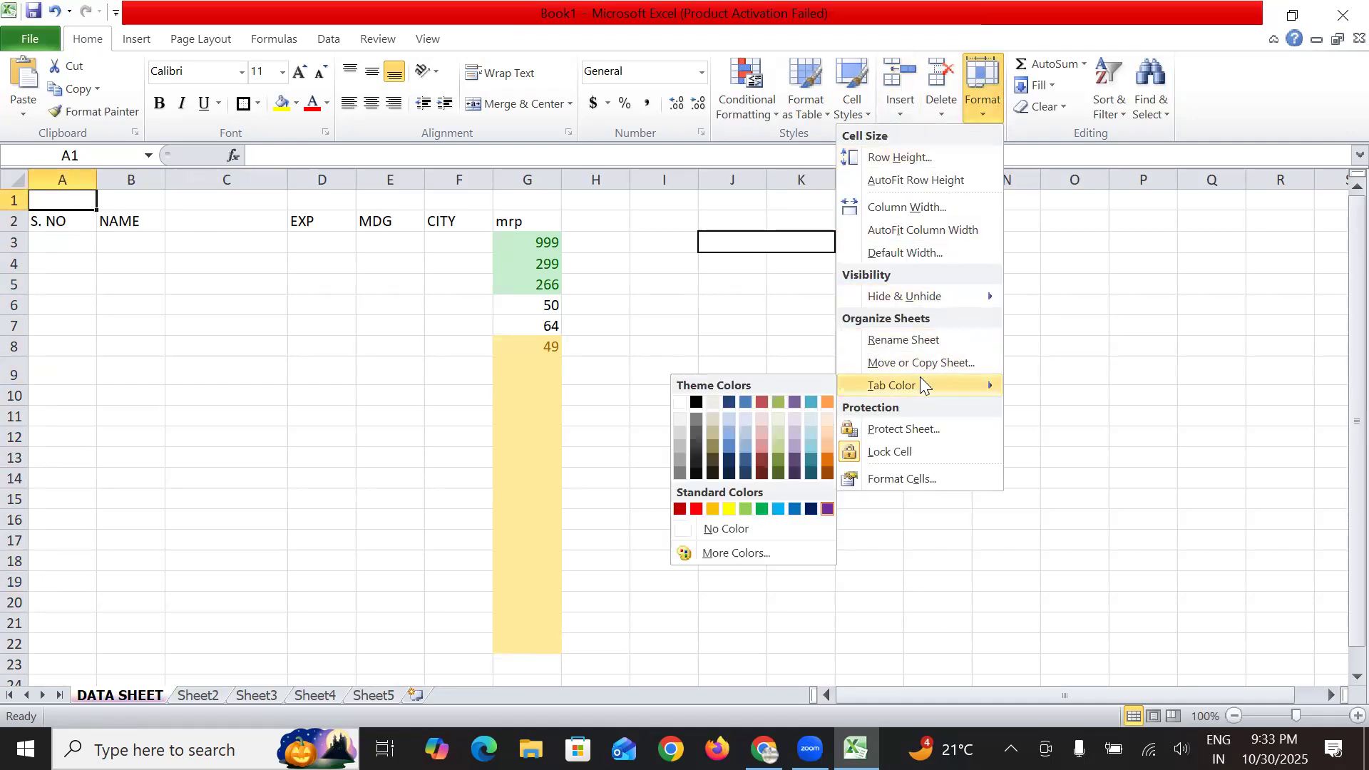
click(760, 401)
click(725, 460)
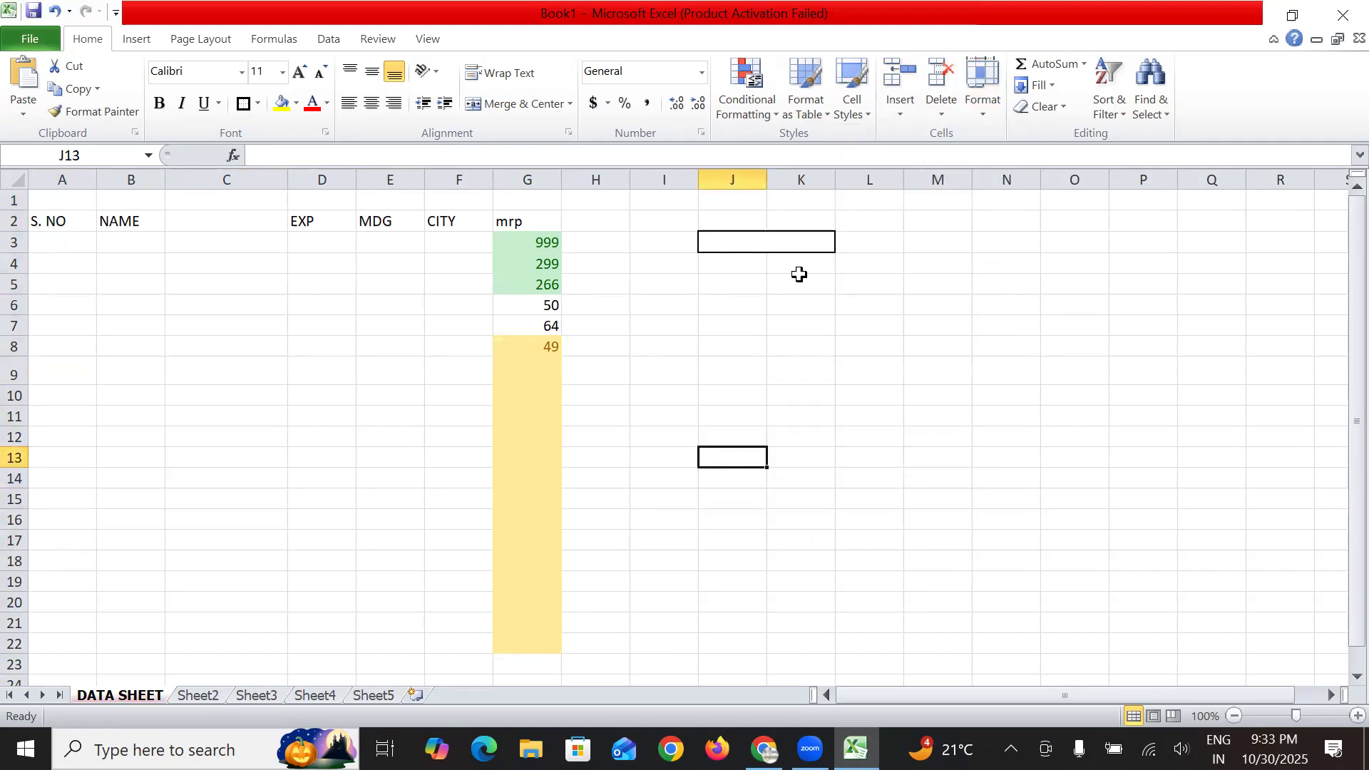
Select column J, view the number categories in the Format Cells dialog, and close it without changes.
click(733, 179)
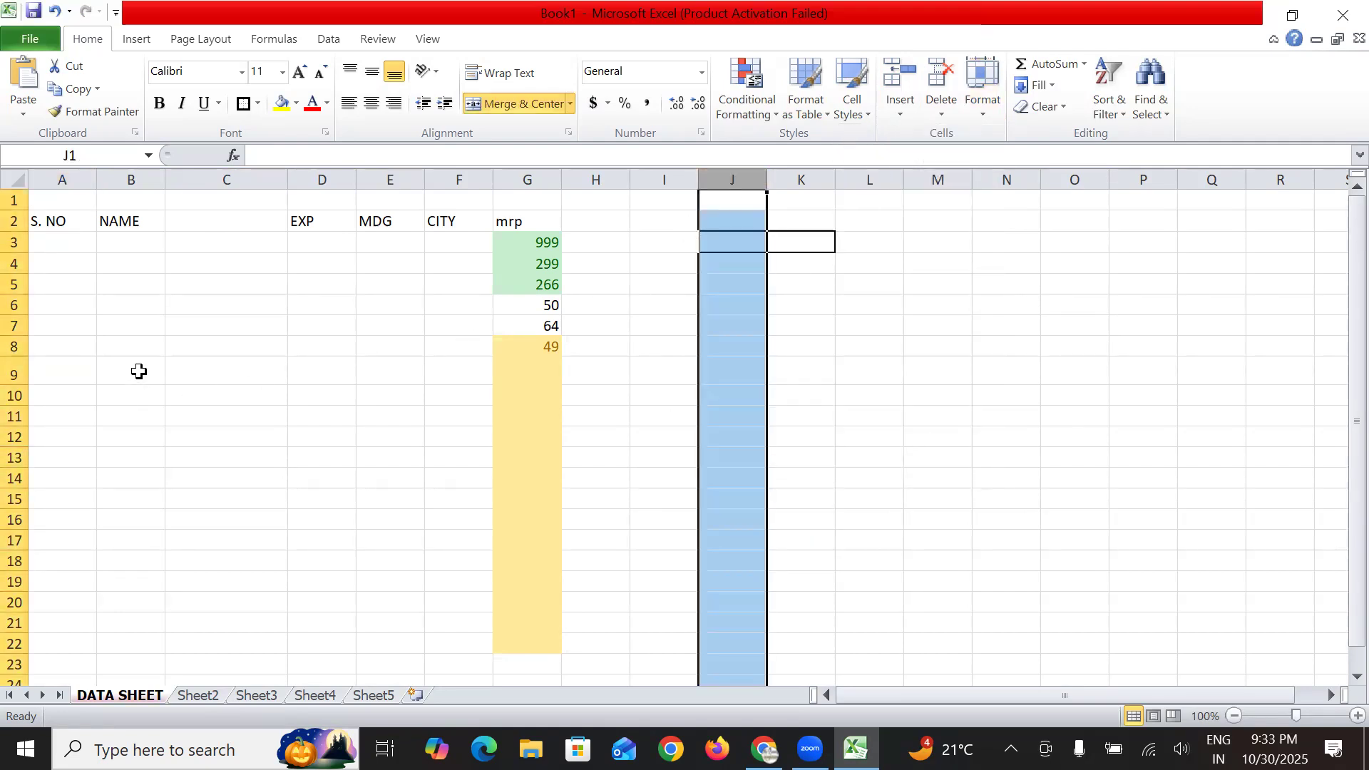
scroll(31, 299, down, 11)
scroll(32, 313, down, 11)
scroll(32, 314, up, 20)
click(985, 114)
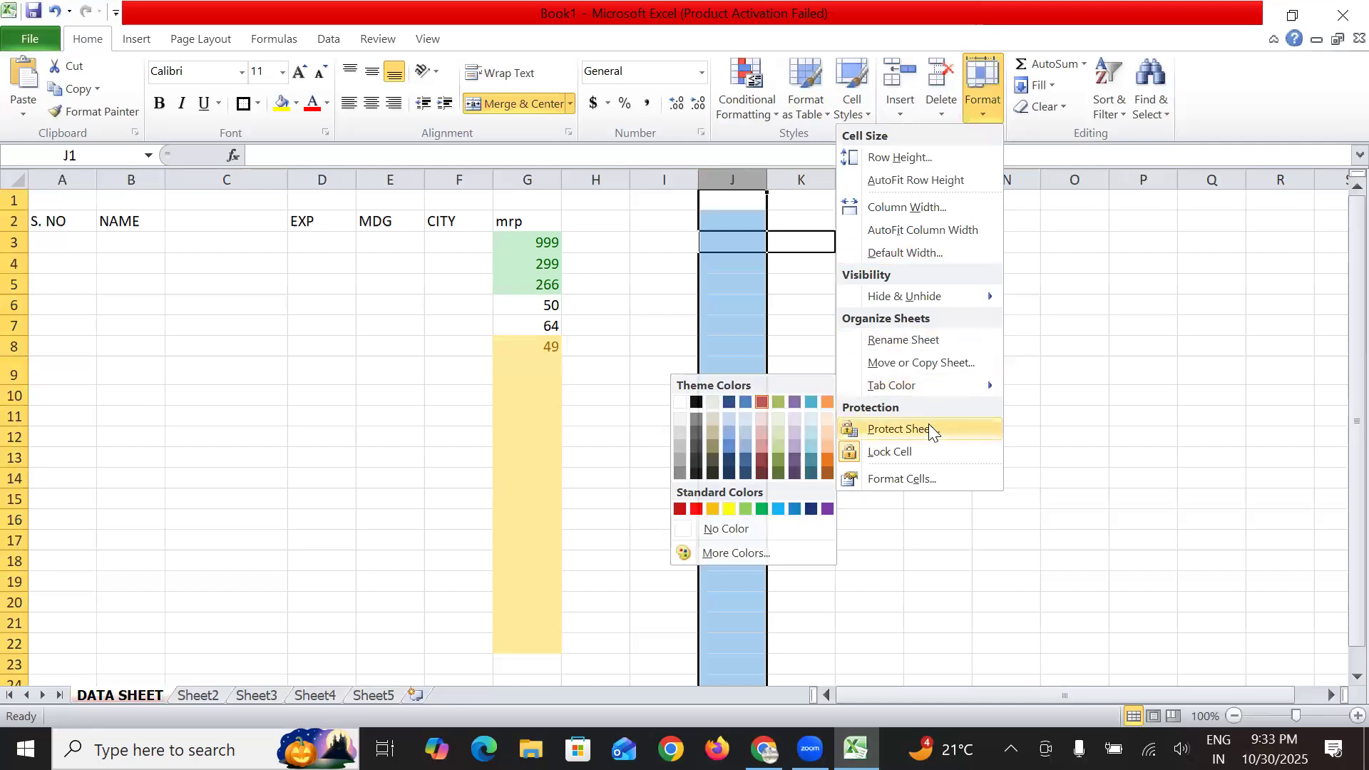
click(926, 471)
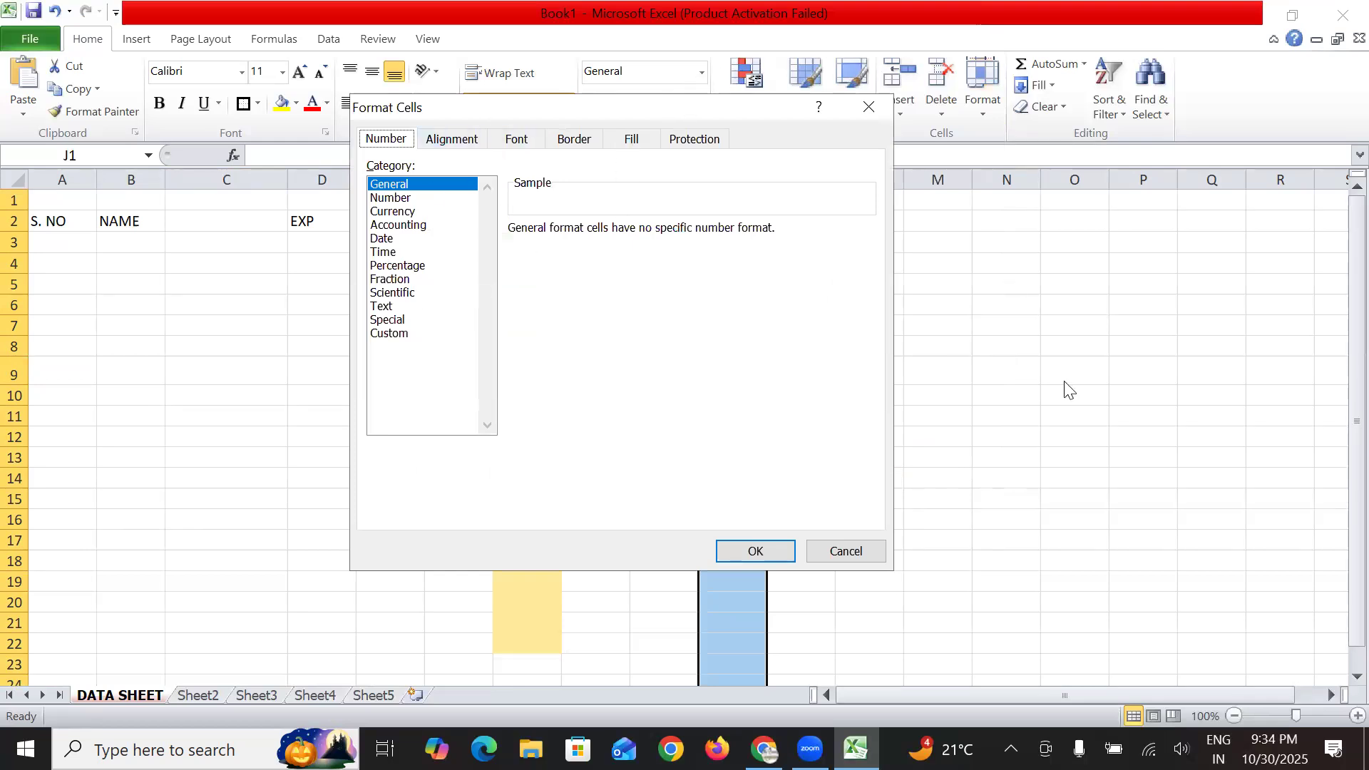
click(847, 552)
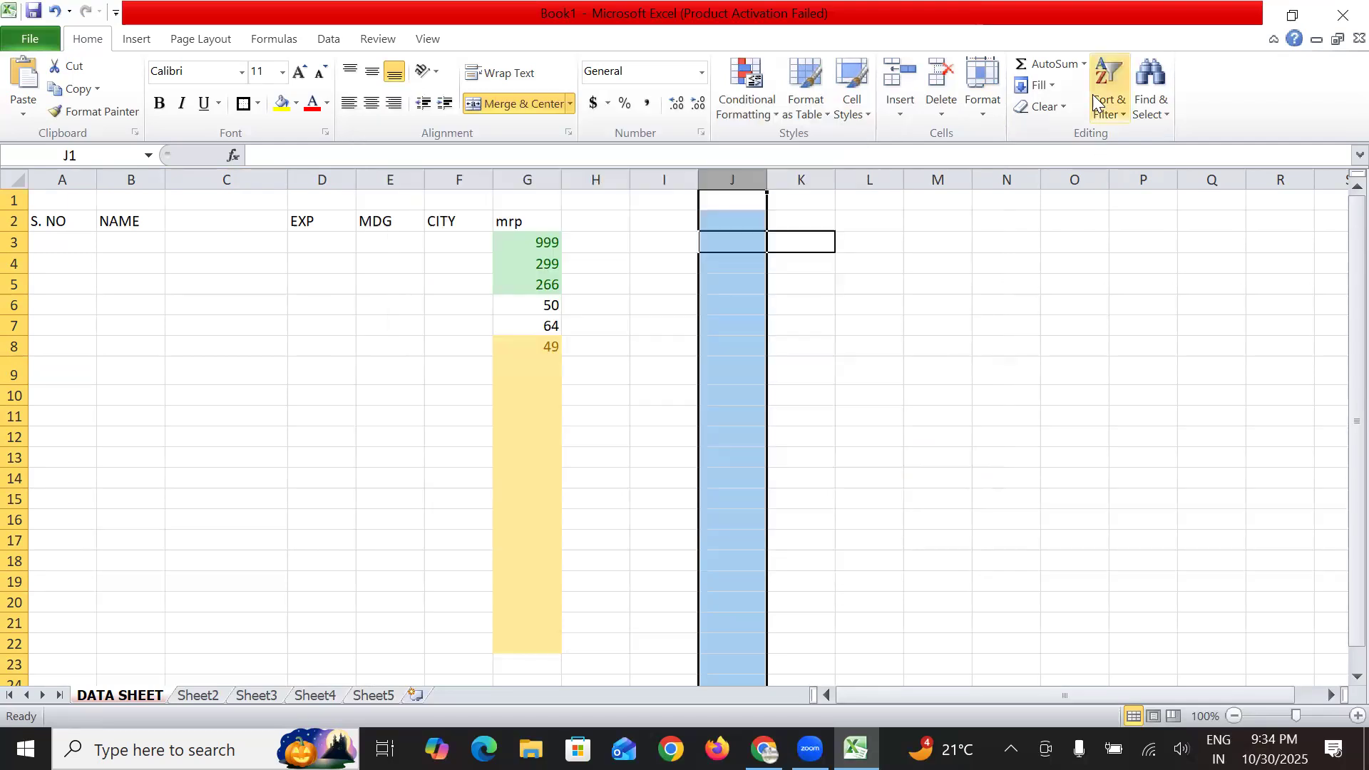
Browse the most recently used functions in the Insert Function dialog for column J, and cancel without inserting one.
click(1084, 64)
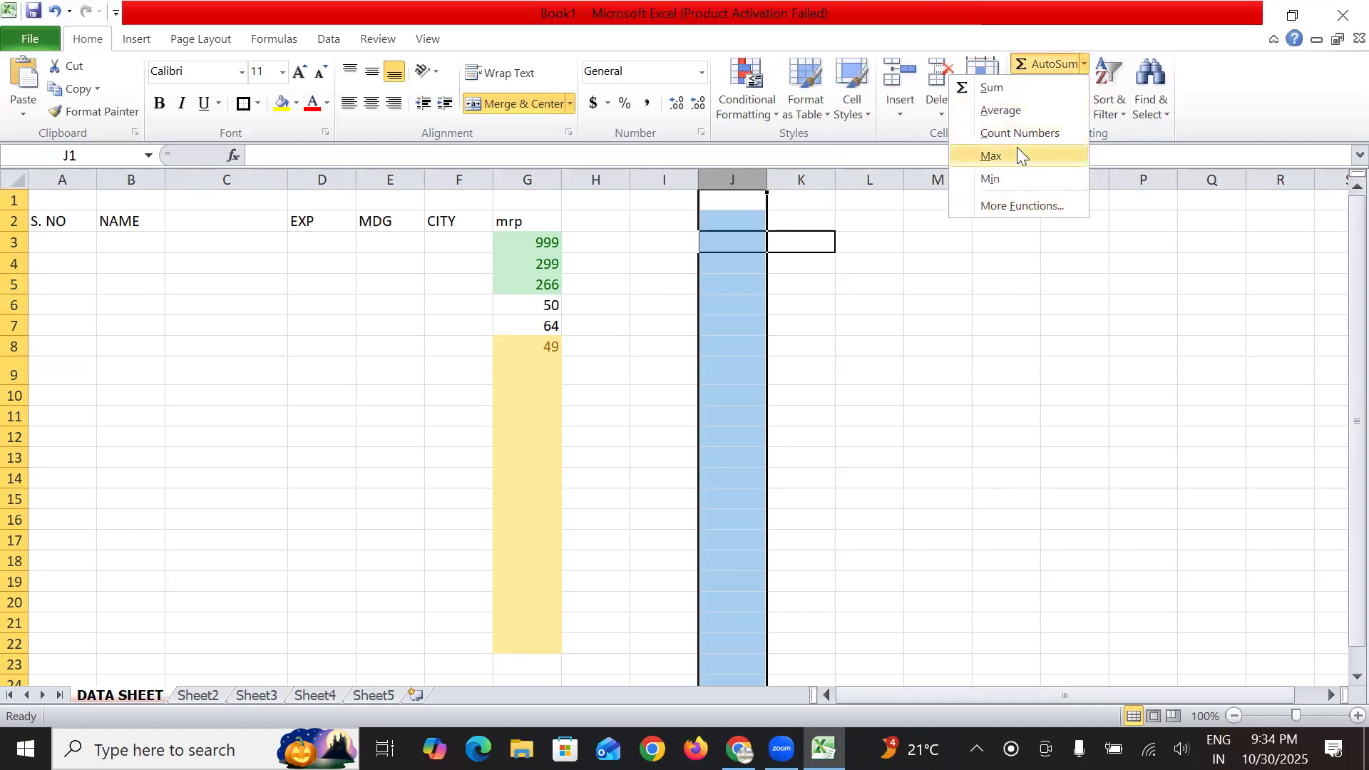
click(1017, 207)
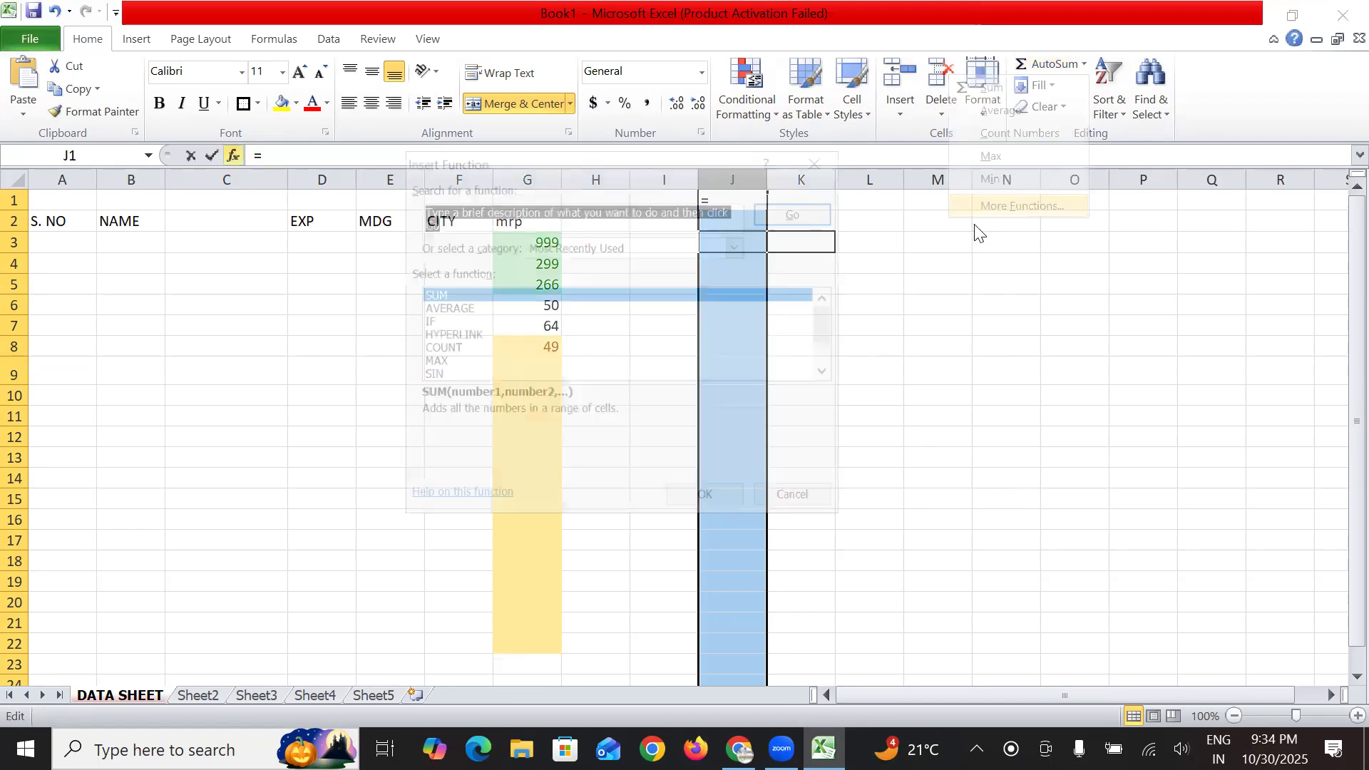
scroll(626, 305, down, 1)
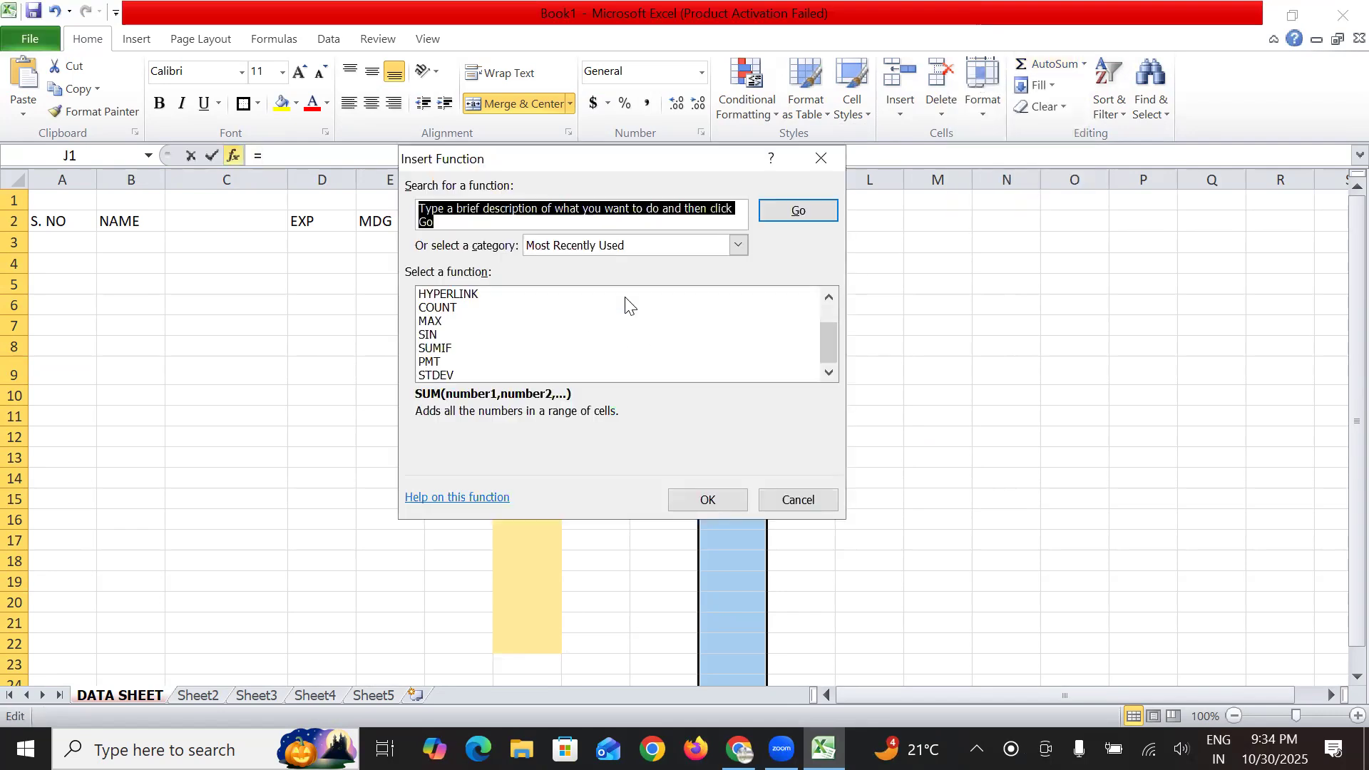
scroll(625, 305, up, 1)
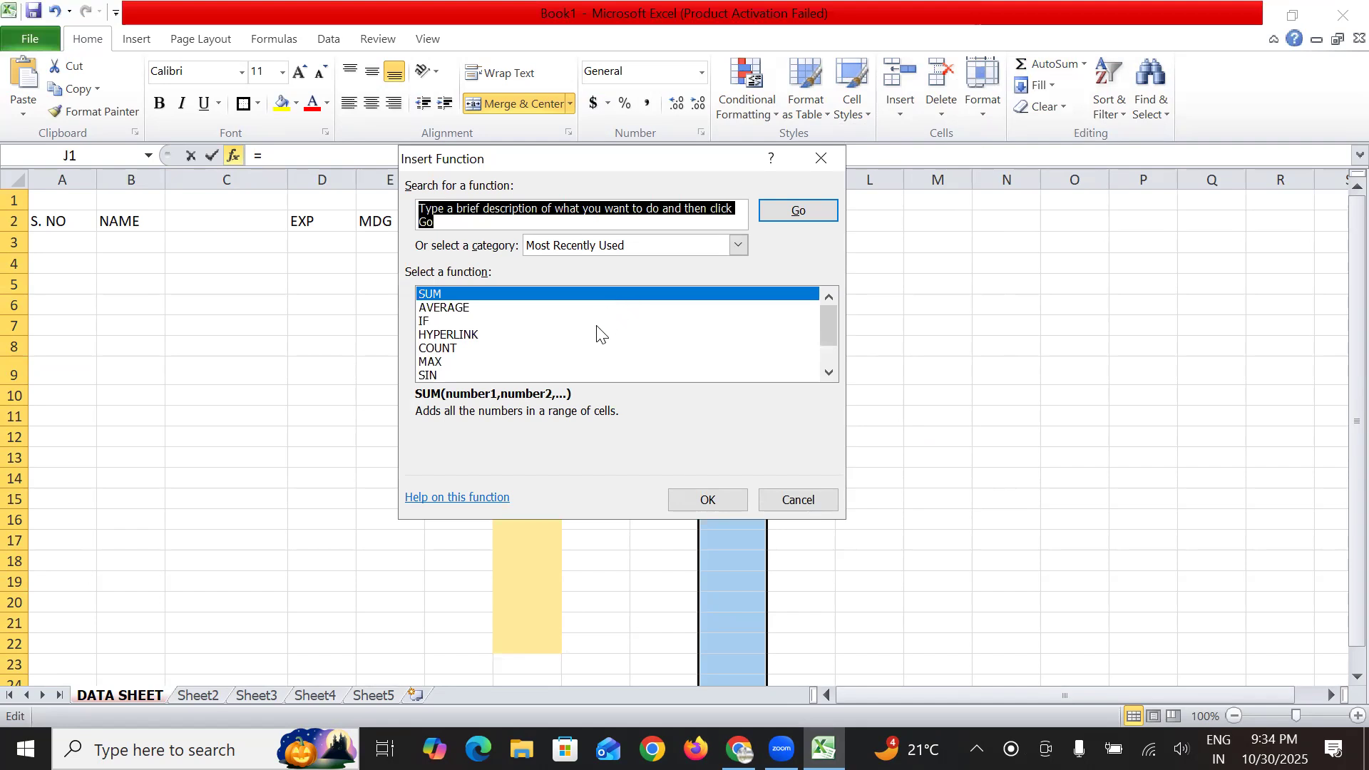
scroll(599, 333, down, 1)
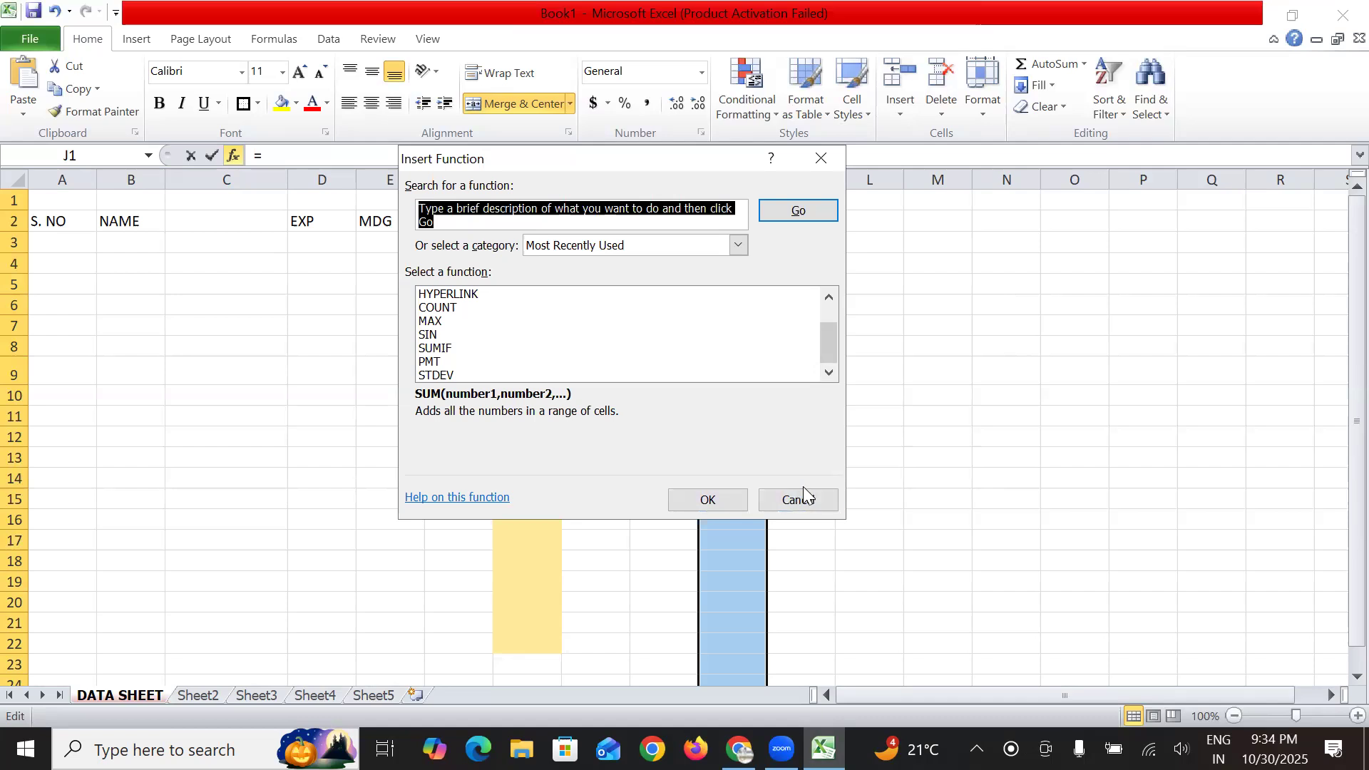
click(820, 499)
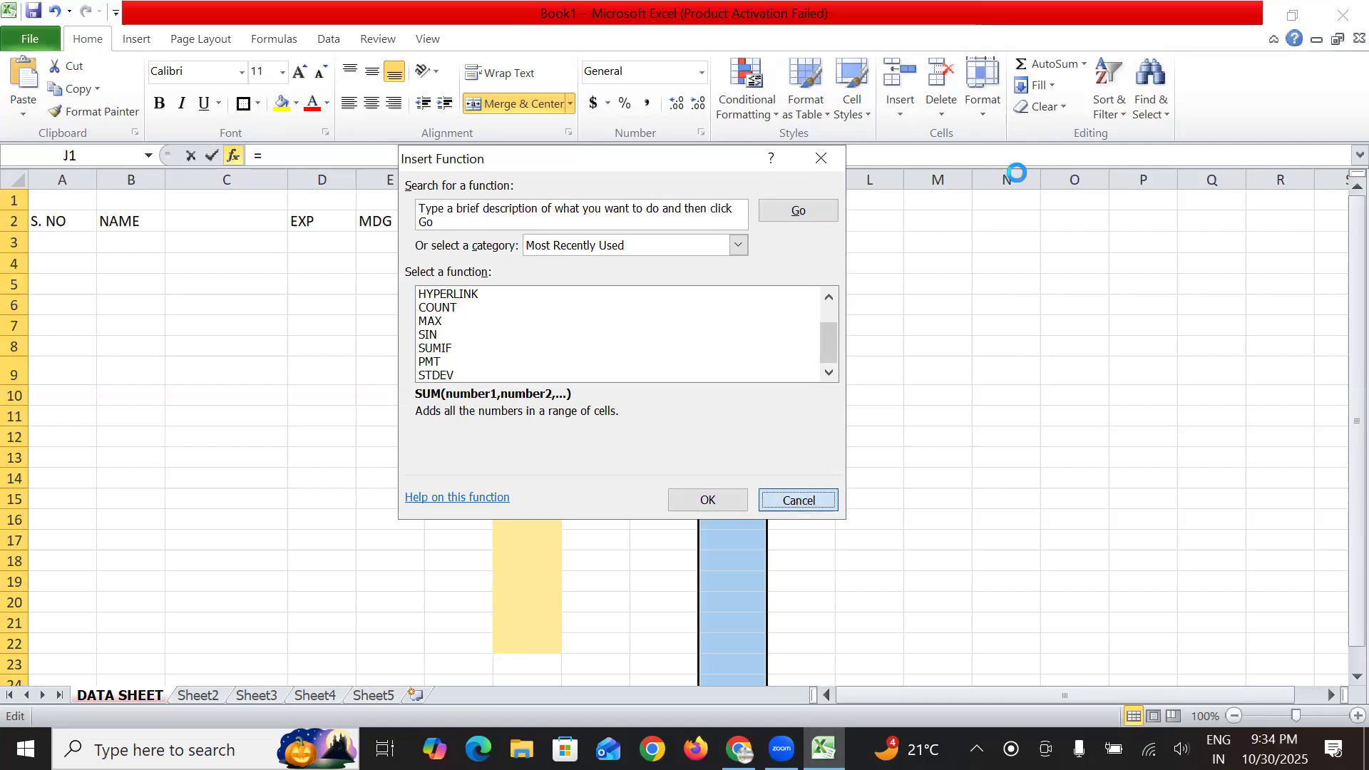
Review the available Fill and Clear options for column J without applying any, and display the Insert commands.
click(1054, 86)
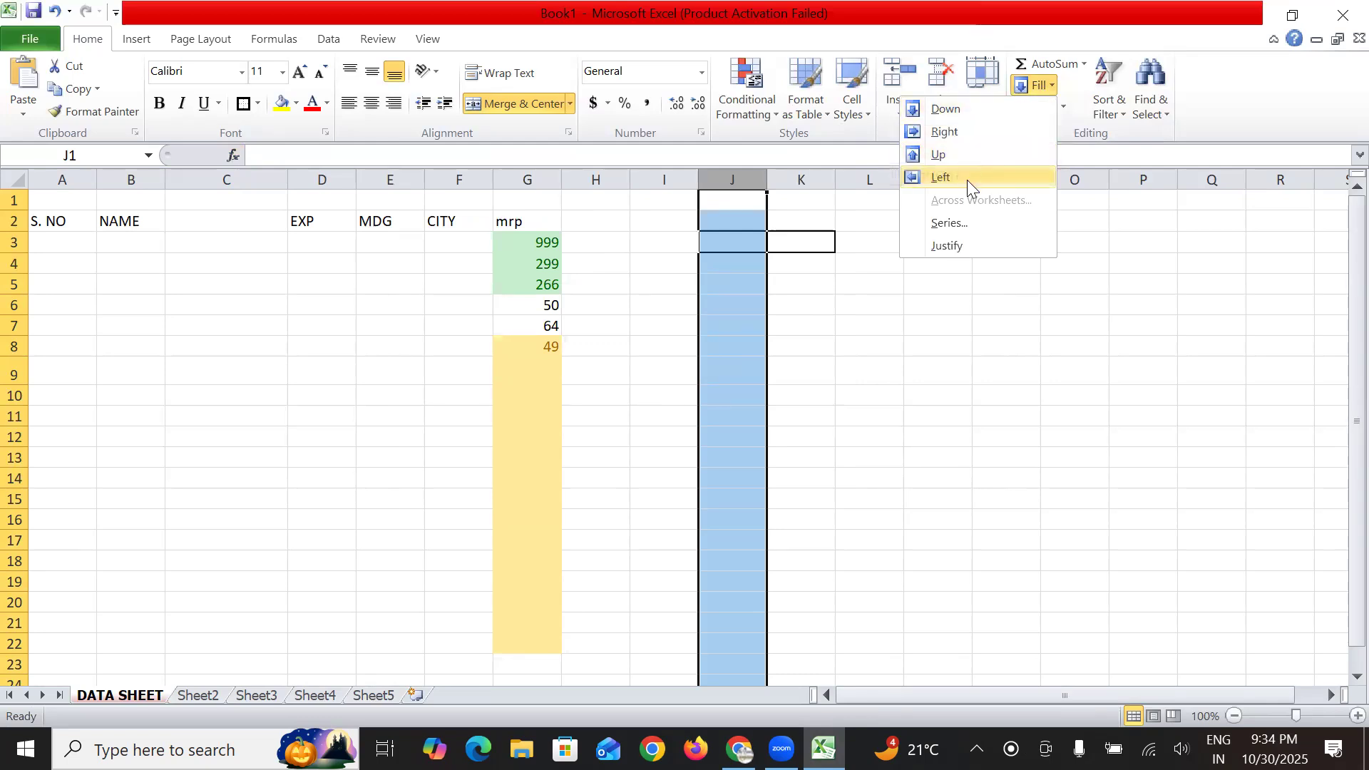
click(1064, 134)
click(1062, 109)
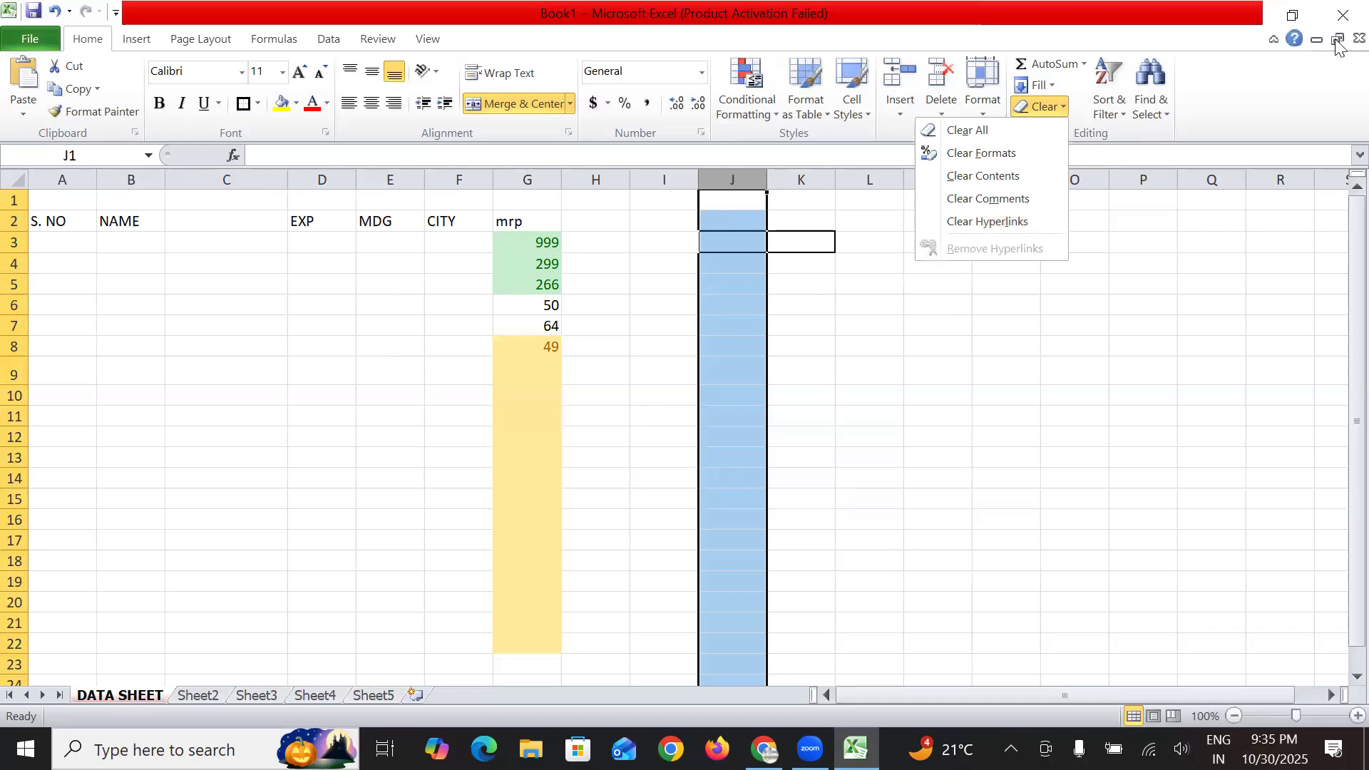
click(146, 38)
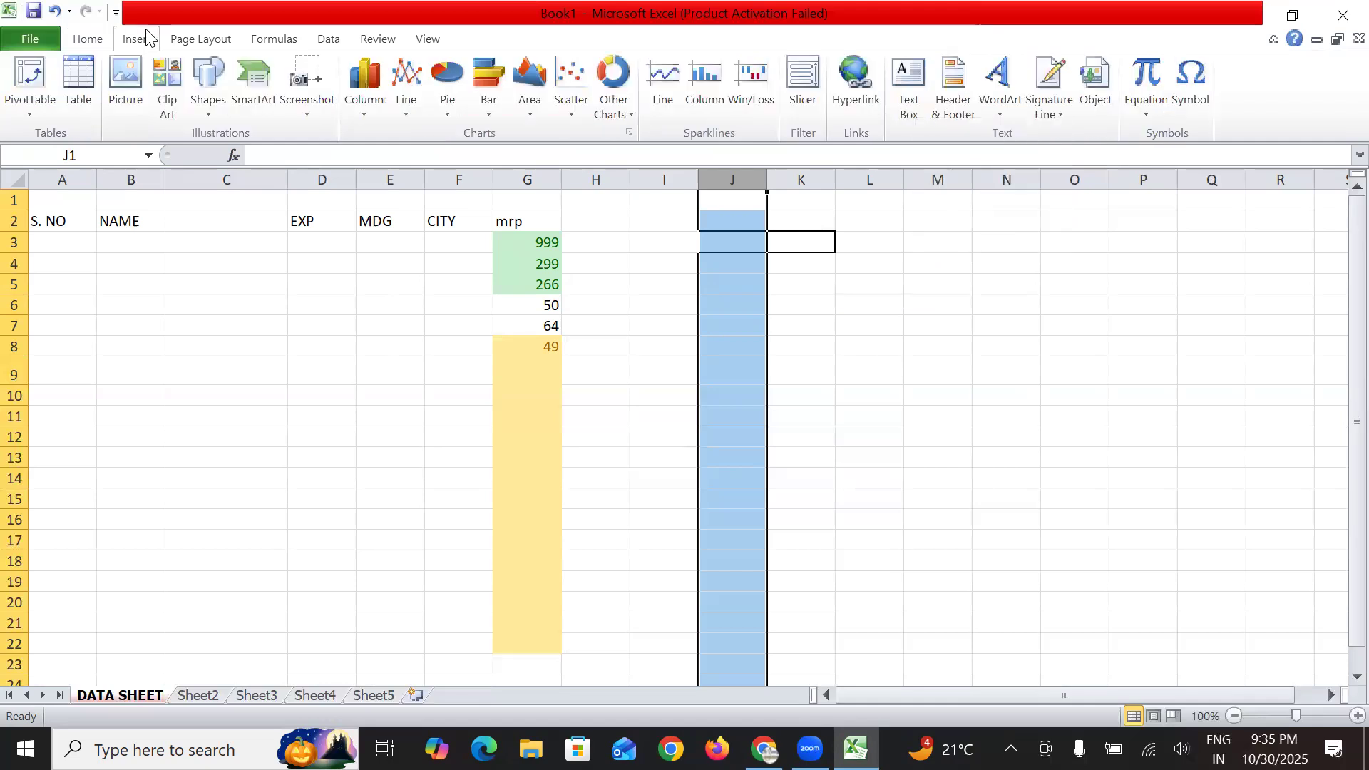